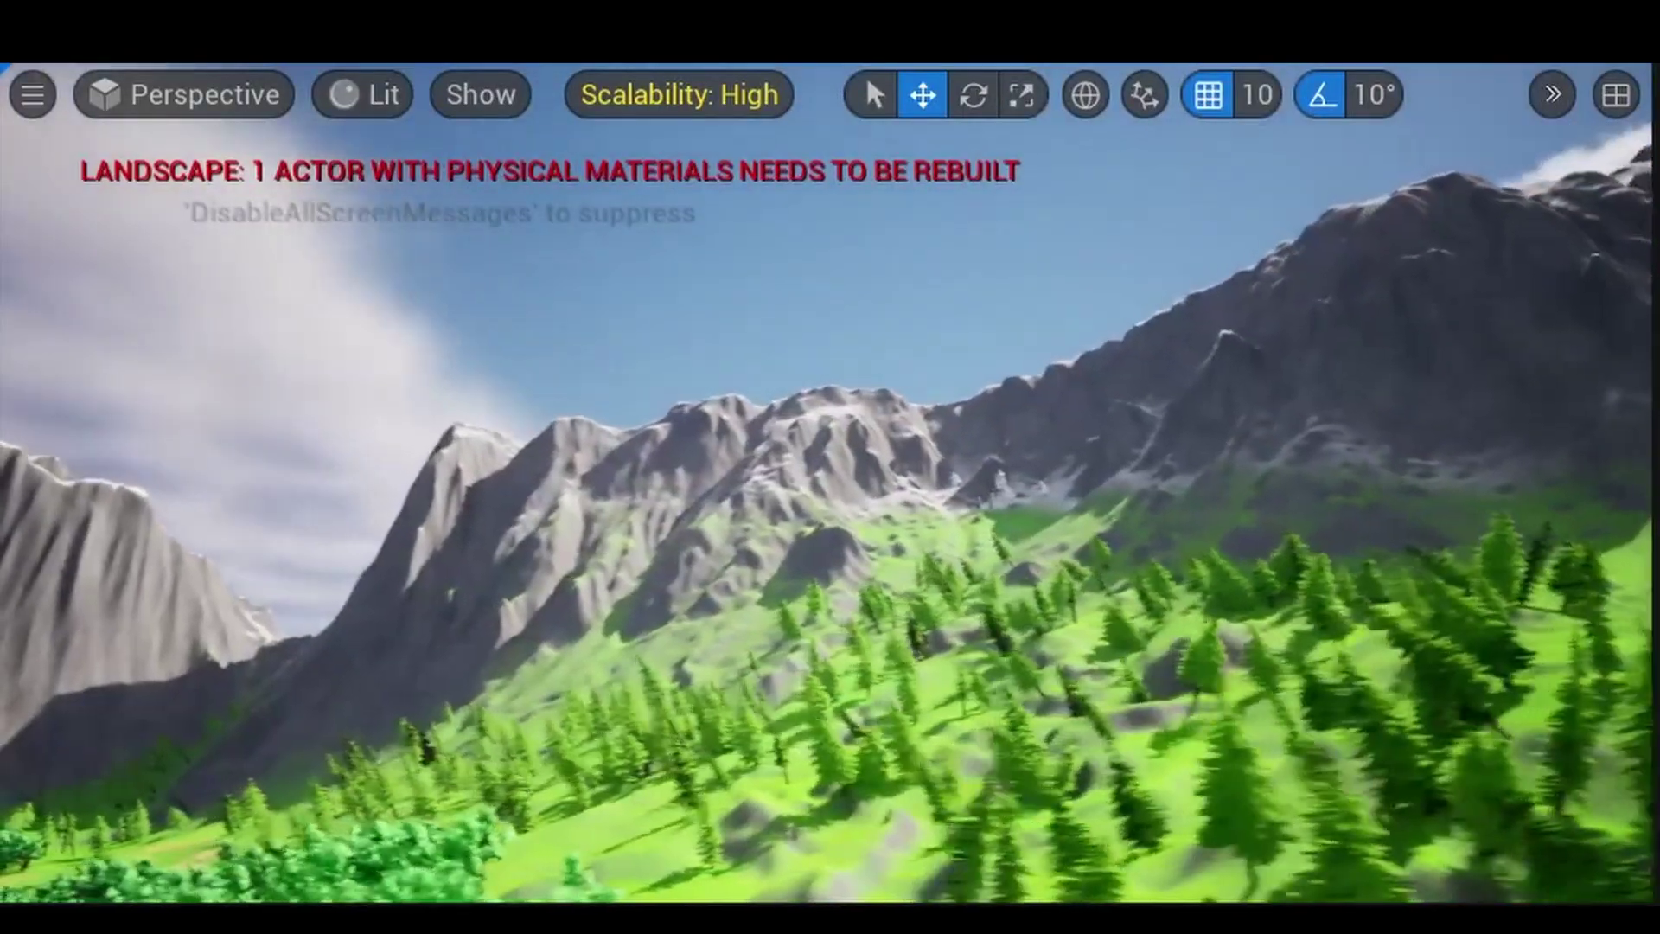
right_drag(830, 484, 640, 532)
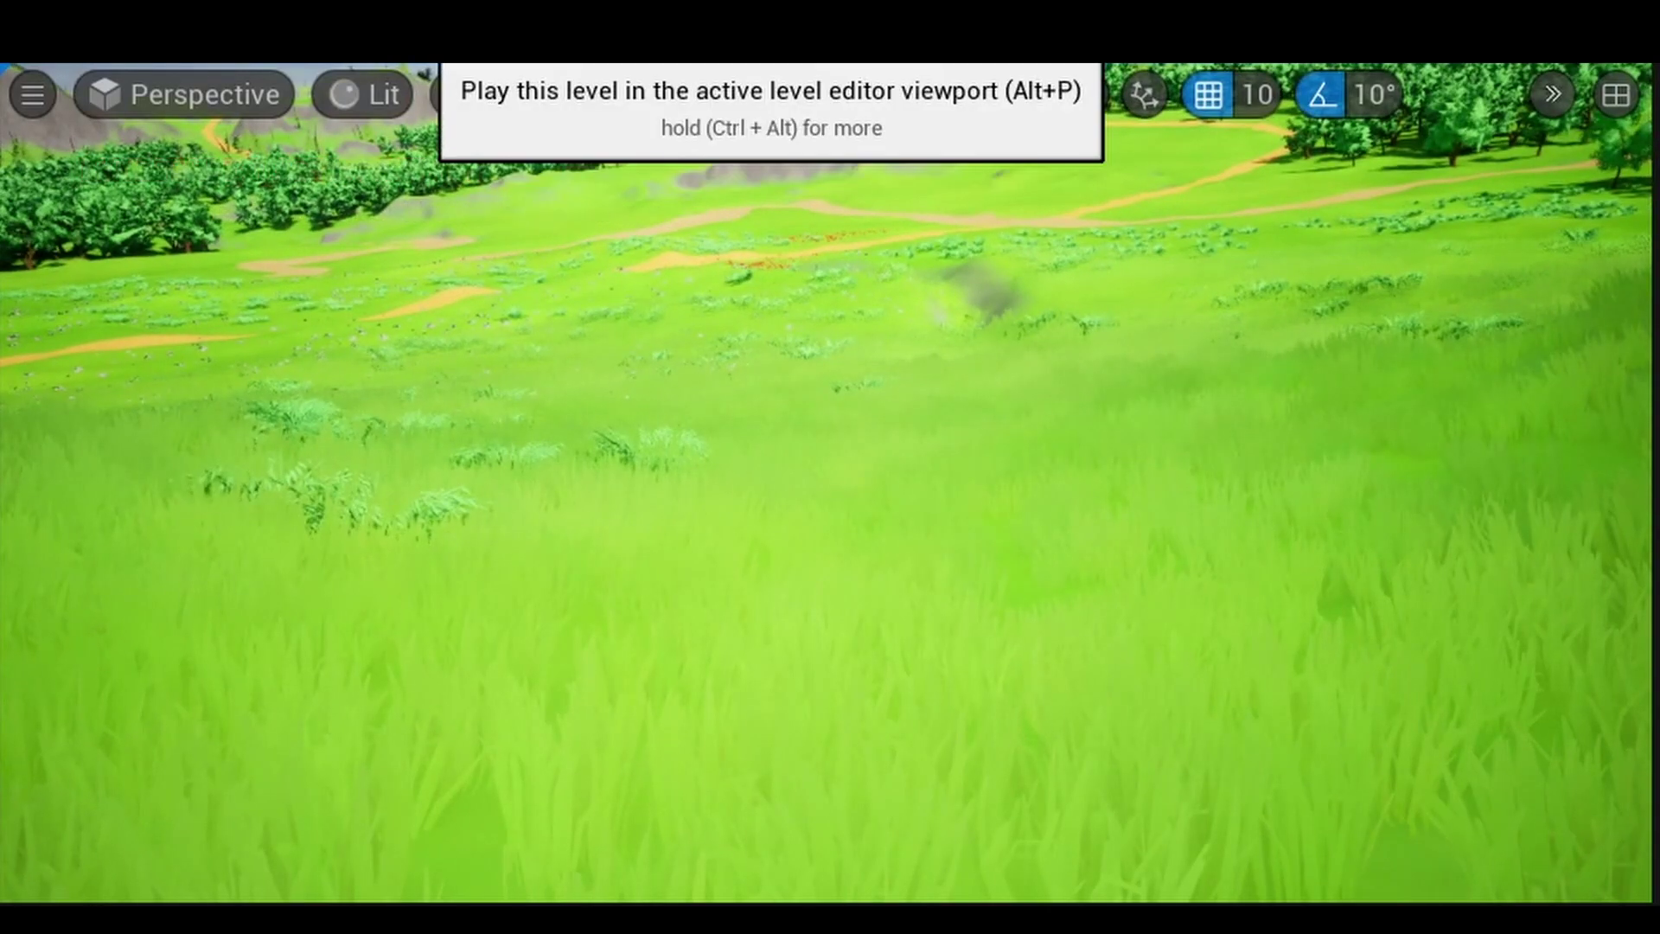
click(458, 52)
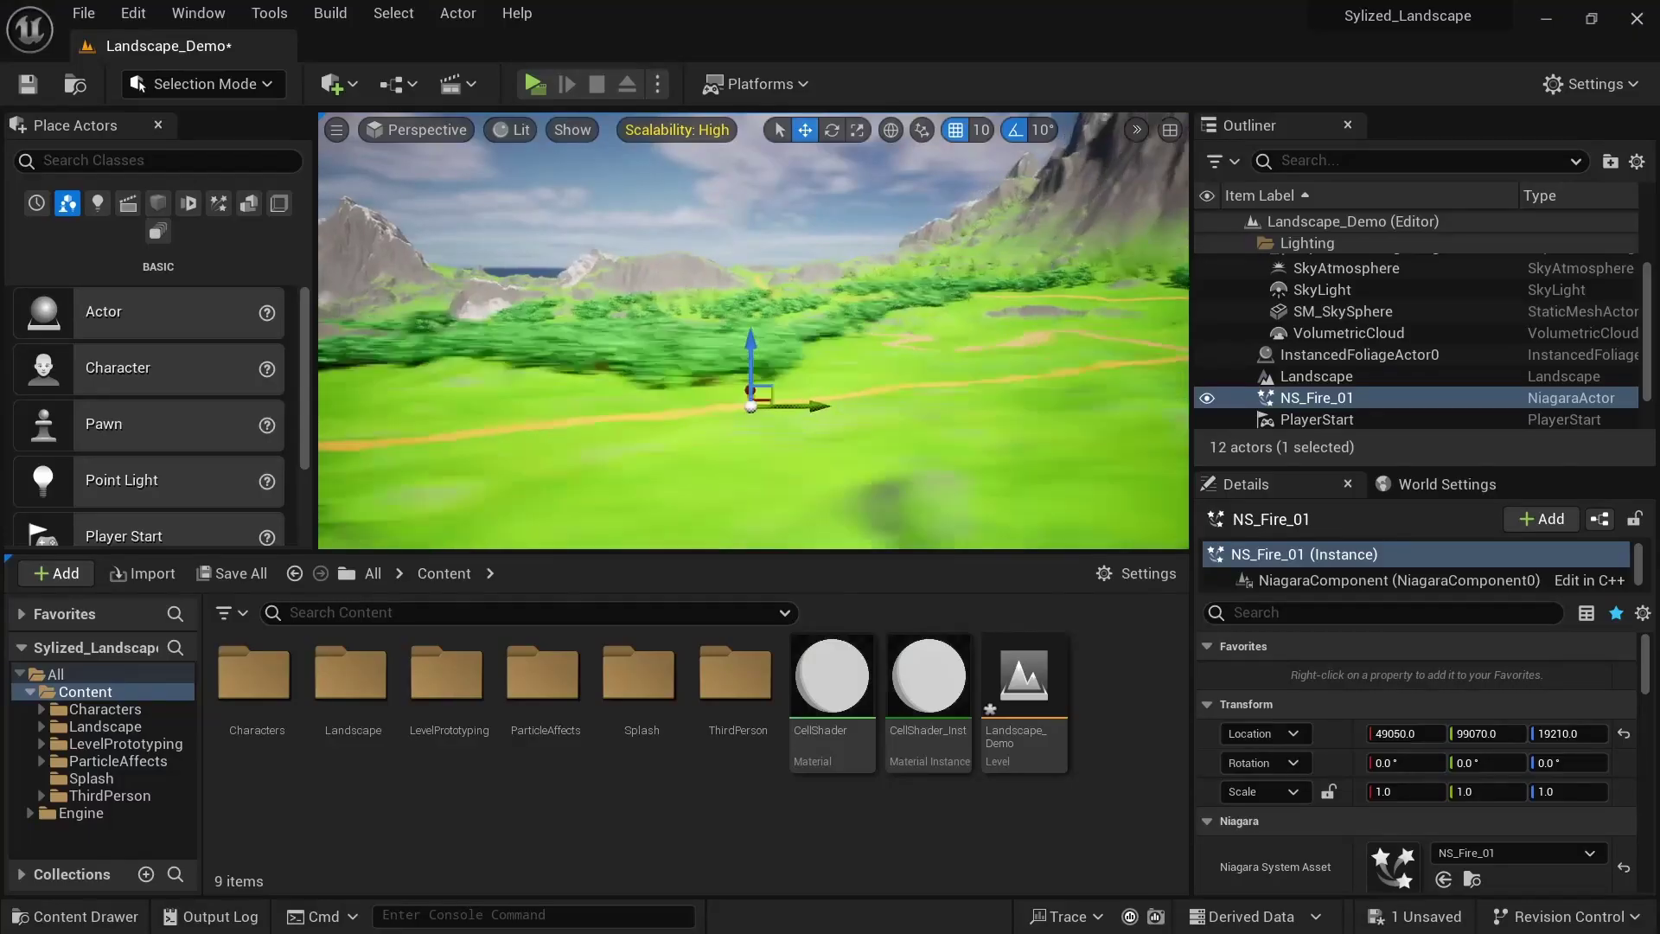
right_drag(717, 519, 648, 538)
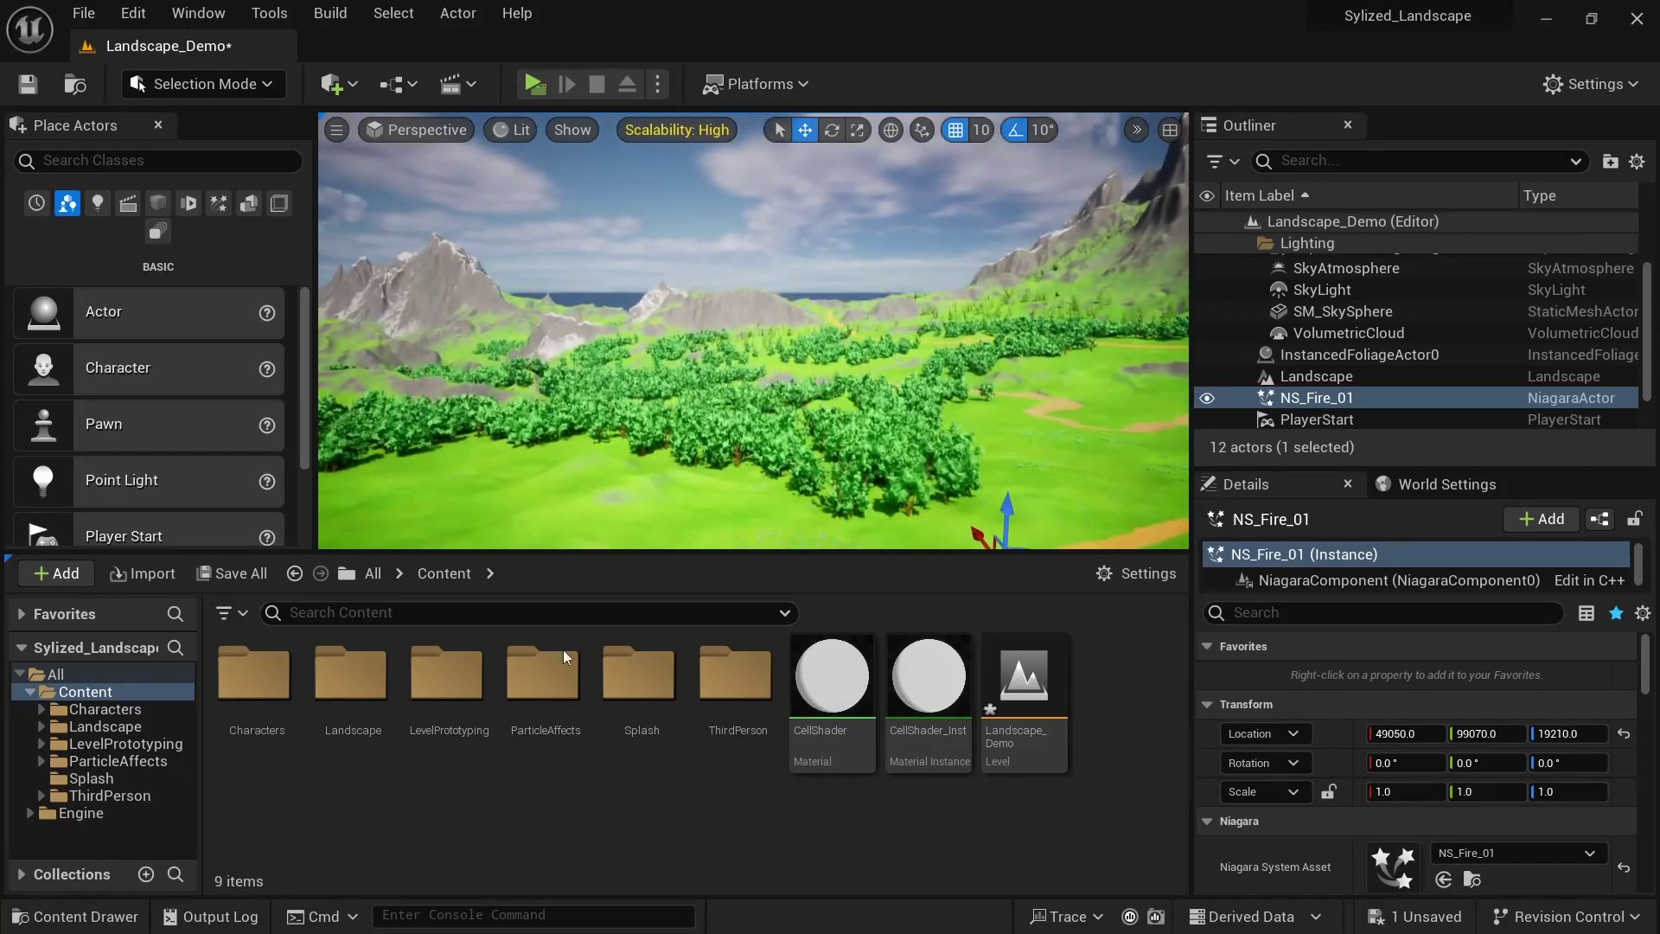
click(110, 796)
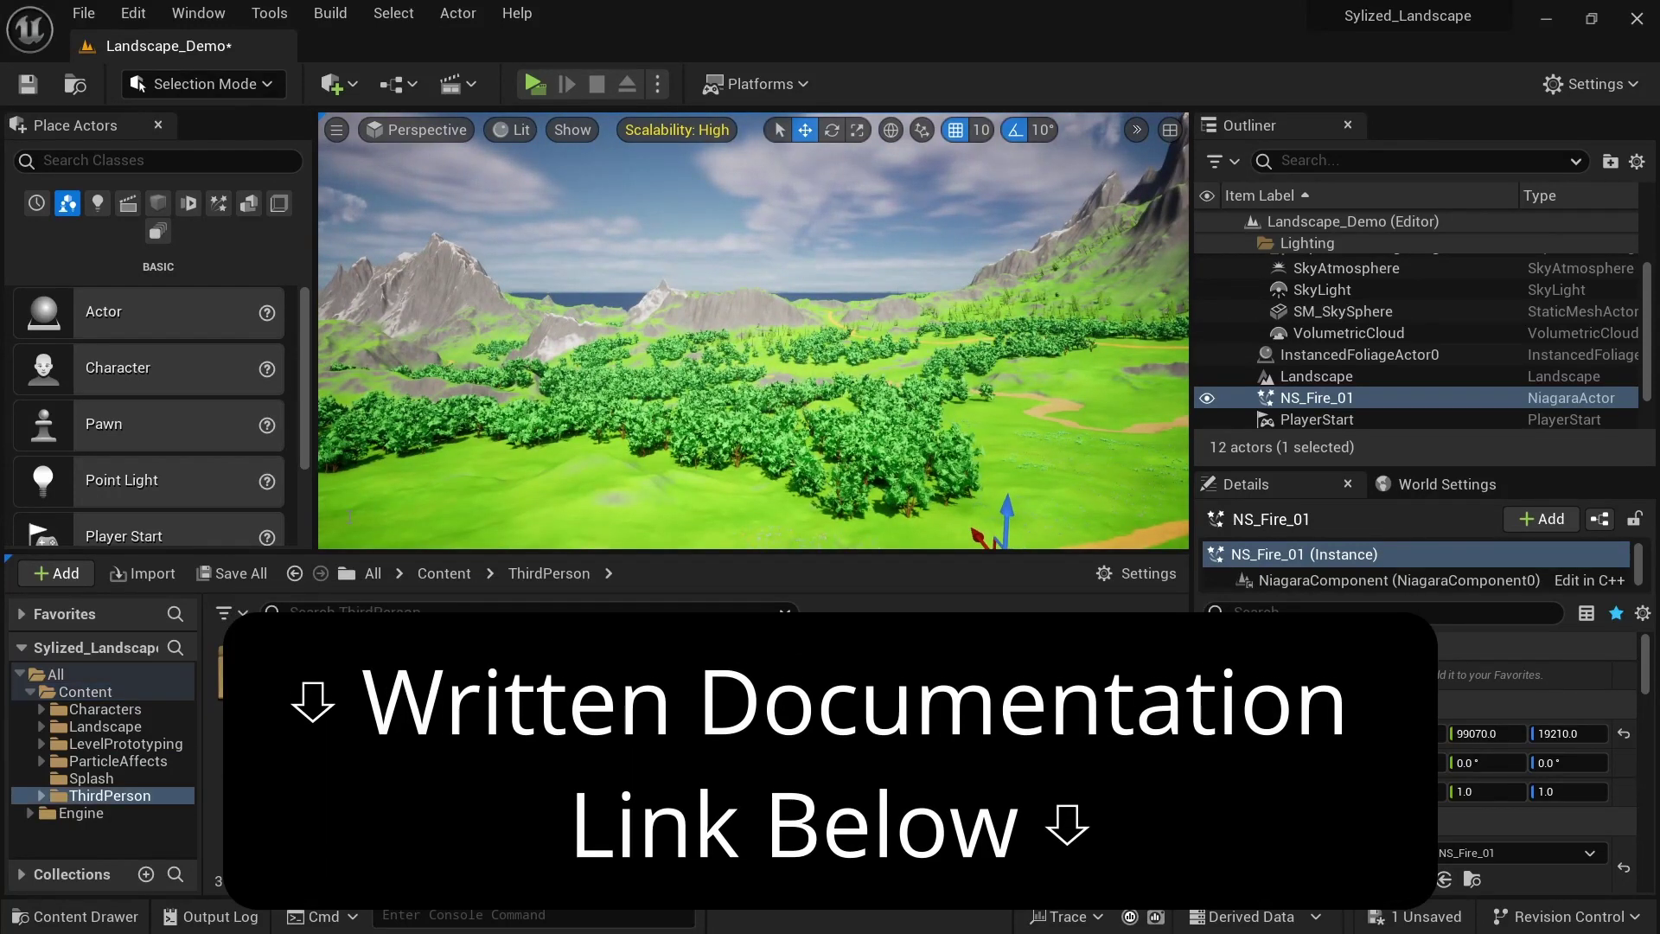
Create a new level from the Basic template
click(83, 13)
click(166, 73)
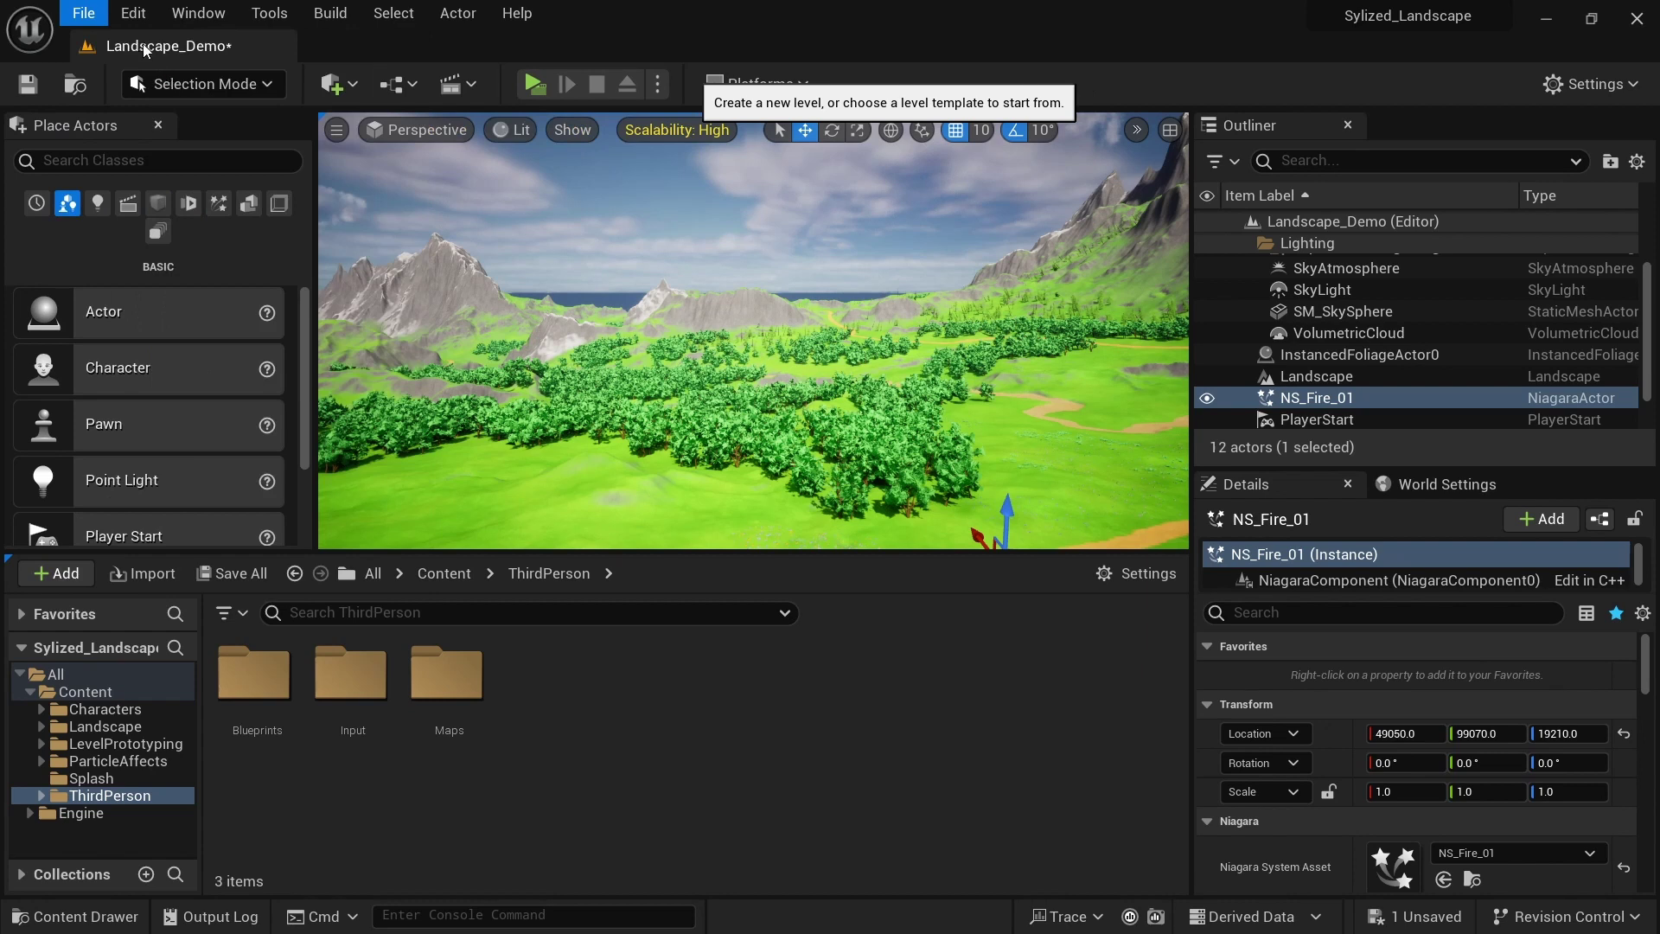
click(819, 374)
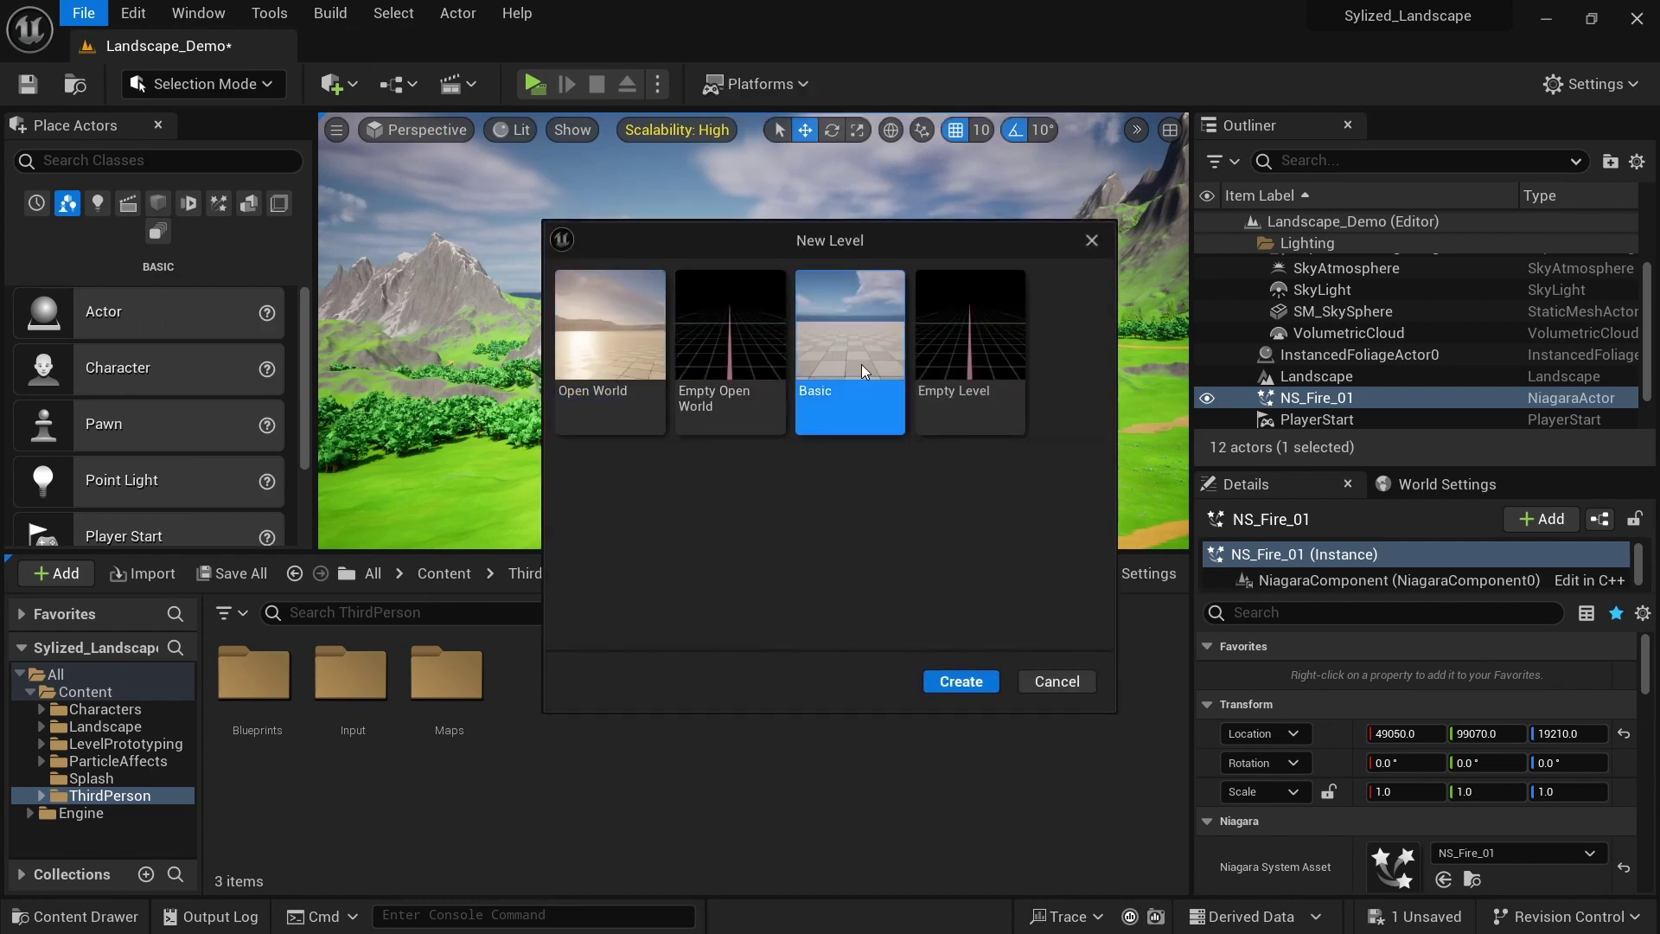
click(976, 687)
click(901, 729)
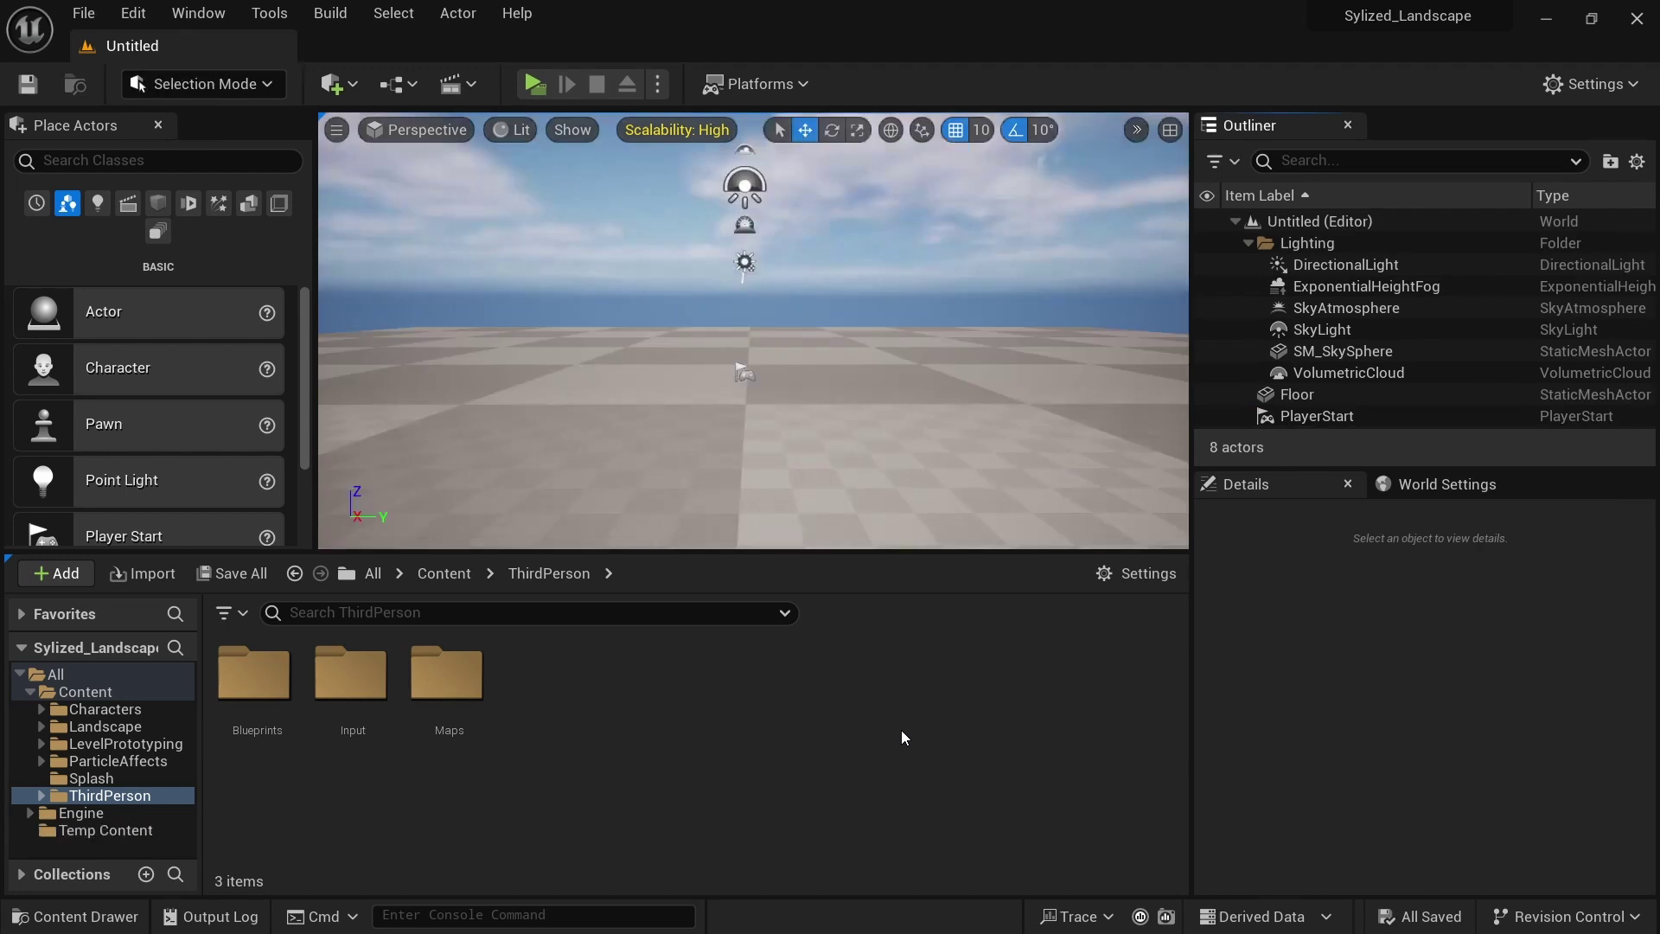
Delete the default checkered floor from the new level
scroll(752, 501, up, 5)
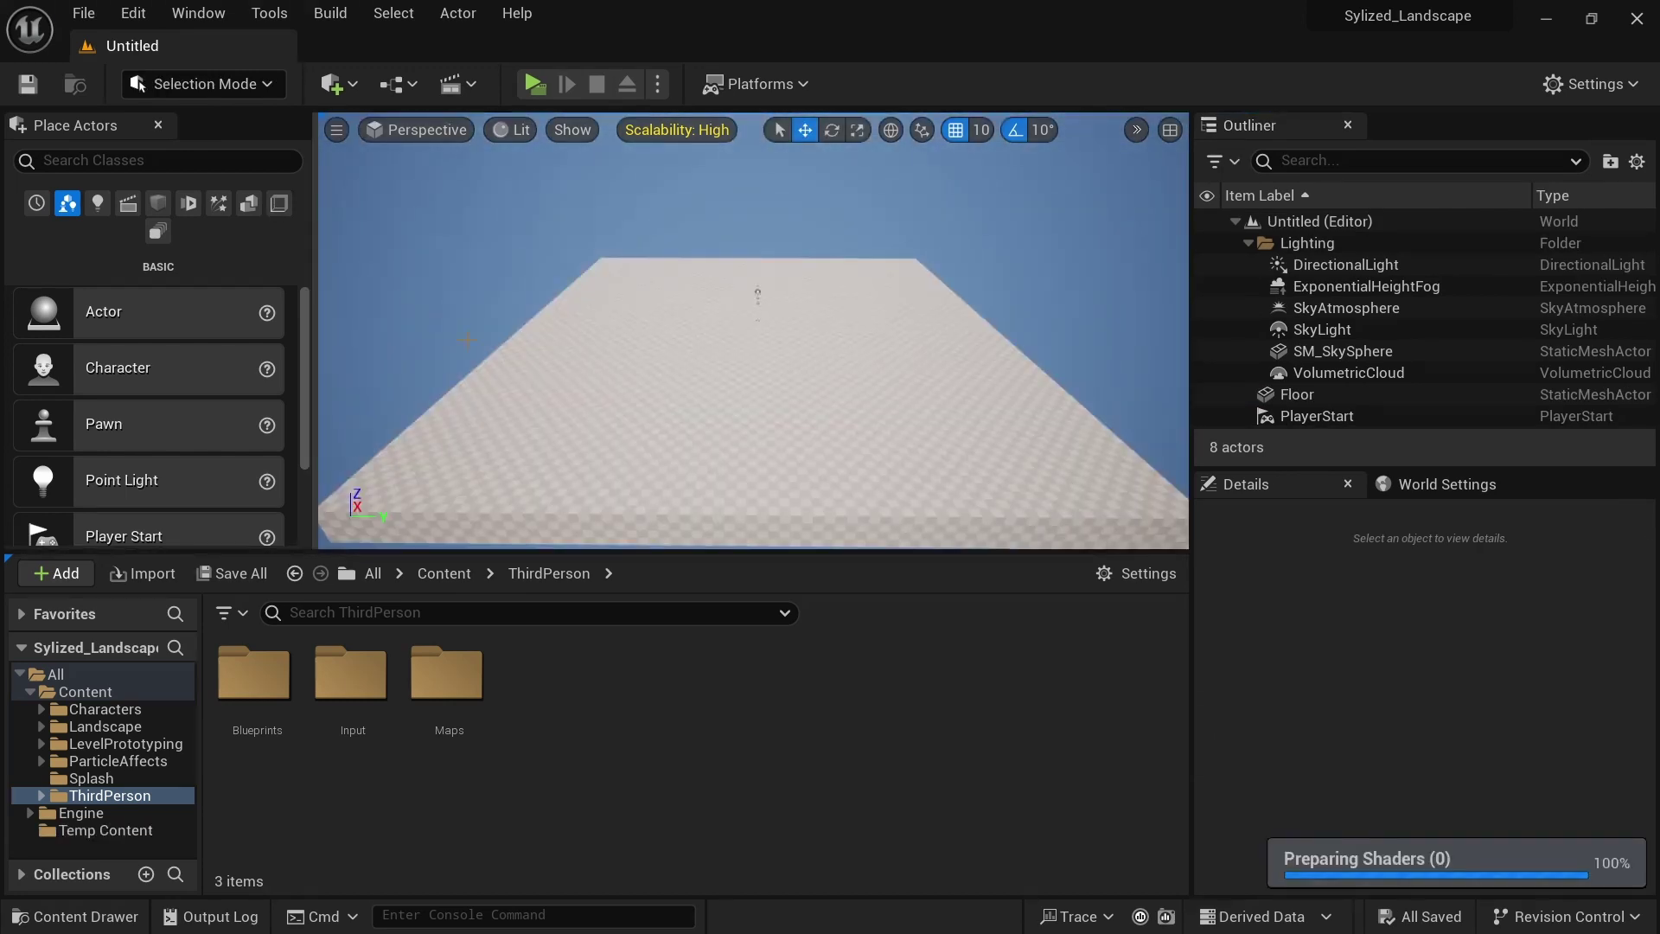
click(551, 406)
key(Delete)
Switch to Landscape mode and create a new landscape in the level
click(204, 84)
click(198, 141)
scroll(173, 389, down, 5)
click(212, 530)
scroll(837, 292, down, 3)
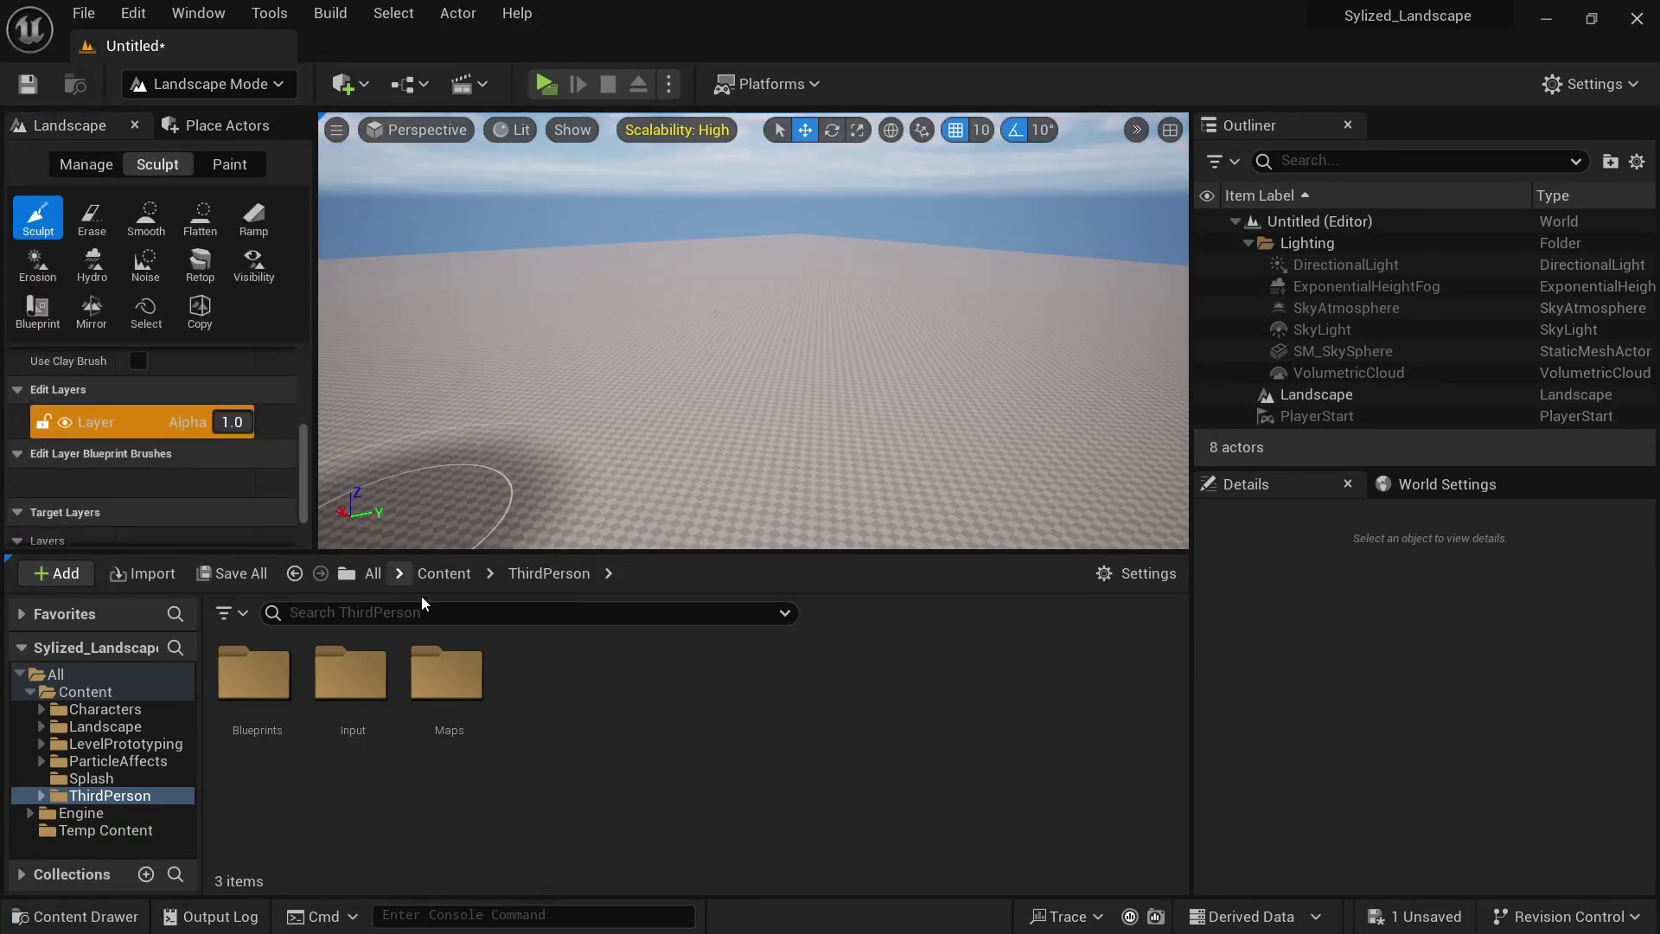
Open the Landscape folder under Content and locate the MI_Landscape_Inst material instance
click(444, 574)
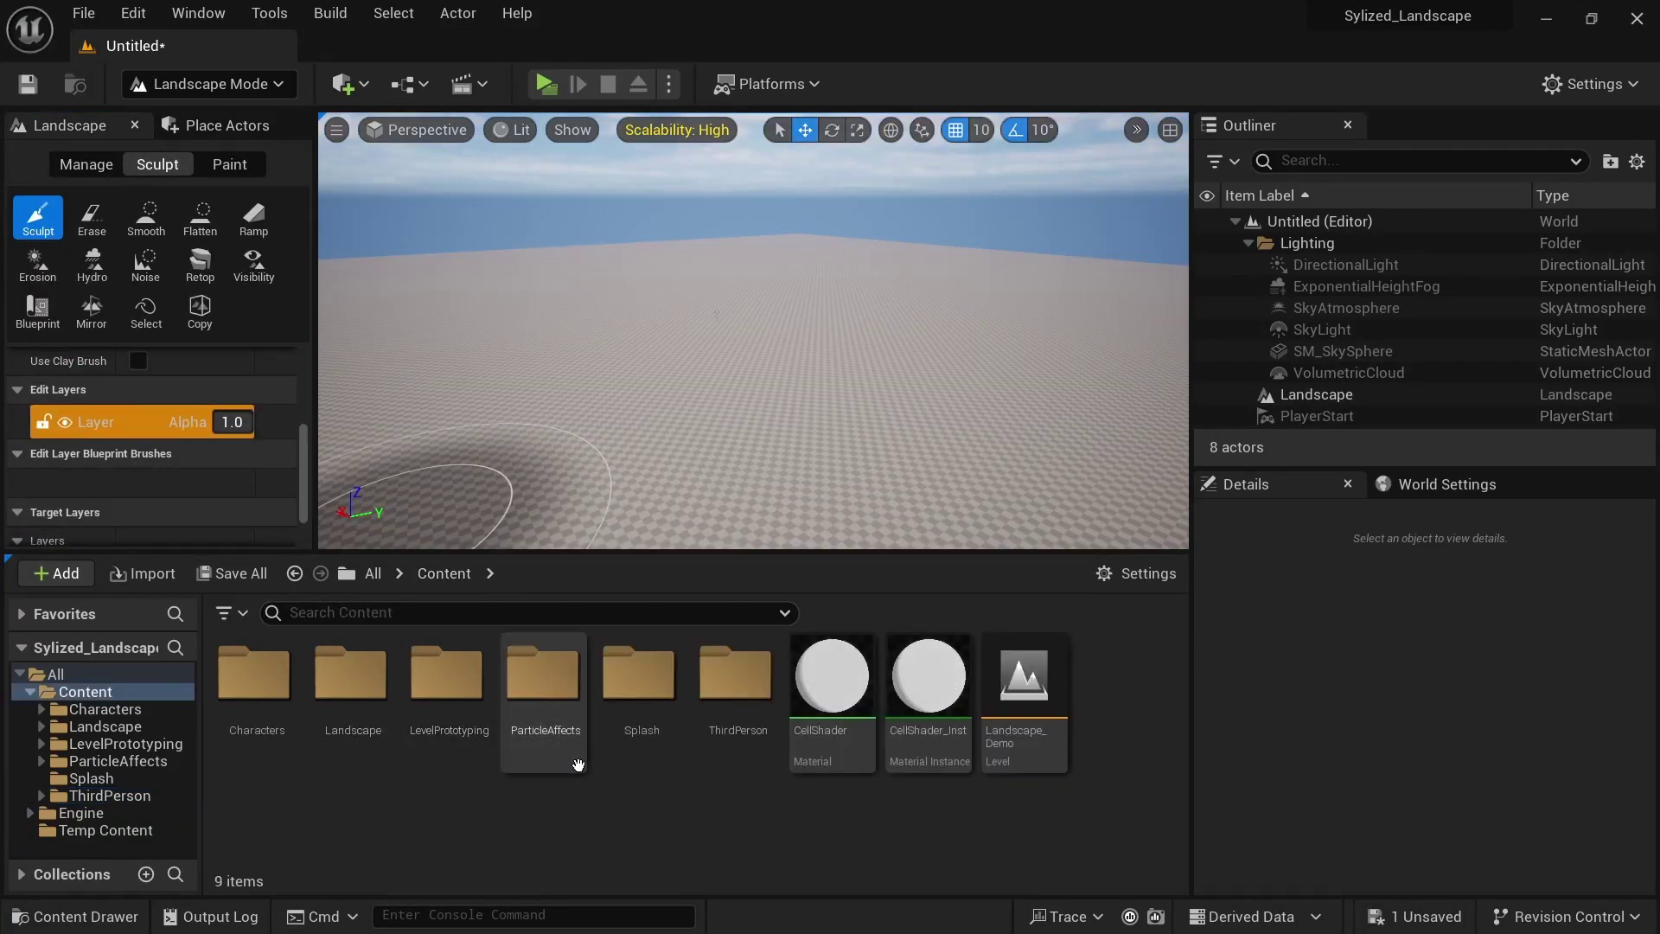
click(346, 695)
double_click(345, 694)
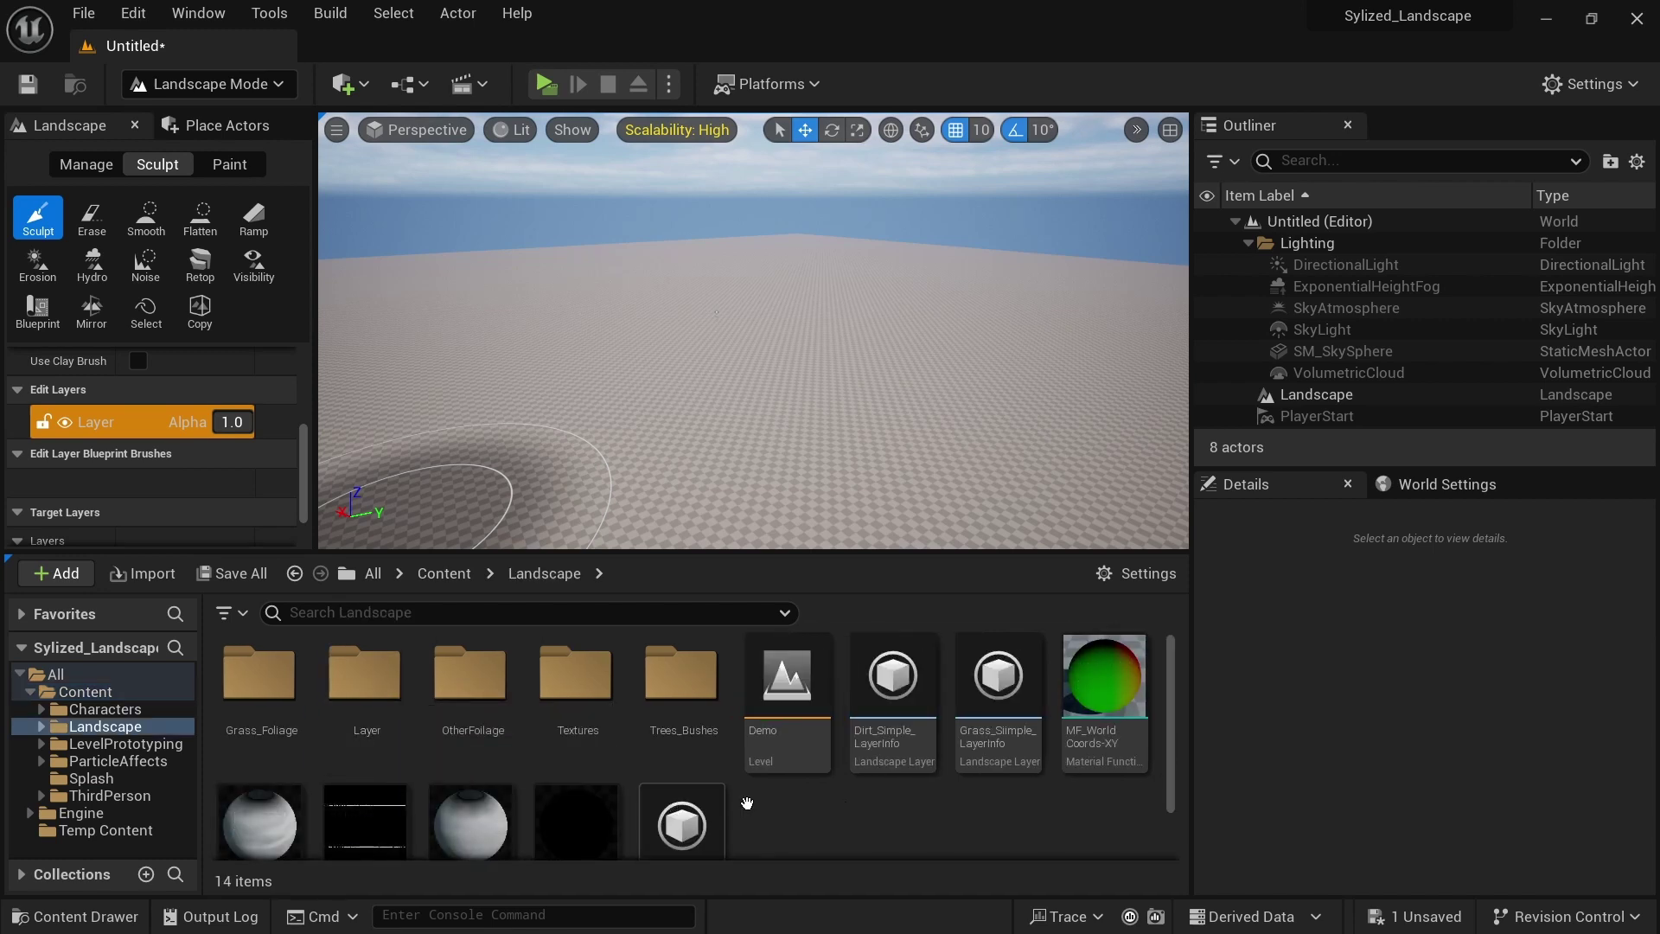
scroll(793, 729, down, 1)
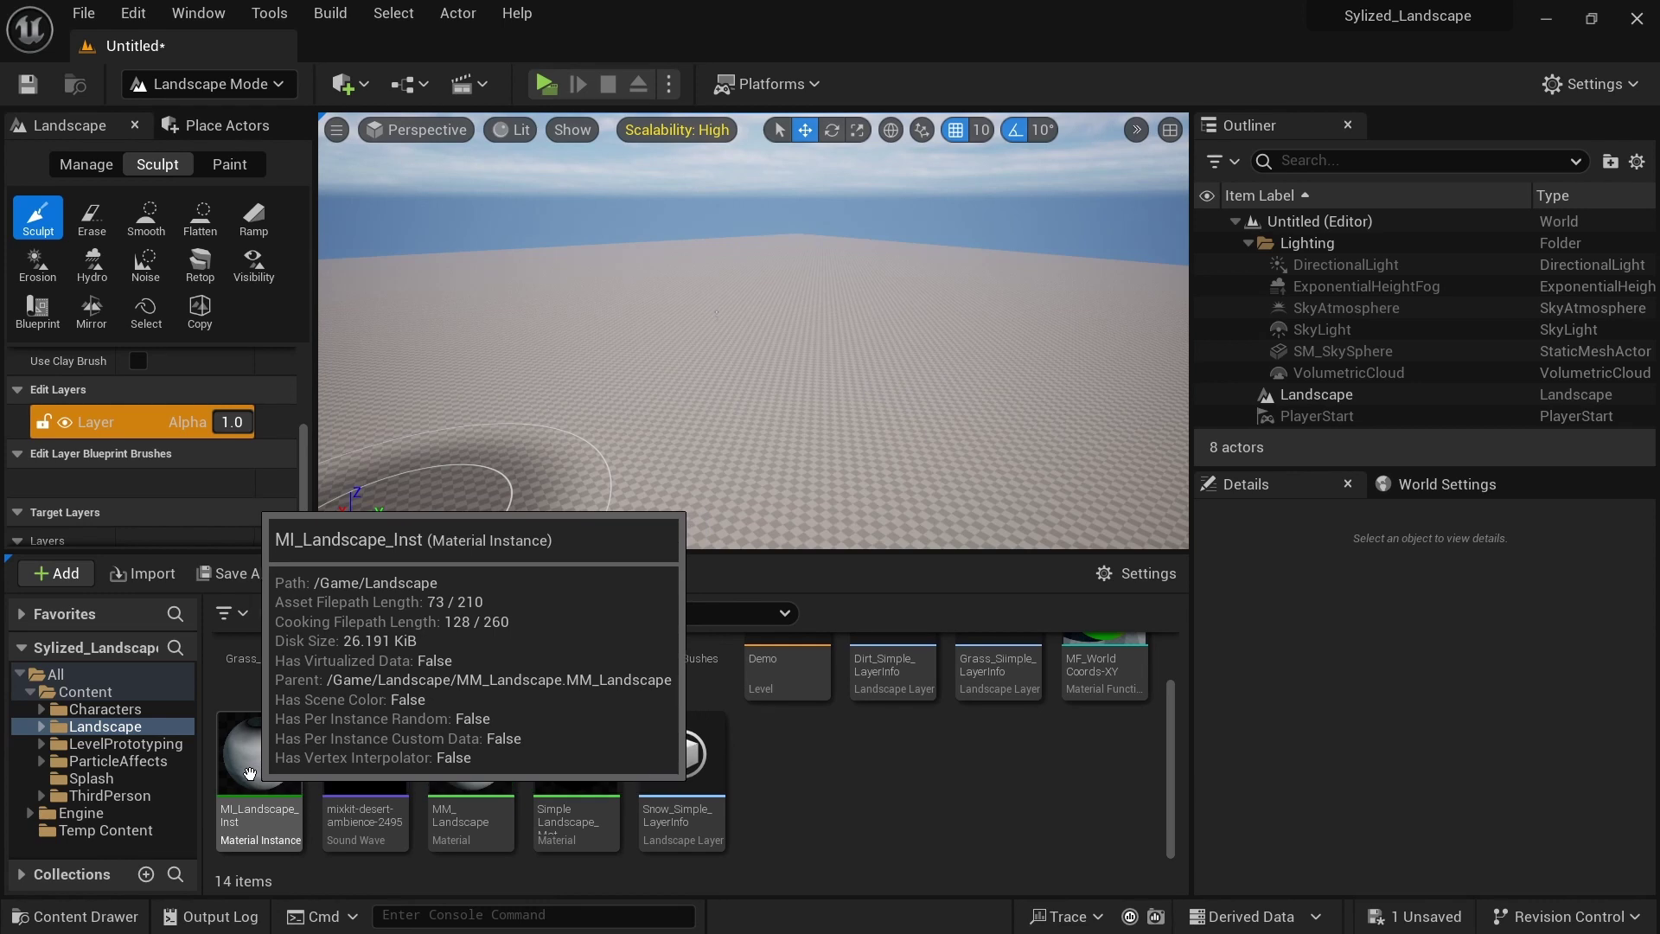
Return to Selection mode, select the landscape, and assign MI_Landscape_Inst as its Landscape Material
click(208, 84)
click(204, 115)
click(534, 325)
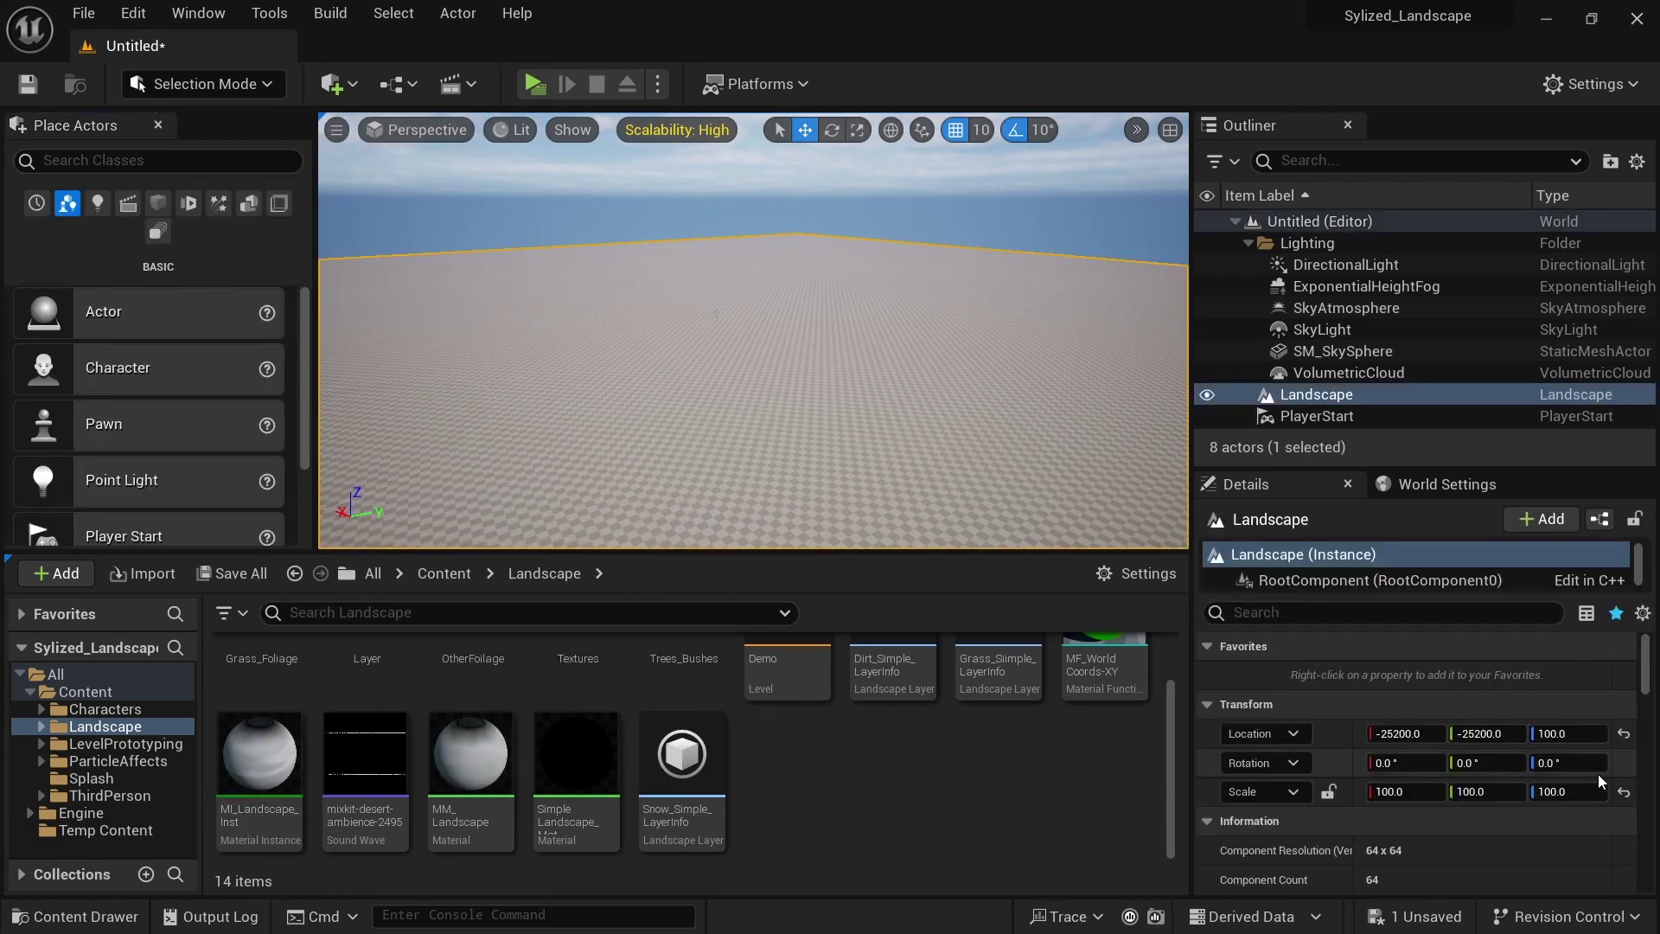
scroll(1548, 771, down, 5)
scroll(1548, 771, up, 1)
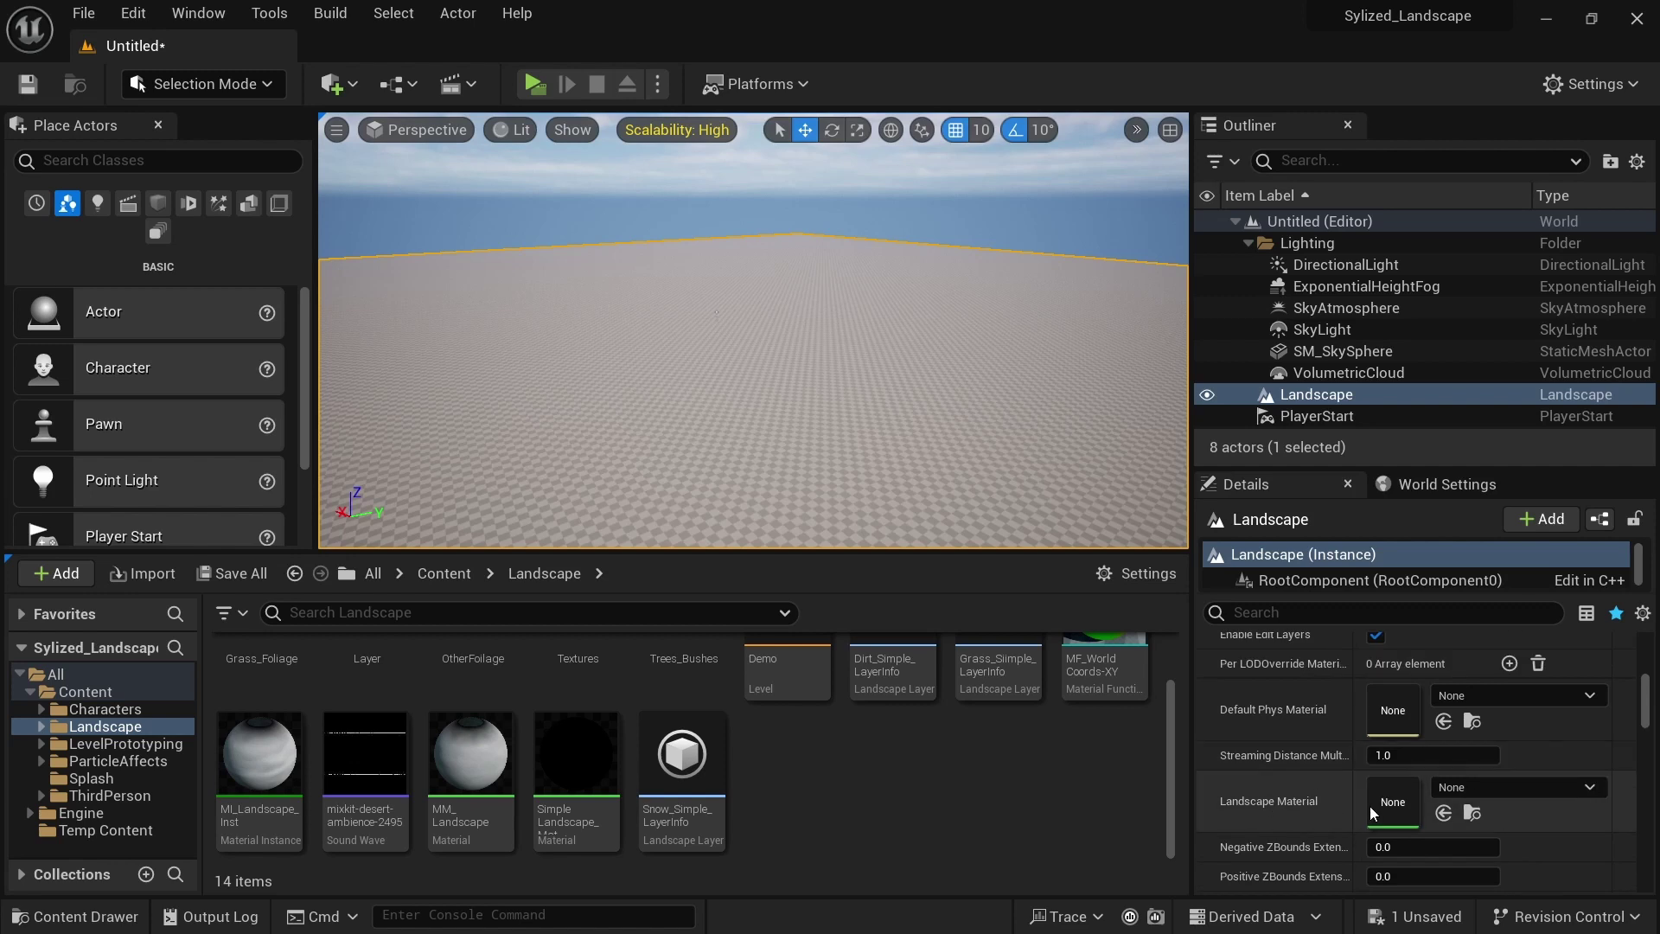
drag(259, 752, 1405, 793)
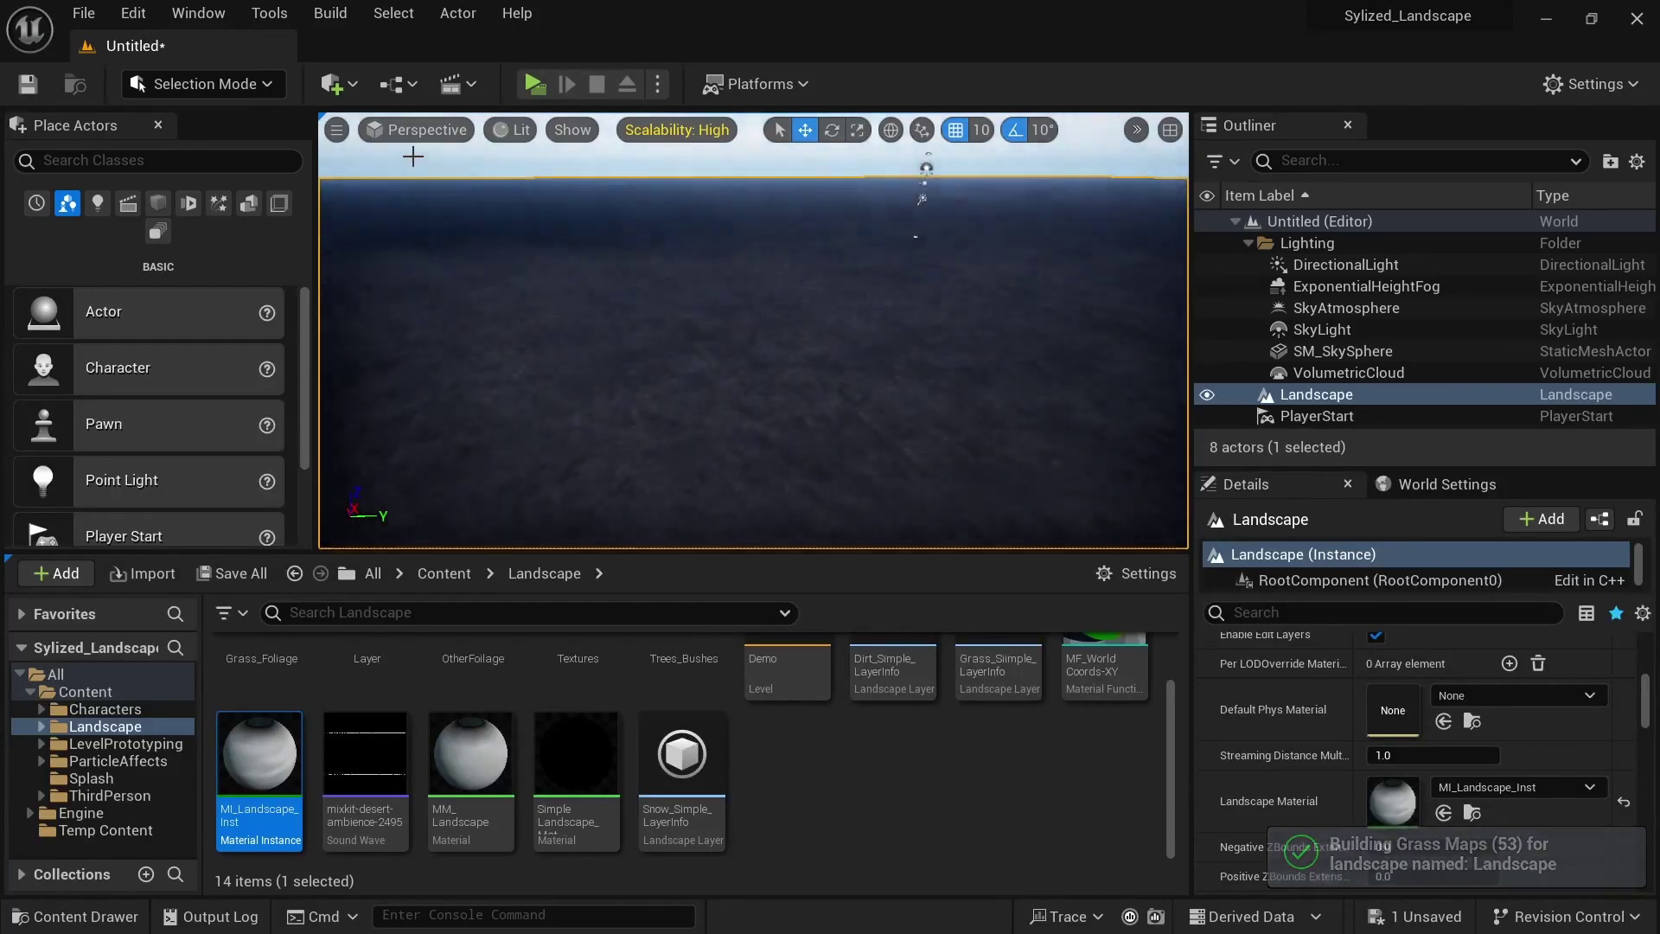
In Landscape mode's paint tools, assign Grass_LayerInfo to the Grass target layer
click(206, 84)
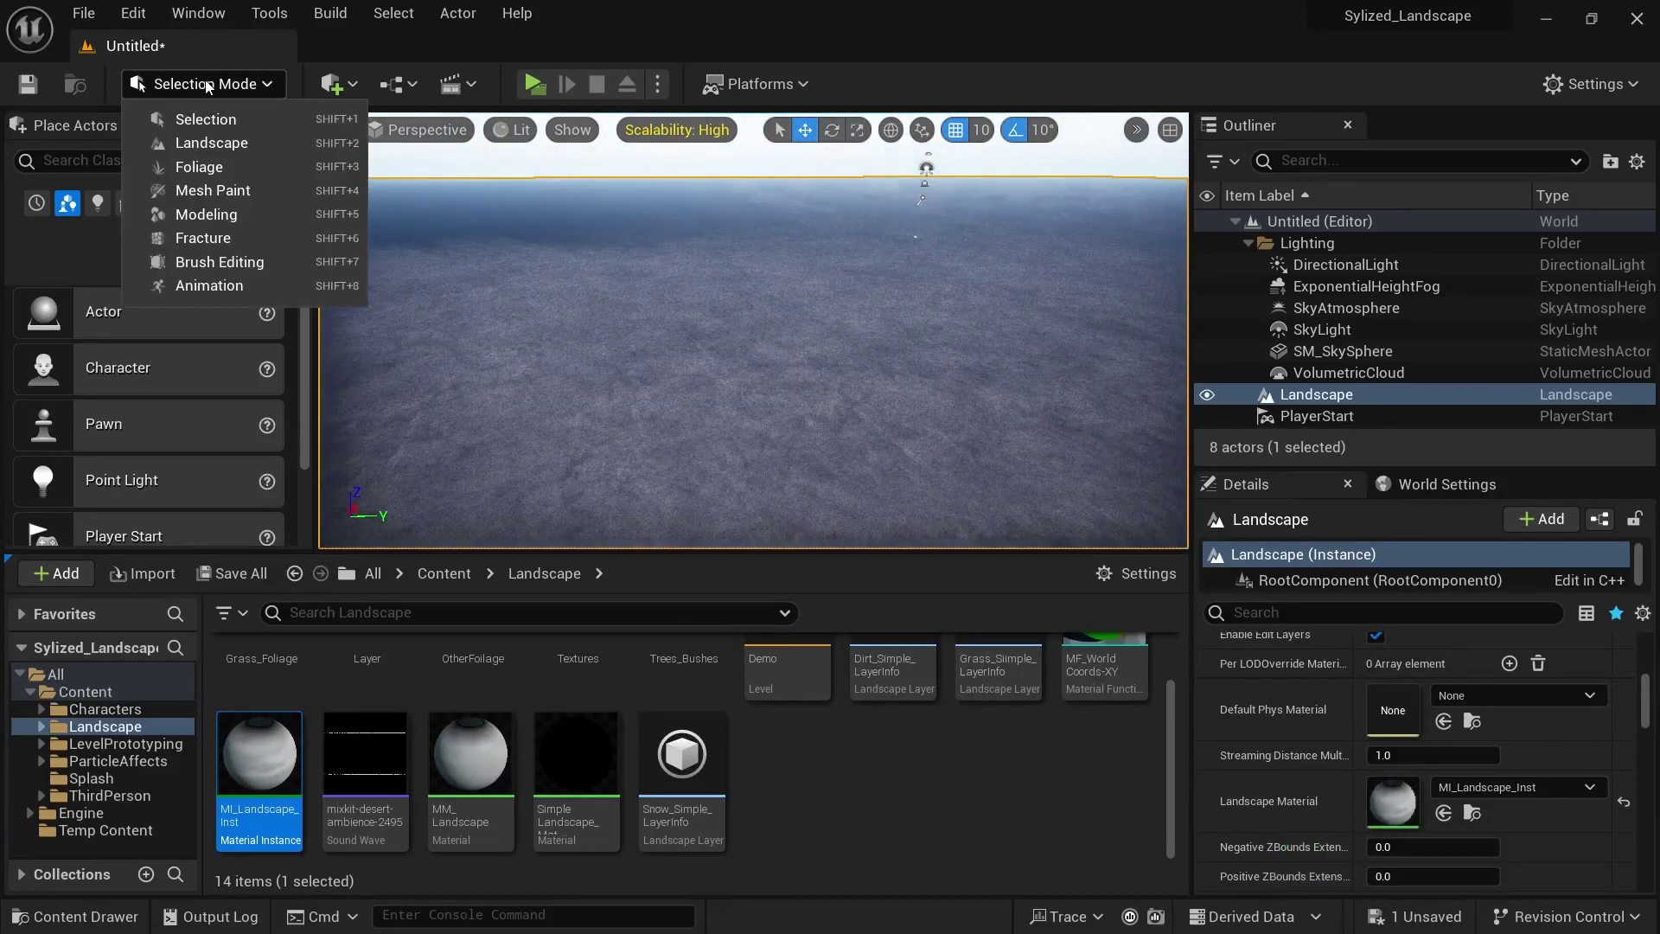
click(210, 144)
click(227, 164)
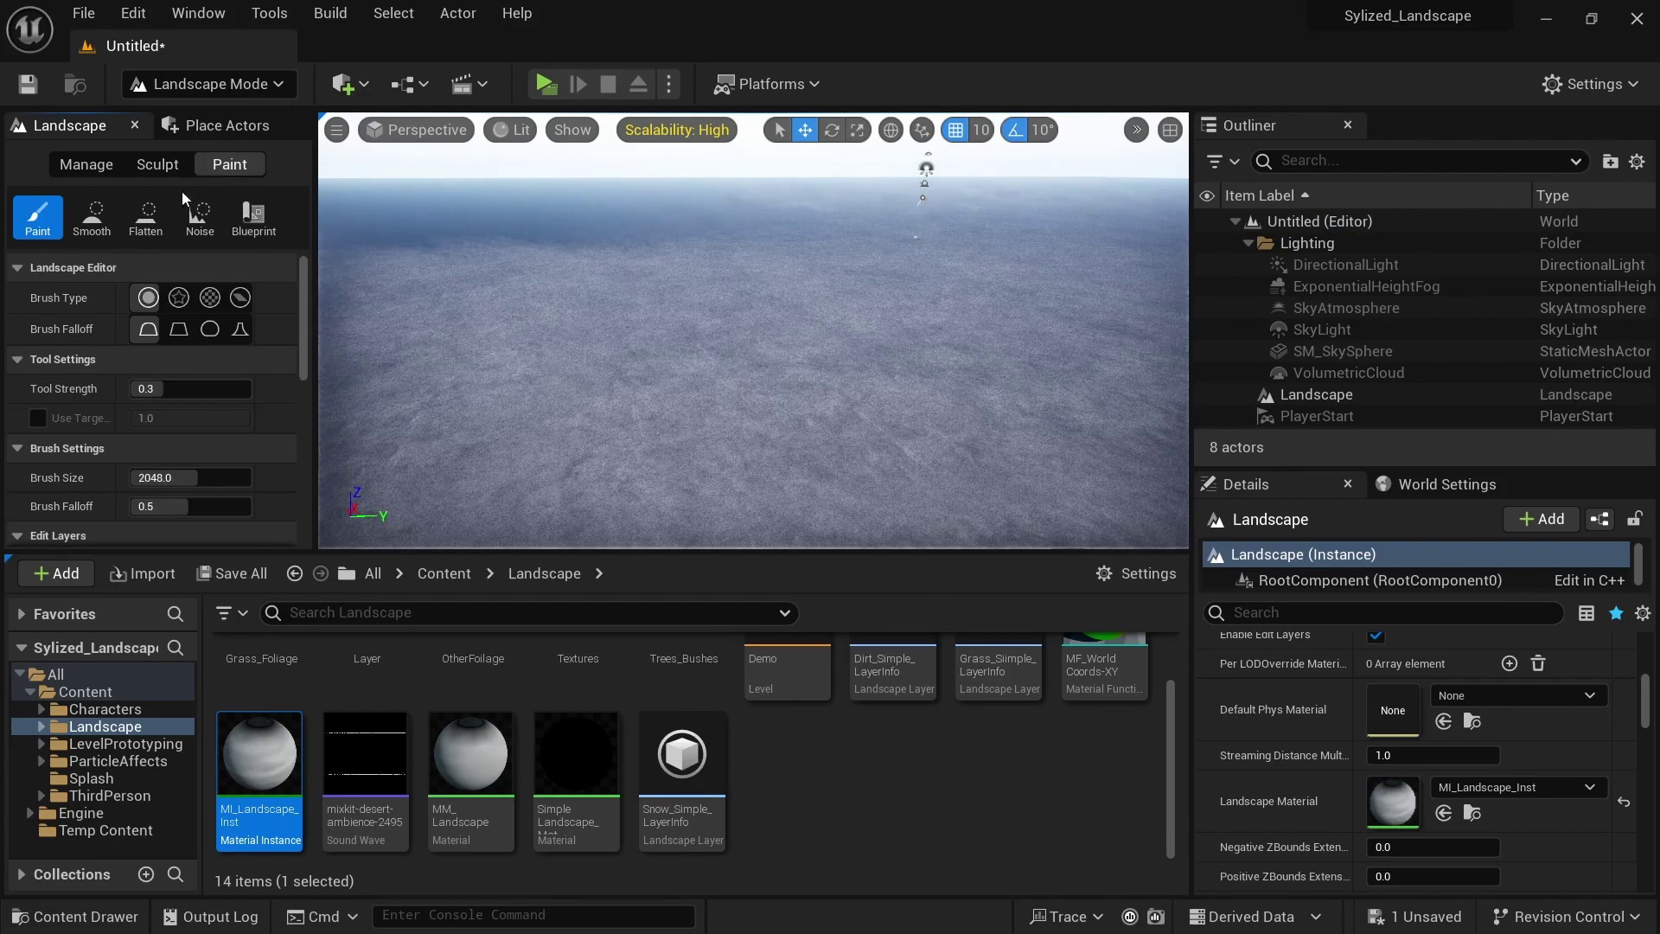
drag(321, 353, 453, 352)
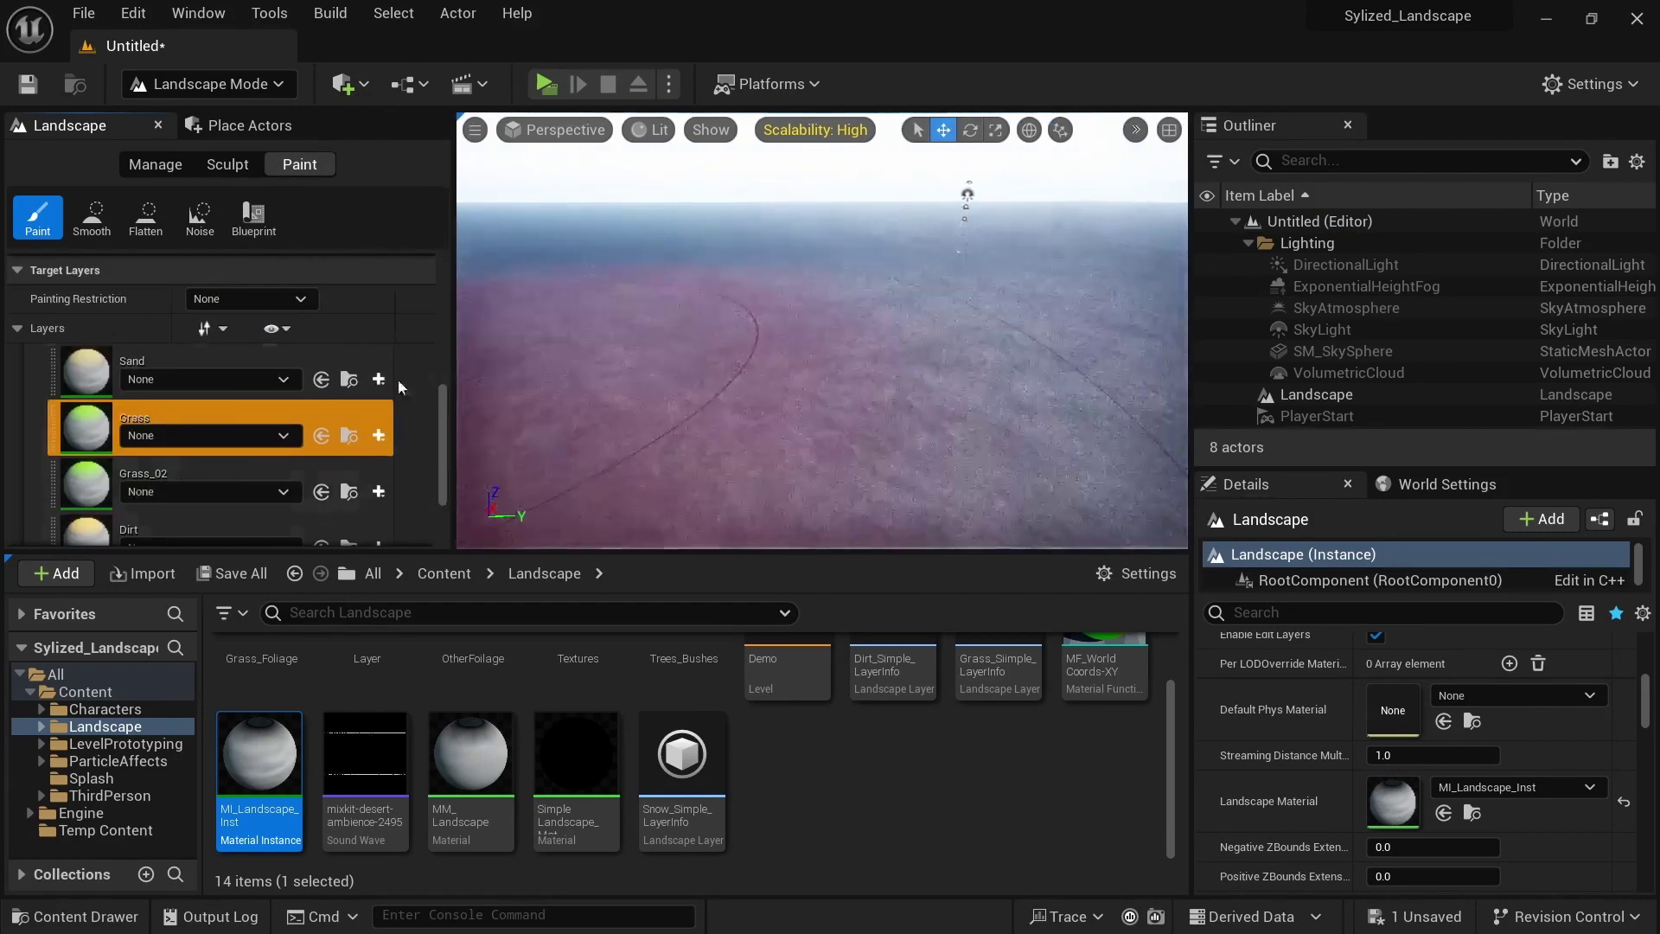
click(151, 401)
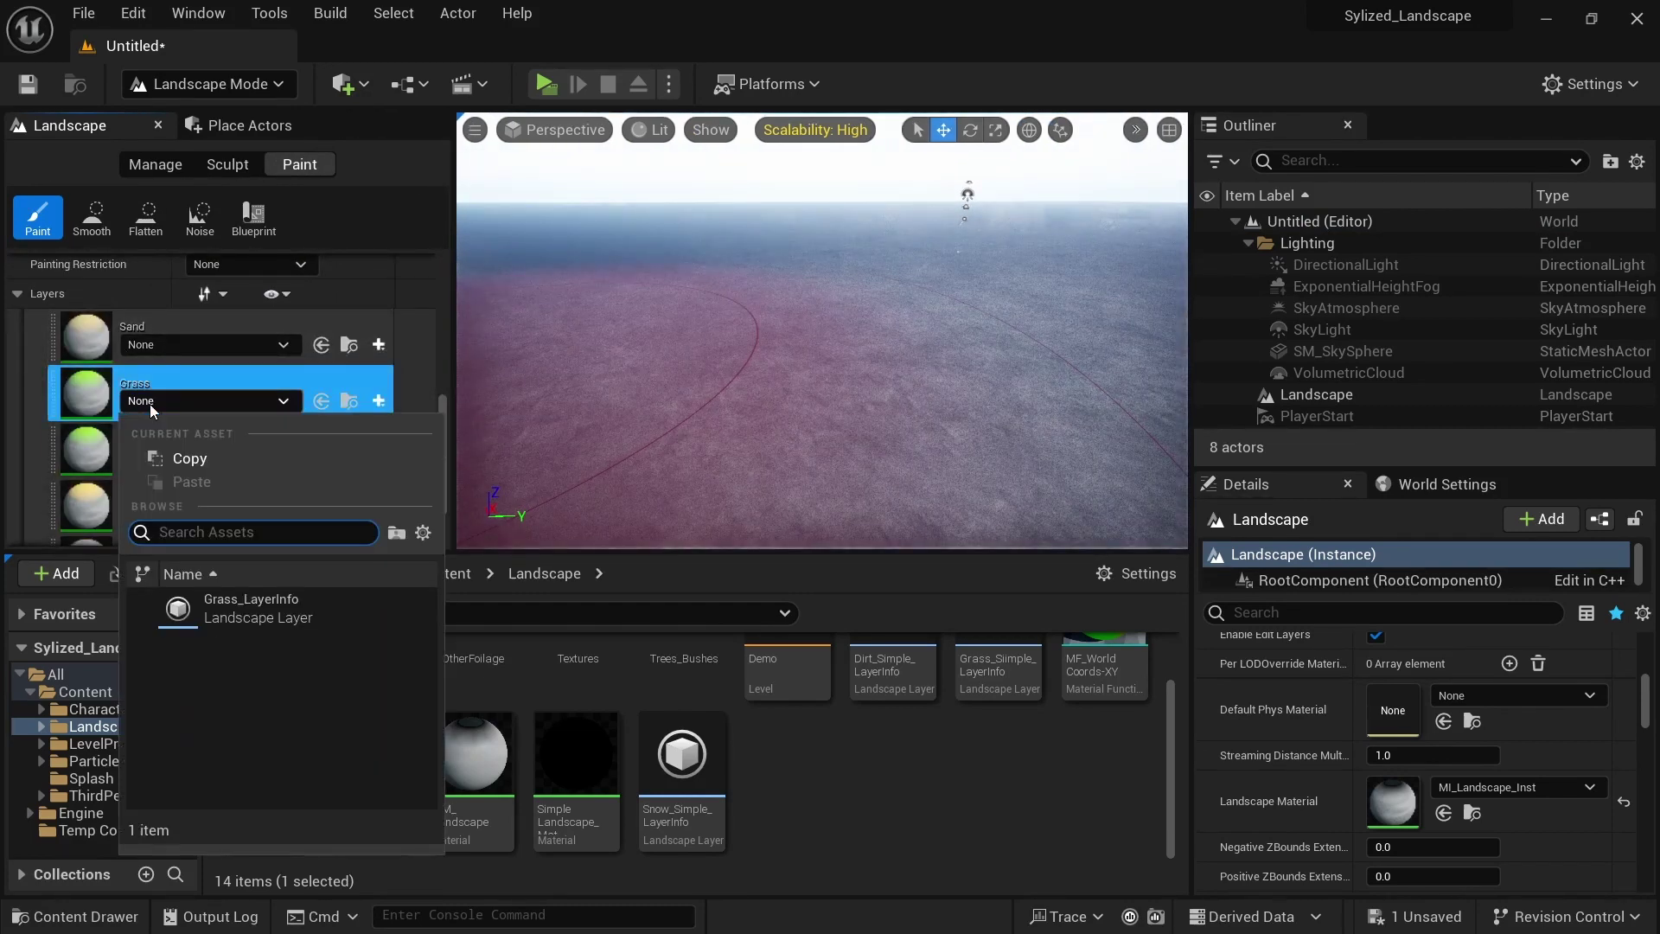
click(242, 595)
right_drag(709, 346, 665, 406)
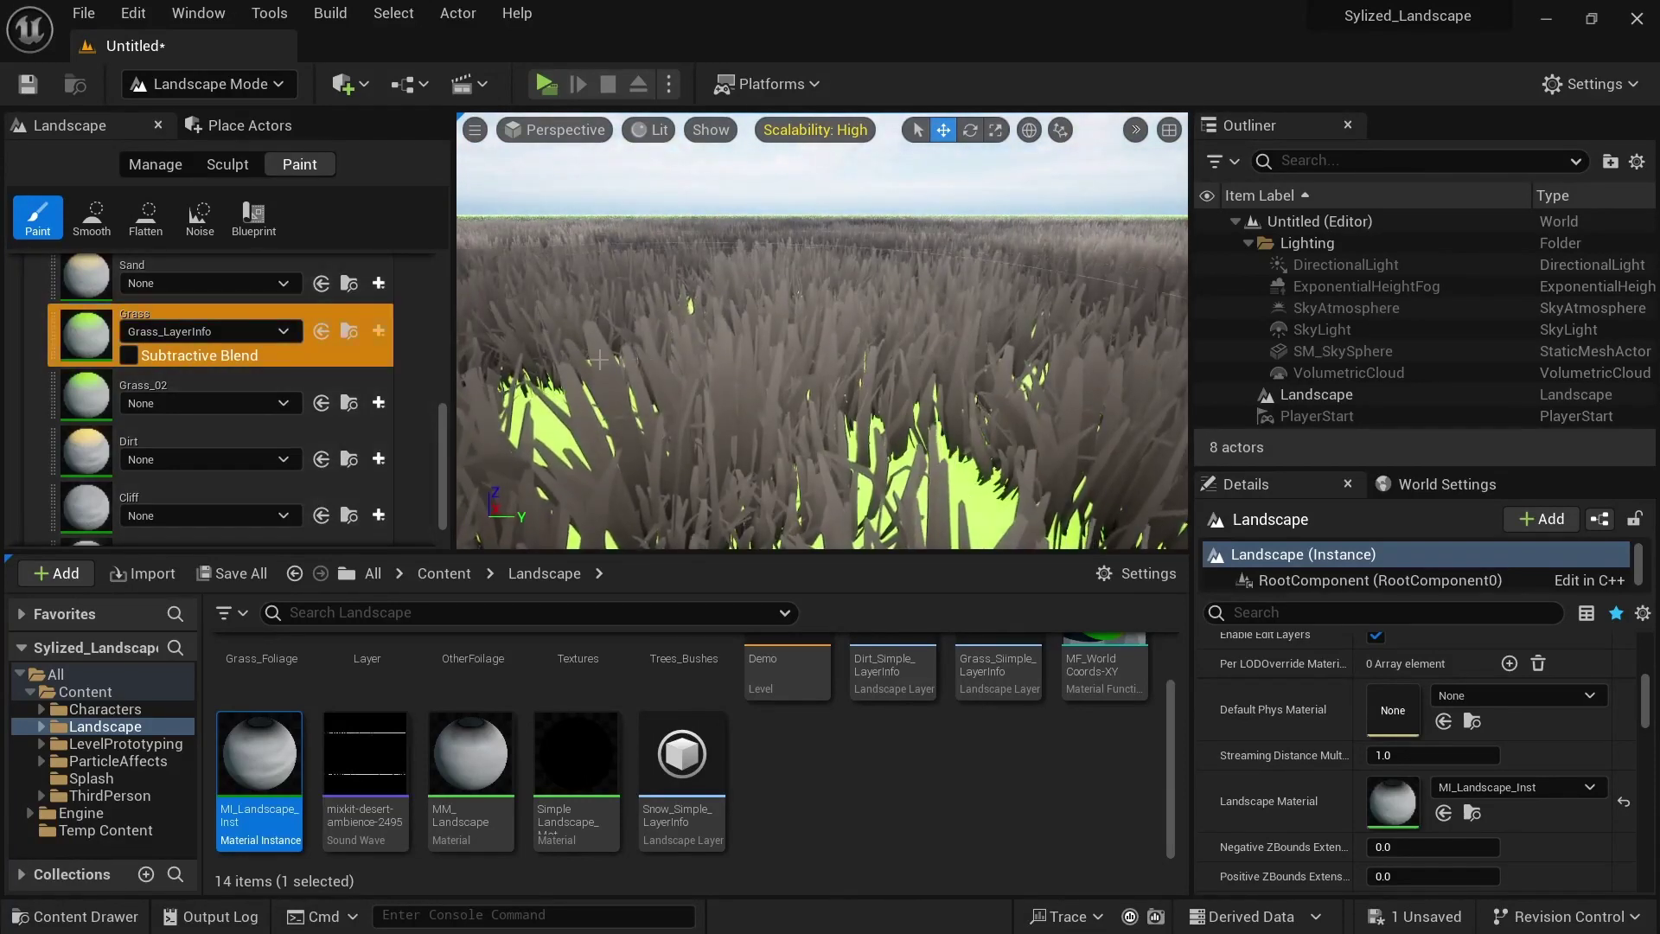
Assign Sand_LayerInfo, Grass_02_LayerInfo and Dirt_LayerInfo to the Sand, Grass_02 and Dirt target layers
scroll(251, 320, up, 1)
click(211, 317)
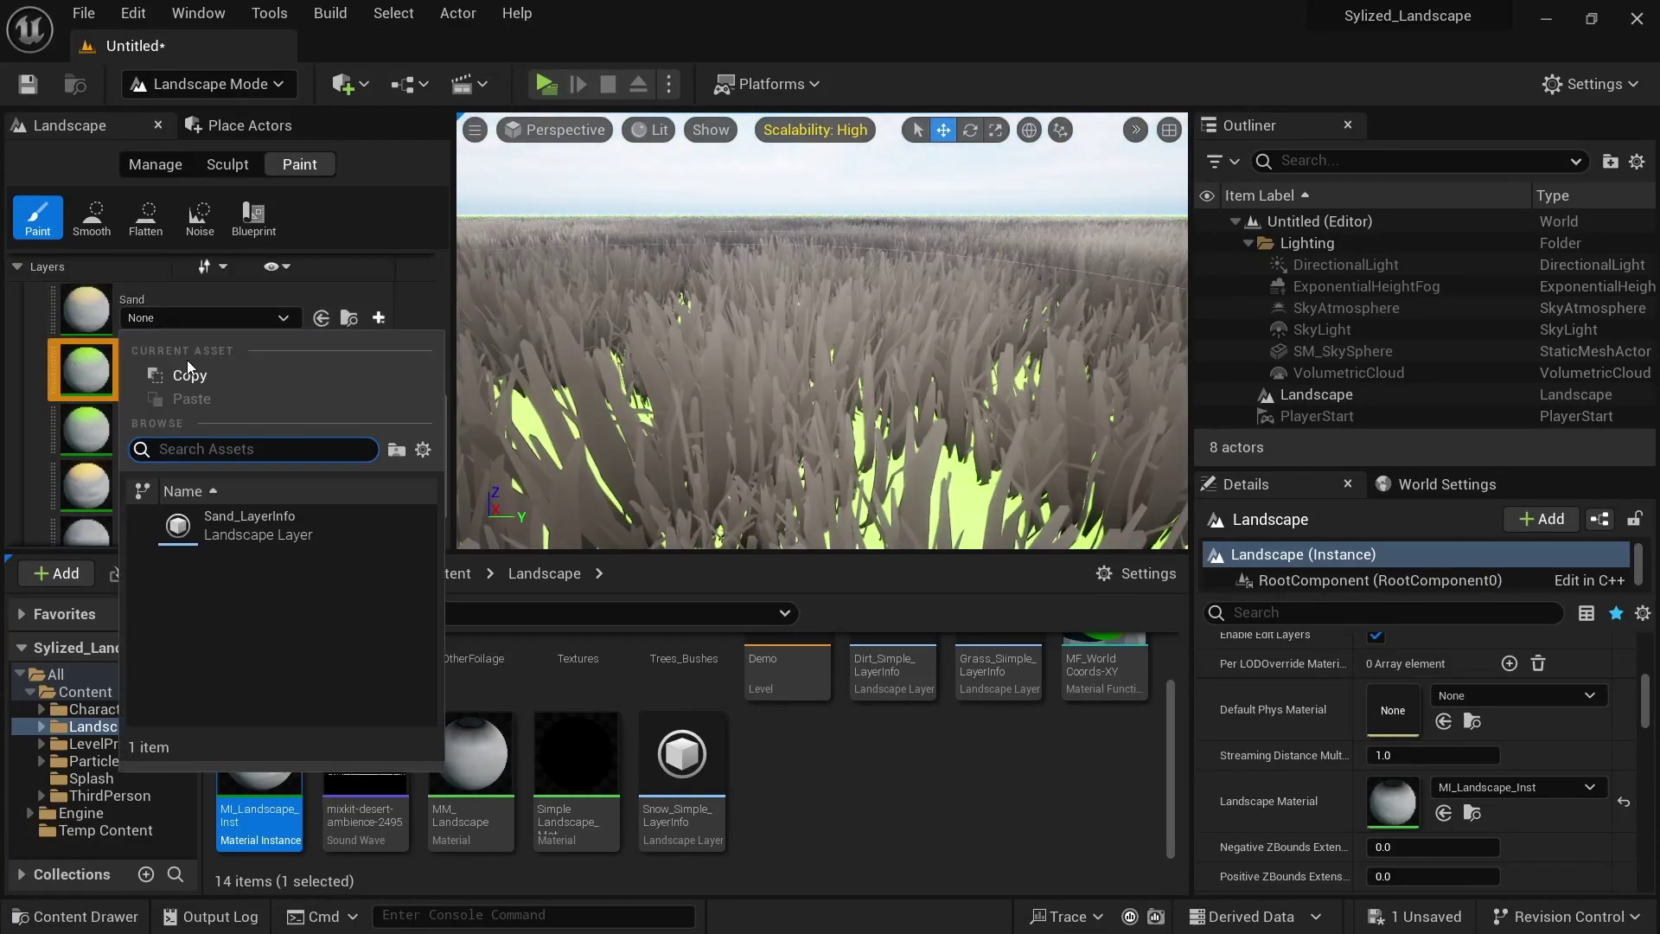
click(242, 537)
scroll(195, 363, down, 1)
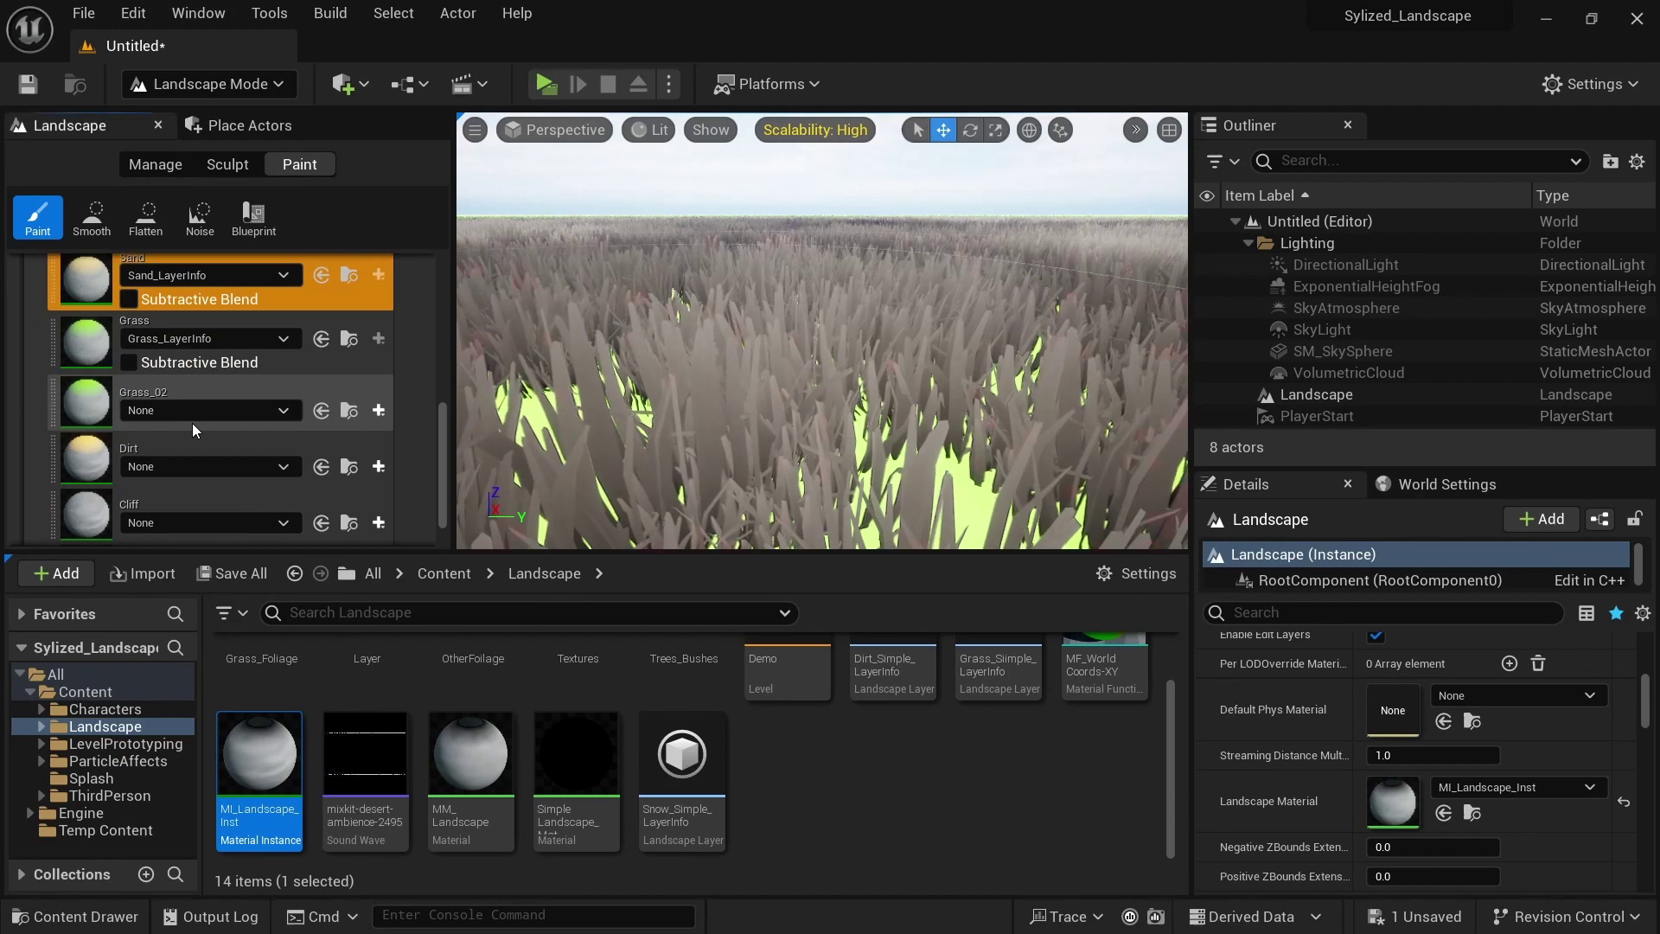
click(190, 440)
click(235, 654)
scroll(172, 446, down, 1)
click(173, 442)
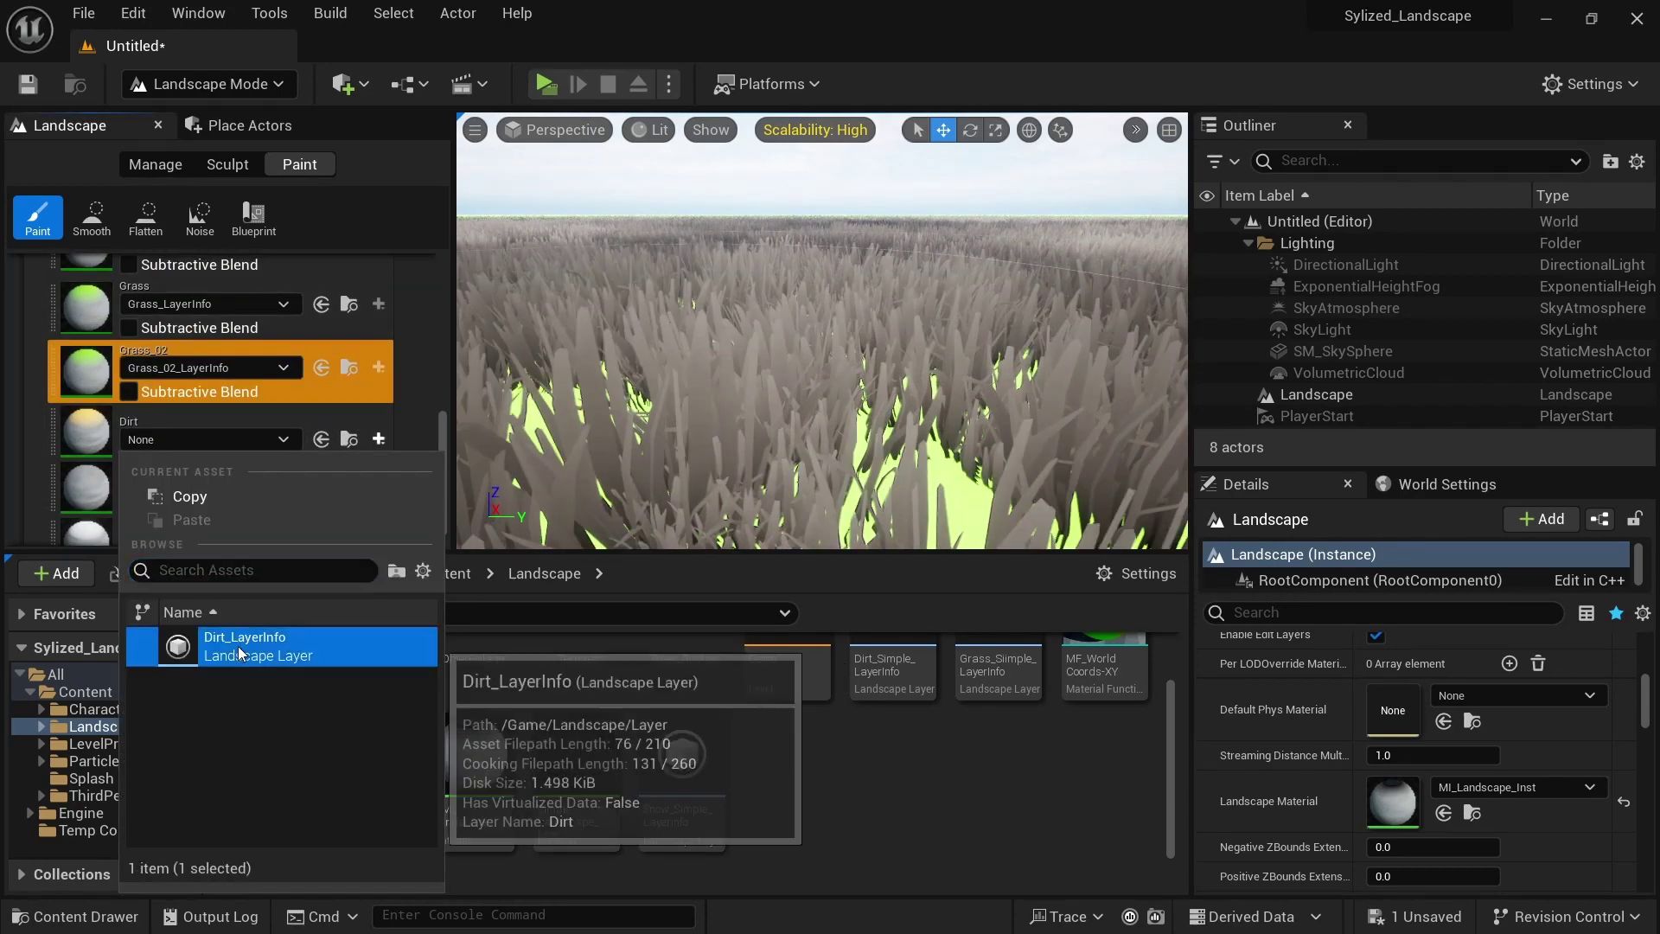
click(229, 644)
Assign the matching layer info assets to the Cliff target layer and the layer below it
click(171, 504)
click(207, 249)
scroll(164, 389, down, 1)
click(165, 523)
click(227, 279)
scroll(227, 286, up, 10)
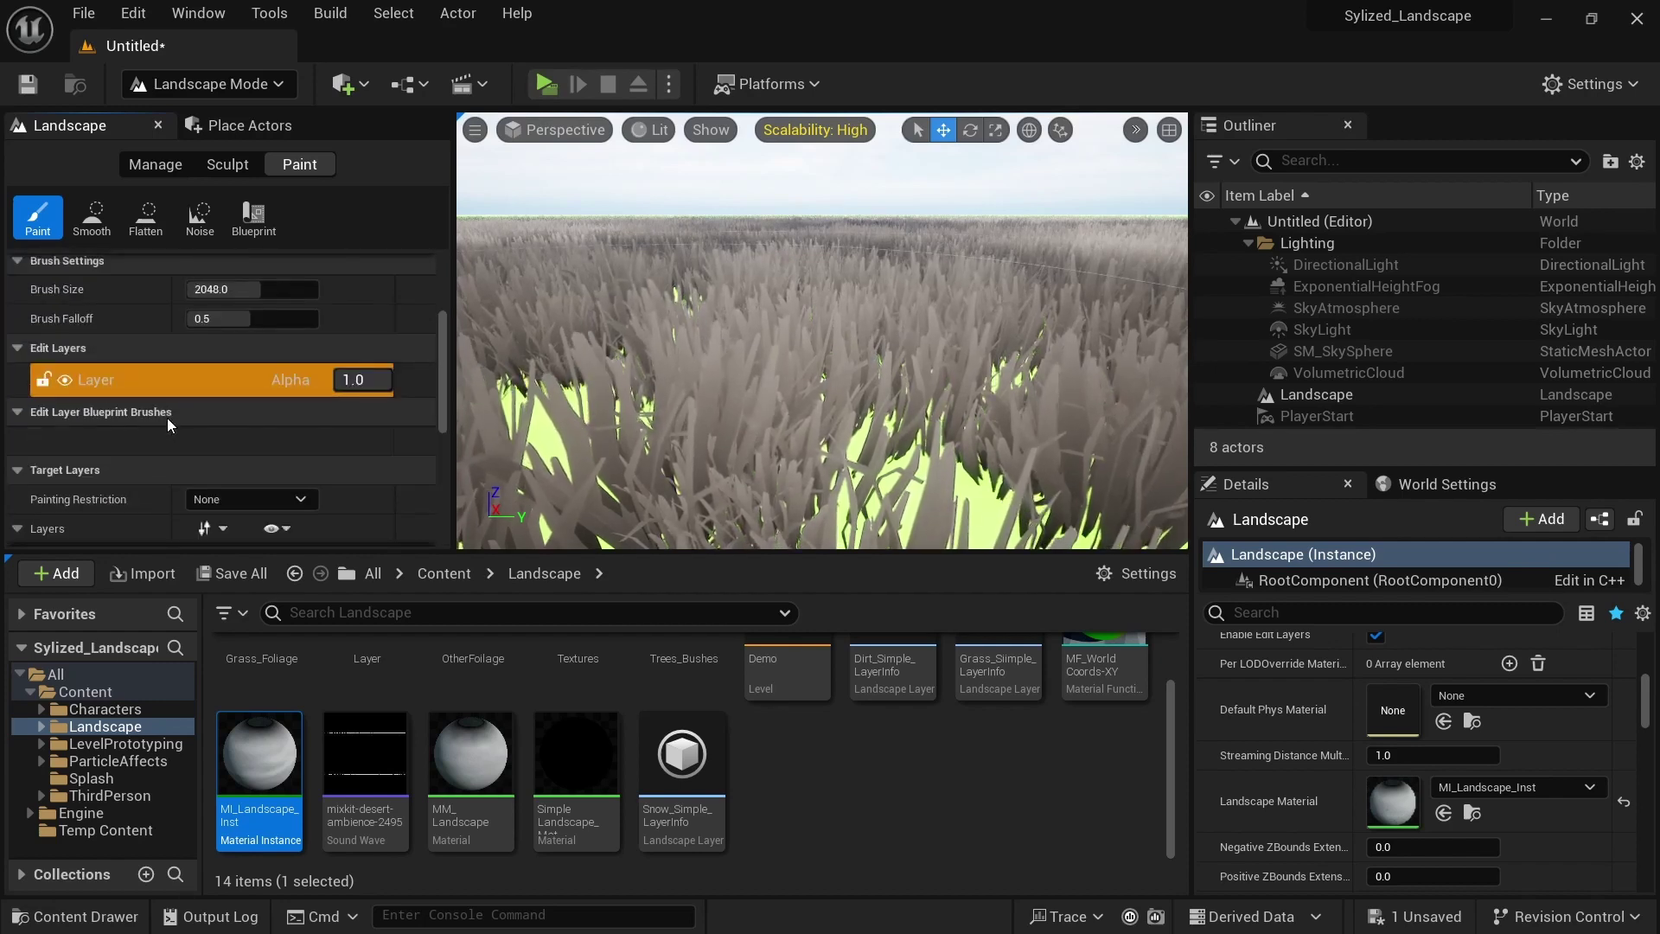
Switch to Selection mode, search the placeable actors for "virt", and place a Runtime Virtual Texture Volume on the landscape
click(207, 84)
click(197, 115)
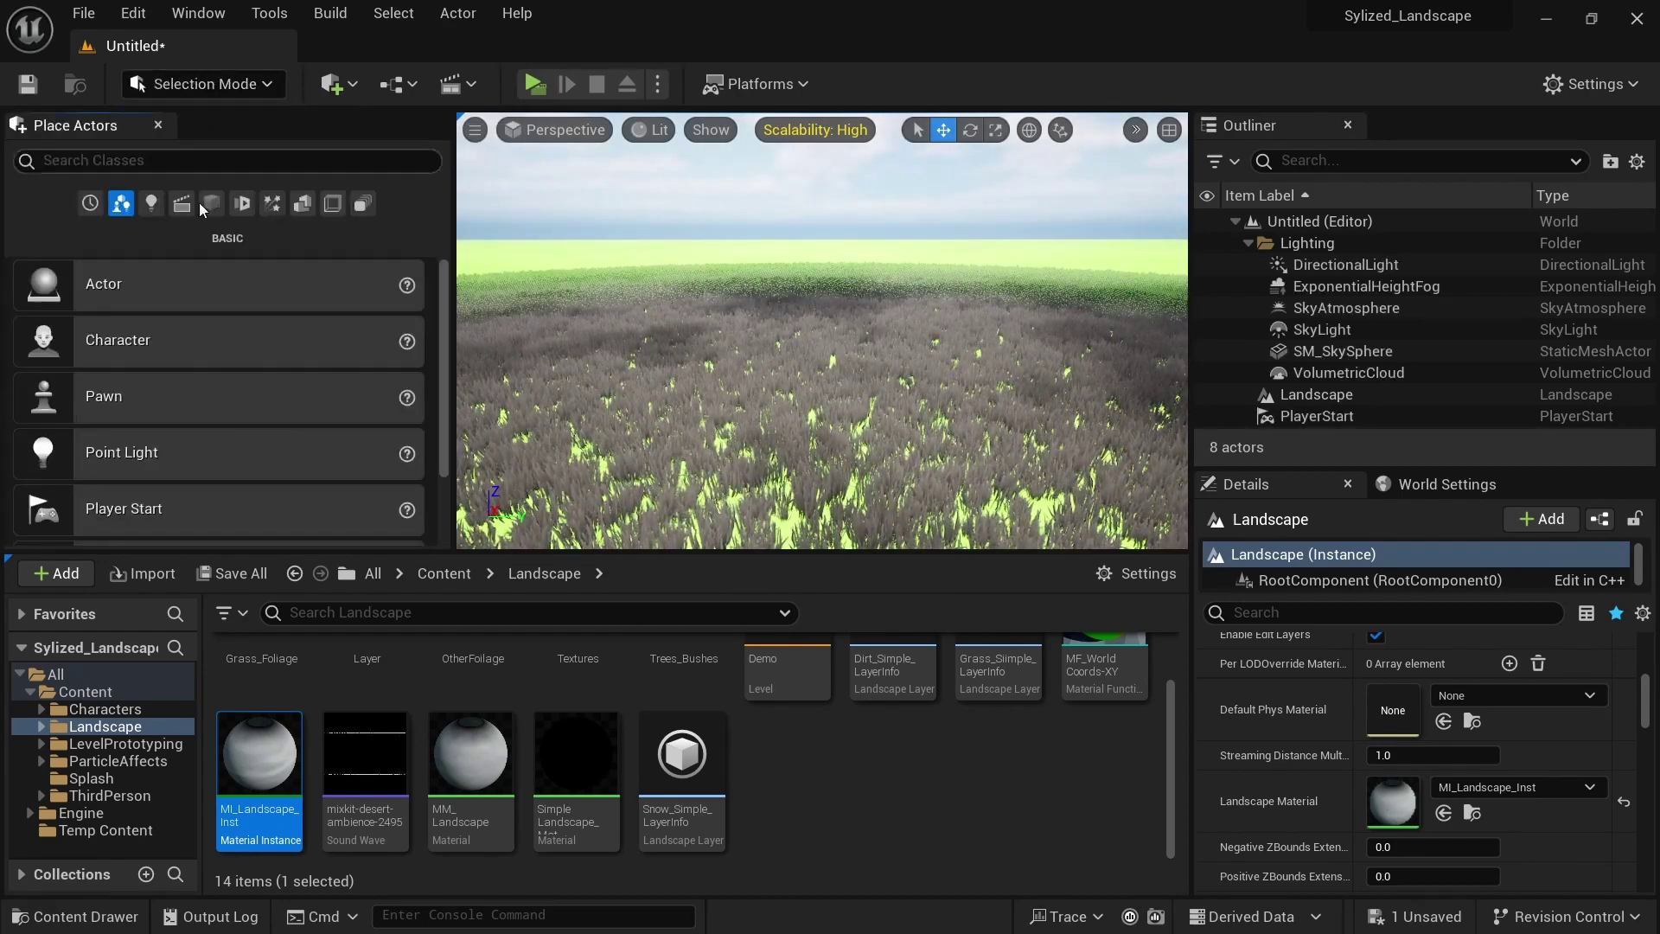
text(virt)
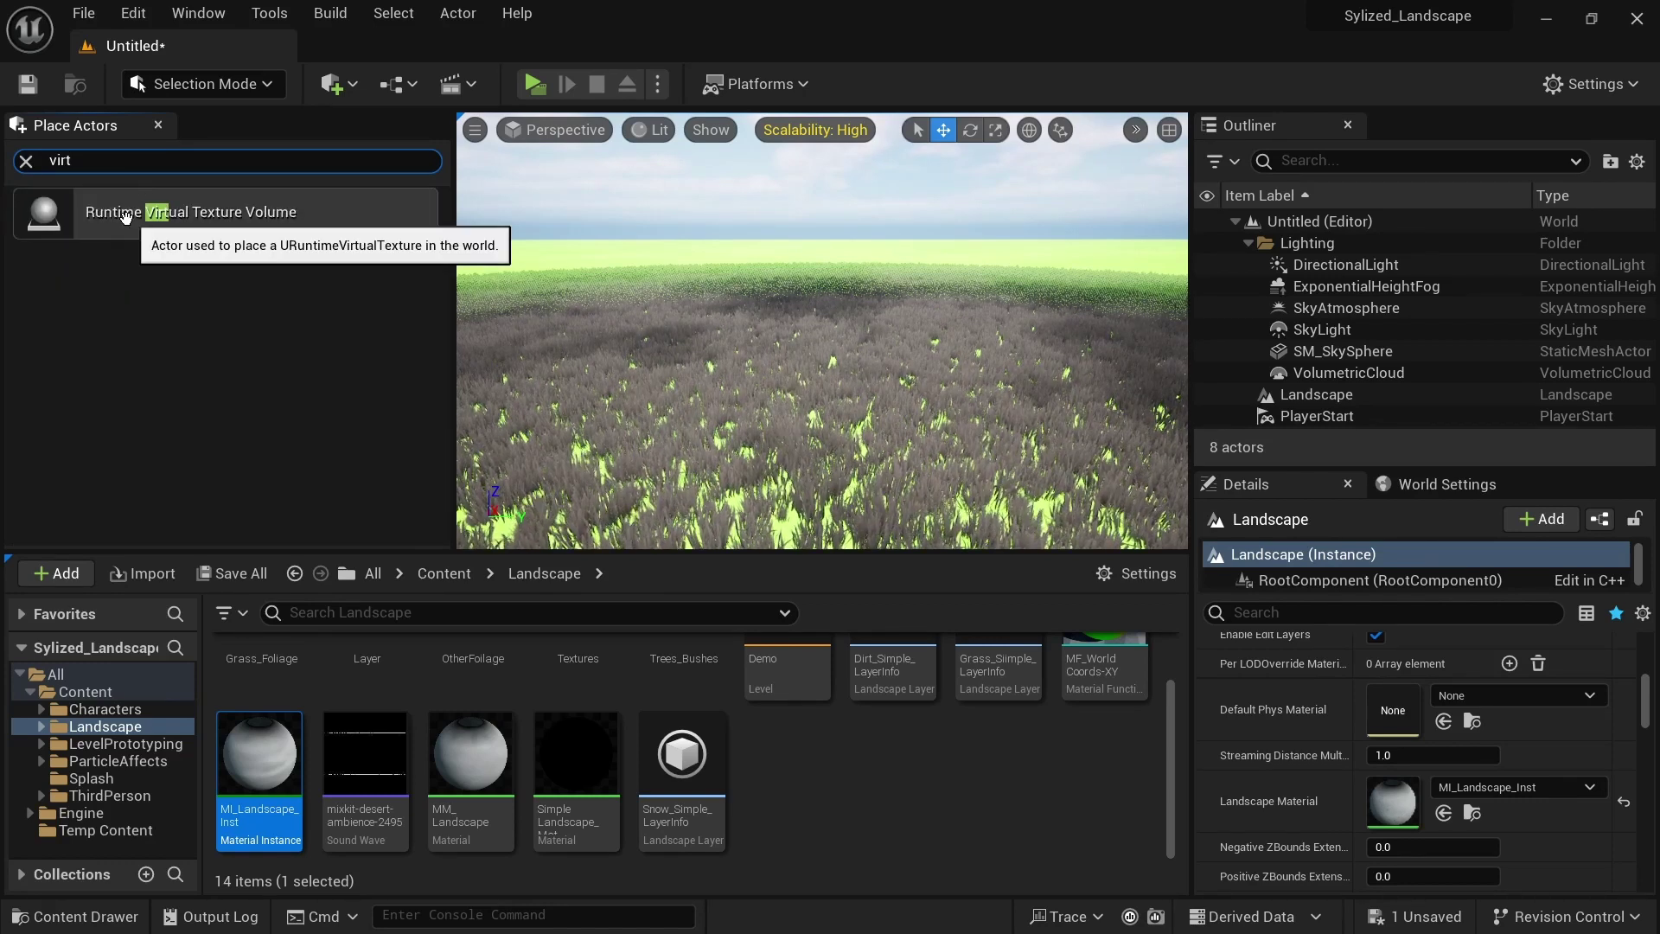
click(206, 215)
drag(206, 215, 747, 290)
Set the Runtime Virtual Texture Volume's Bounds Align Actor to the Landscape by picking it in the scene
scroll(1464, 681, up, 10)
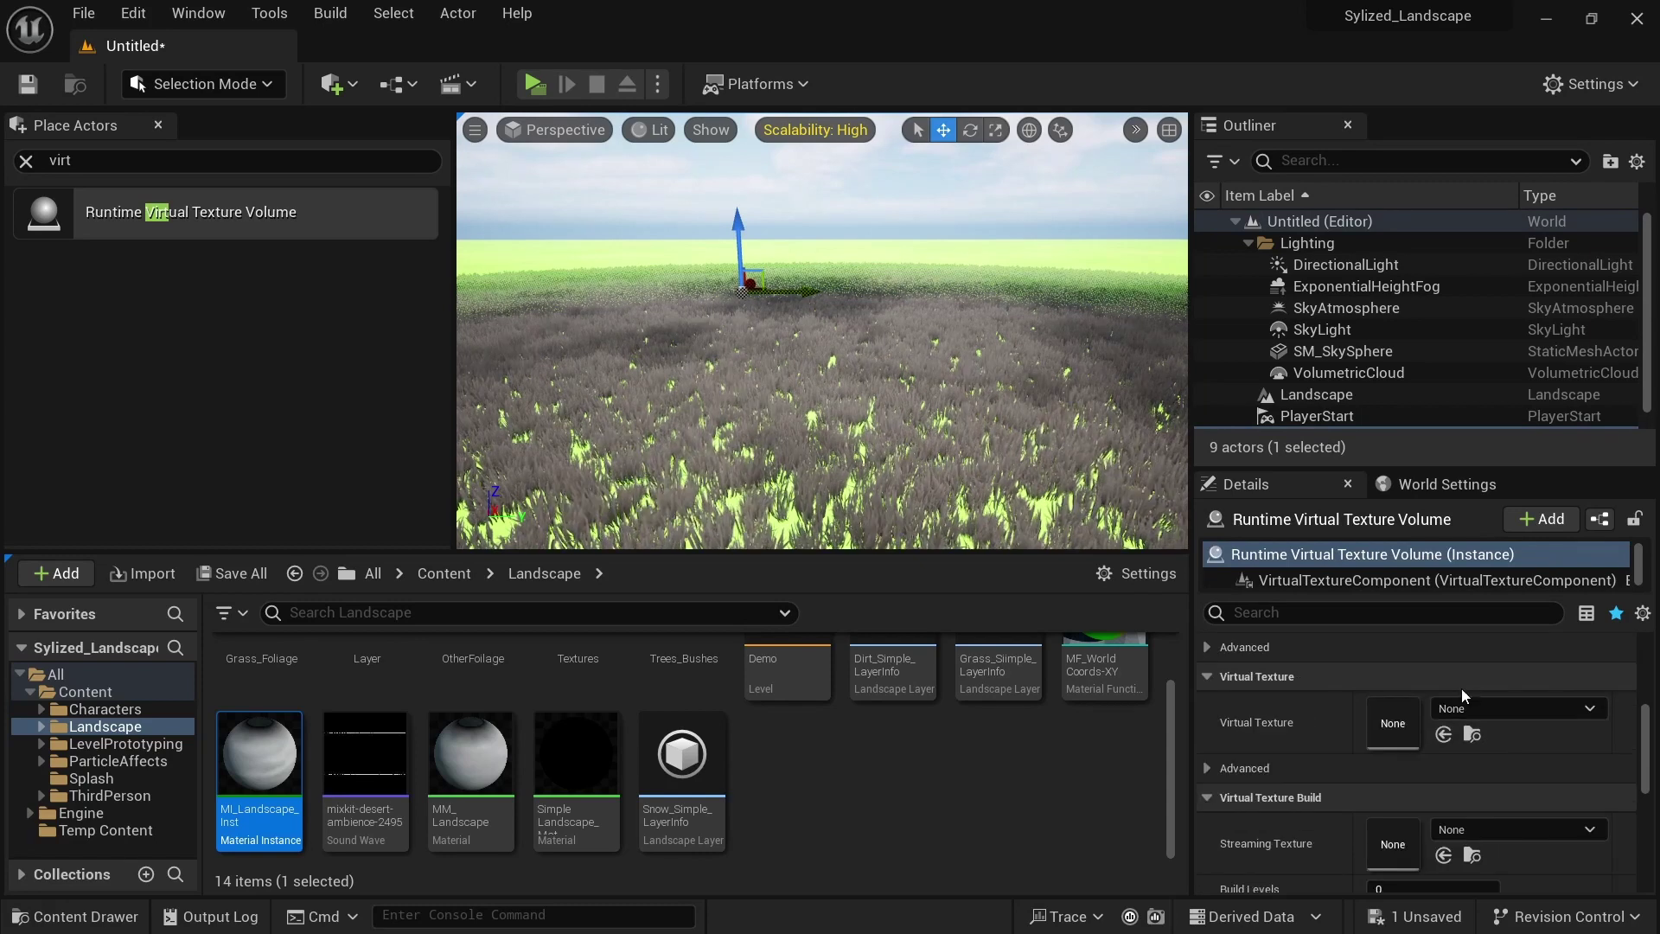
scroll(1459, 707, down, 2)
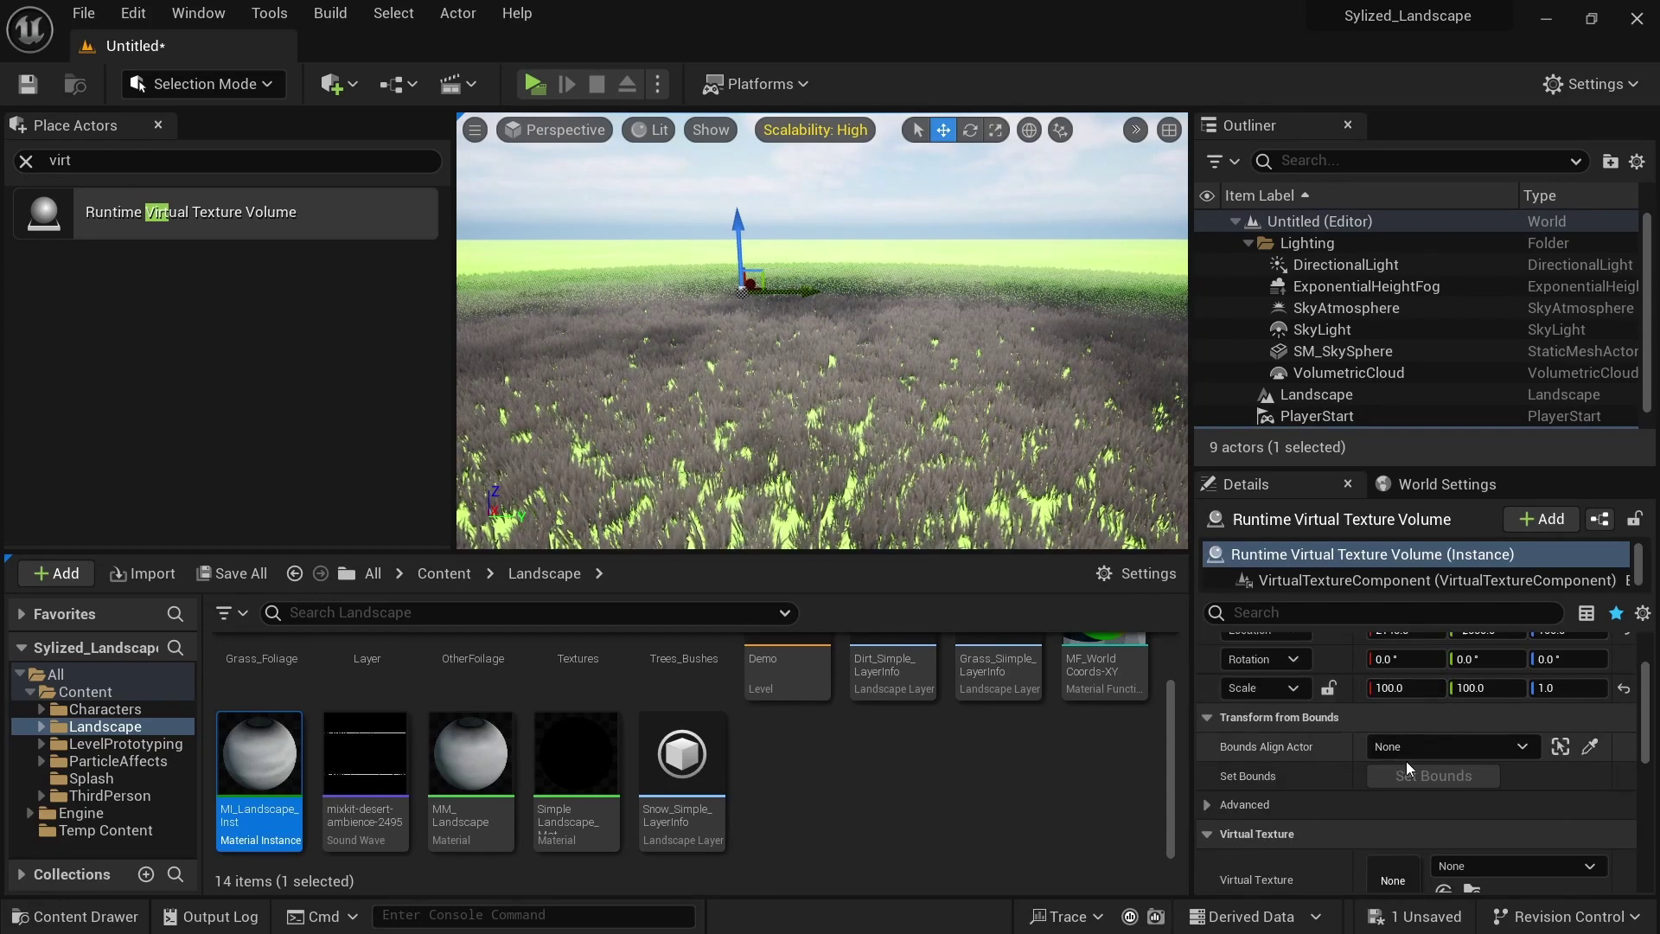
click(1589, 746)
click(925, 389)
Assign NewRuntimeVirtualTexture as the volume's virtual texture and apply the bounds from the landscape
scroll(1349, 749, down, 1)
click(1465, 800)
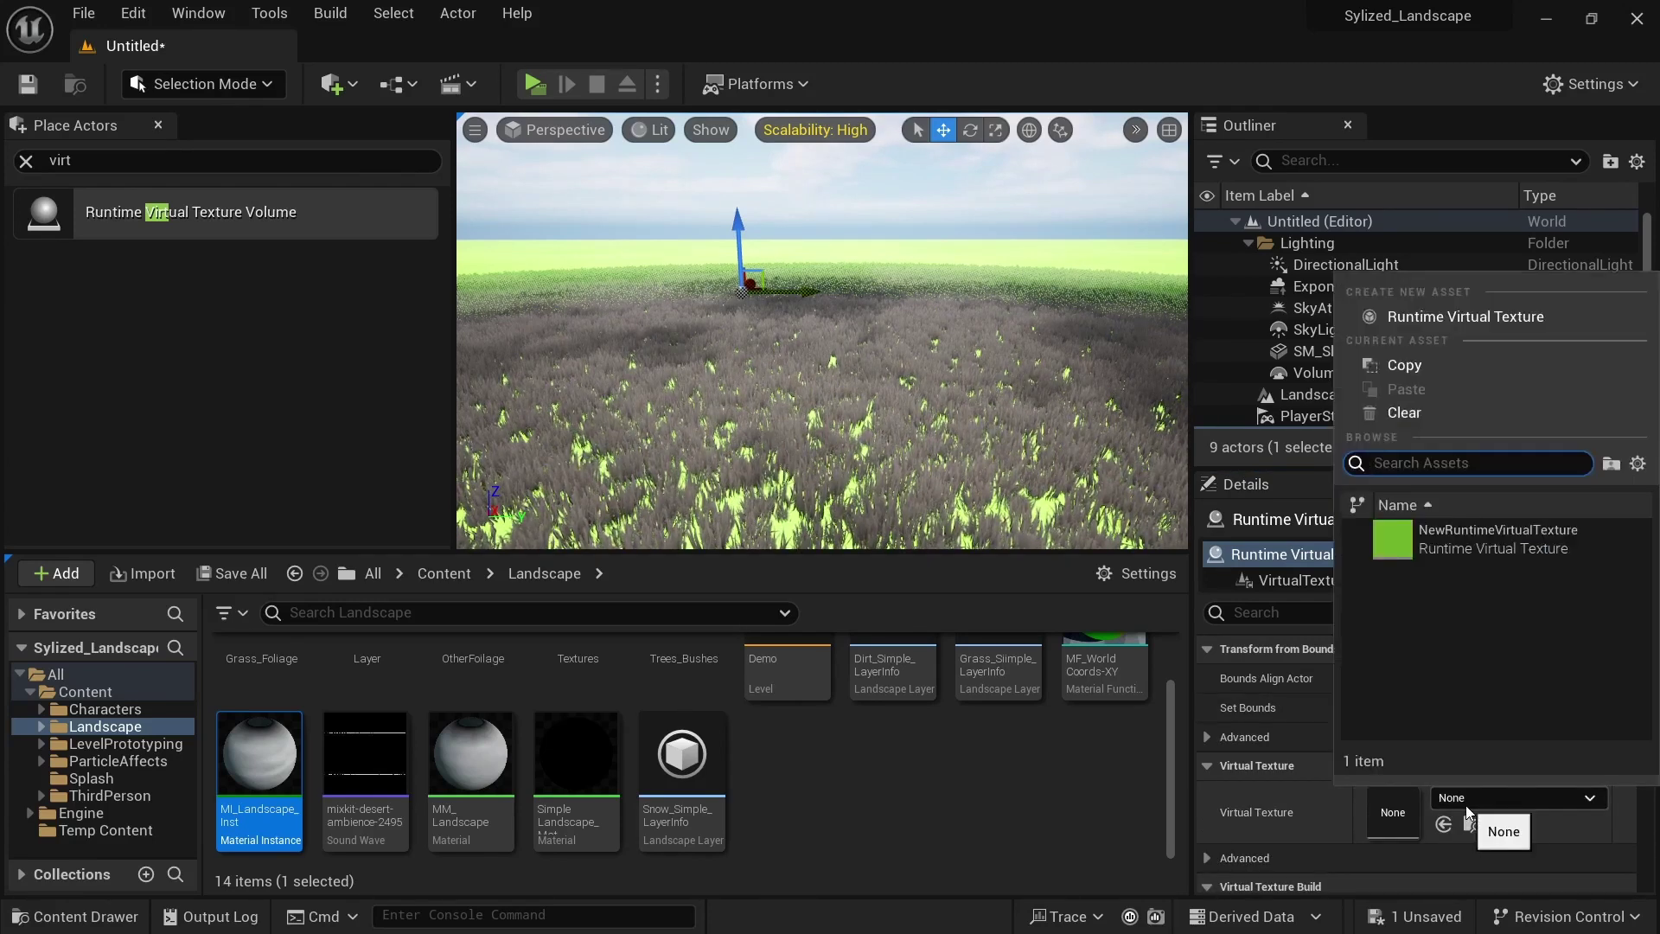
click(1483, 538)
click(1435, 700)
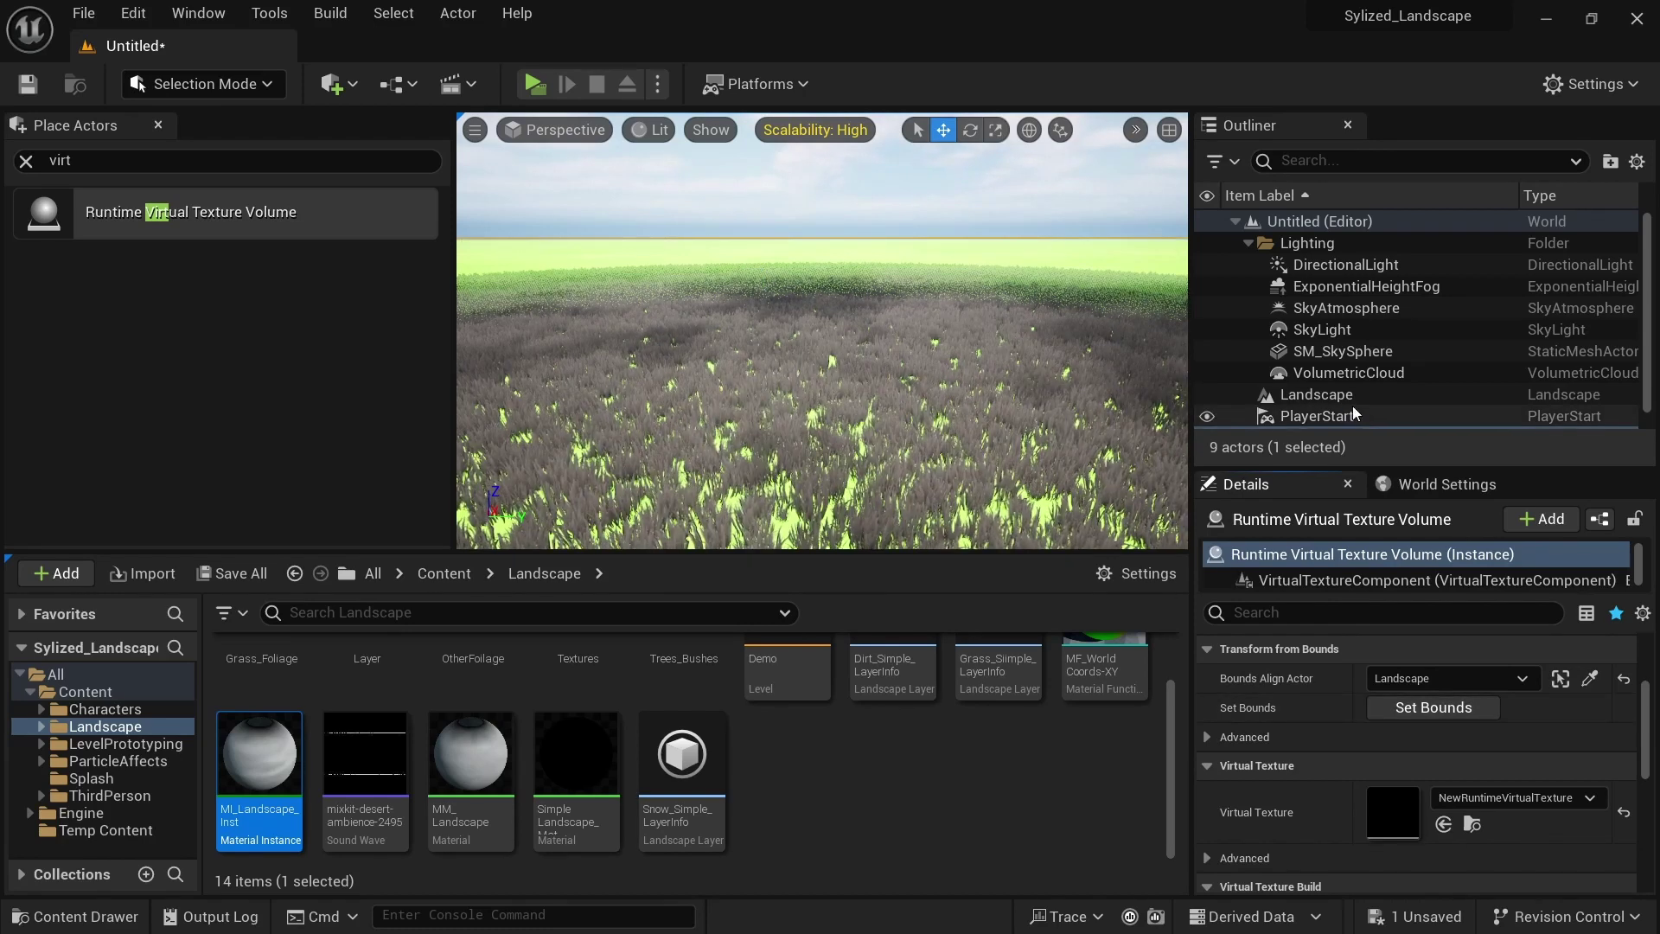
Filter the landscape's properties by "virtual", then add a Draw in Virtual Textures element set to NewRuntimeVirtualTexture
click(1332, 396)
click(1303, 612)
text(virtual)
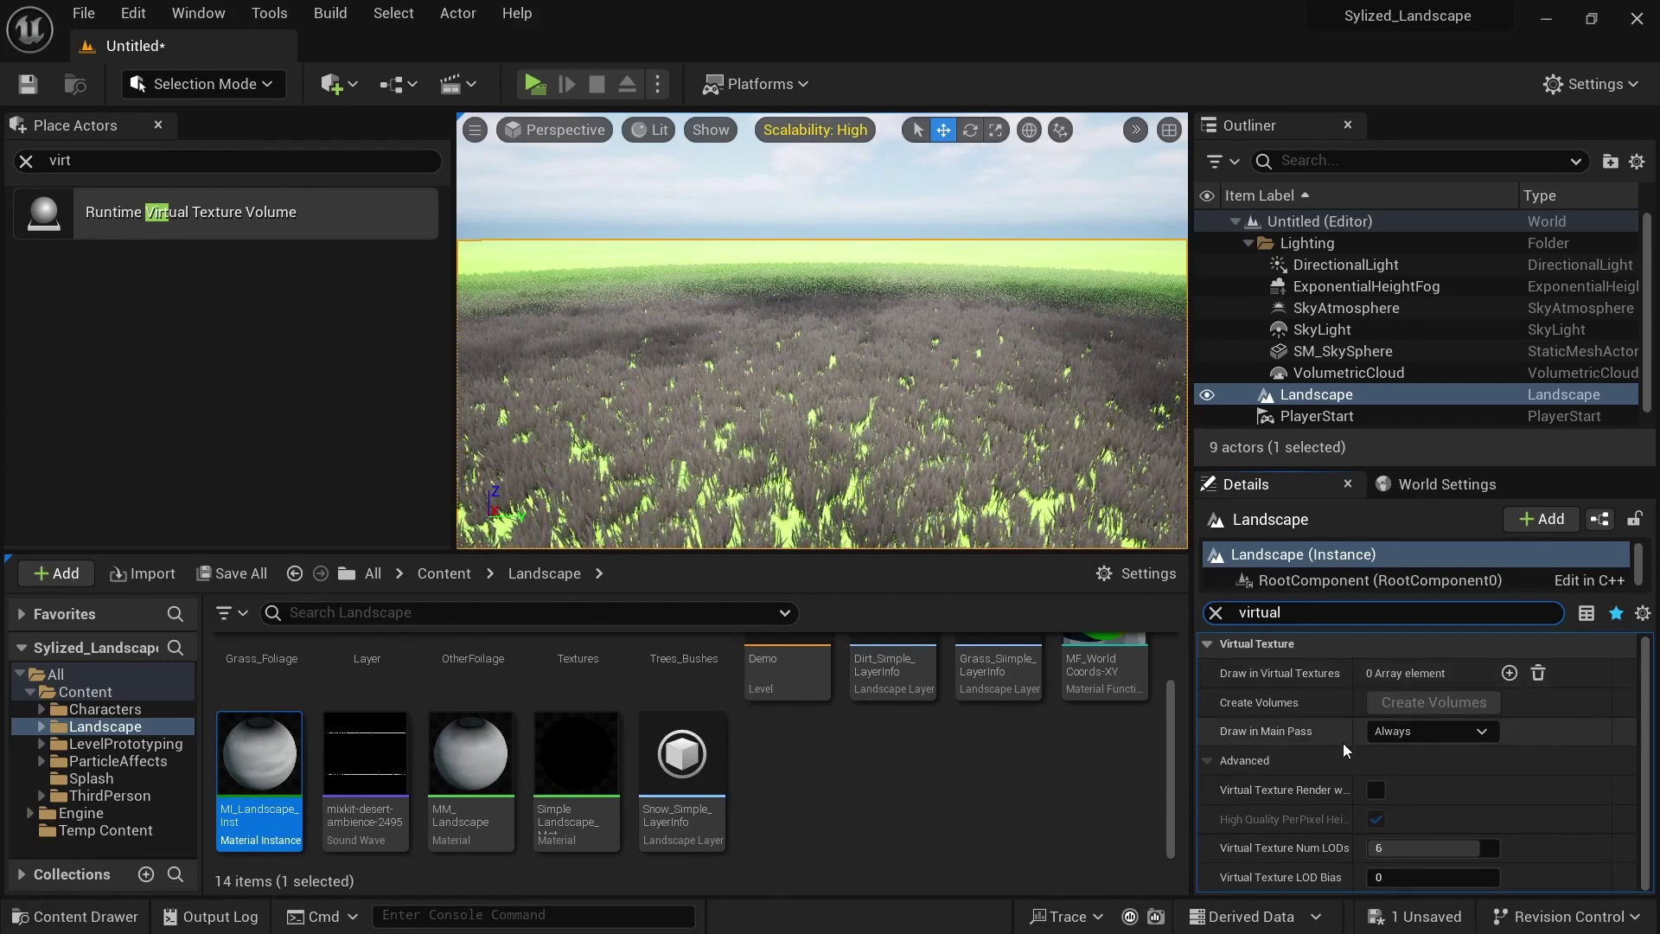
click(1509, 674)
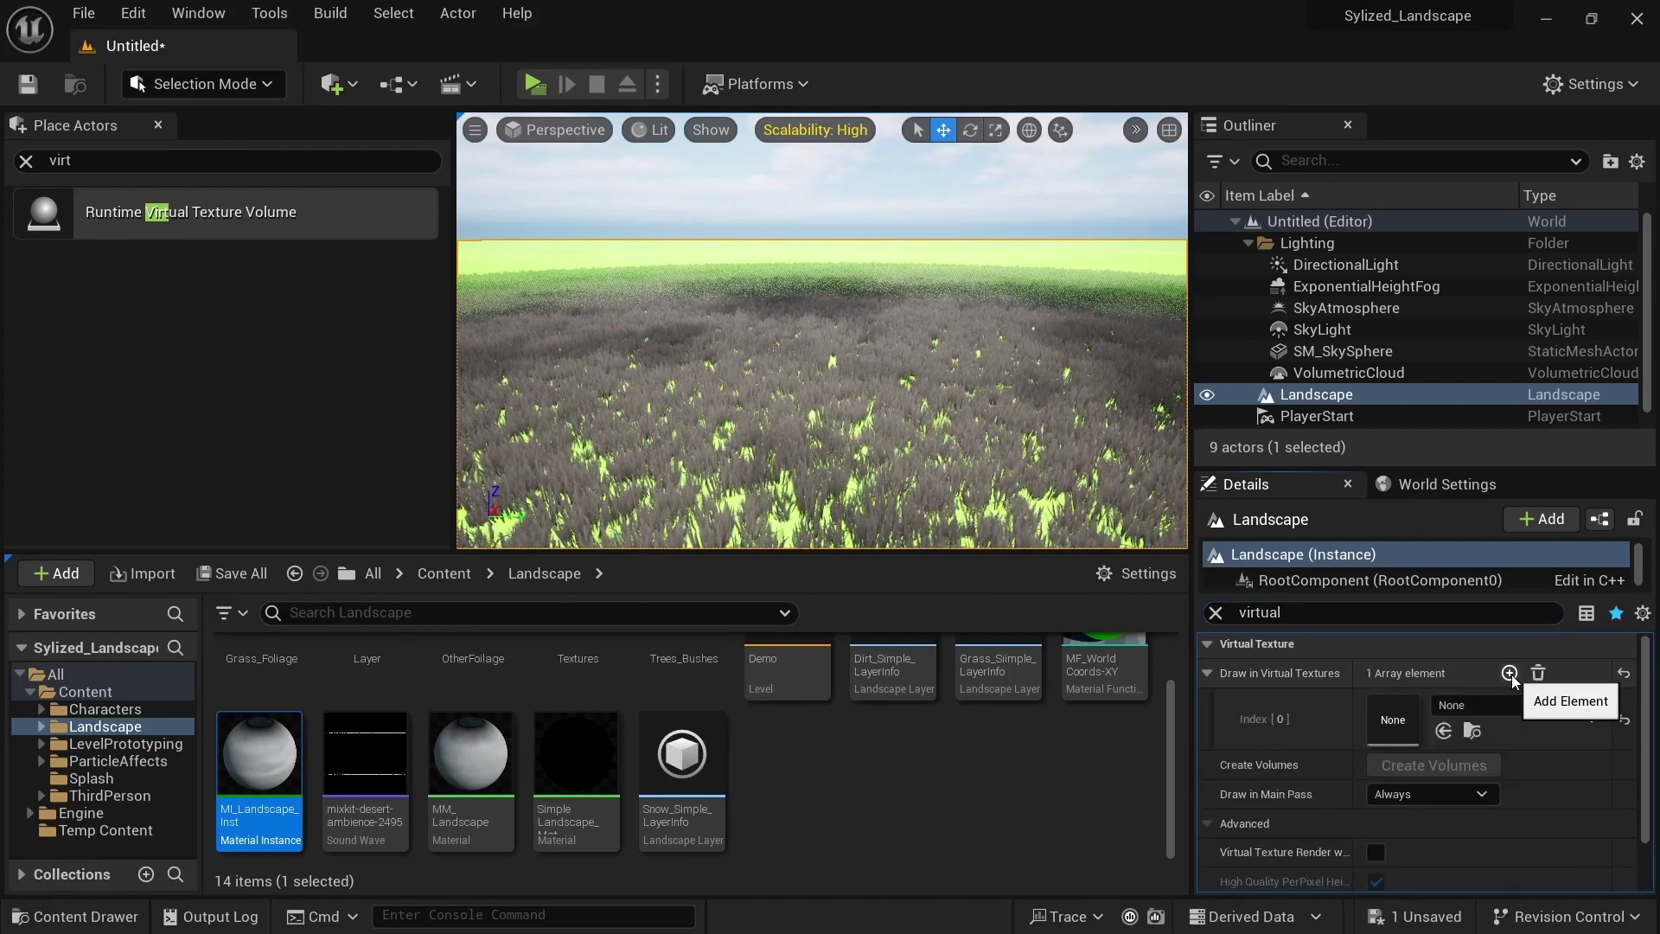
click(1474, 704)
click(1455, 443)
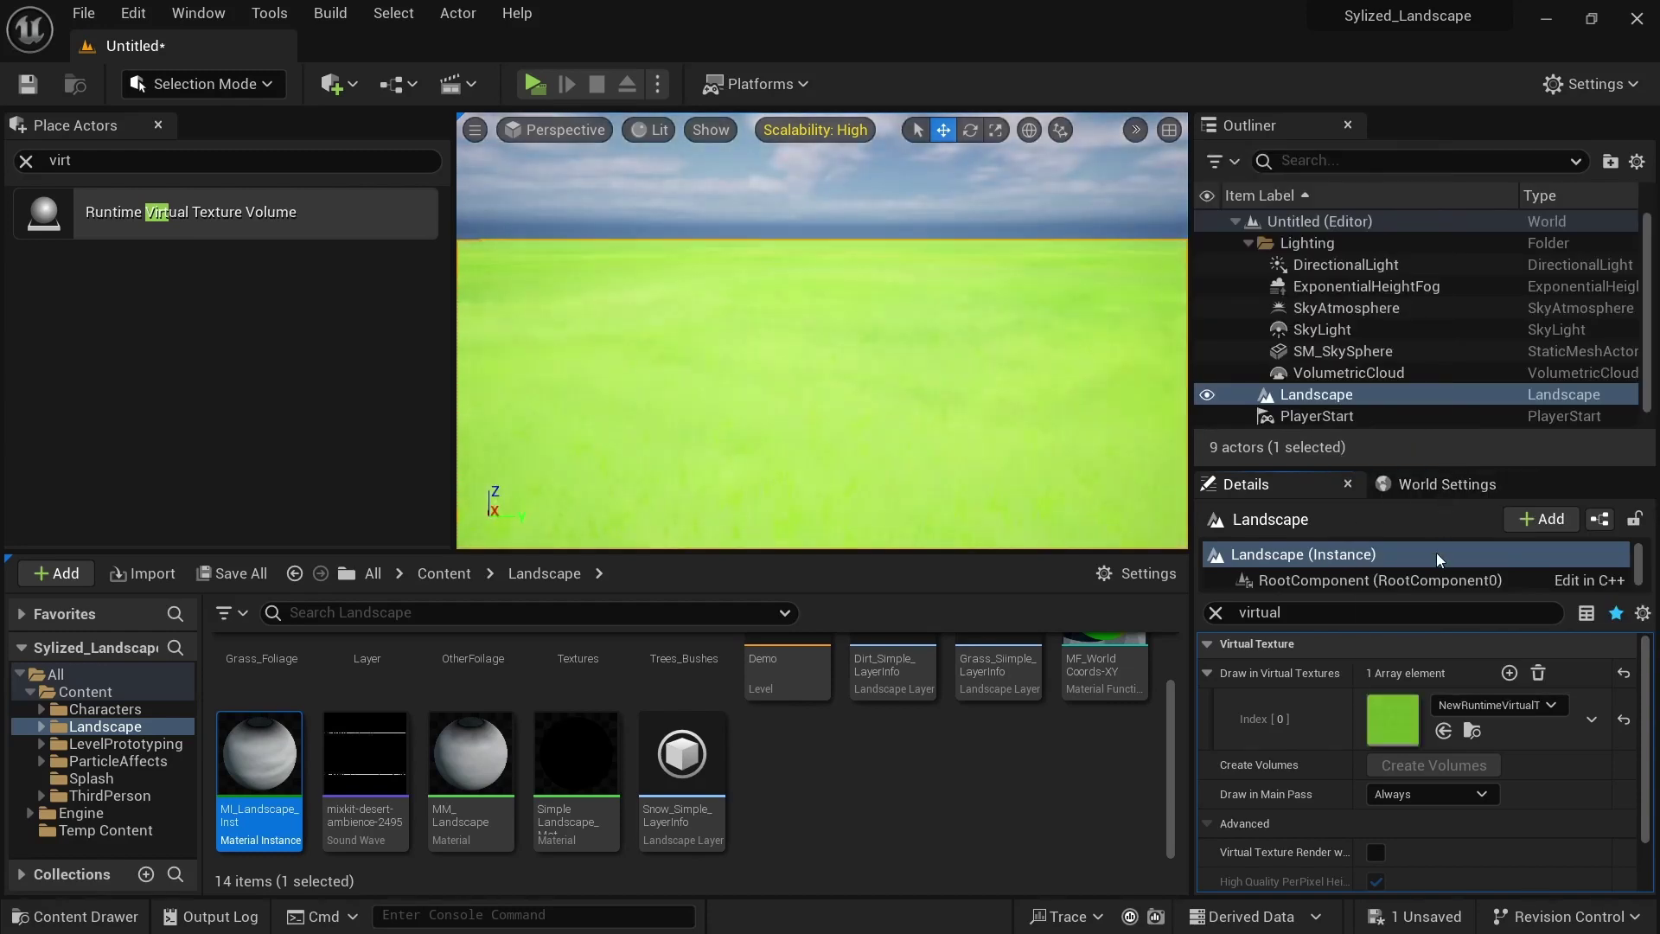
right_drag(1078, 359, 1041, 356)
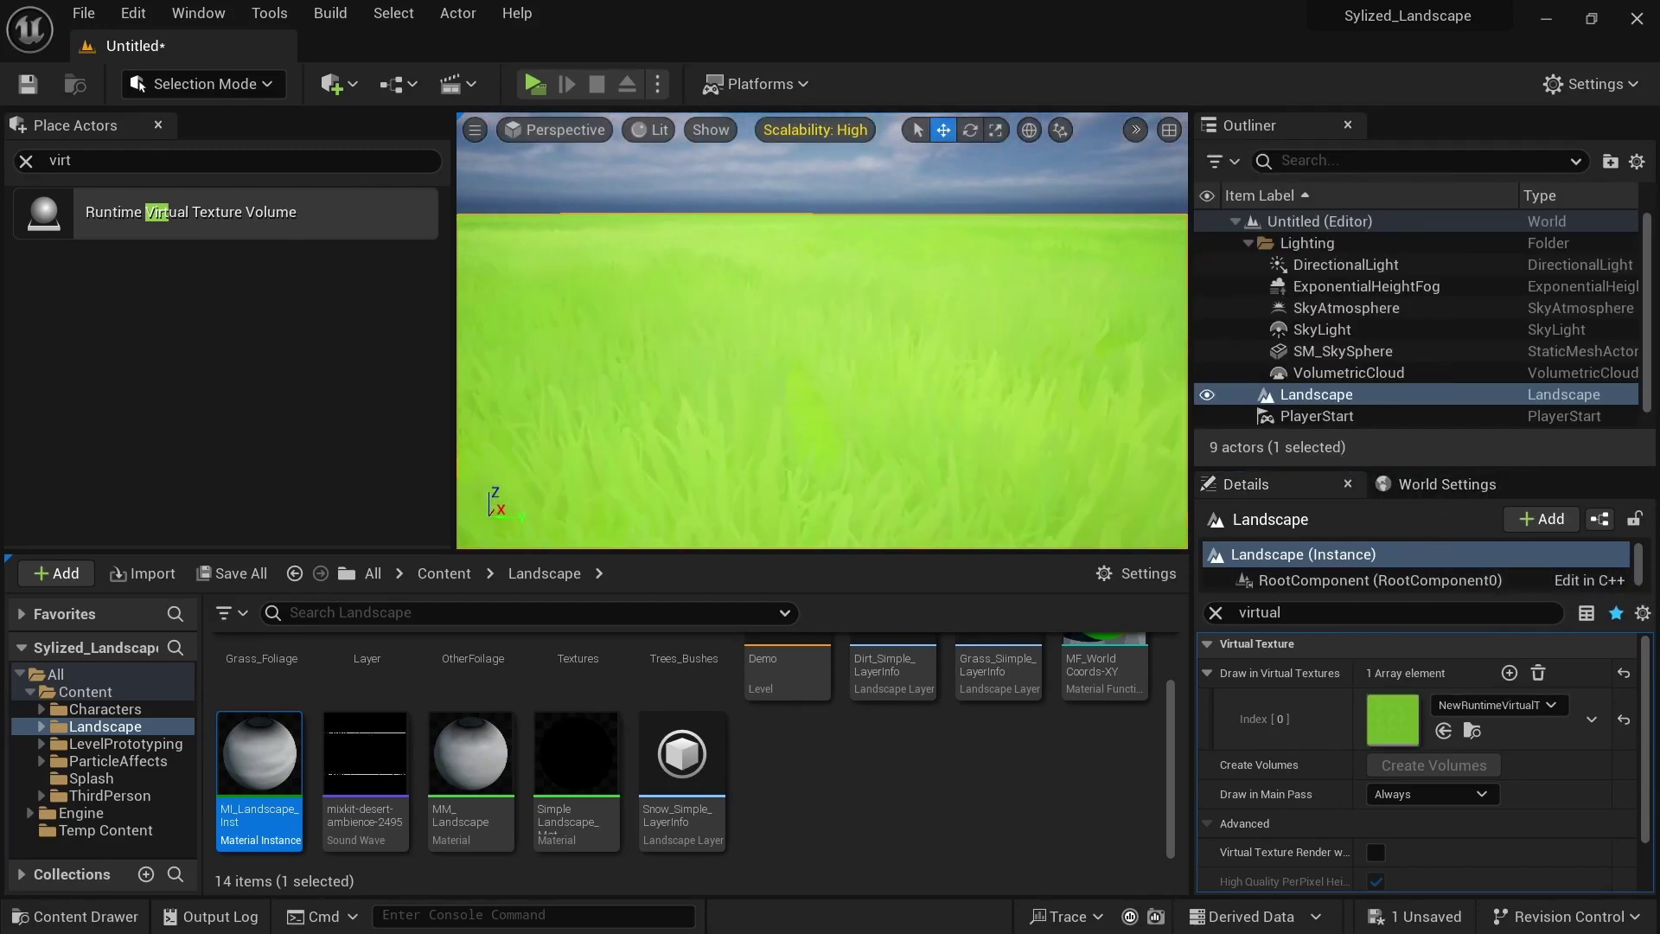
right_drag(757, 353, 756, 363)
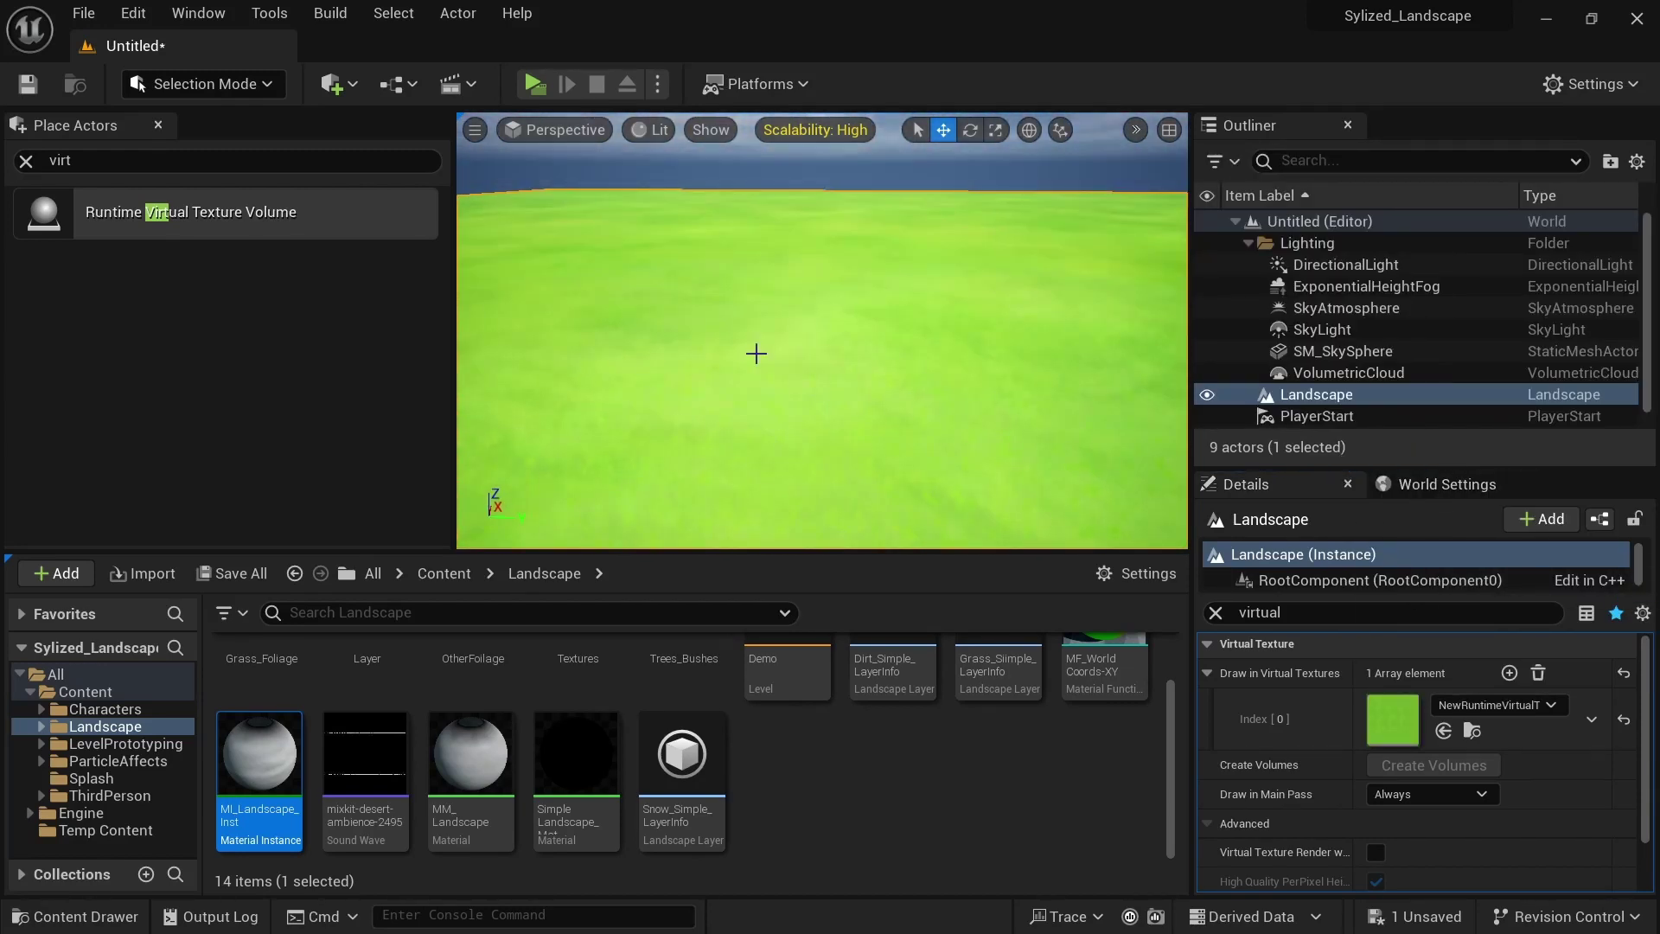
Clear the placeable-actor search, switch to Landscape mode, and sculpt a raised hill with the Sculpt brush
click(25, 161)
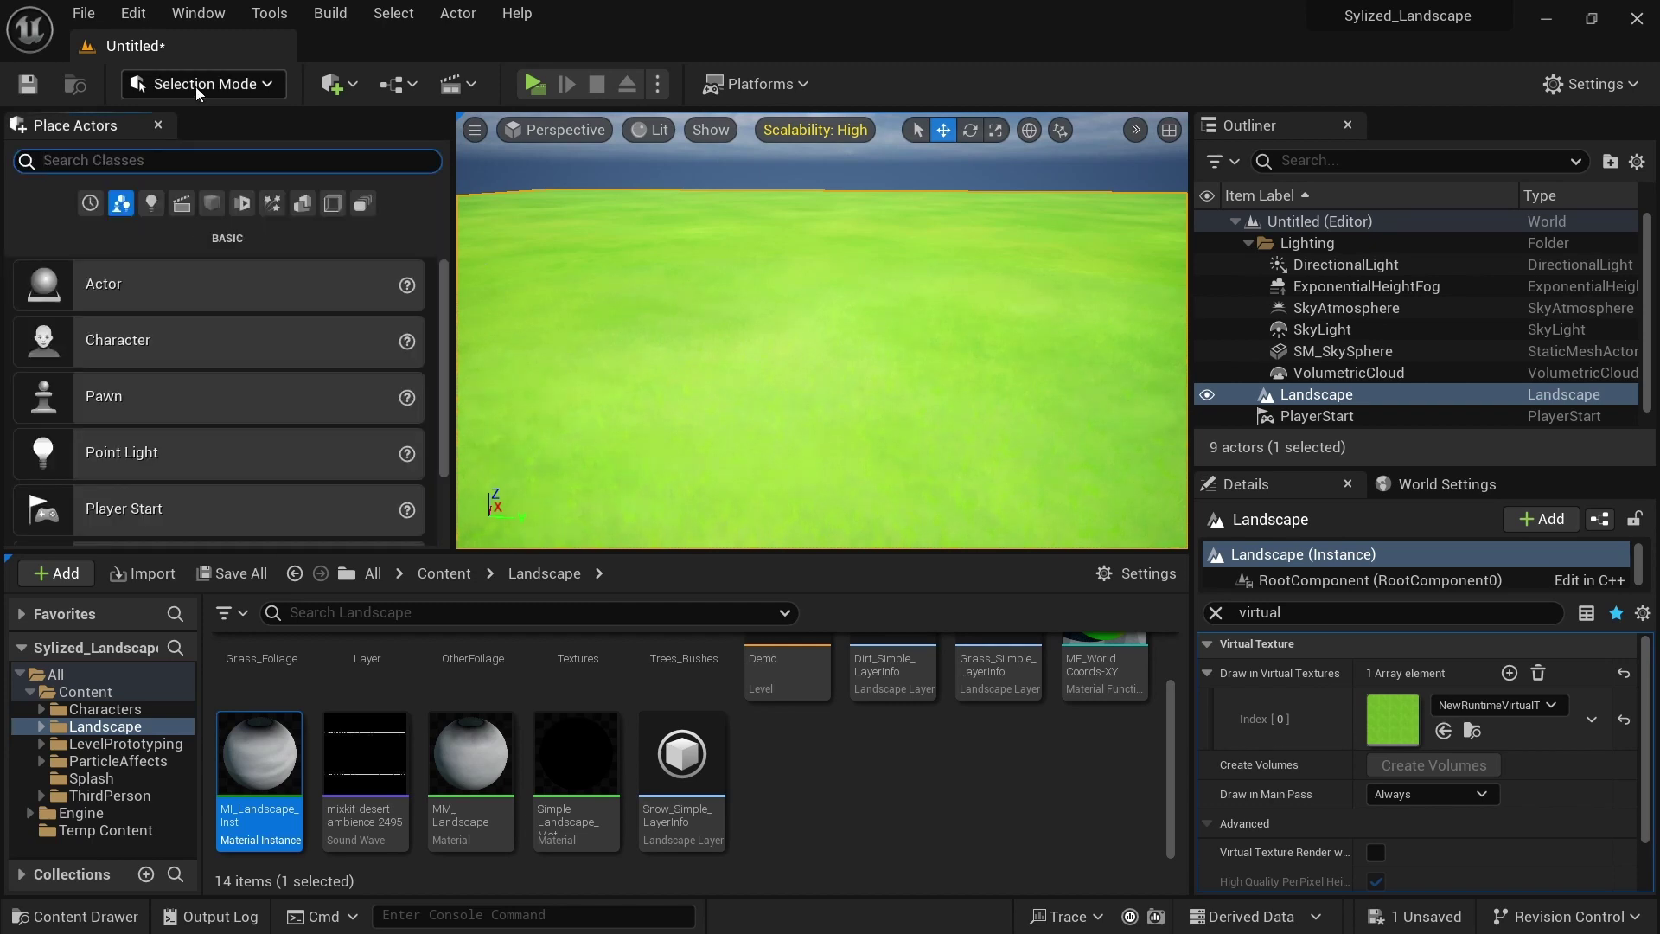
key(shift+2)
click(290, 173)
click(217, 166)
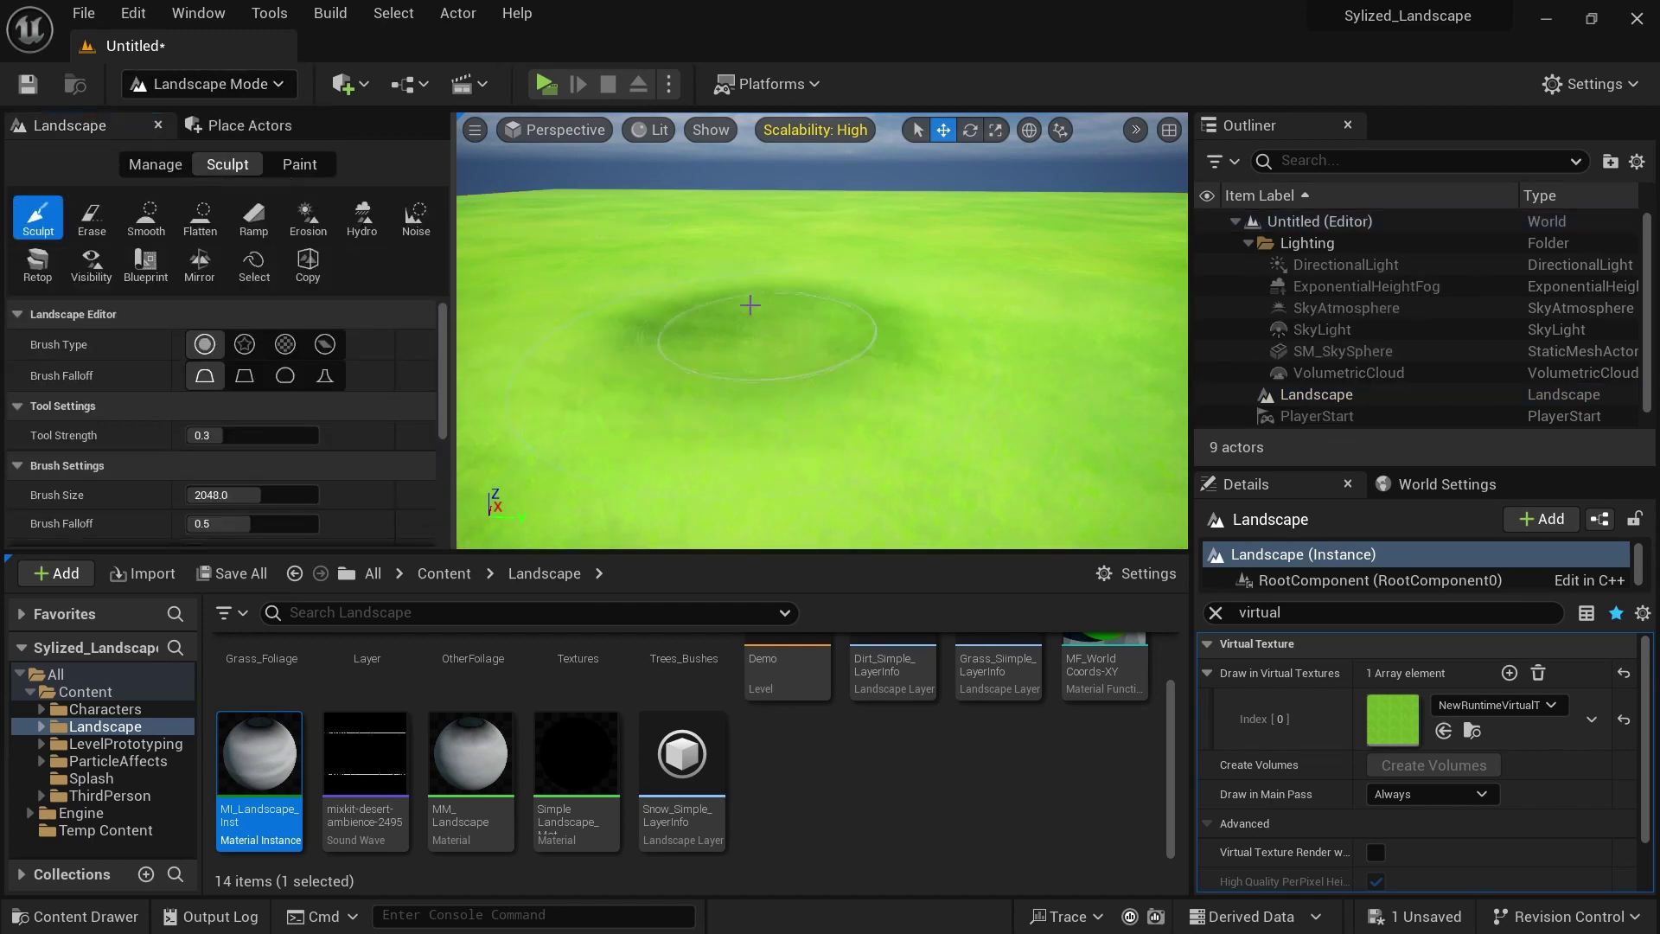
mouse_move(780, 264)
right_down()
mouse_move(692, 272)
mouse_move(657, 246)
right_up()
key(s)
In Selection mode, select the Runtime Virtual Texture Volume, clear its property filter, and reapply the bounds from the landscape
click(247, 90)
click(215, 121)
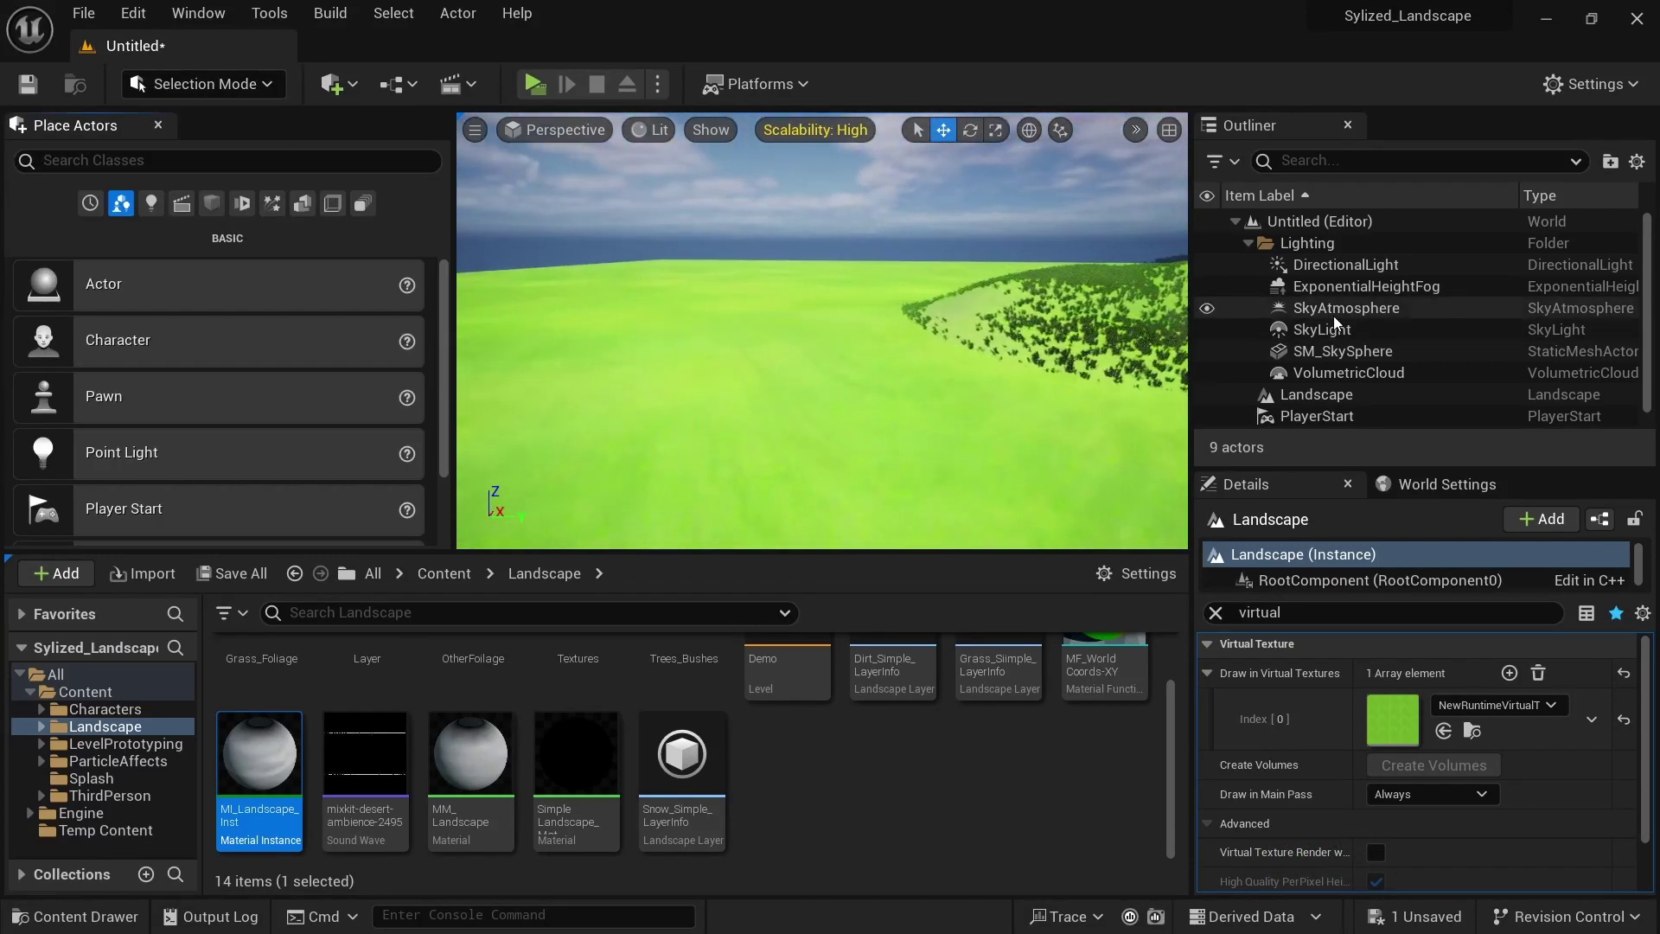
scroll(1339, 322, down, 1)
double_click(1366, 420)
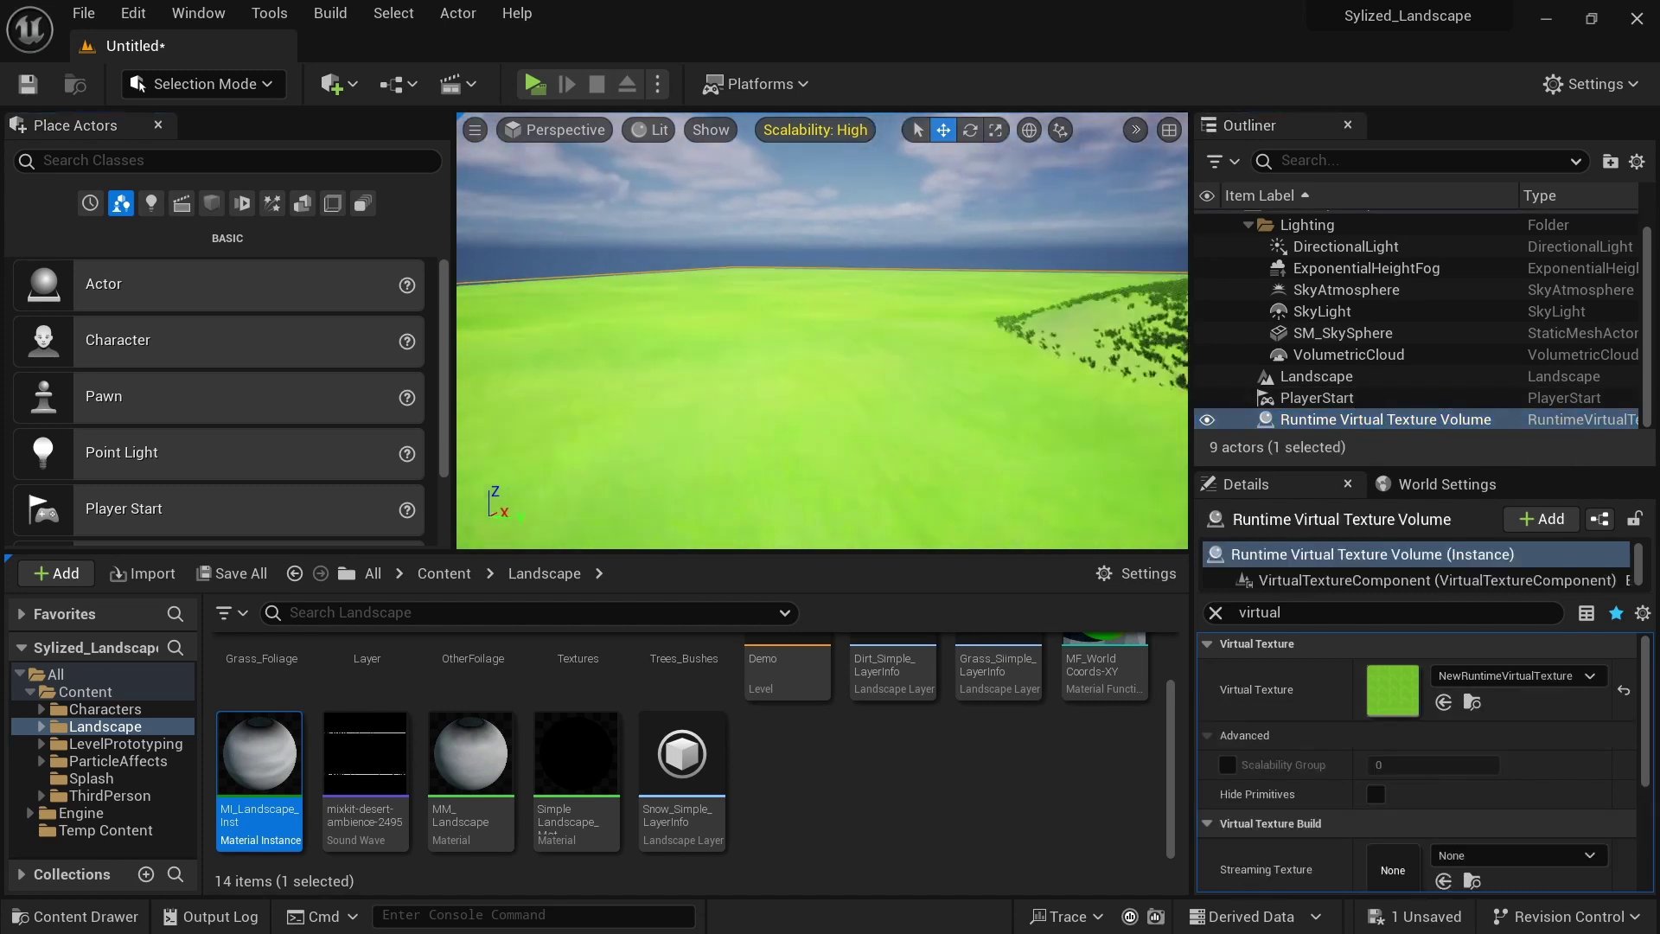
key(s)
right_drag(821, 333, 981, 345)
key(w)
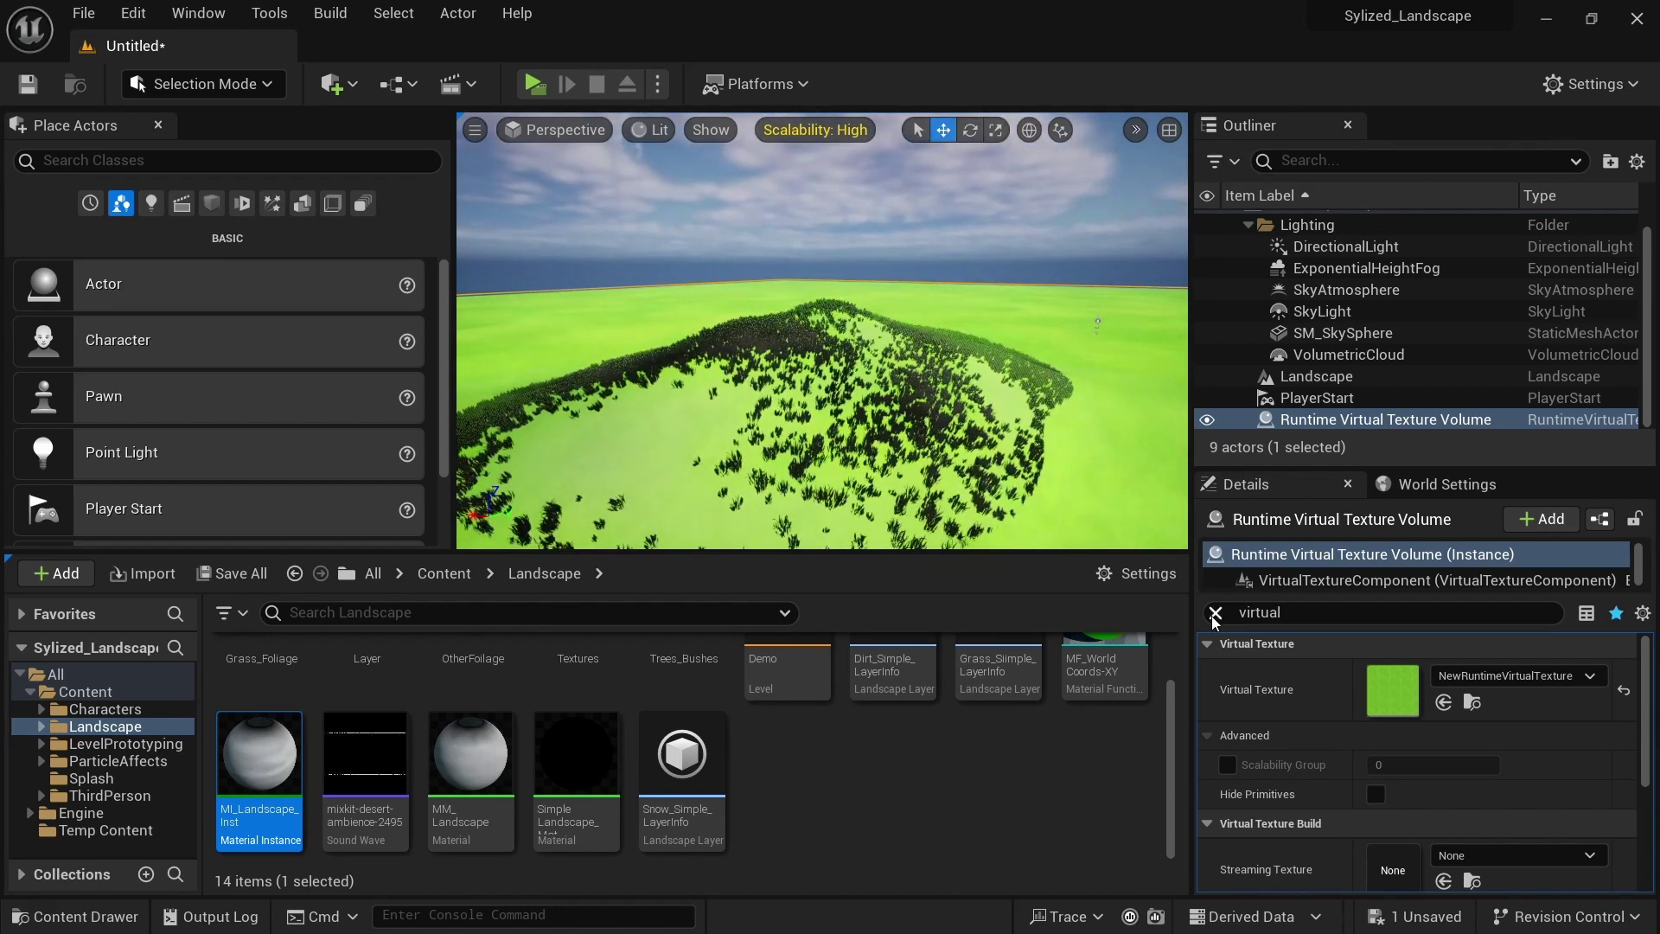
click(1214, 612)
scroll(1282, 711, down, 2)
click(1433, 807)
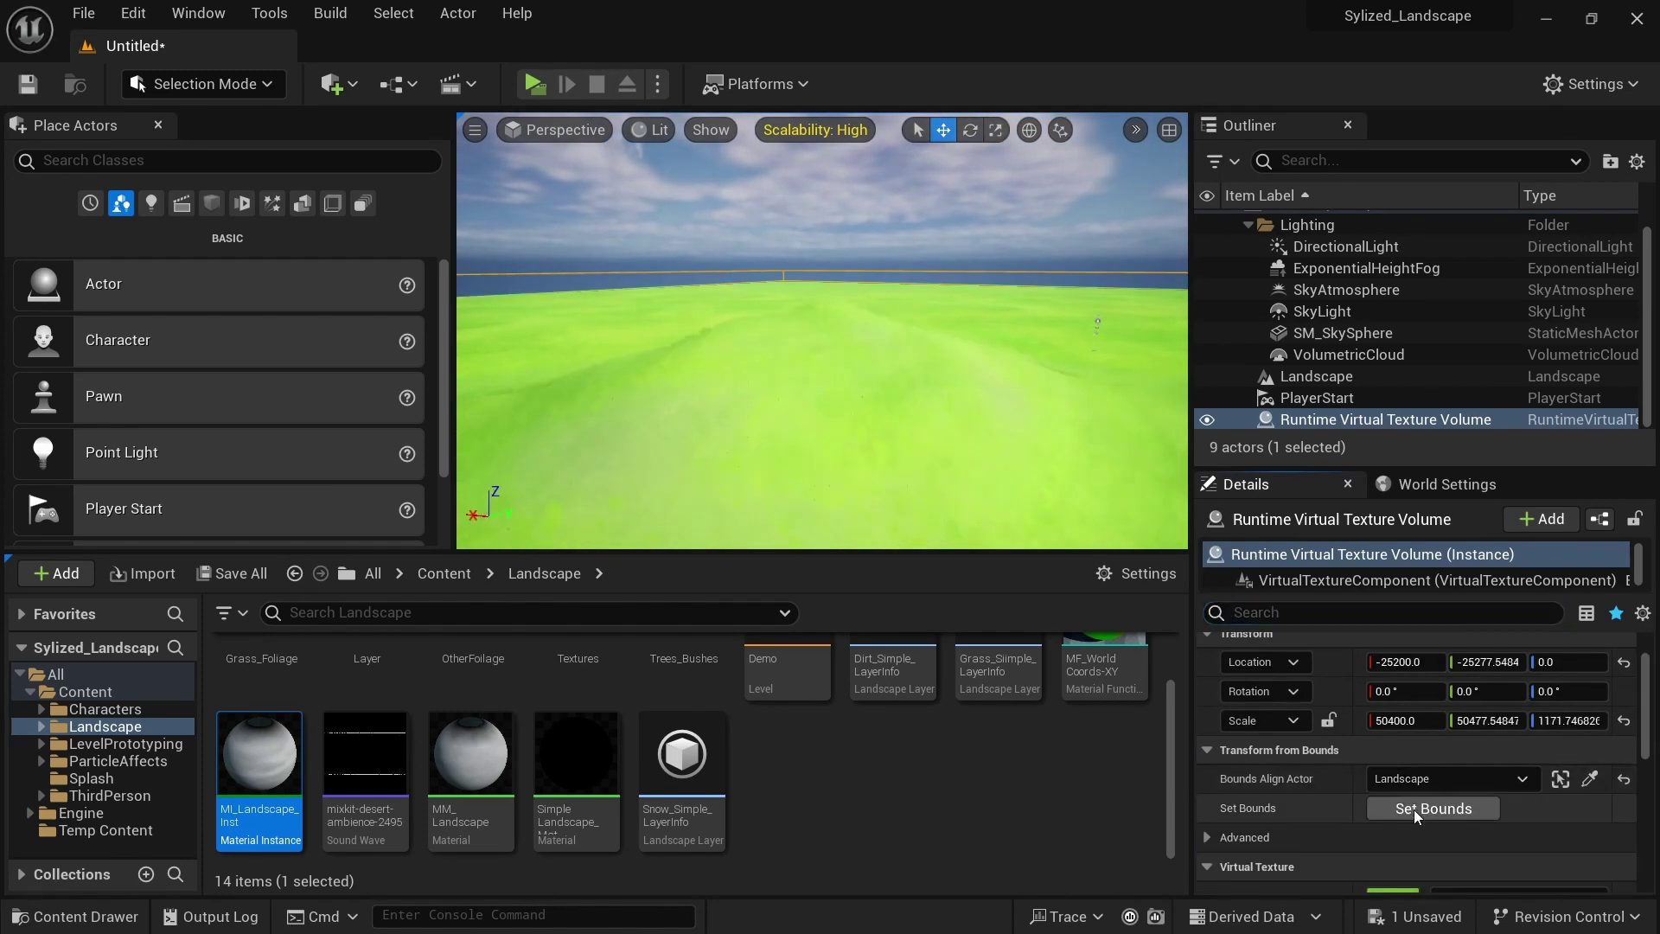
Set the Runtime Virtual Texture Volume's Z scale to 5000
mouse_move(997, 407)
right_down()
mouse_move(959, 400)
mouse_move(997, 407)
right_up()
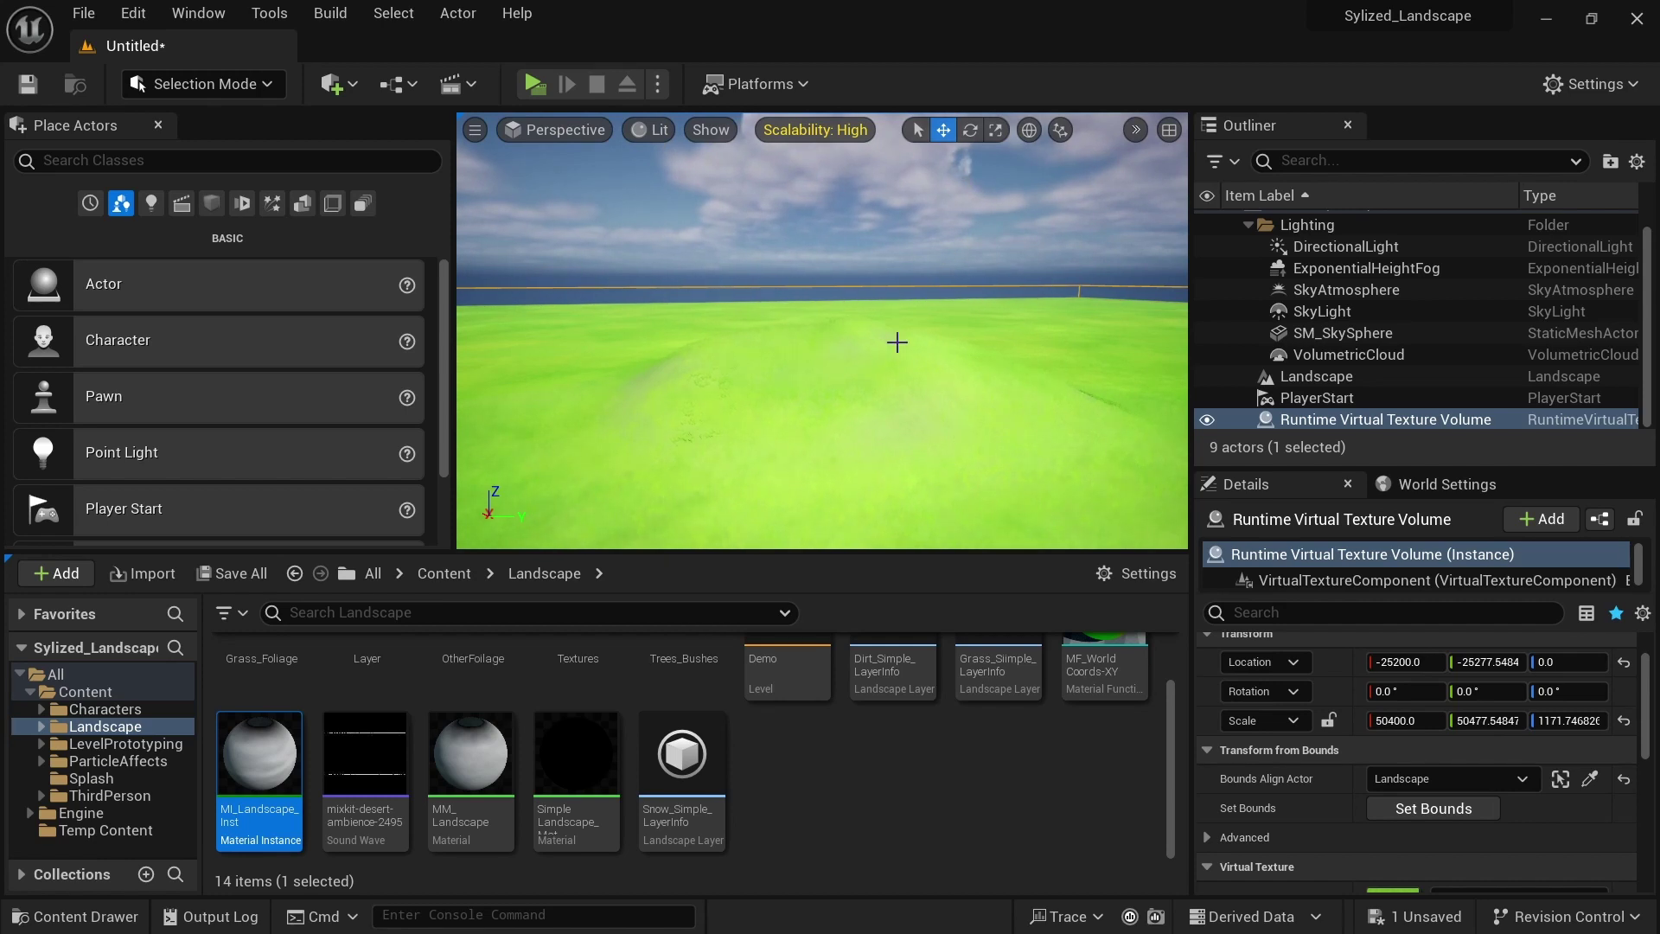
right_drag(896, 342, 896, 333)
click(1345, 421)
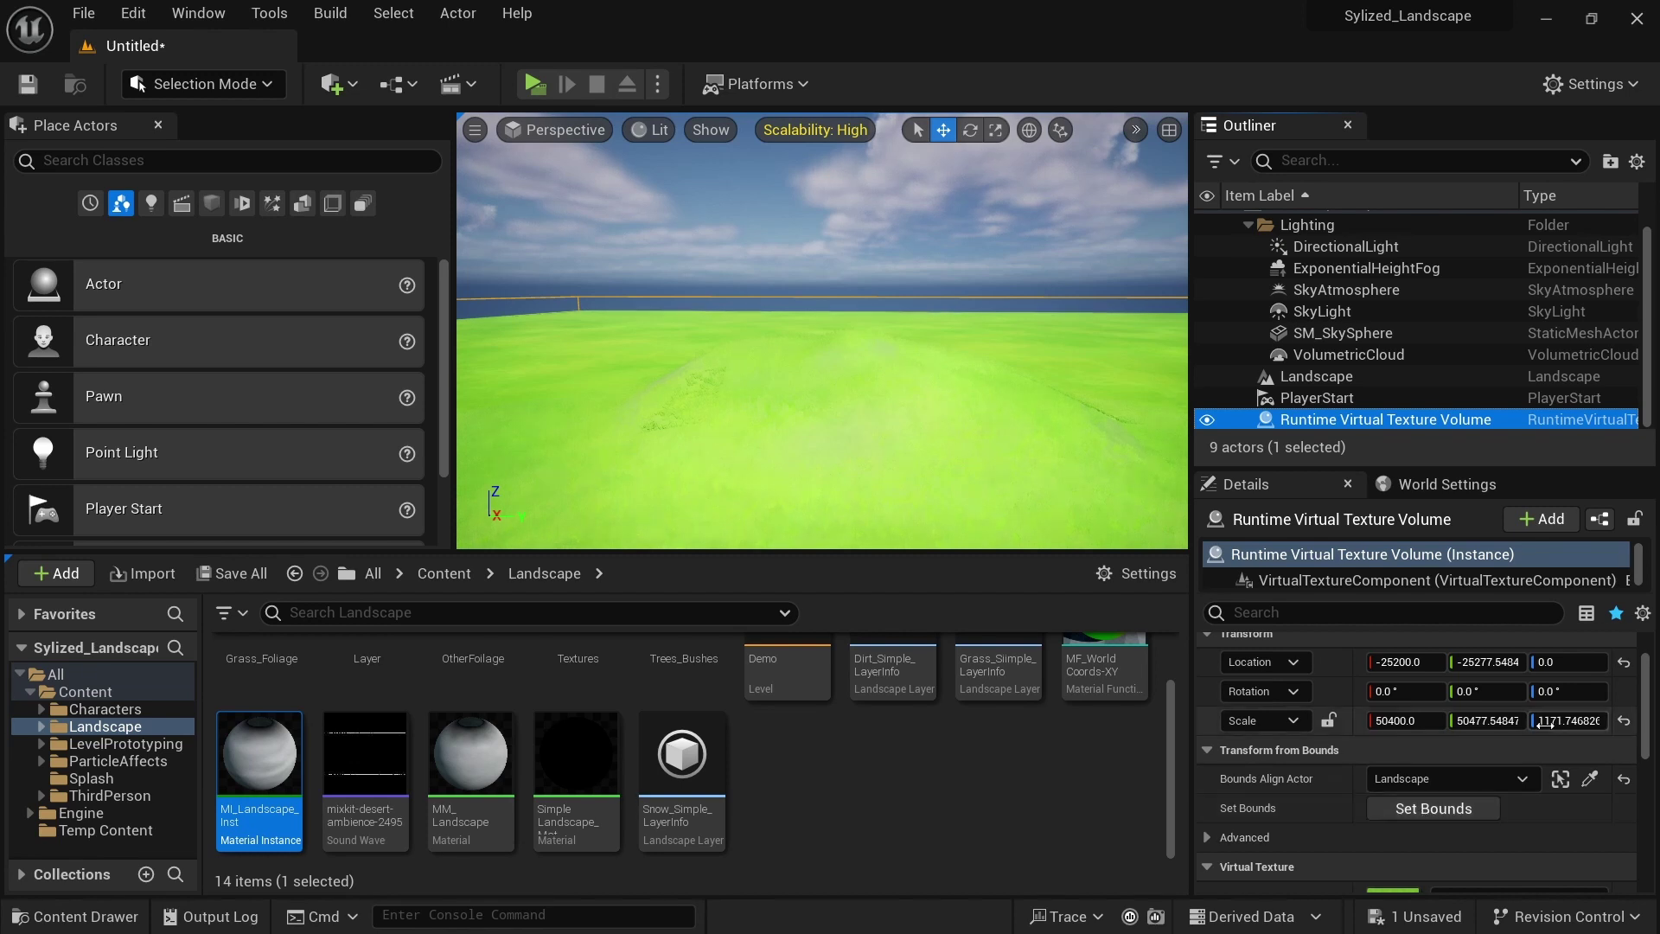
drag(1557, 721, 1560, 721)
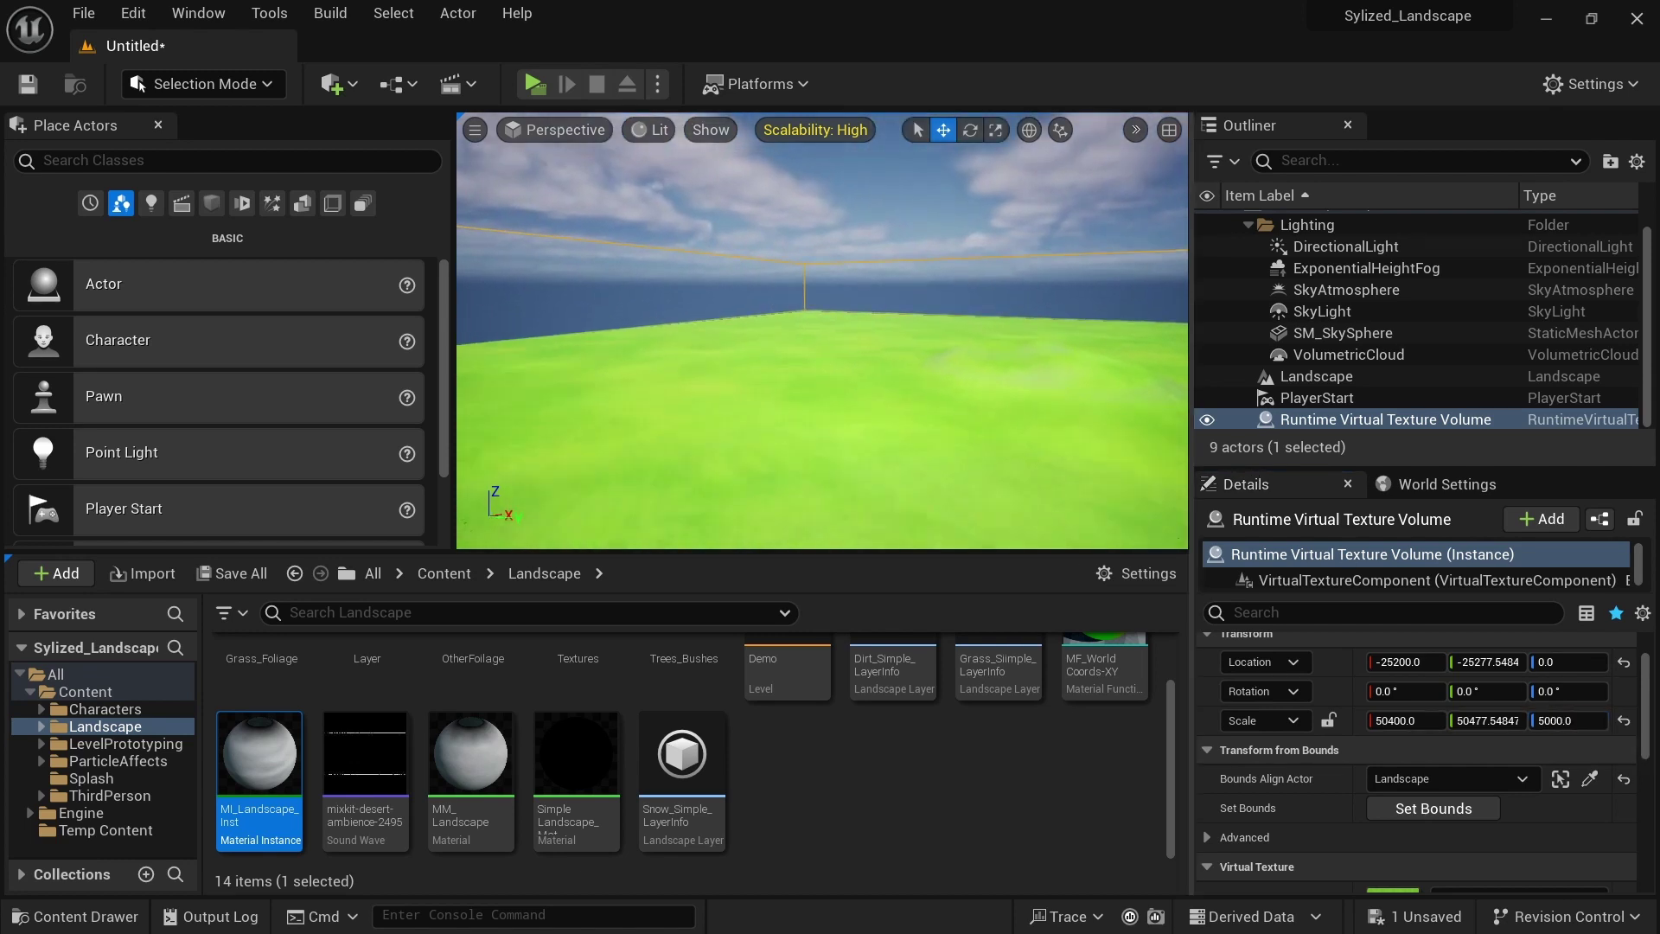
Return to Landscape mode and sculpt a taller hill inside the enlarged volume
click(890, 377)
click(205, 84)
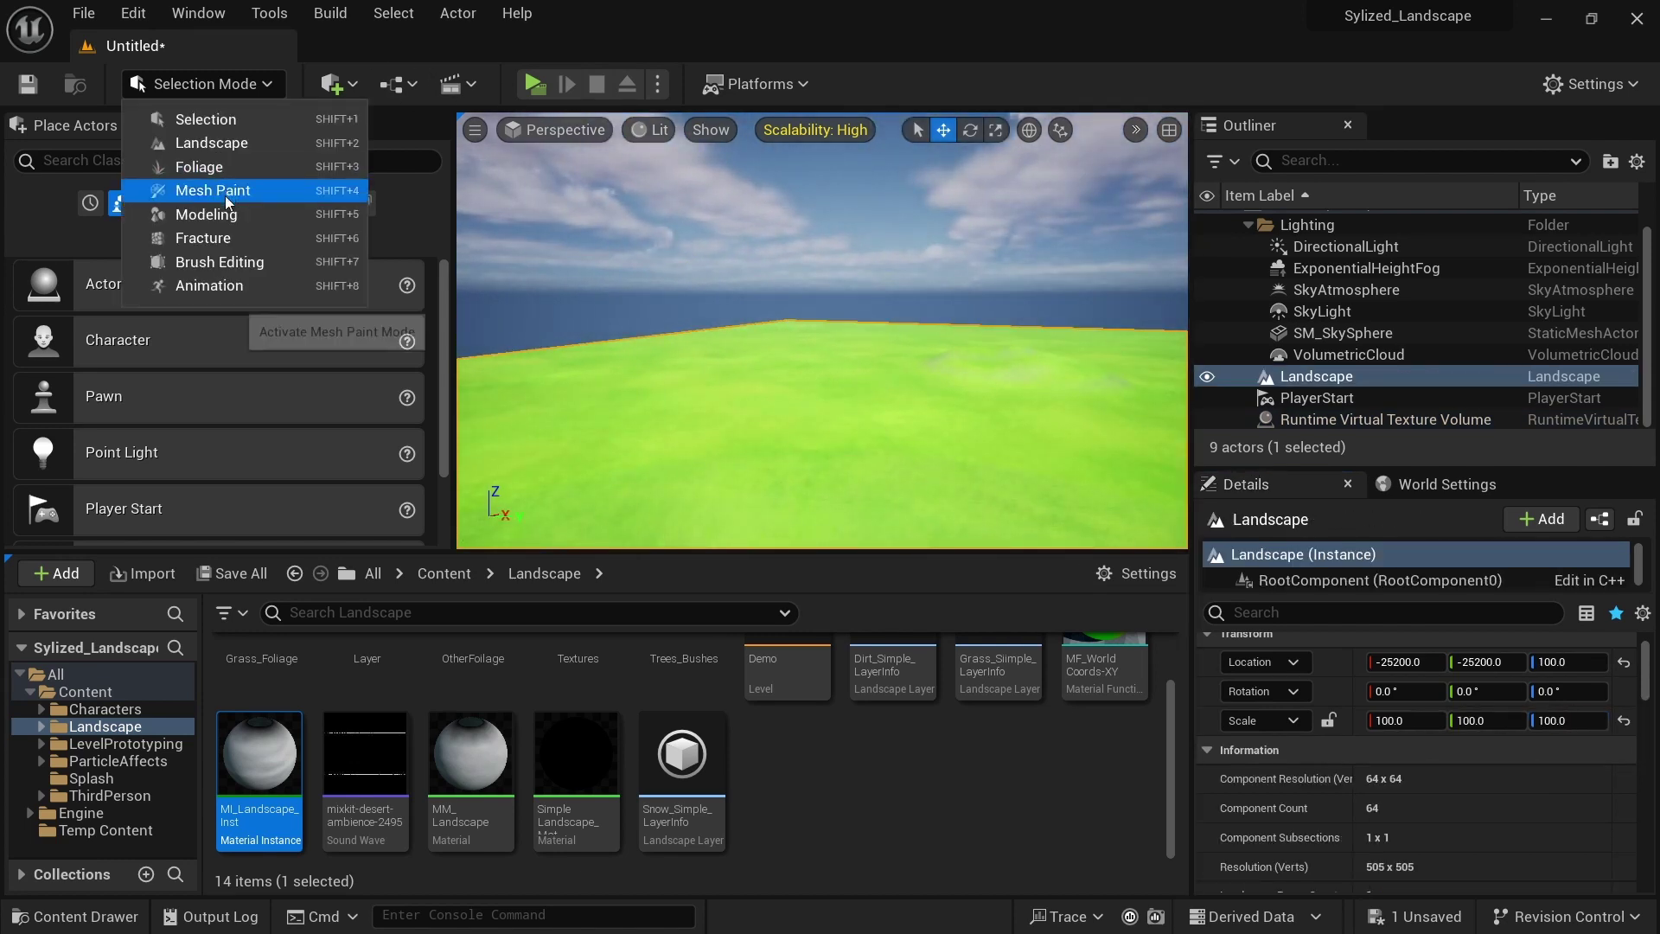
click(221, 141)
mouse_move(907, 390)
mouse_down()
mouse_move(738, 420)
mouse_move(867, 424)
mouse_up()
key(w)
right_drag(867, 424, 867, 389)
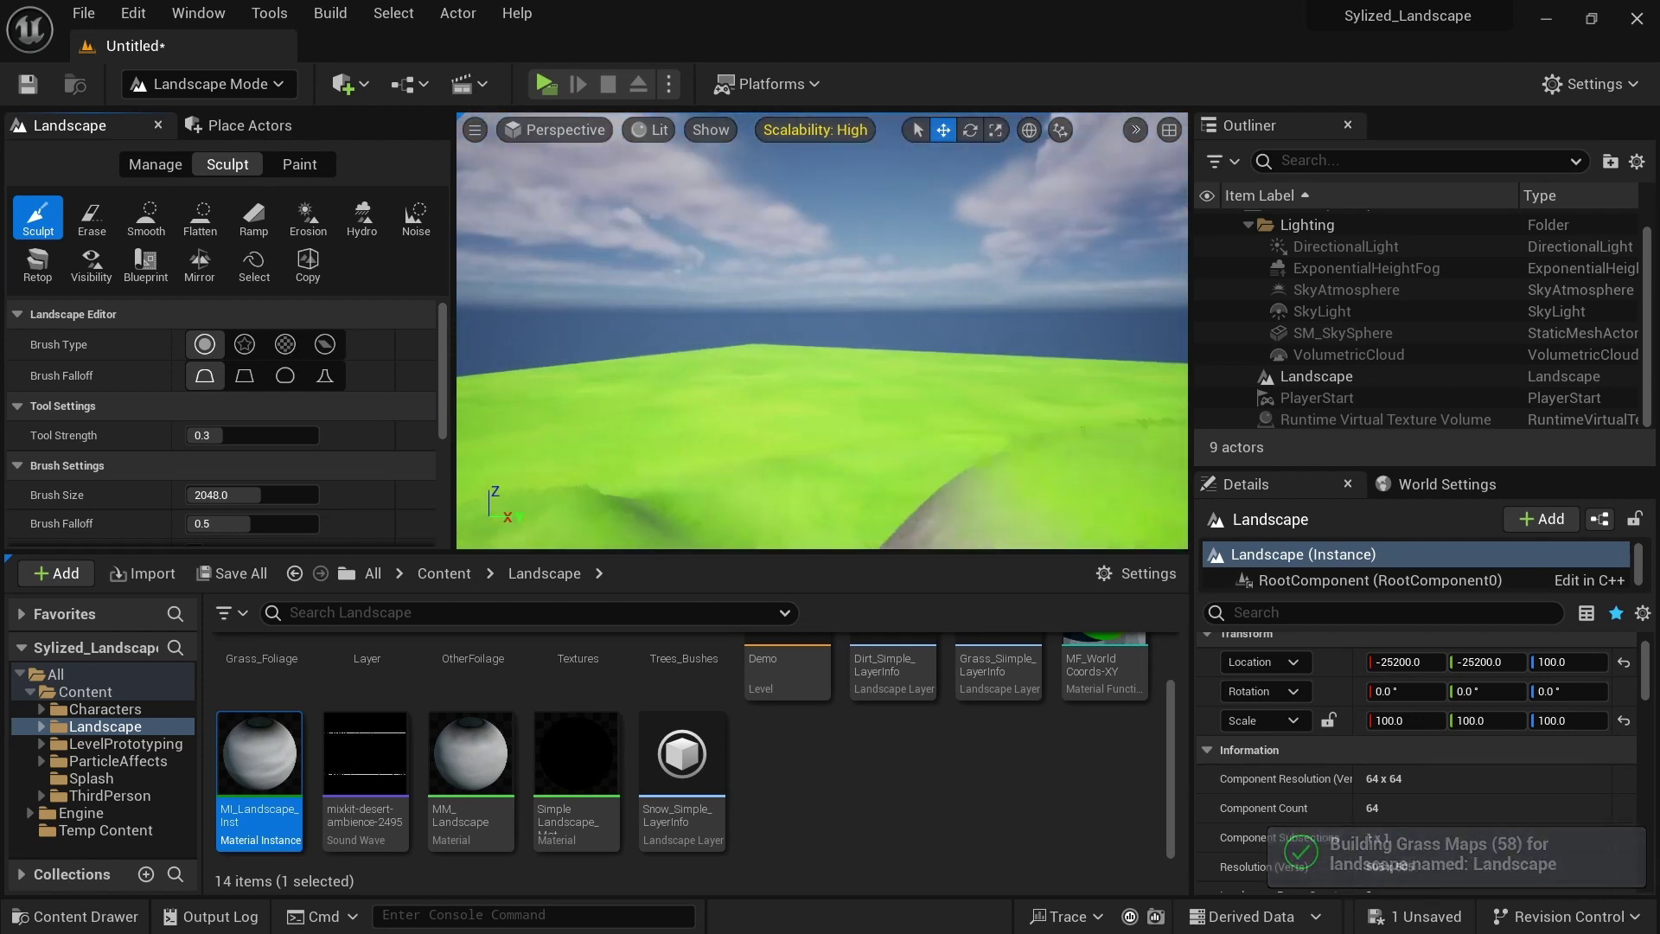
Frame the Runtime Virtual Texture Volume in Selection mode and check its height against the sculpted terrain
click(210, 83)
click(259, 115)
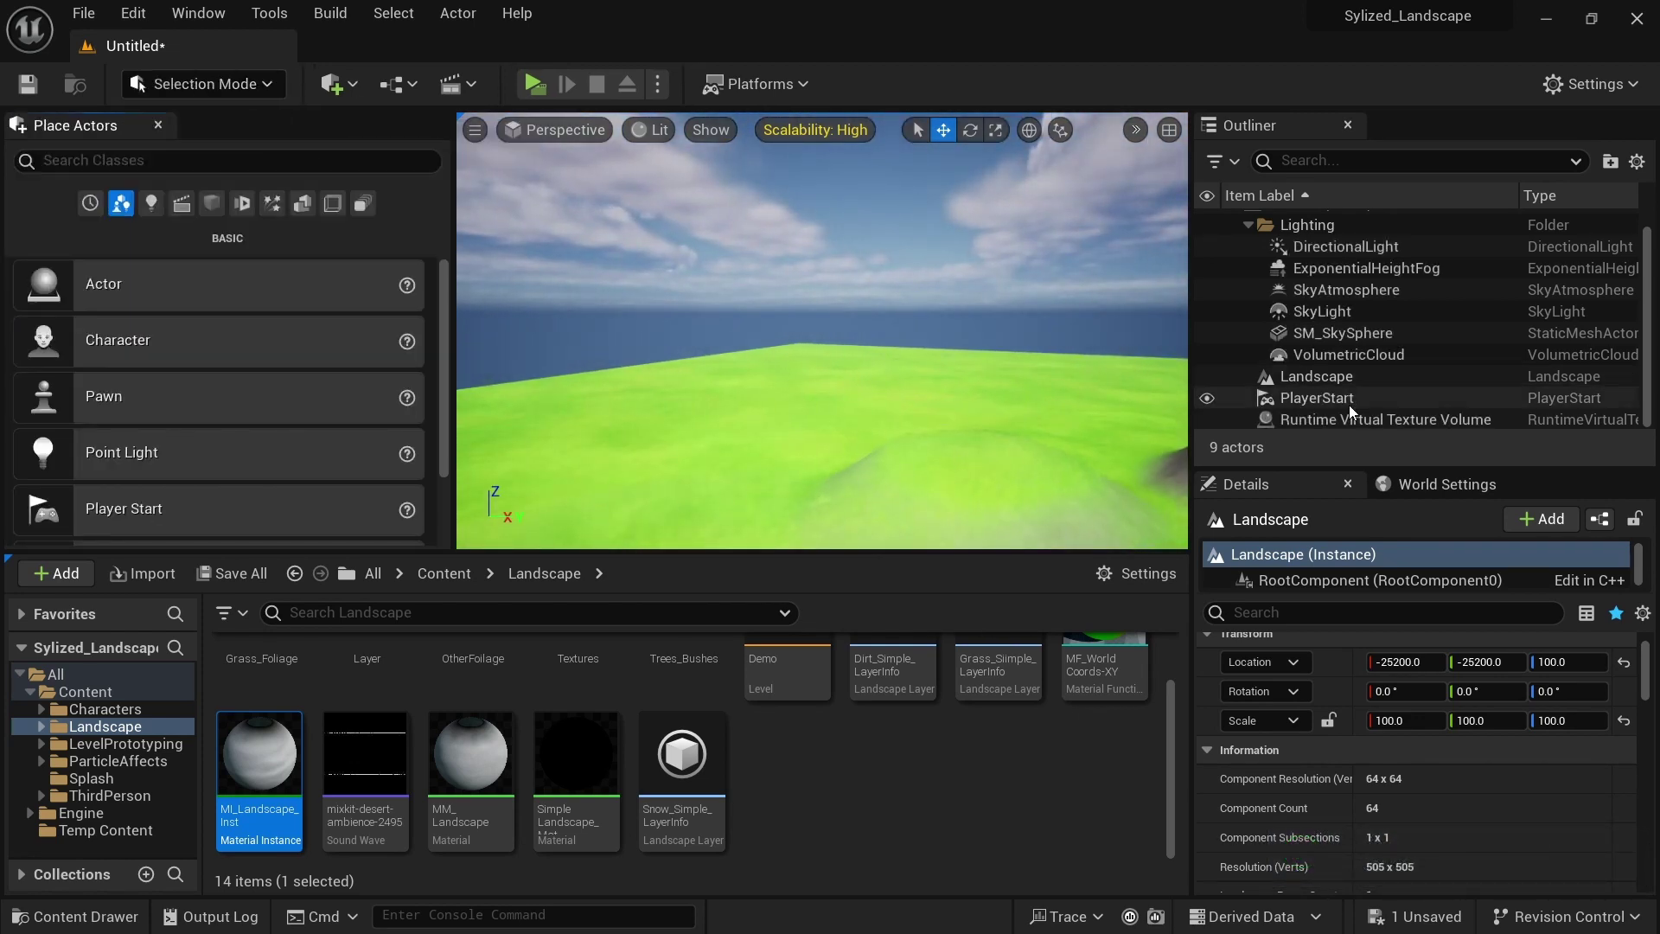
click(1384, 420)
key(f)
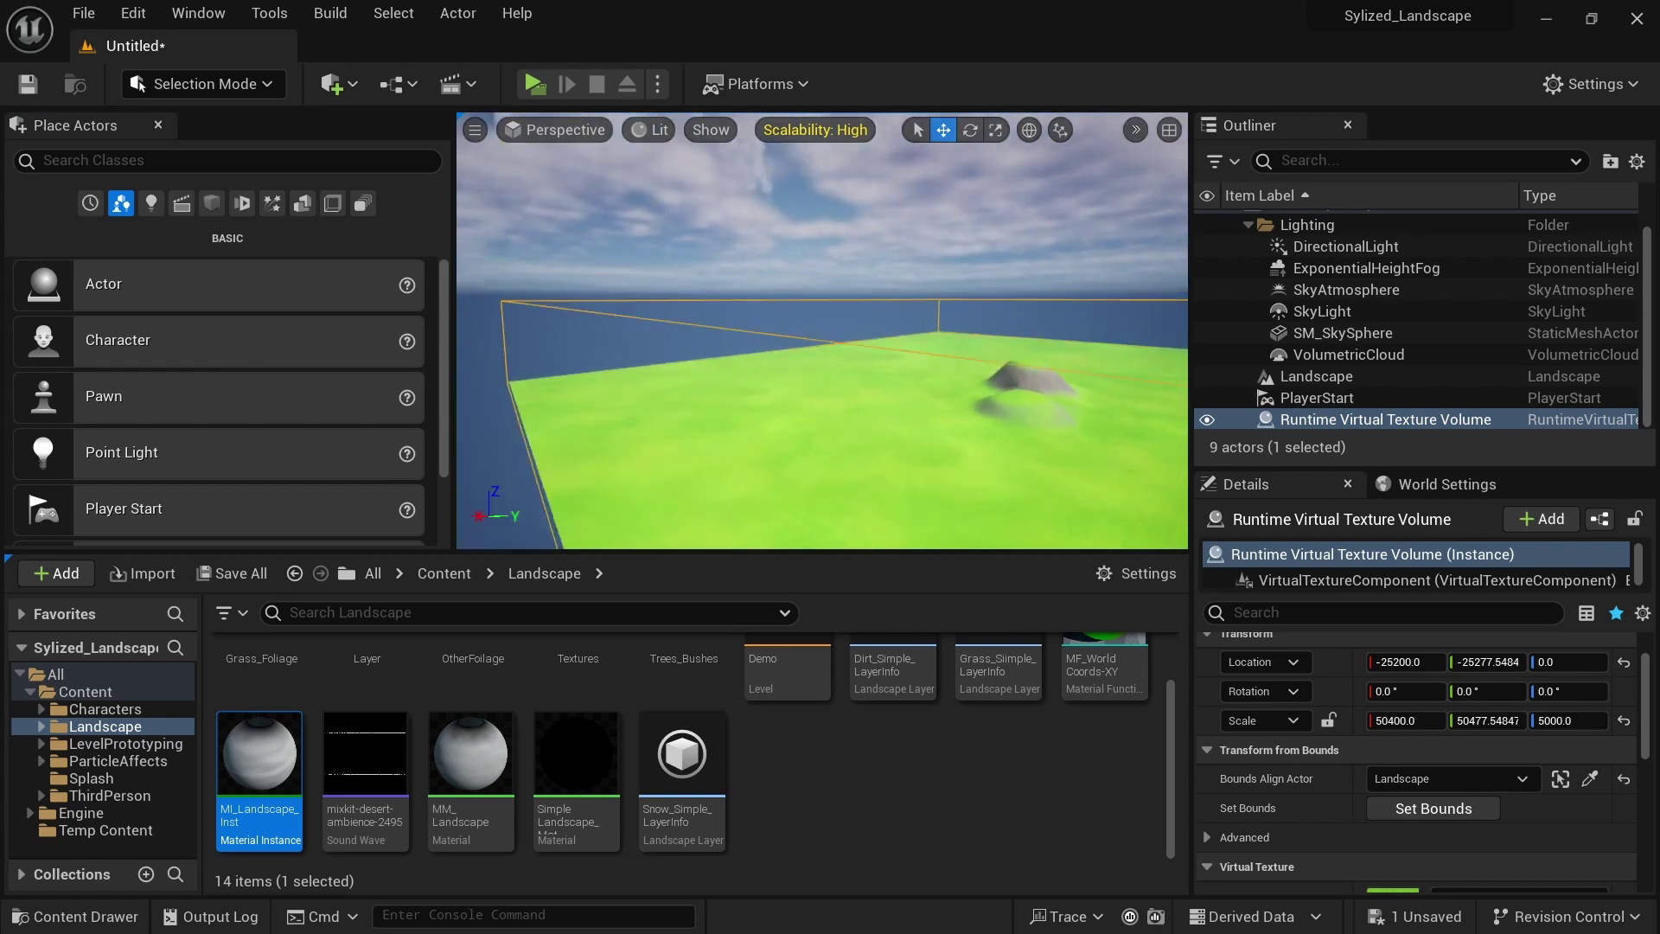
mouse_move(821, 346)
right_down()
mouse_move(822, 424)
mouse_move(804, 372)
right_up()
click(673, 374)
Switch to Foliage mode and add Bush_01, Bush_02 and Bush_03 from the Trees_Bushes/Bush folder as foliage types
click(211, 85)
click(221, 168)
scroll(310, 395, down, 3)
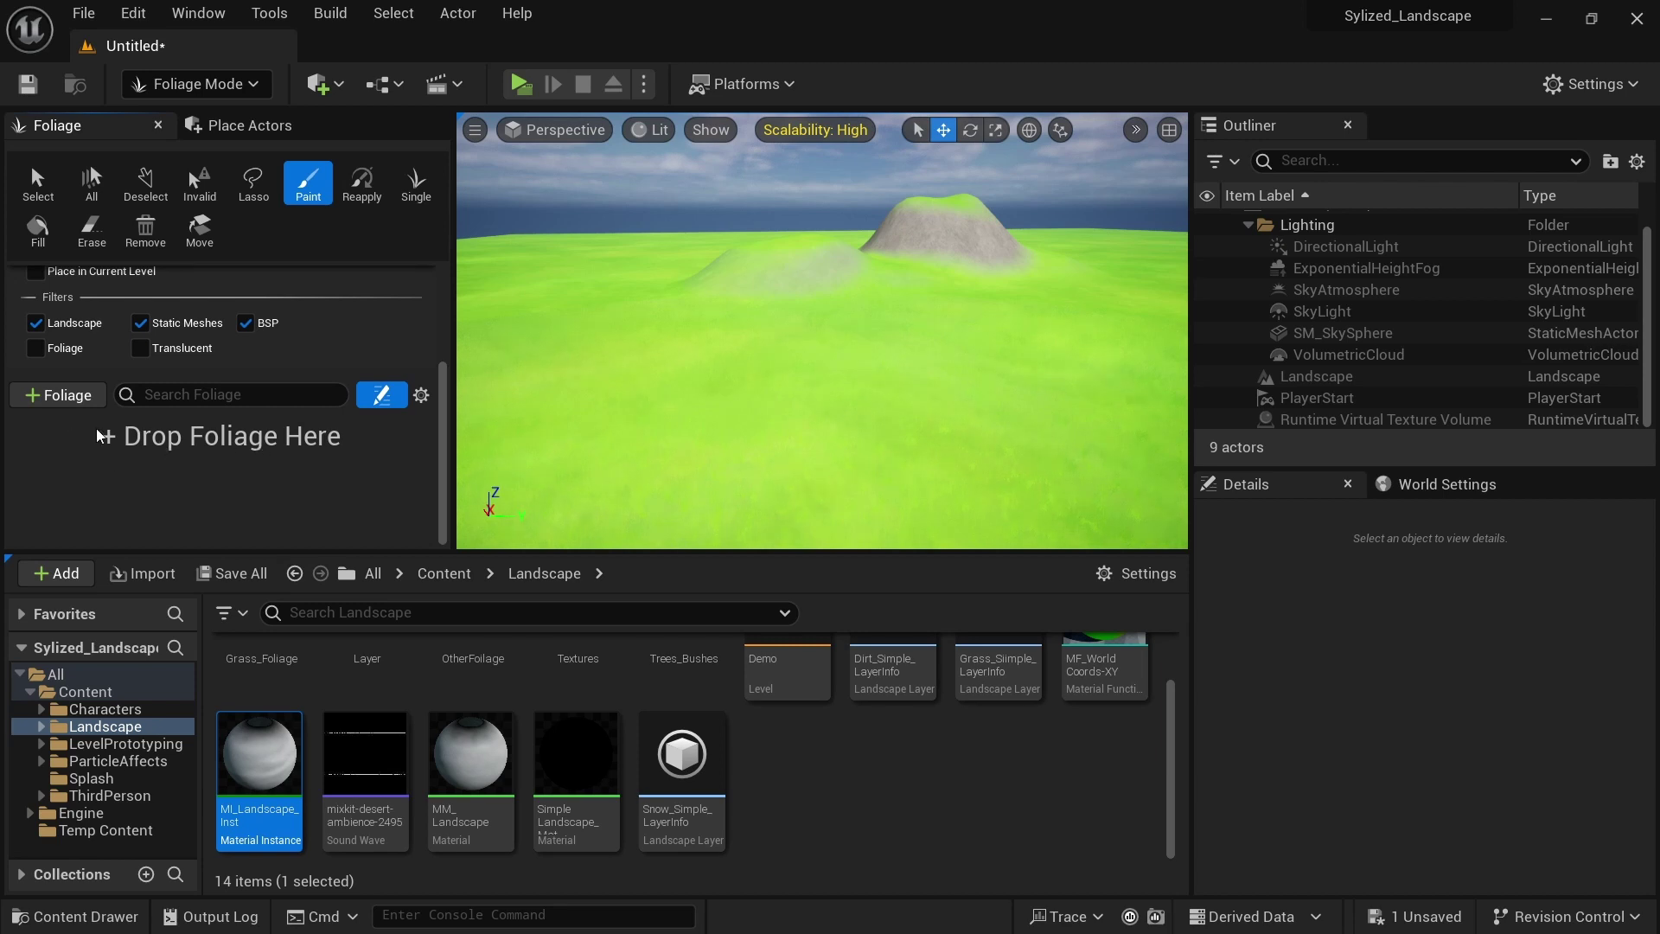
click(443, 574)
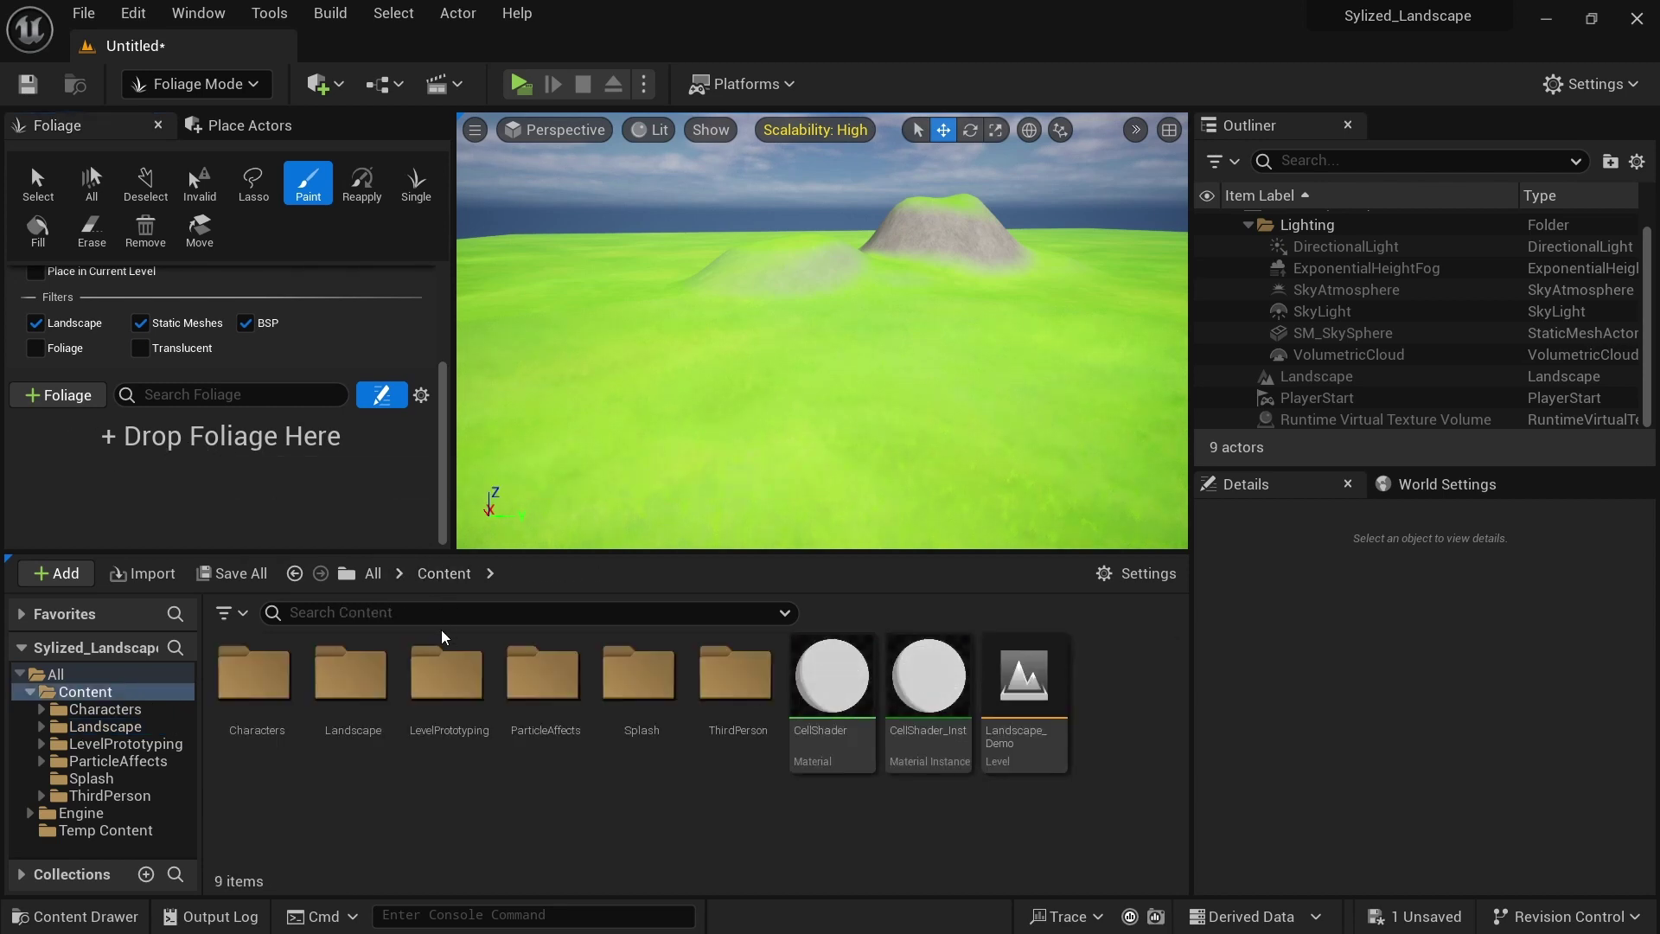
double_click(341, 688)
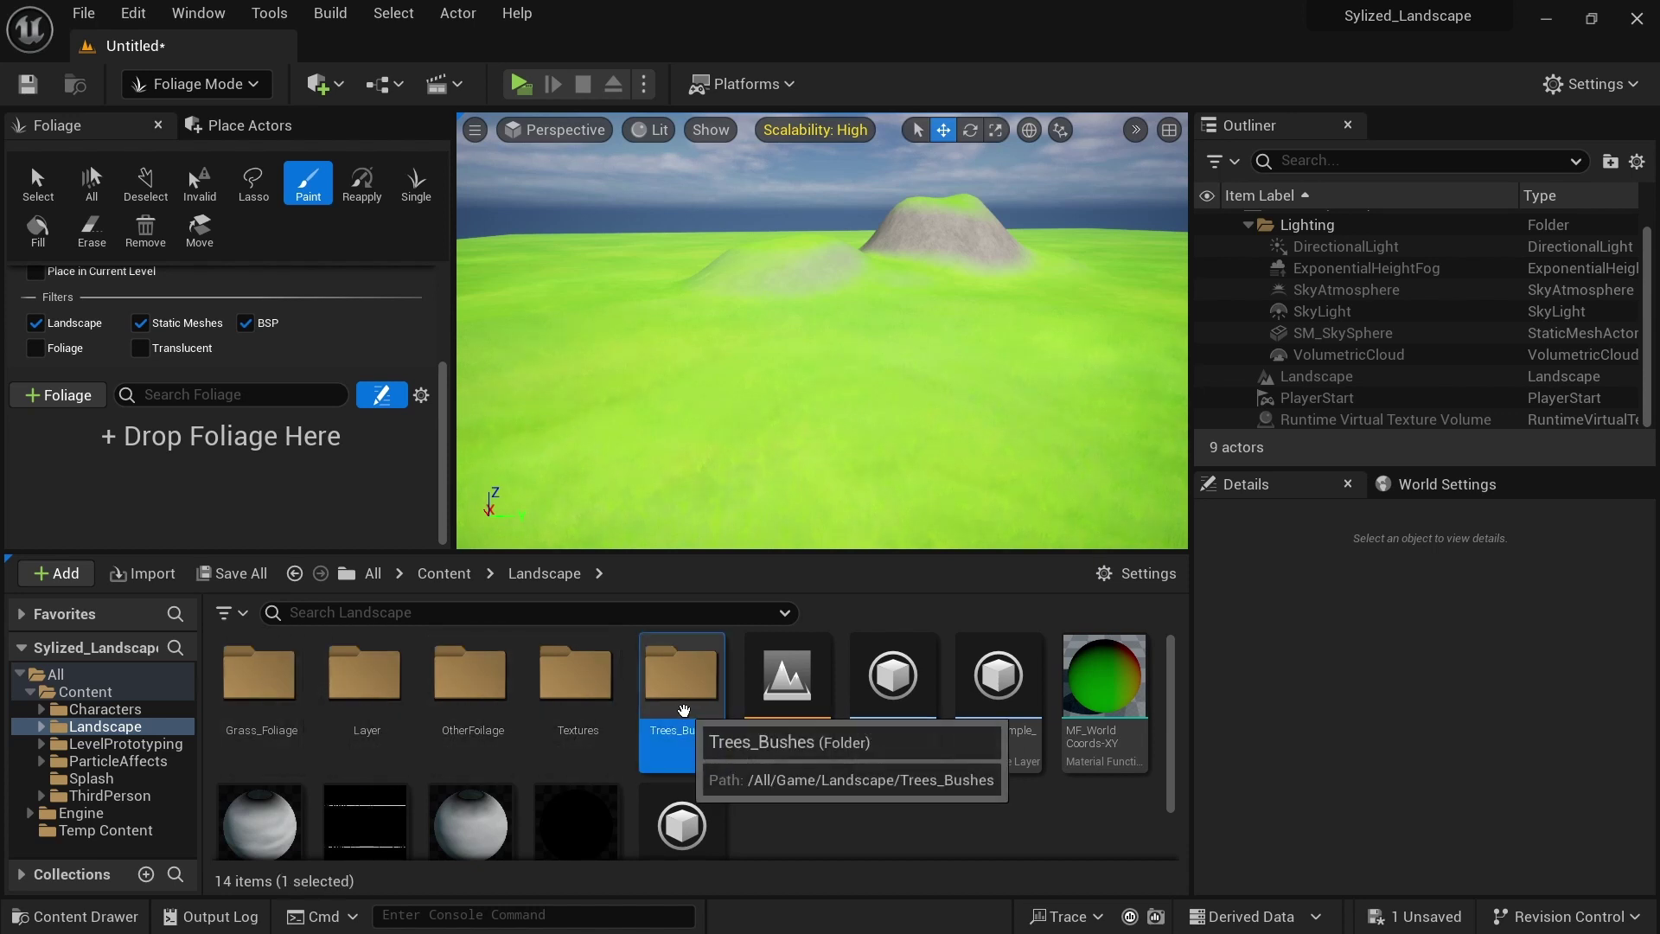
double_click(682, 683)
double_click(244, 679)
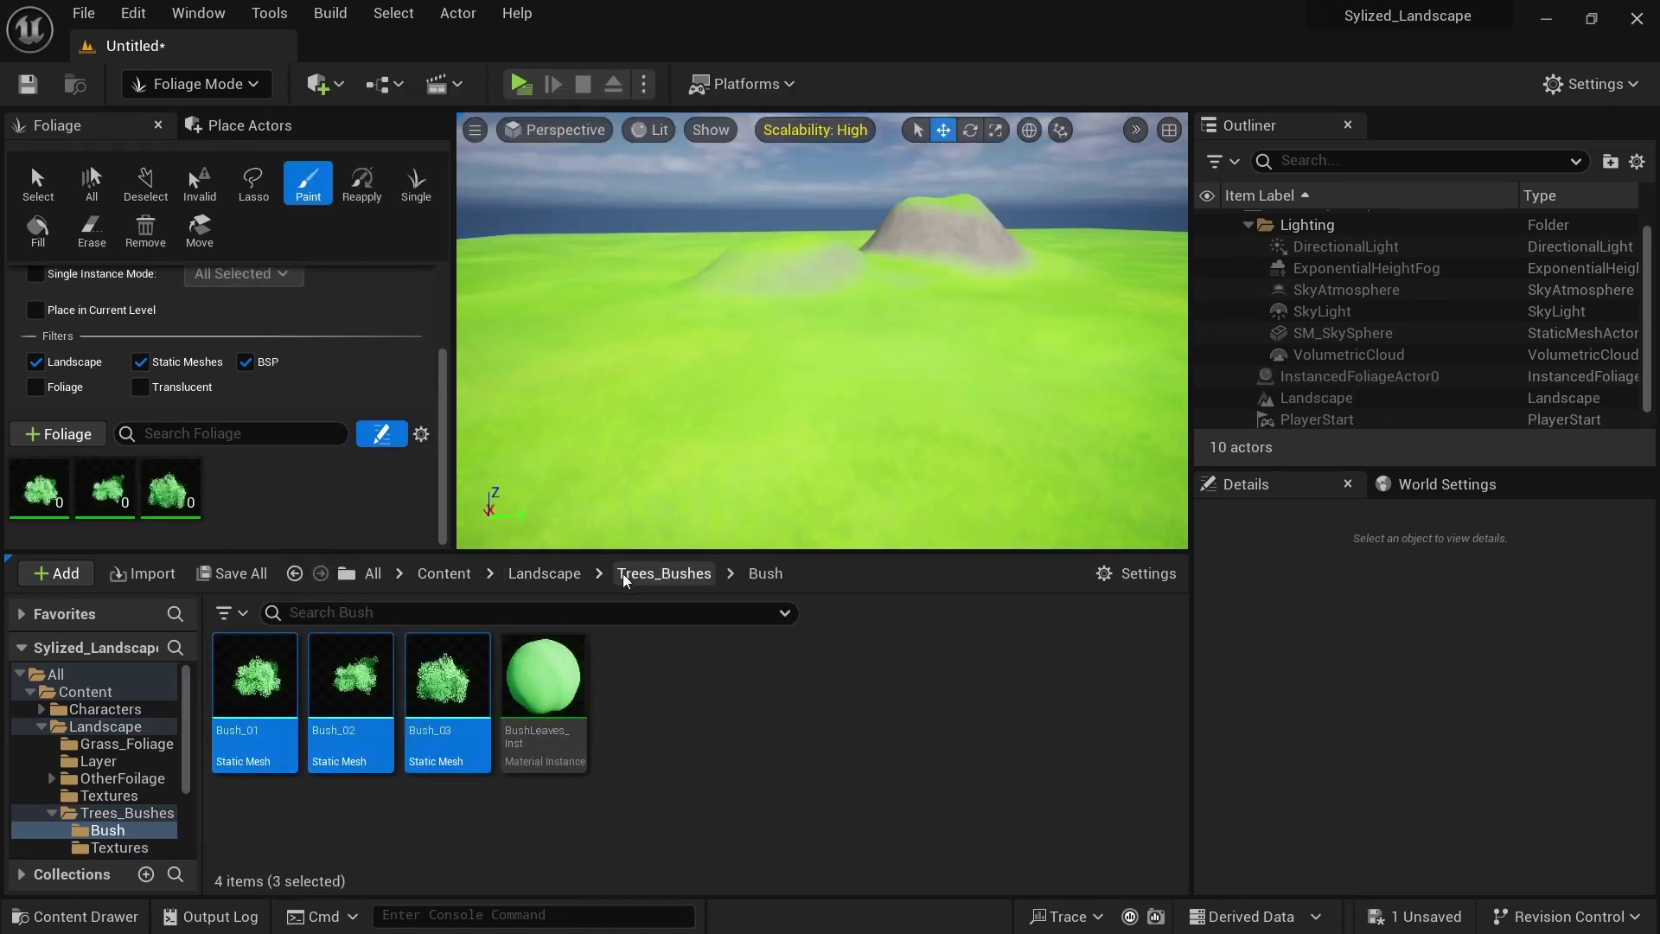
Add all the static meshes in the Trees folder, from PineTree_01 to Tree_06, to the foliage types
click(626, 574)
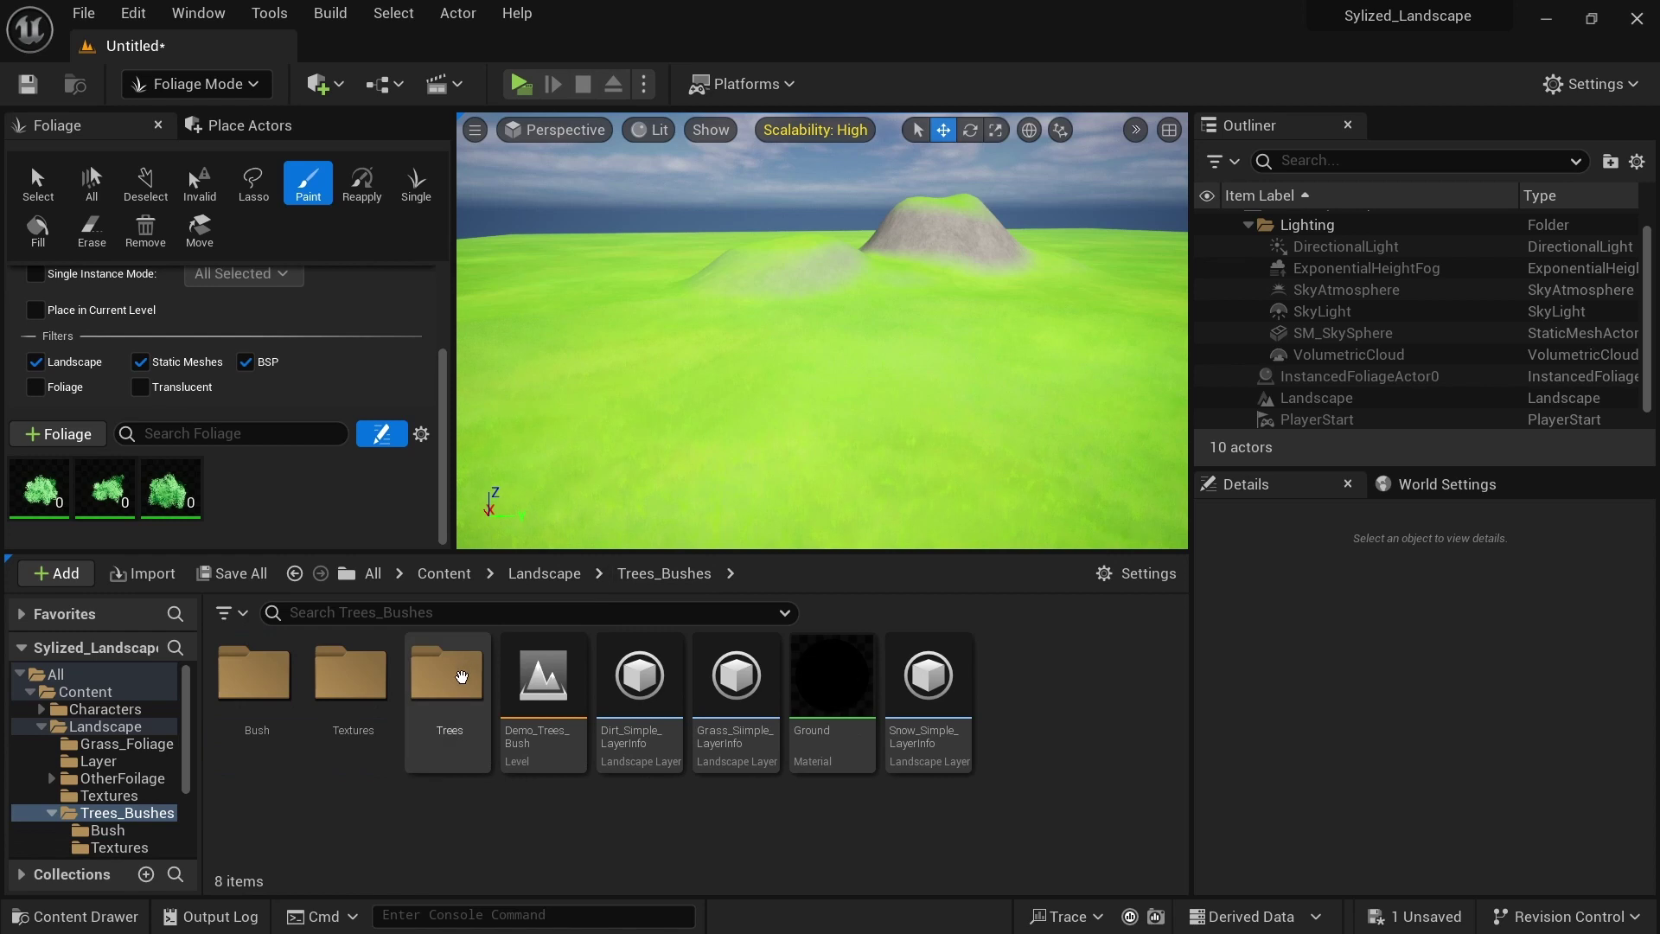
double_click(435, 683)
click(365, 683)
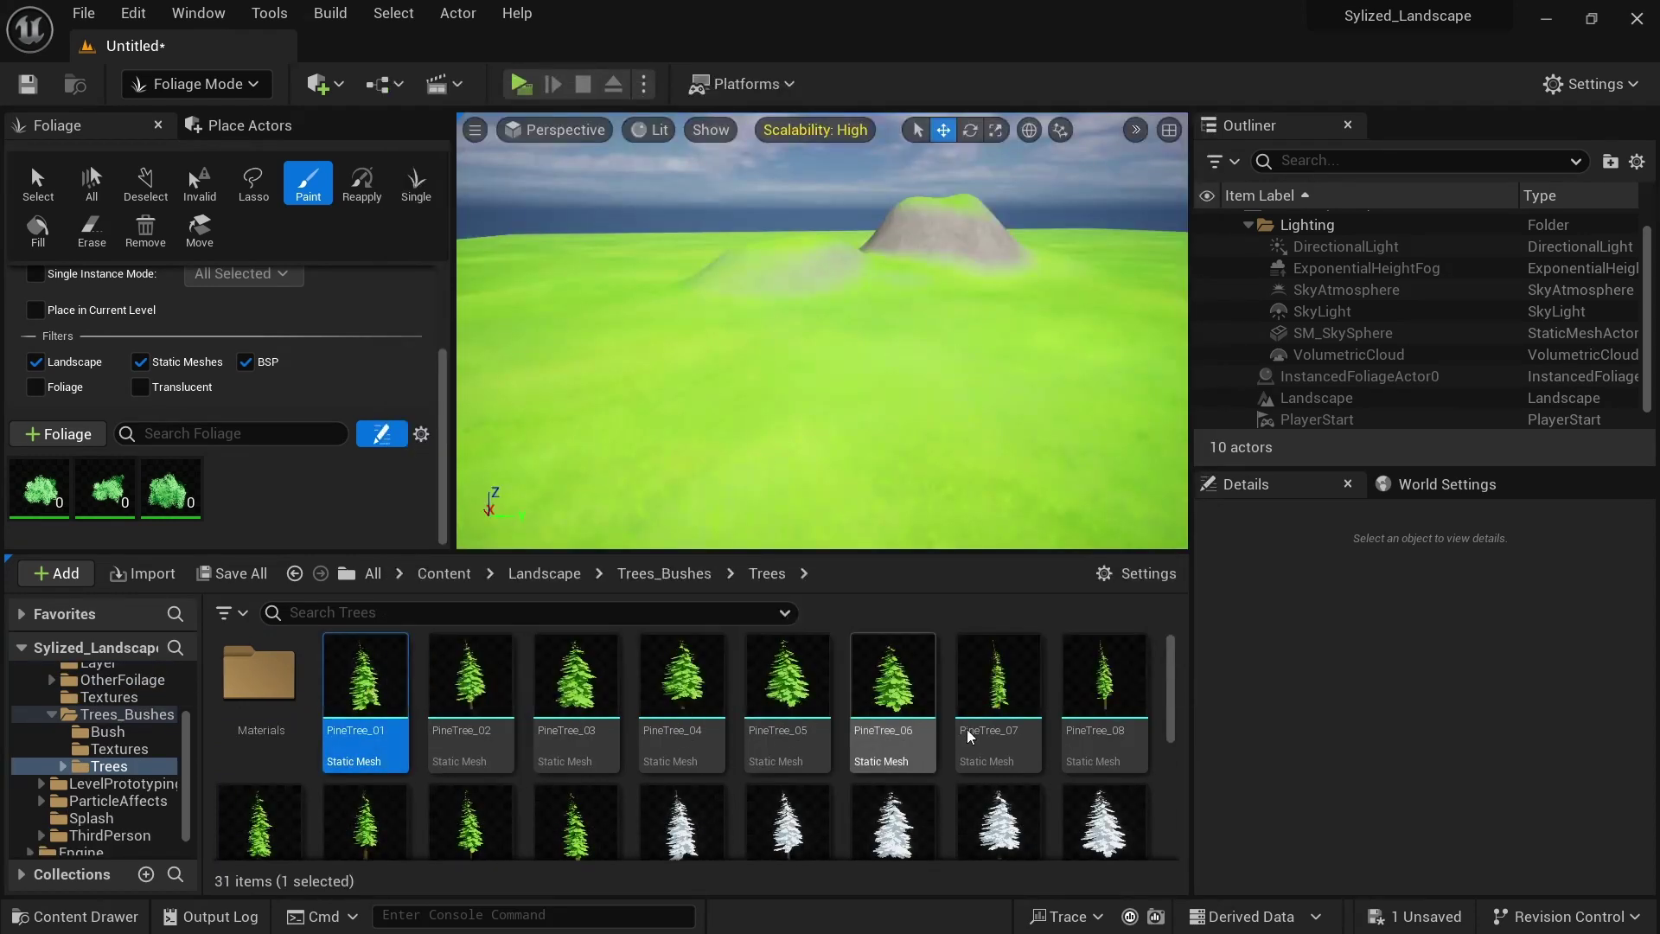
scroll(727, 729, down, 2)
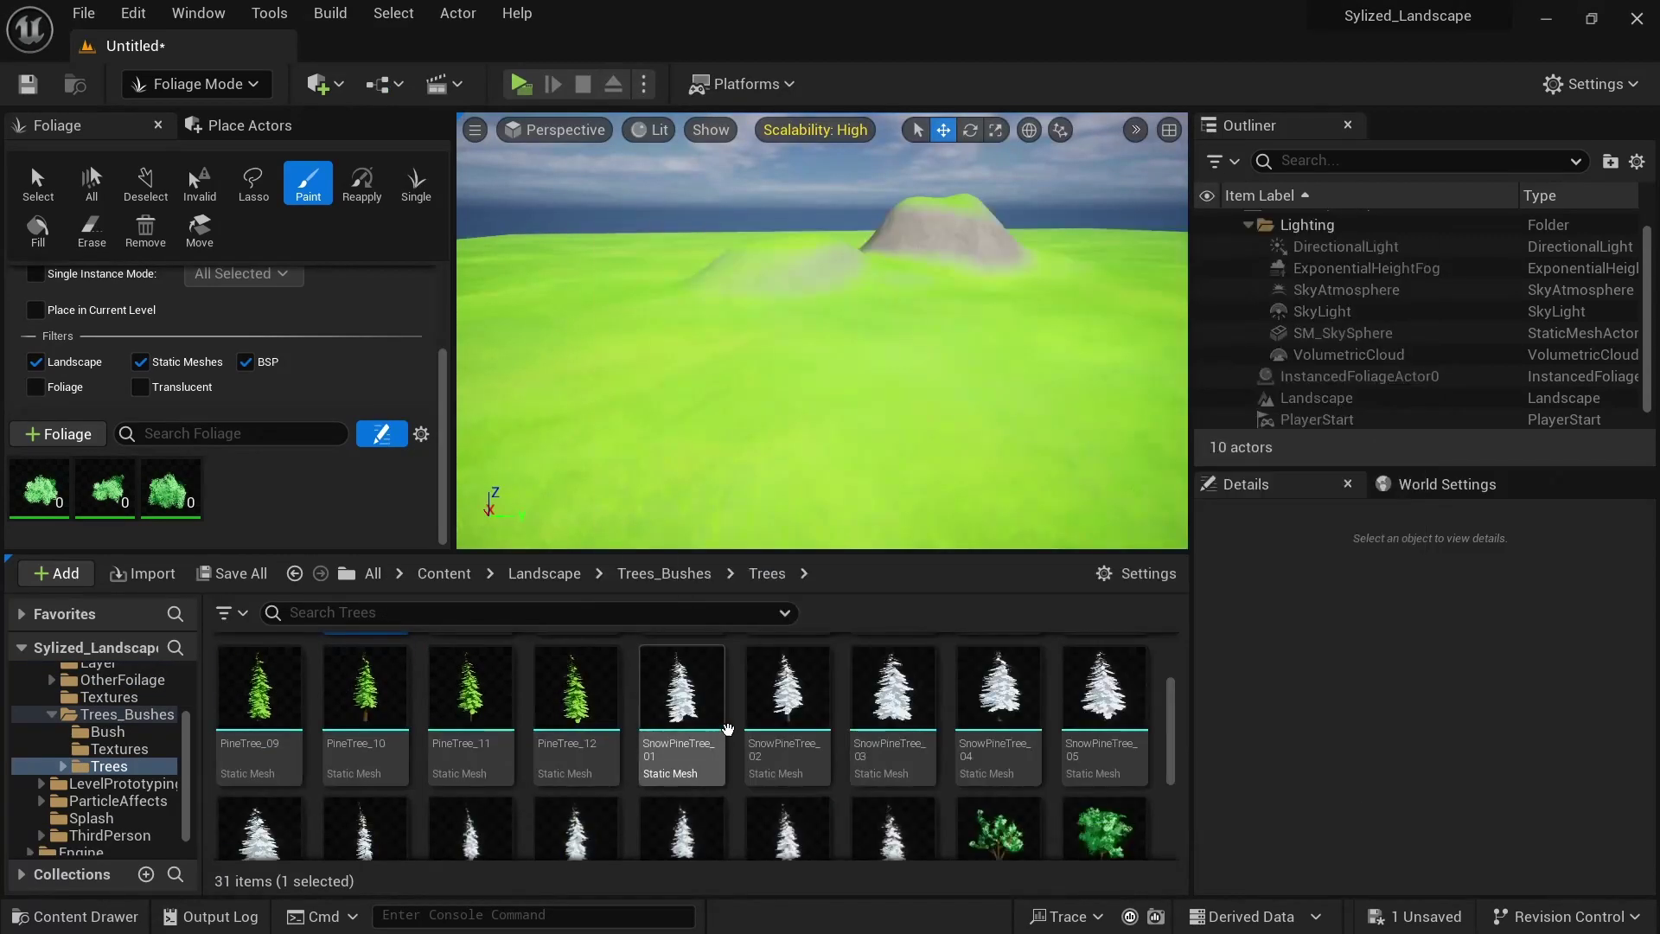
scroll(734, 734, down, 3)
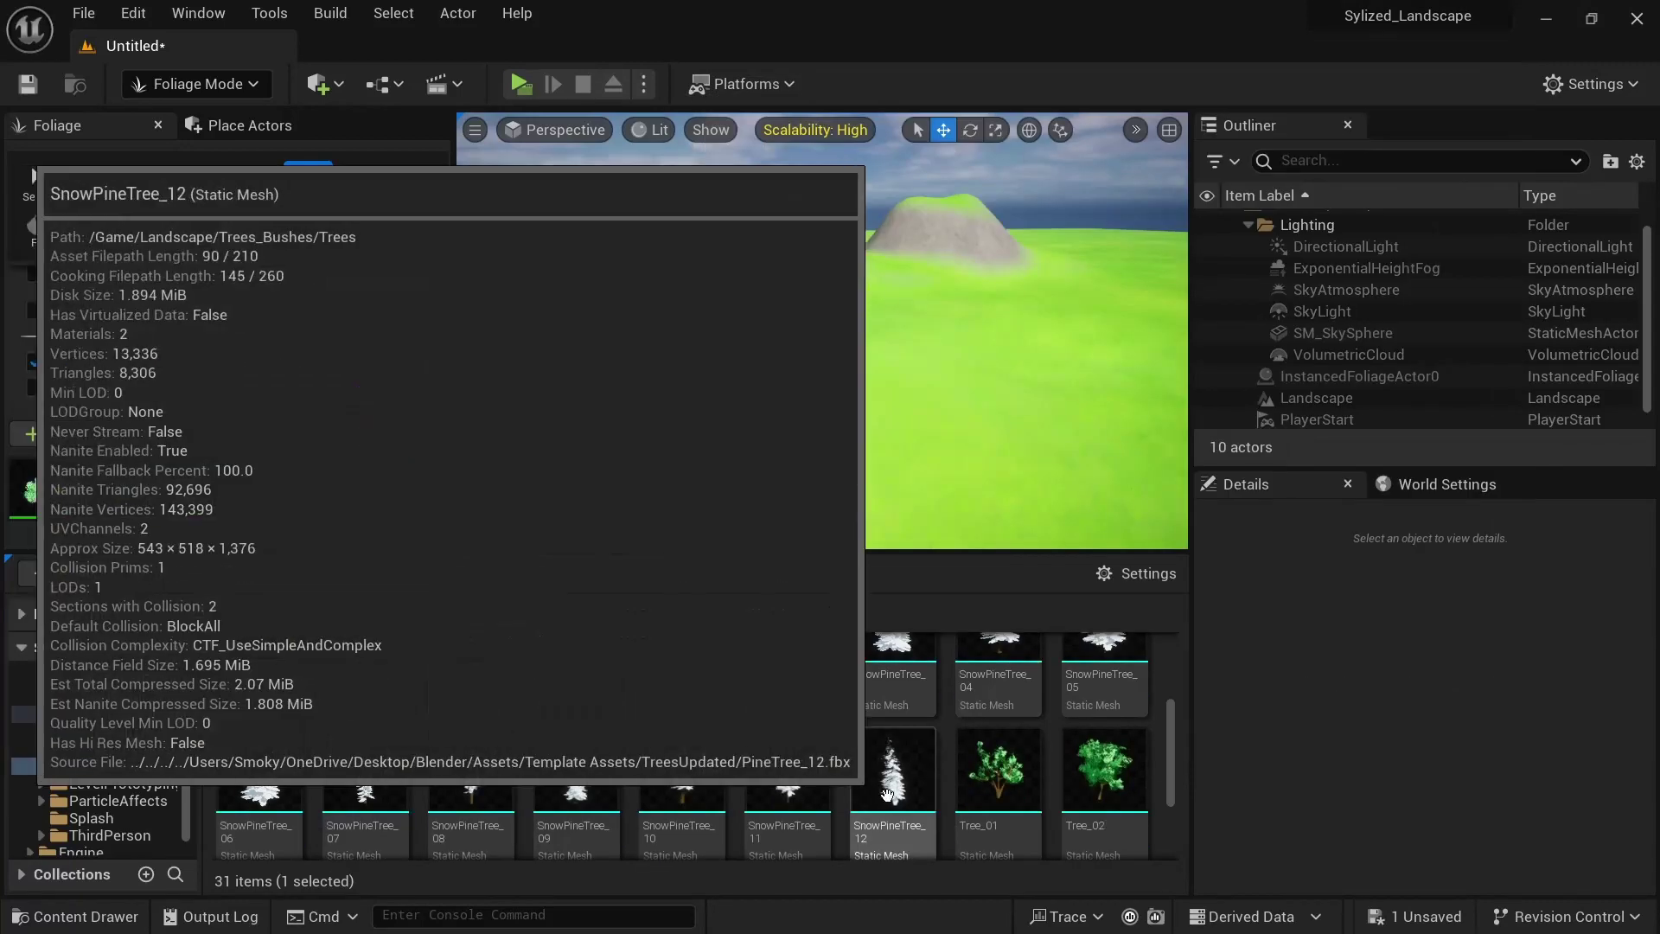
shift+click(605, 778)
drag(631, 783, 346, 501)
Place a SnowPineTree_10 mesh on the landscape and select it in Selection mode
drag(698, 439, 667, 428)
right_drag(663, 394, 615, 375)
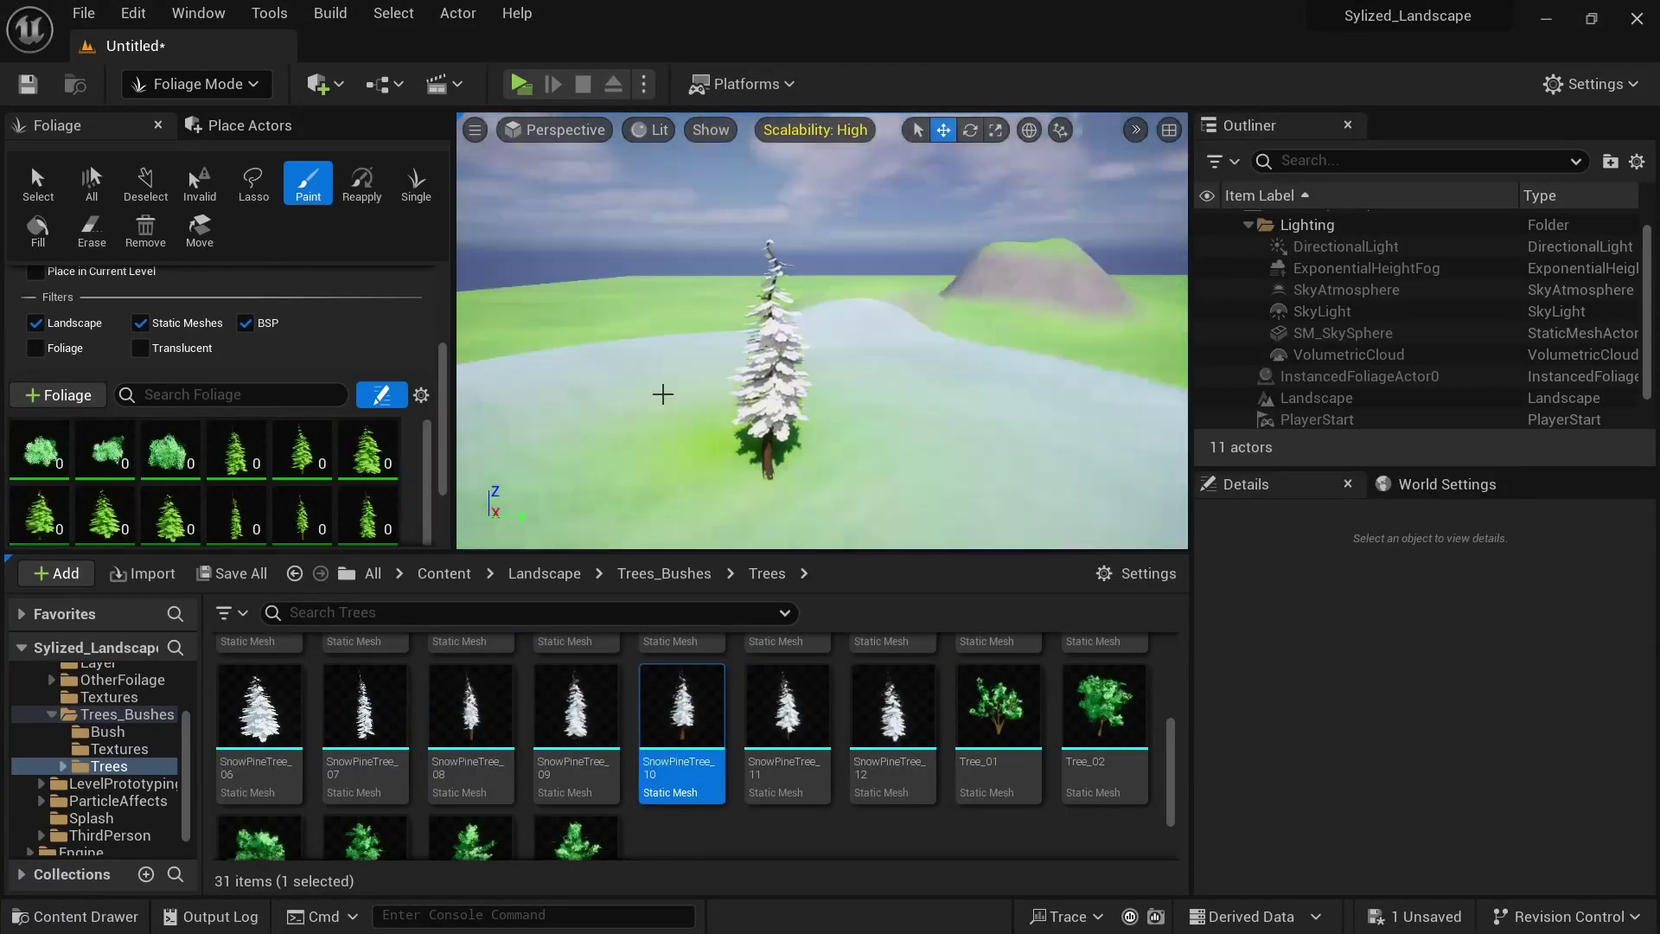
click(229, 82)
click(205, 118)
right_drag(778, 363, 796, 406)
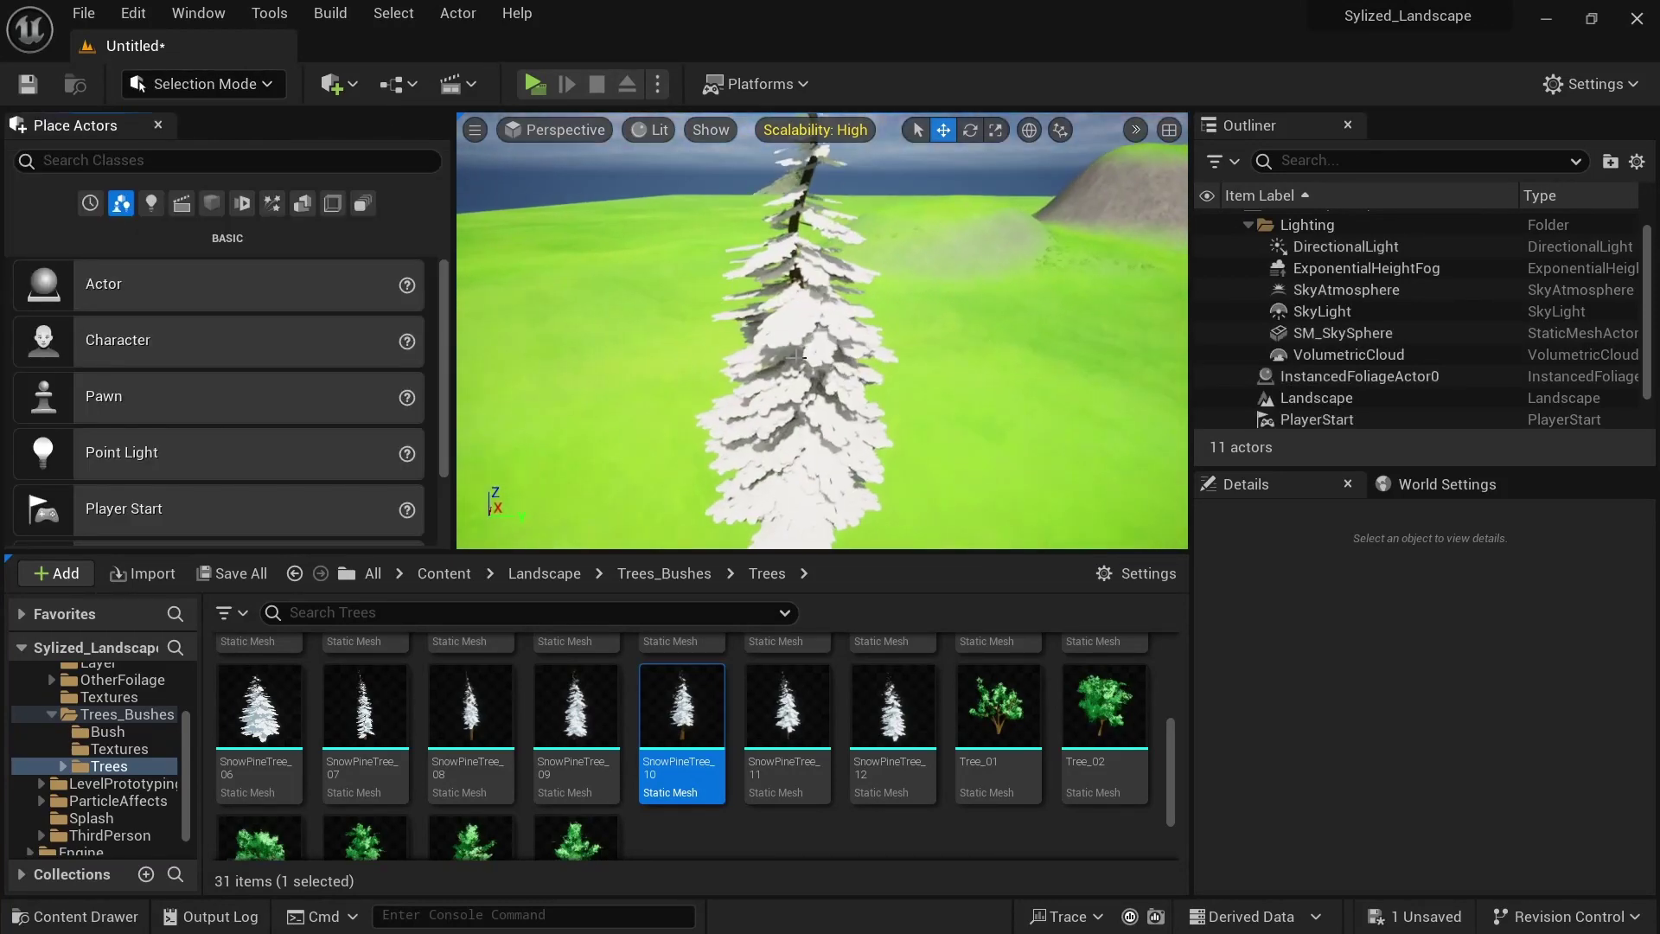
click(795, 406)
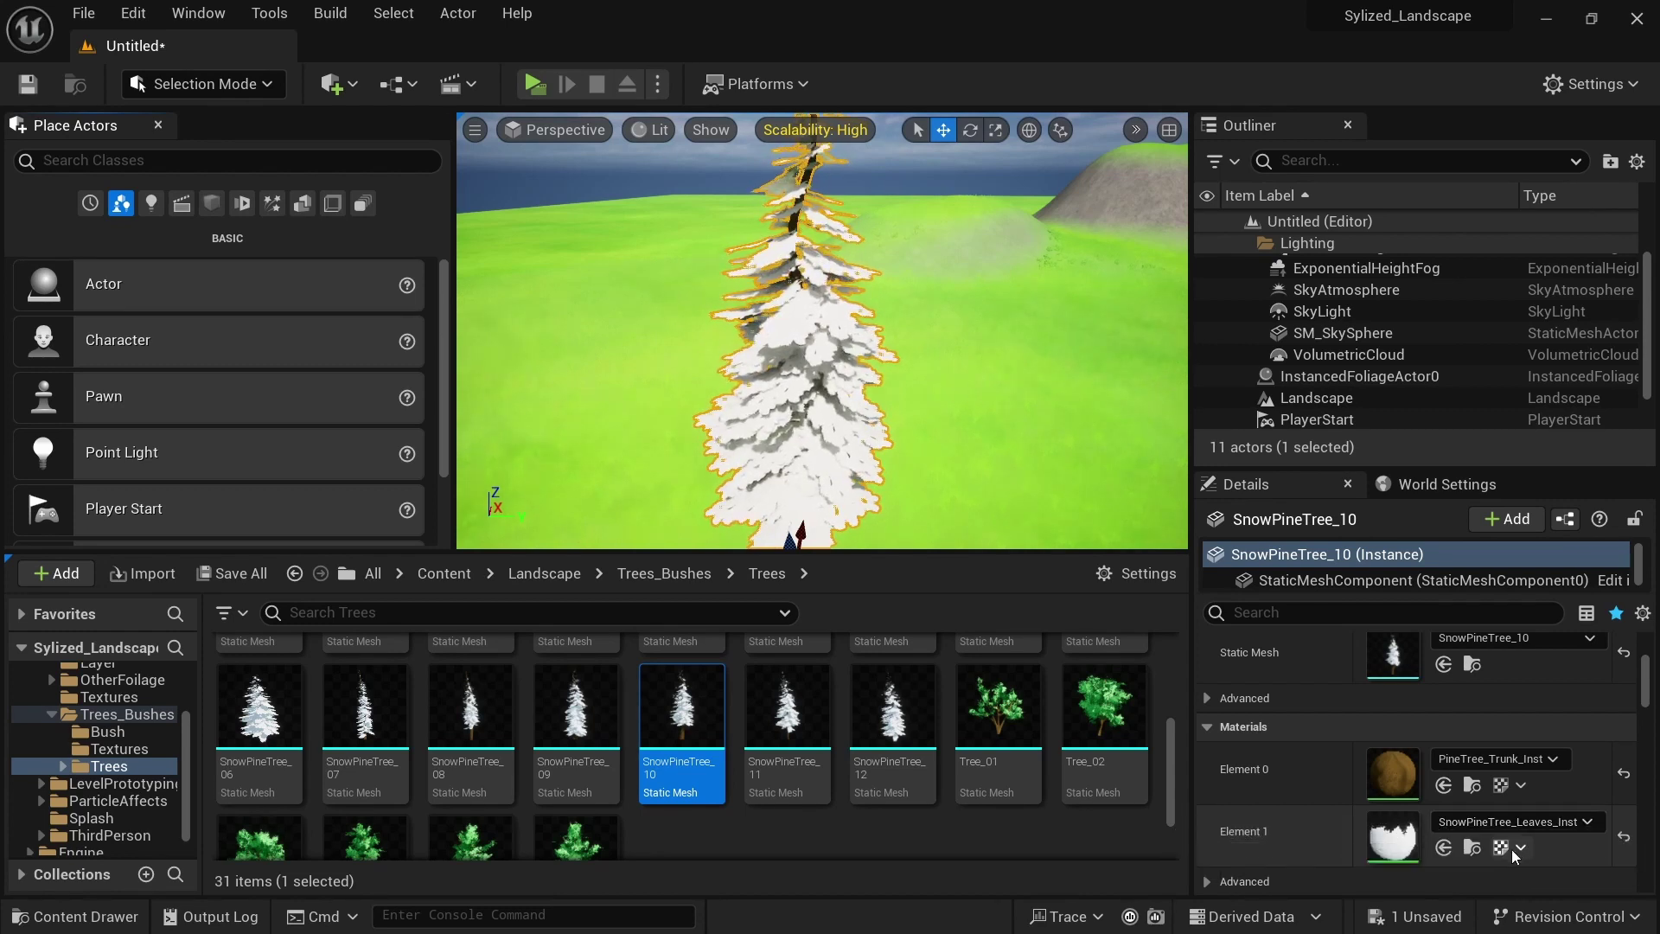
Locate and open the tree's SnowPineTree_Leaves_Inst material, then set ColorTopBrightness to about 0.61 and GradientAmount to about -1.42
click(1474, 848)
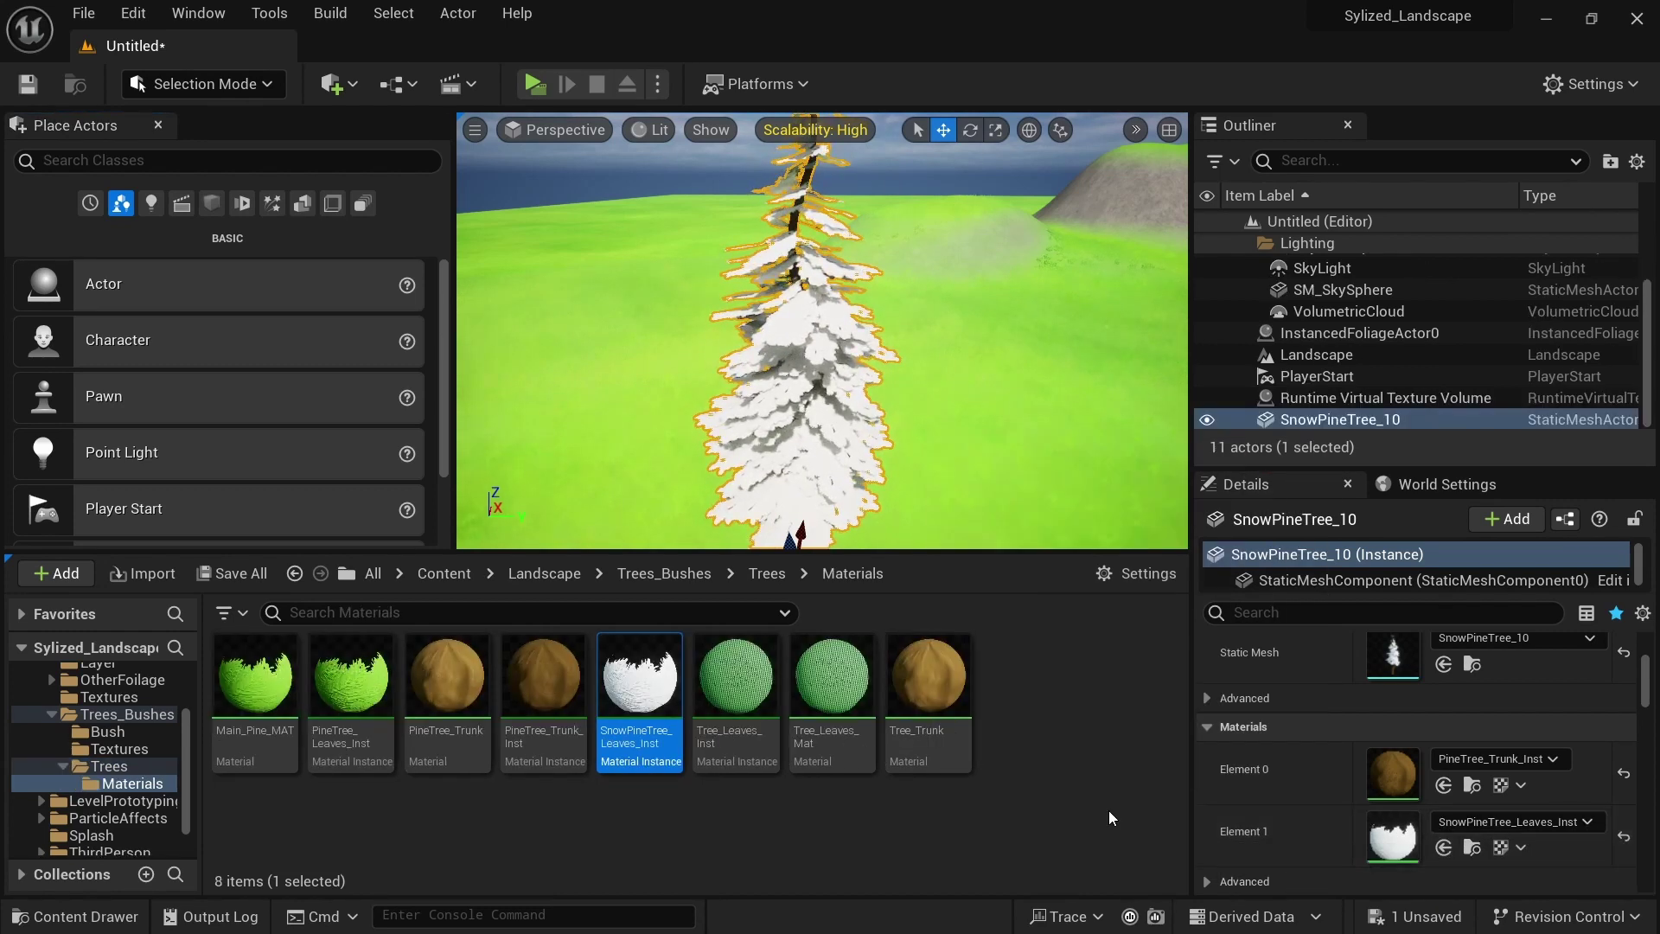
click(767, 574)
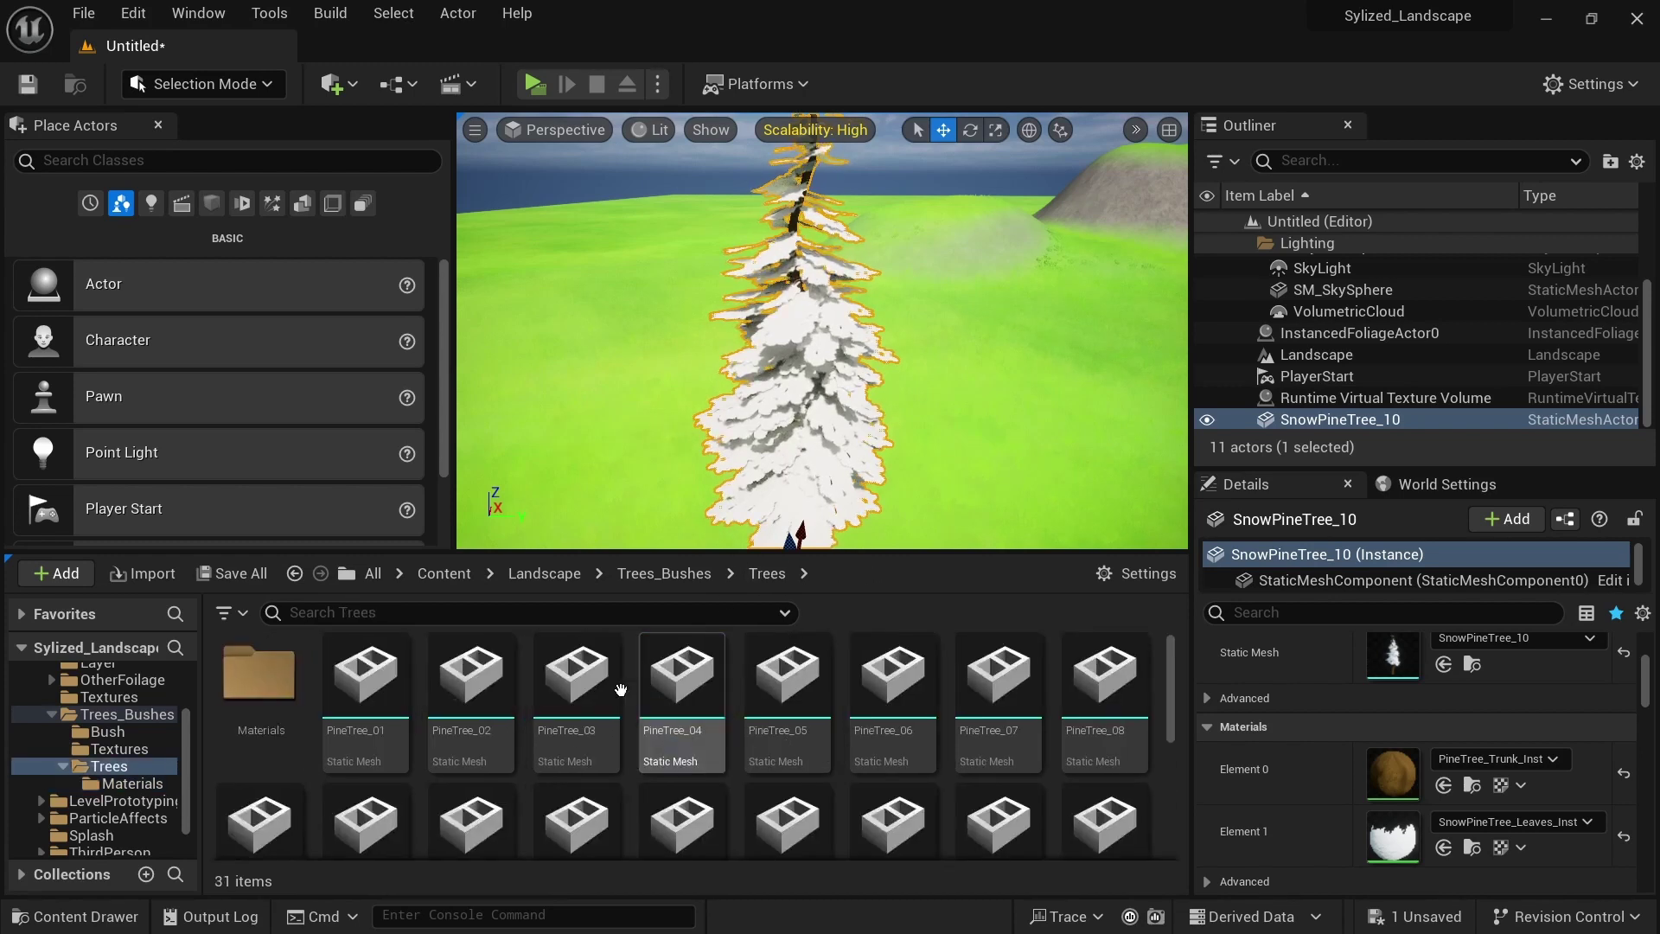
scroll(611, 727, up, 3)
double_click(260, 691)
click(644, 687)
double_click(644, 688)
drag(372, 46, 231, 148)
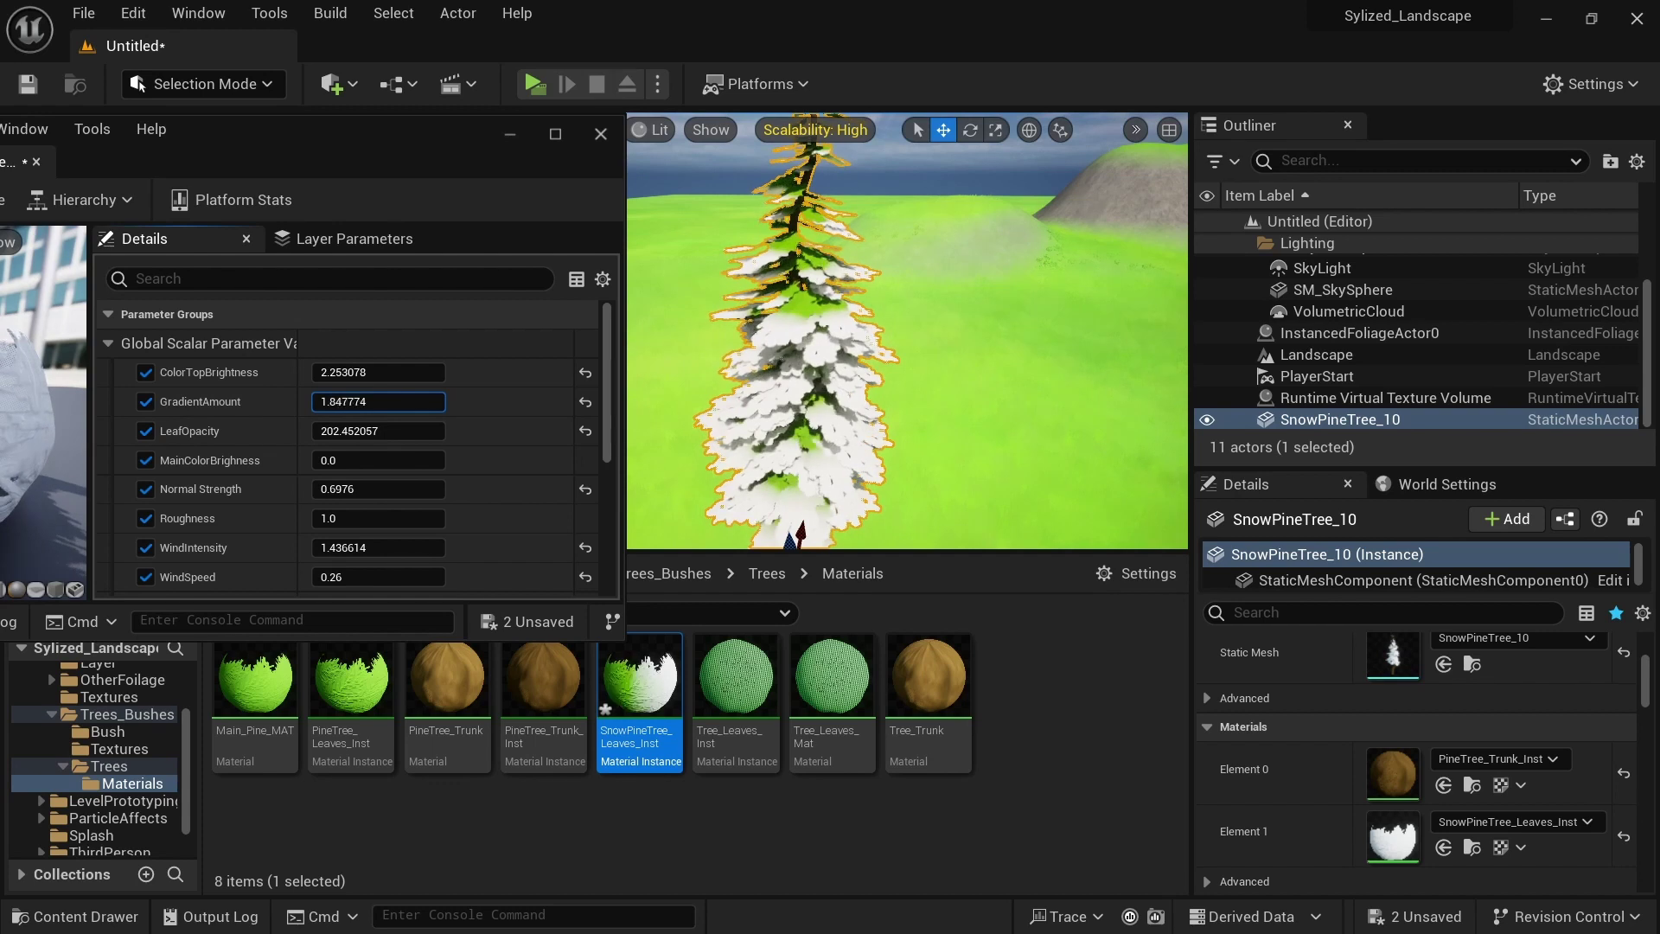
drag(378, 401, 355, 401)
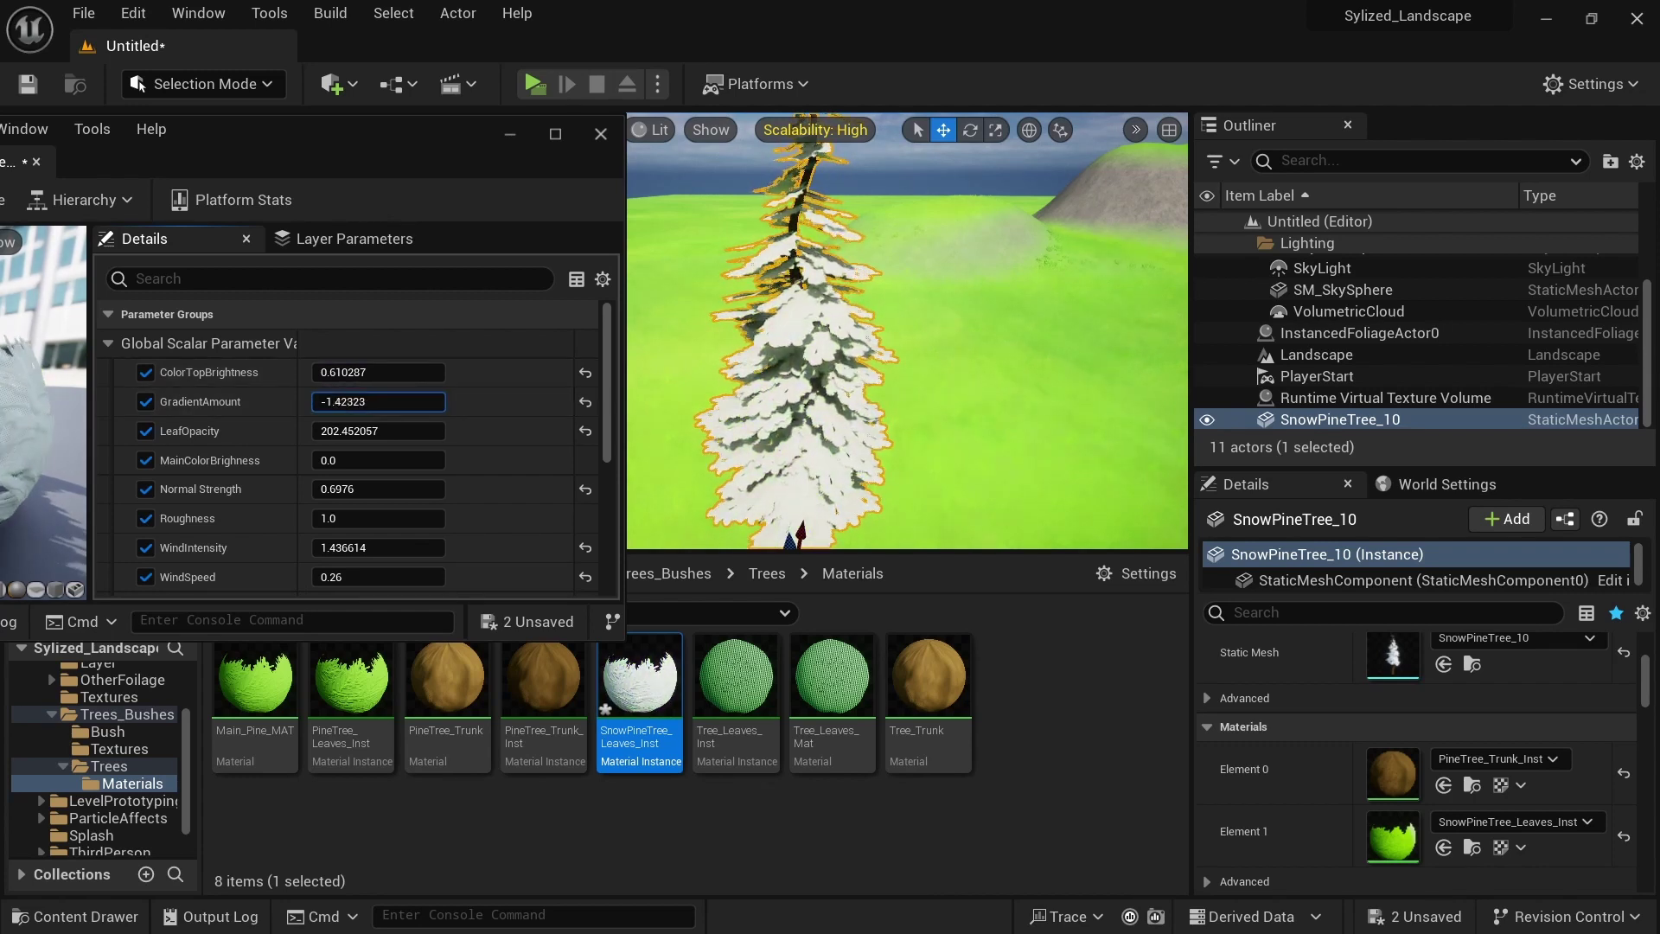
Delete the SnowPineTree_10 mesh from the landscape
right_drag(802, 213, 802, 213)
click(776, 364)
key(Delete)
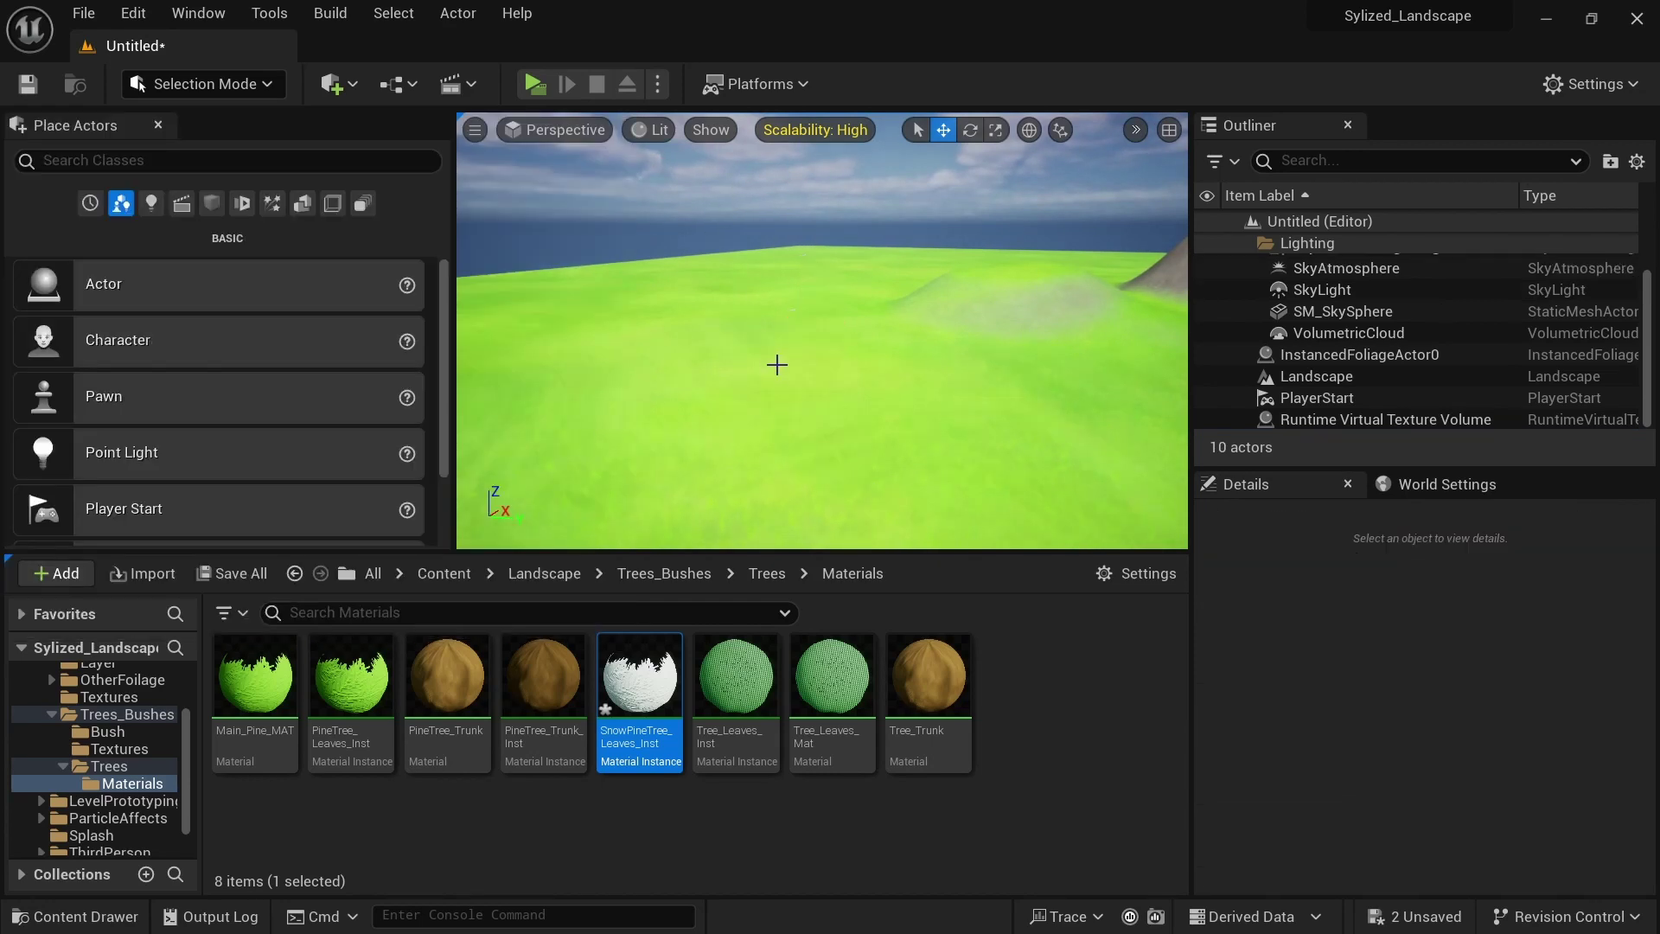
Return to Foliage mode, select every foliage type, and disable them all for painting
click(492, 283)
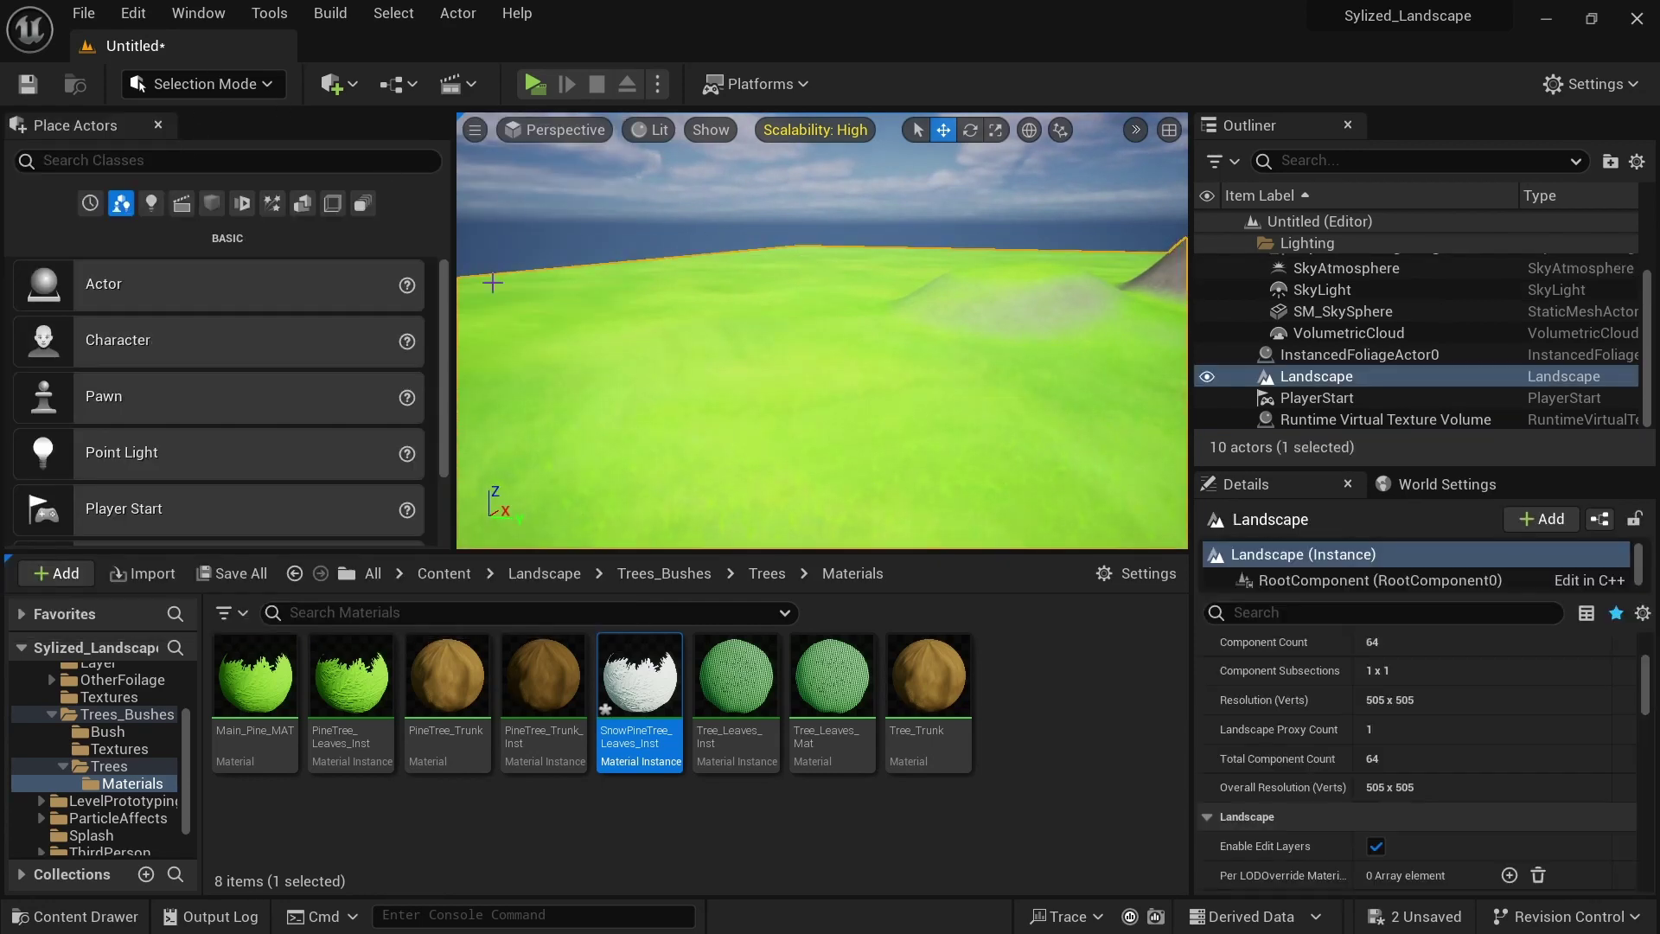
click(230, 81)
click(194, 164)
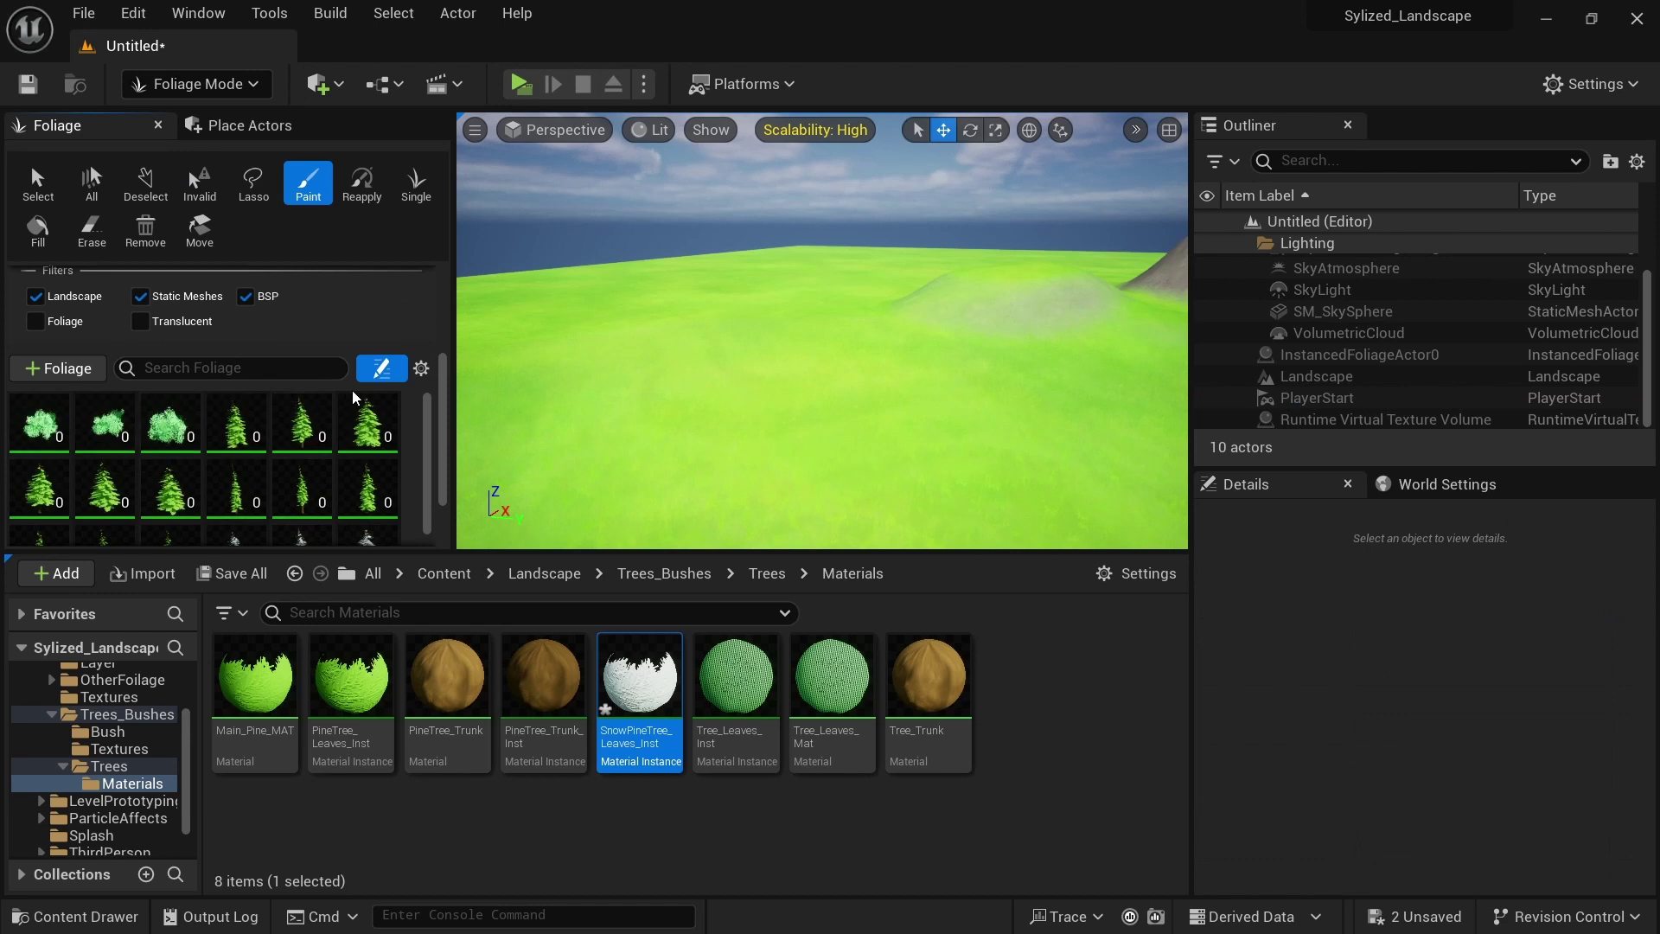
scroll(346, 399, down, 1)
click(36, 406)
scroll(226, 447, down, 6)
shift+click(176, 498)
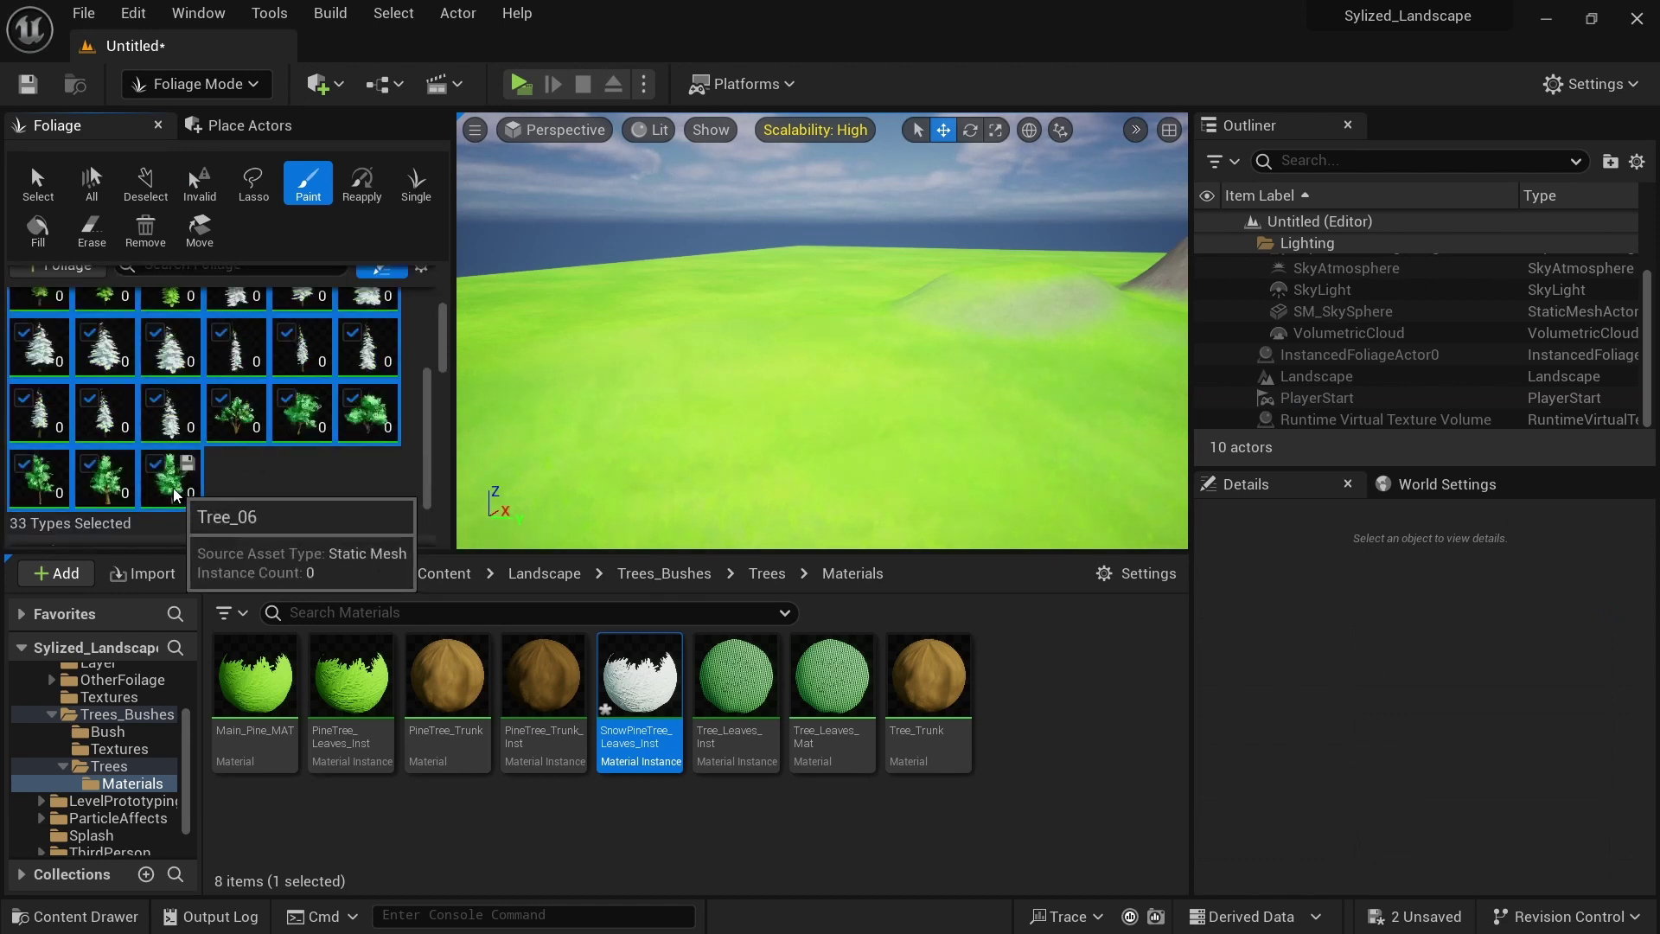
click(155, 464)
click(300, 485)
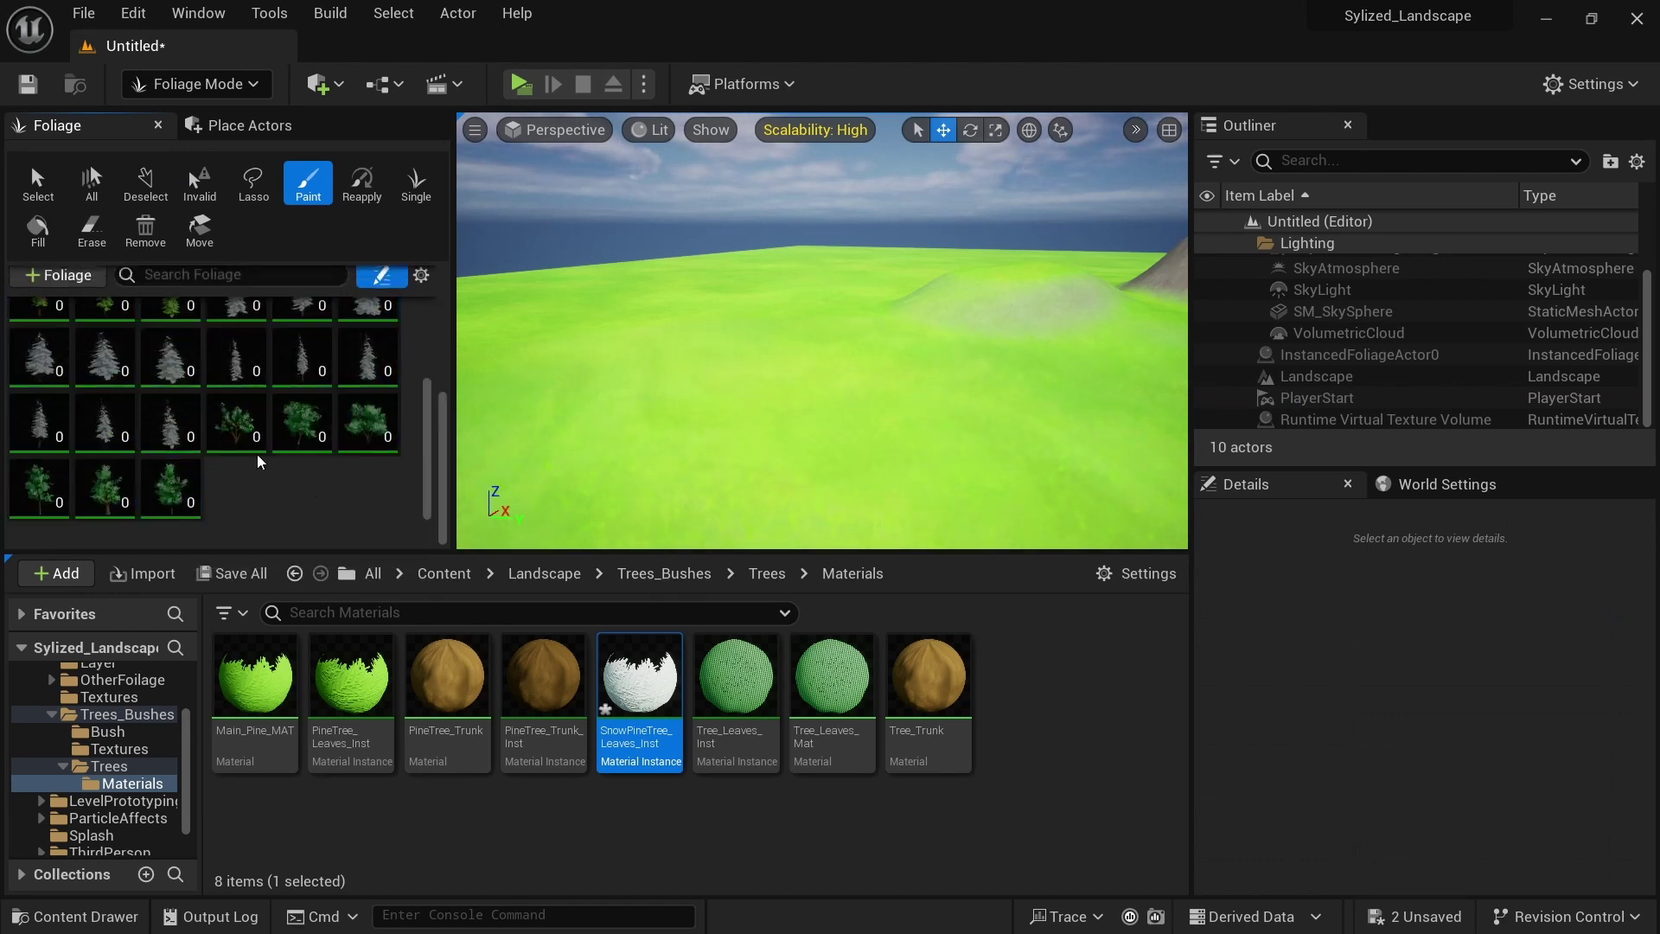
Activate the six leafy tree types, Tree_01 to Tree_06, and paint them onto the landscape
click(236, 421)
shift+click(170, 483)
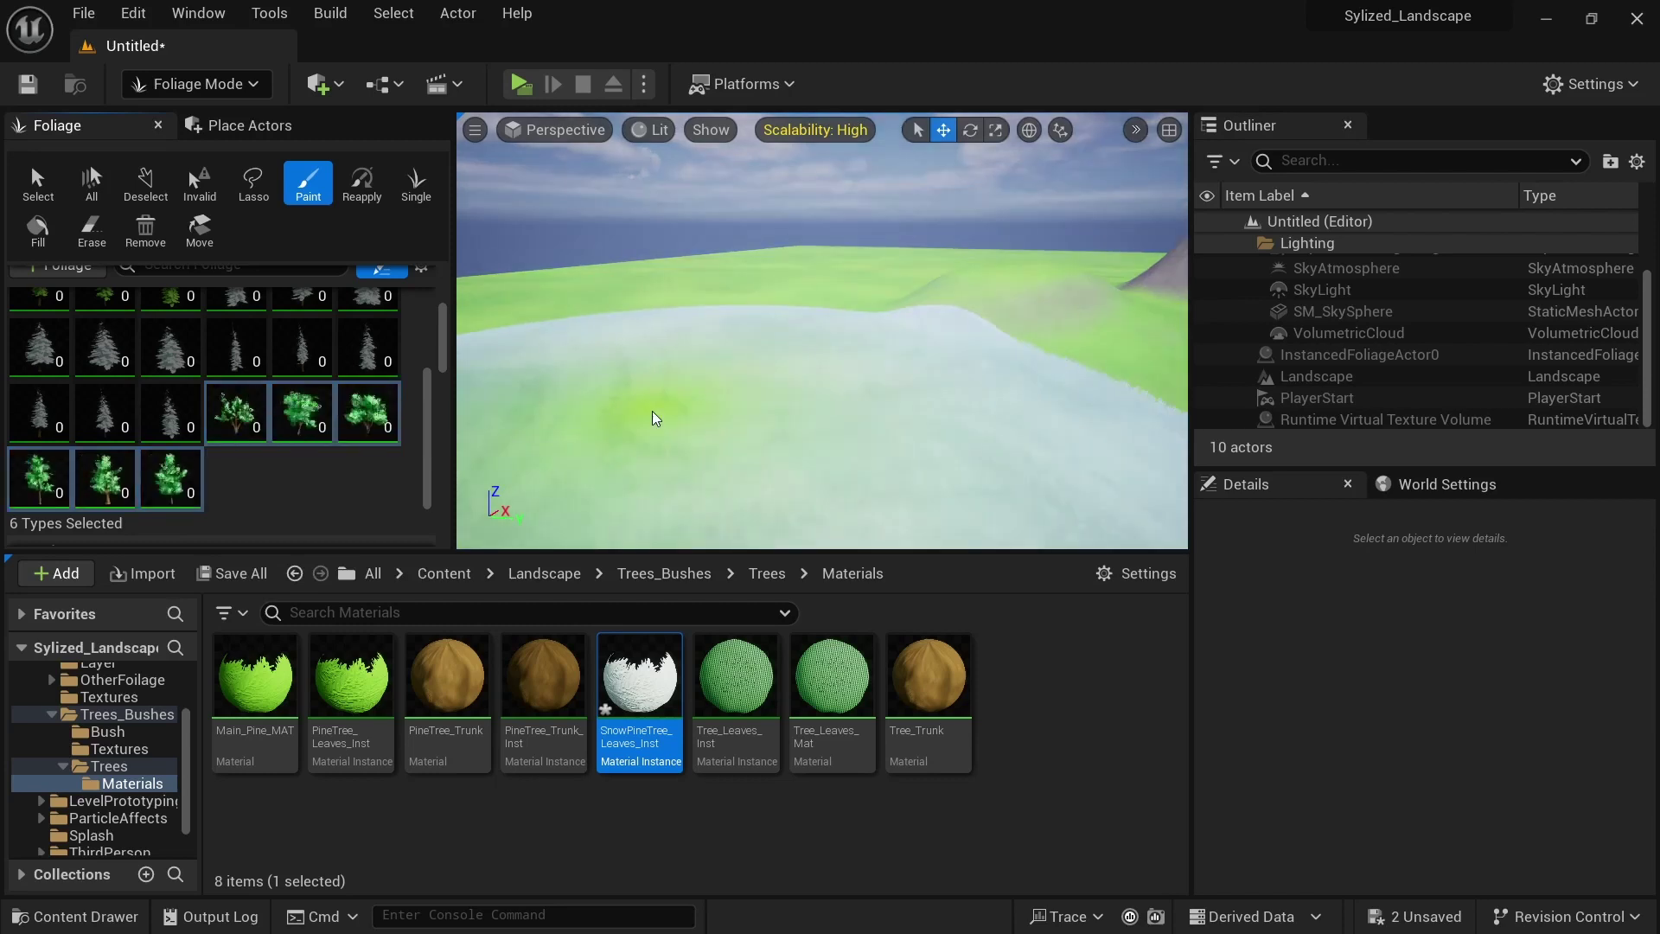
click(689, 393)
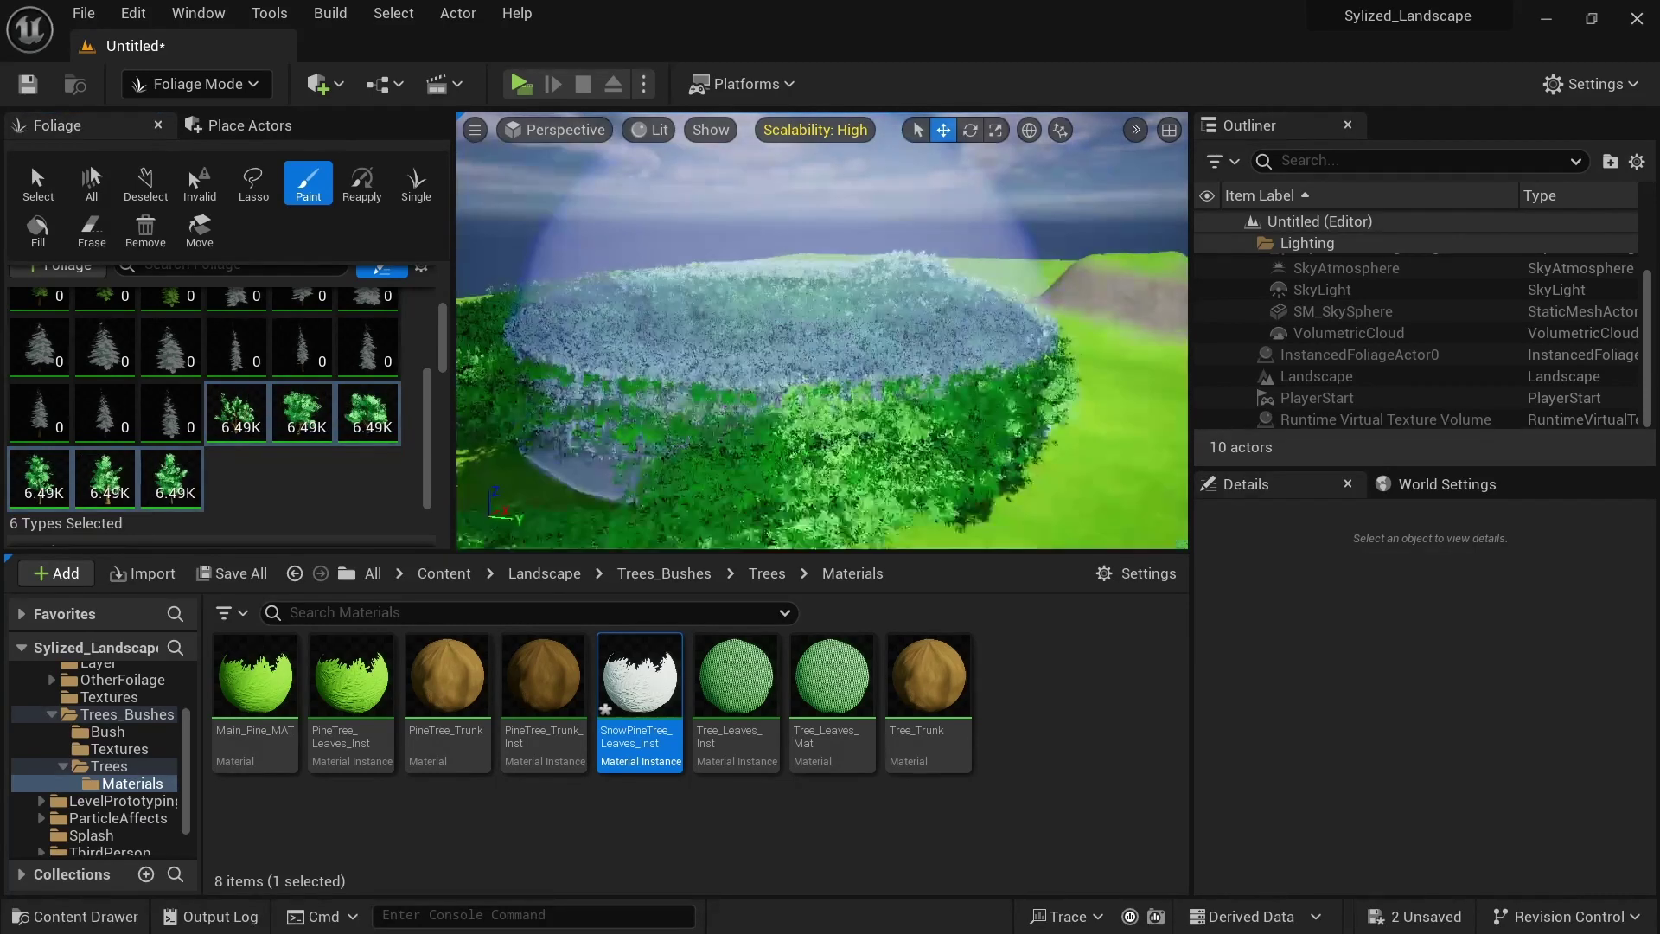
Undo the last tree painting, then select all foliage types and set their density to 0.1
key(ctrl+z)
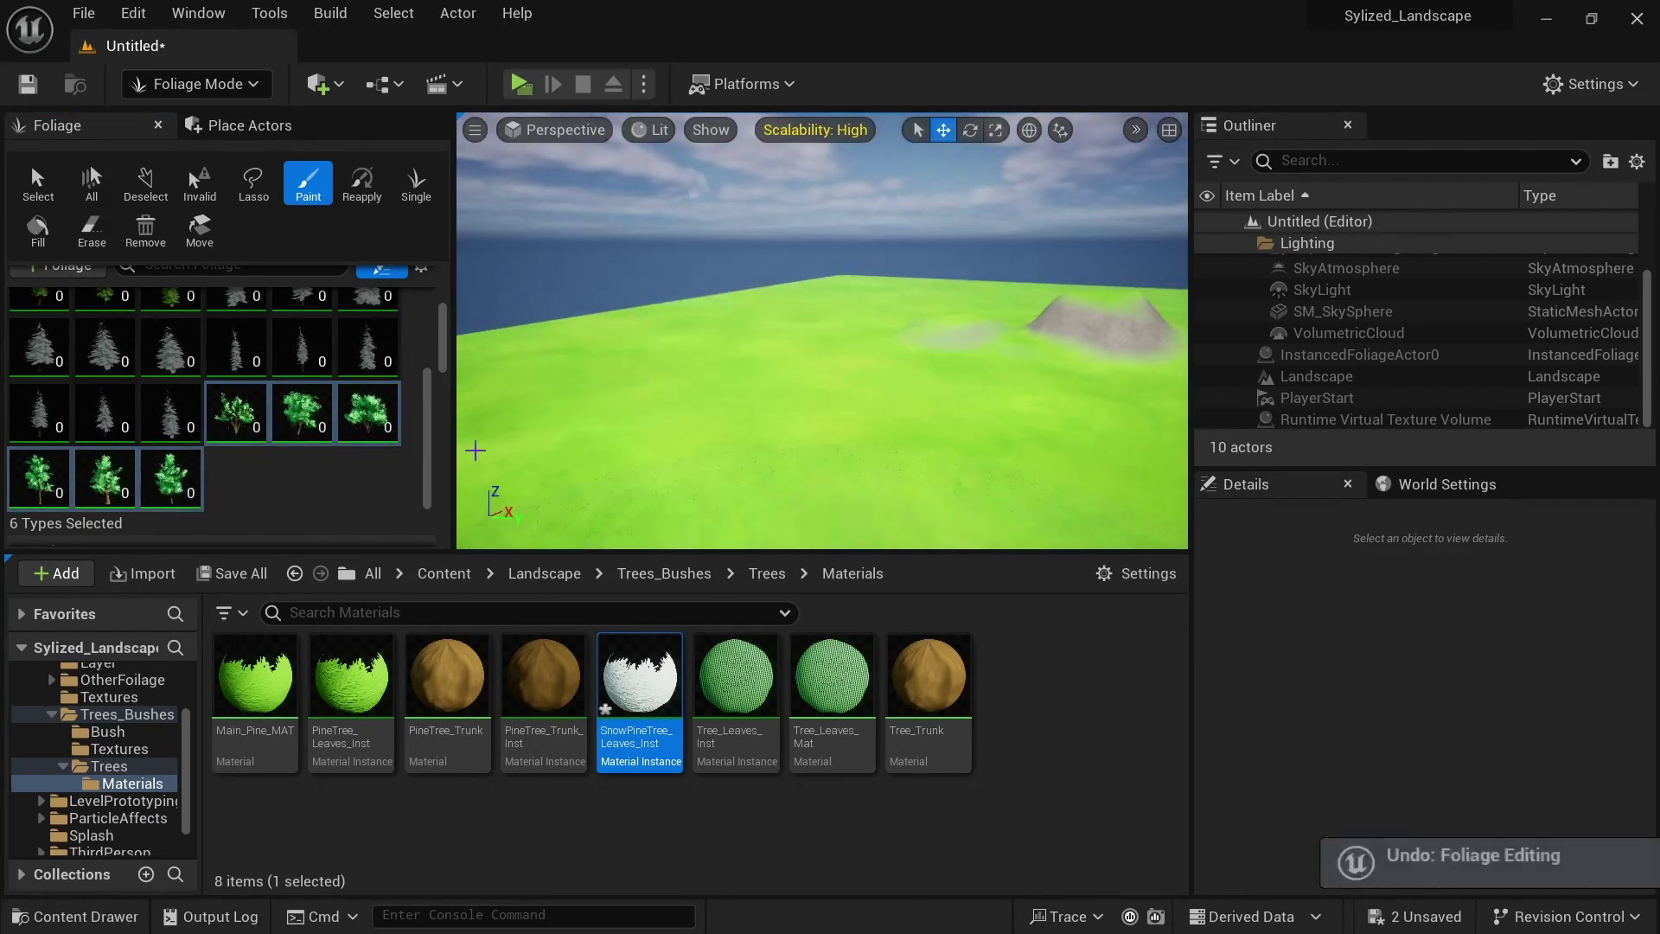
click(37, 313)
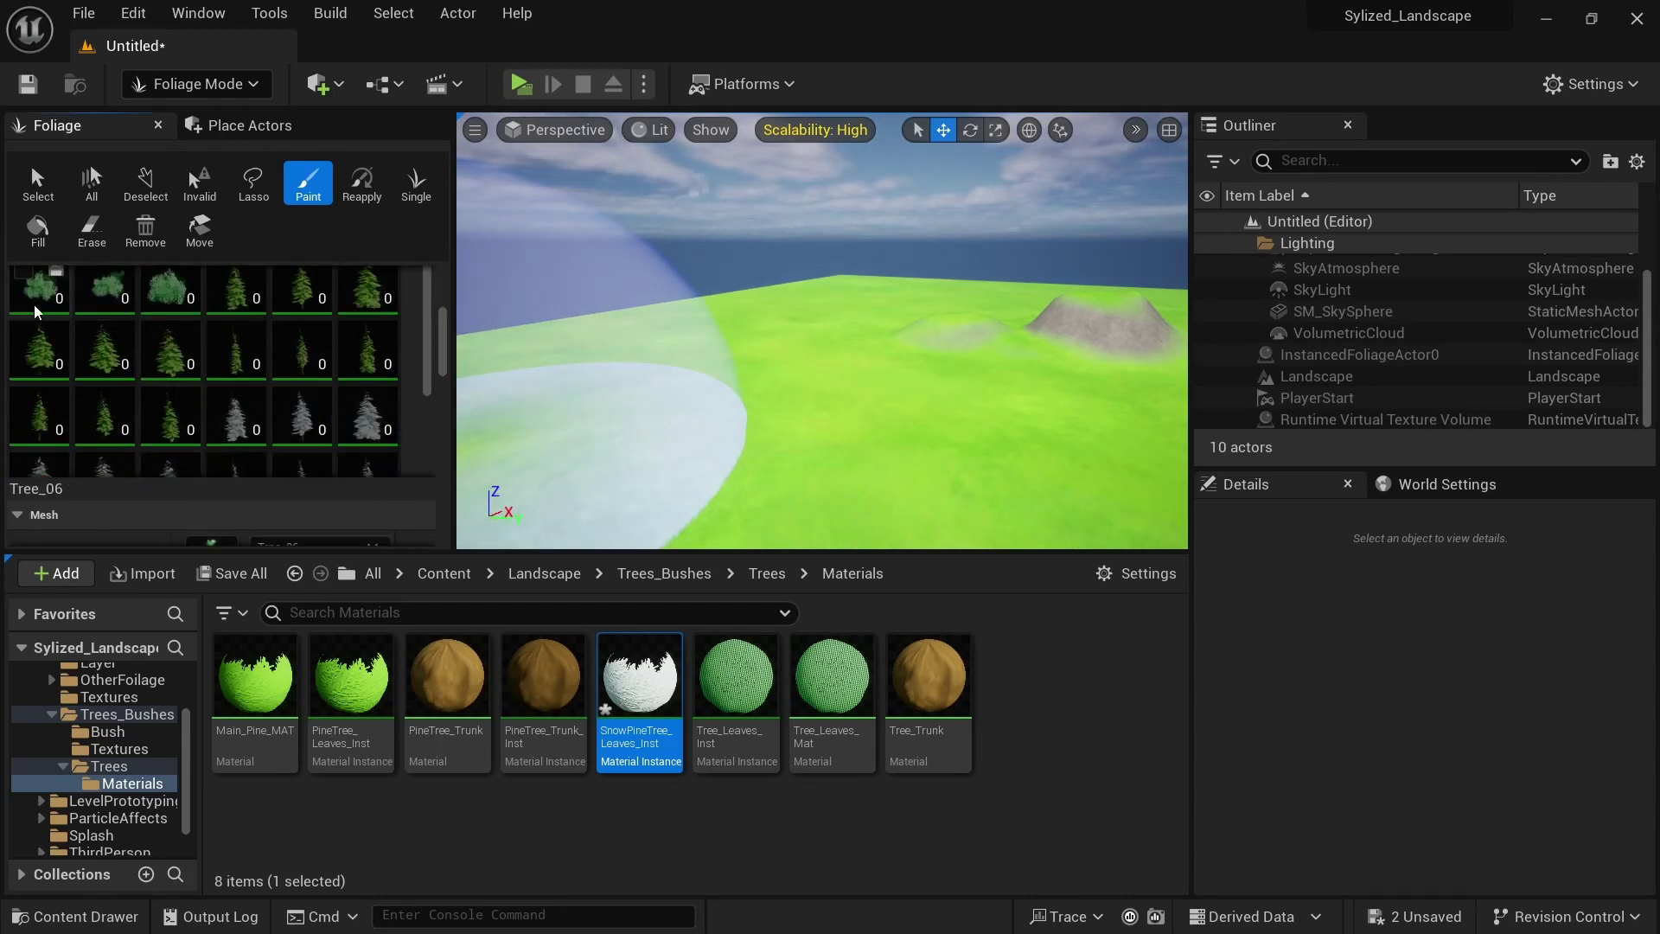
key(ctrl+a)
scroll(264, 414, down, 5)
click(256, 417)
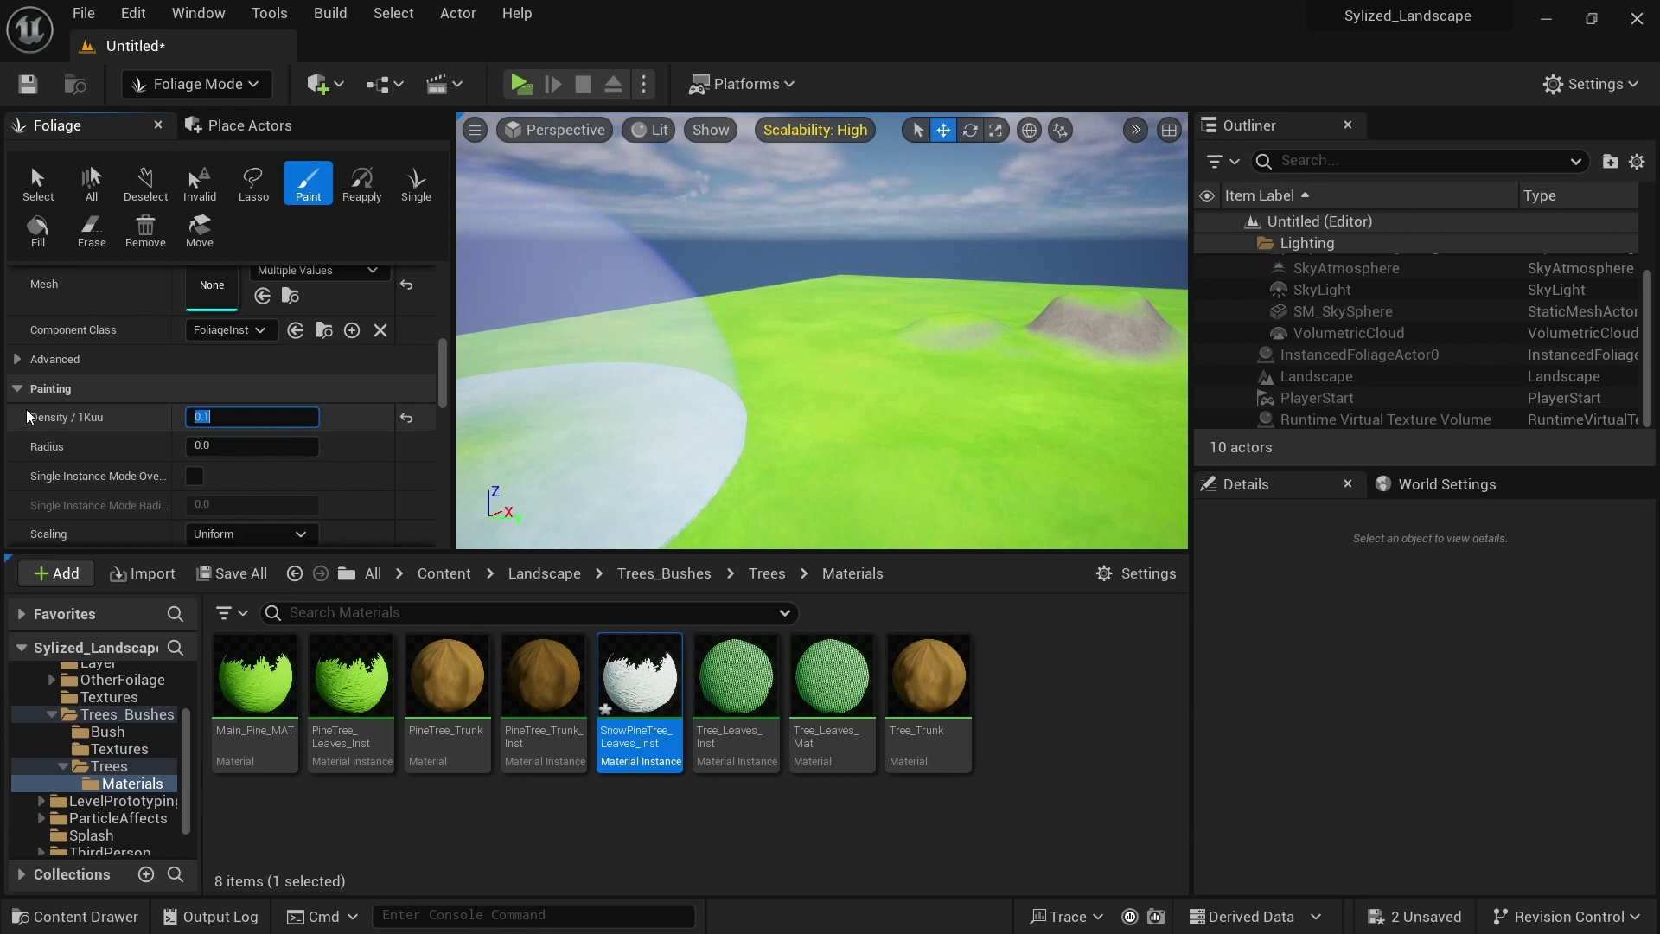
key(Return)
Set the maximum cull distance of all selected foliage types to 100000
scroll(271, 436, down, 8)
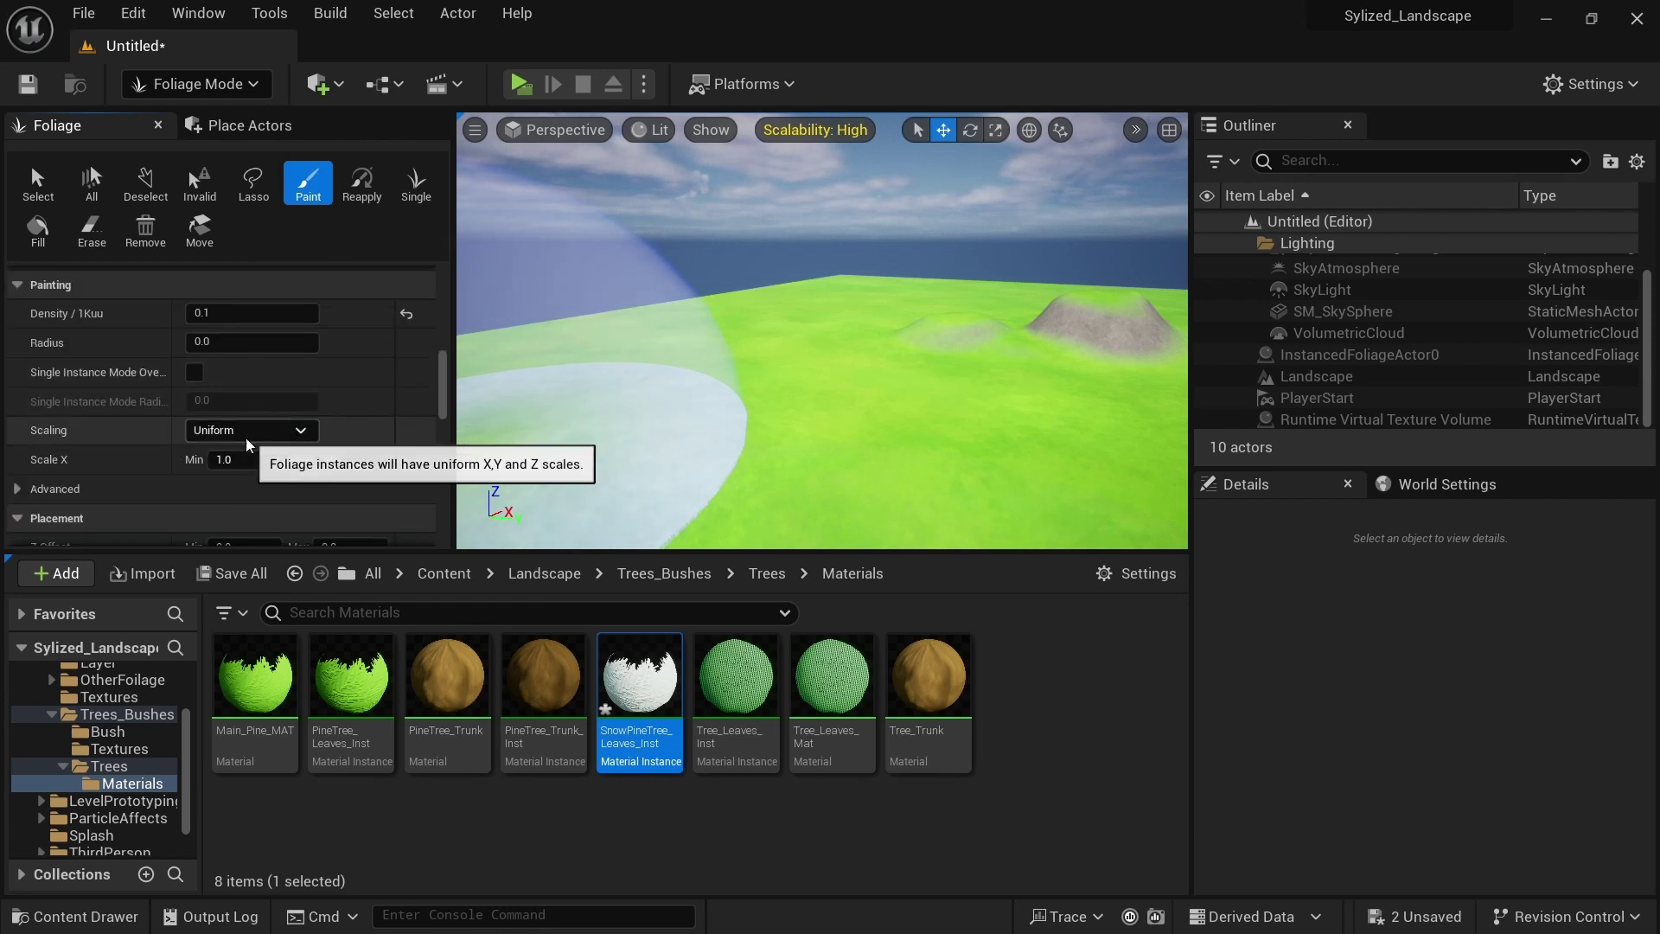
scroll(198, 454, down, 5)
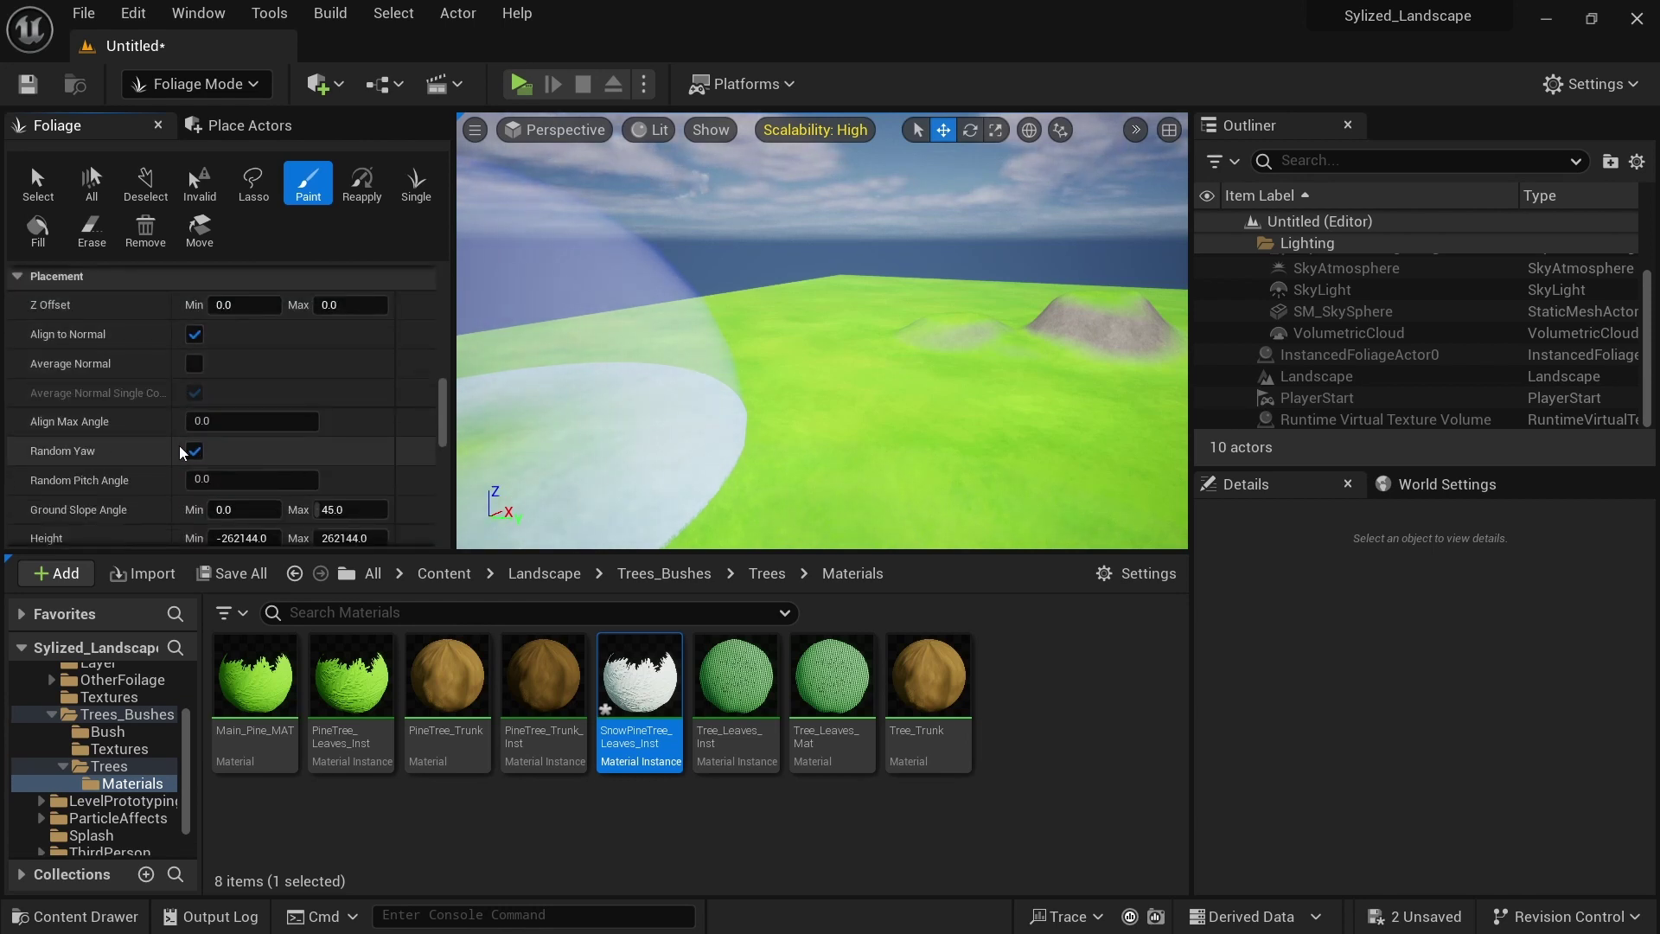
scroll(166, 459, down, 2)
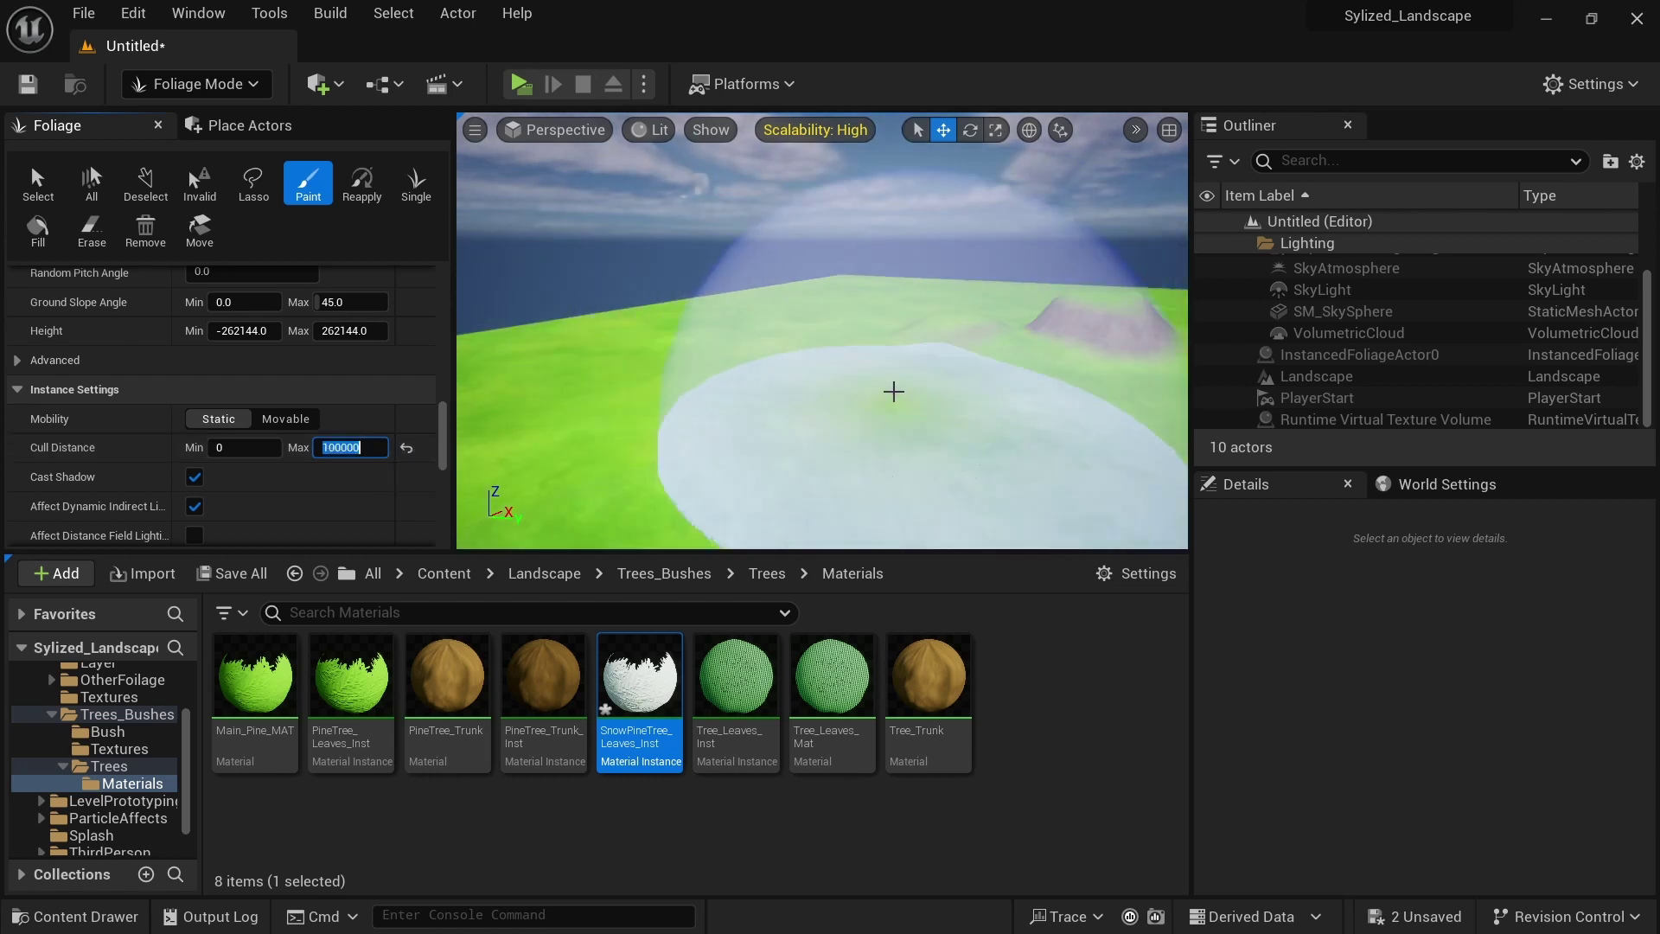
Paint a test patch of all foliage types and move away from it and back to check the culling
click(893, 389)
key(s)
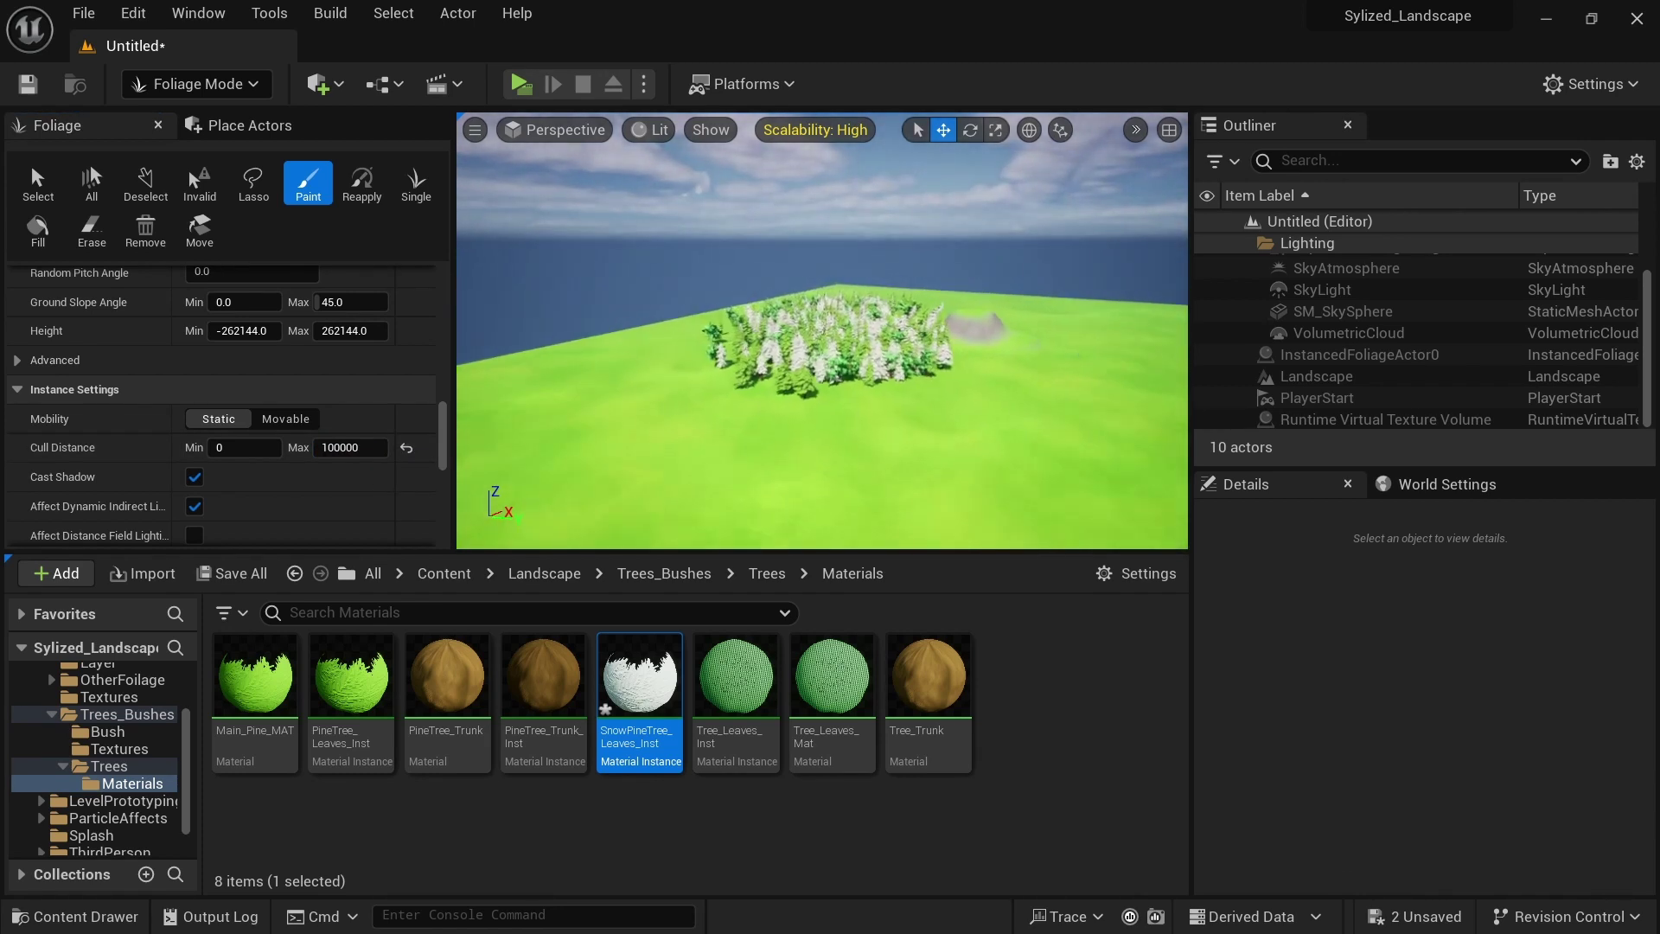
key(s)
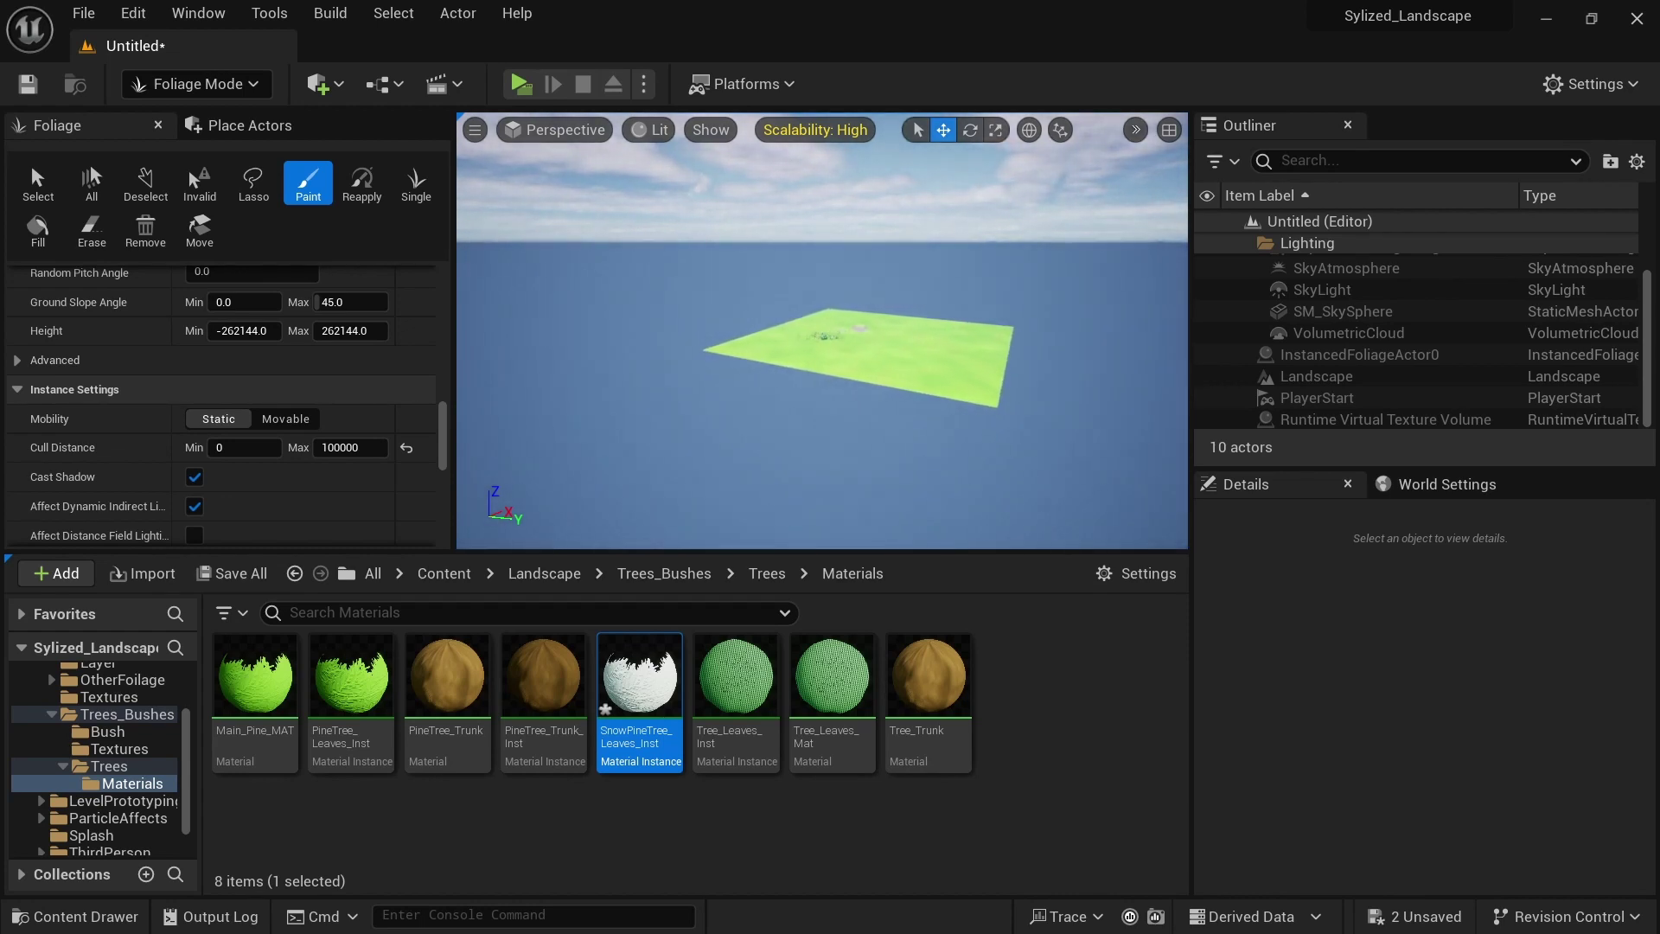
key(w)
key(s)
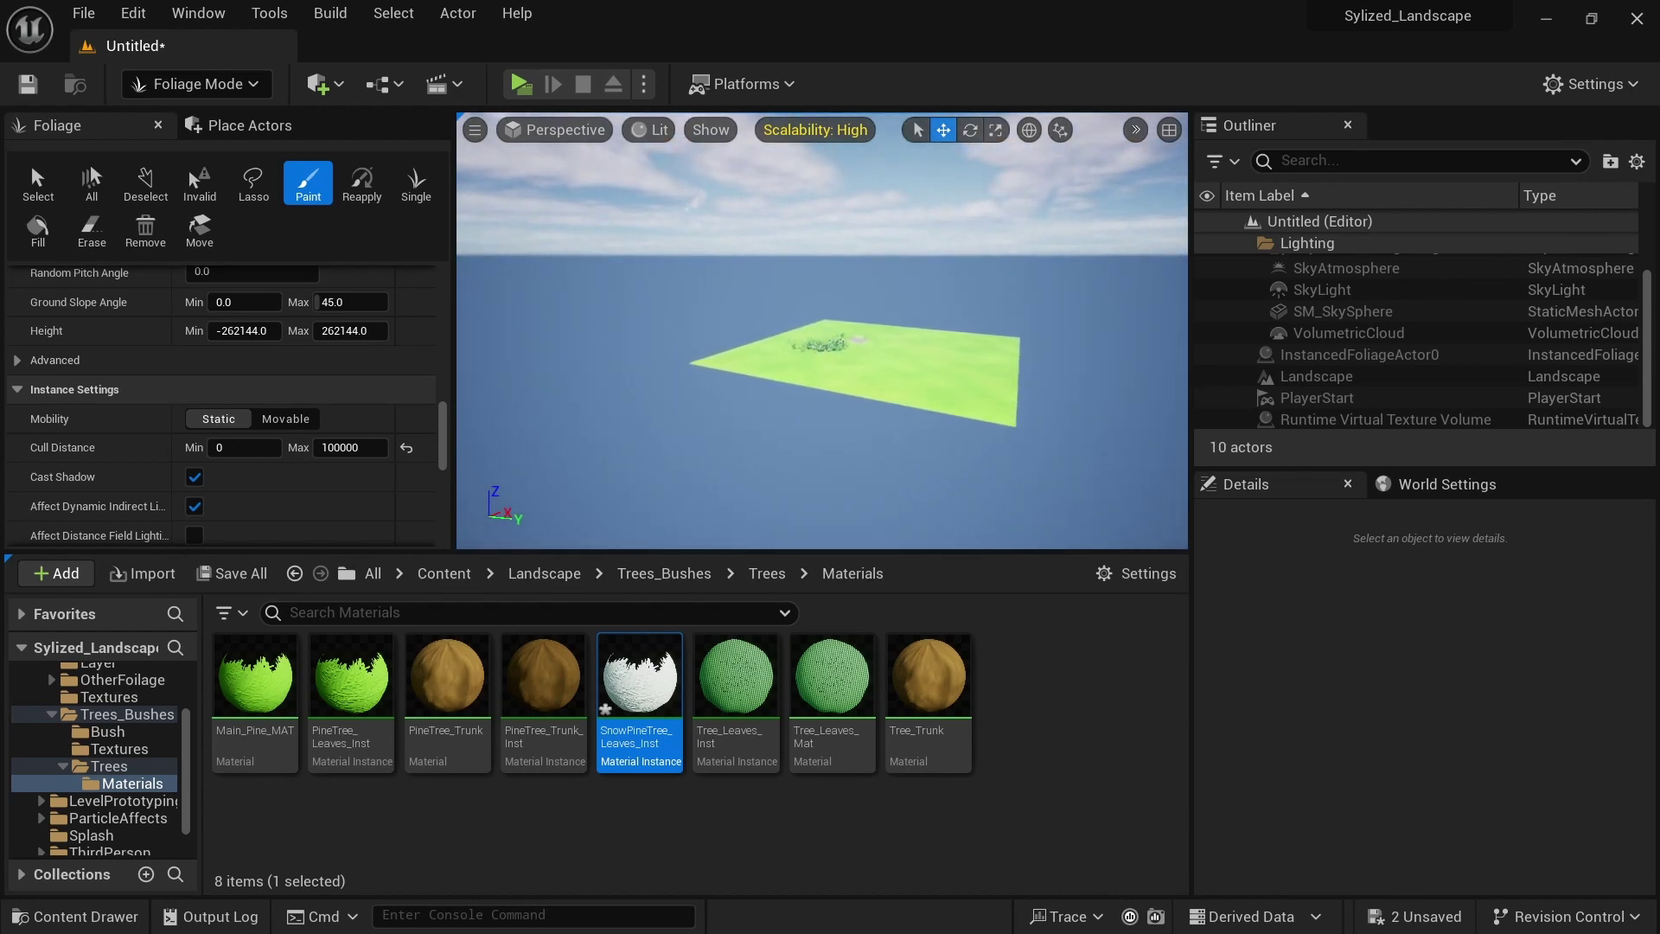
key(w)
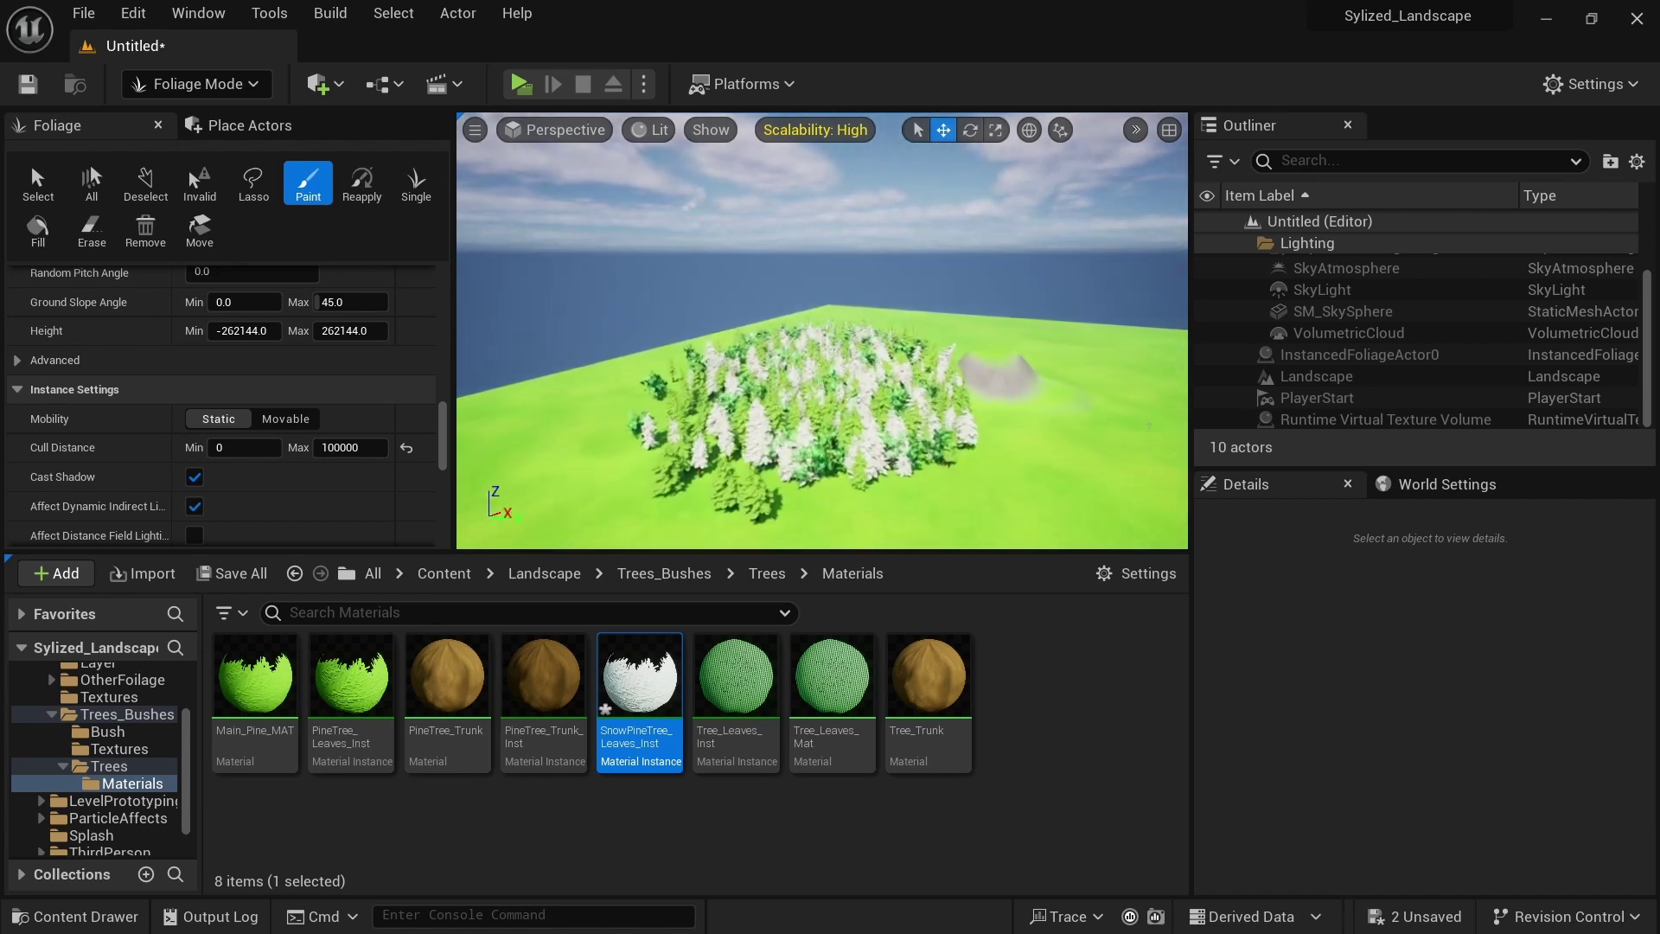
key(w)
key(s)
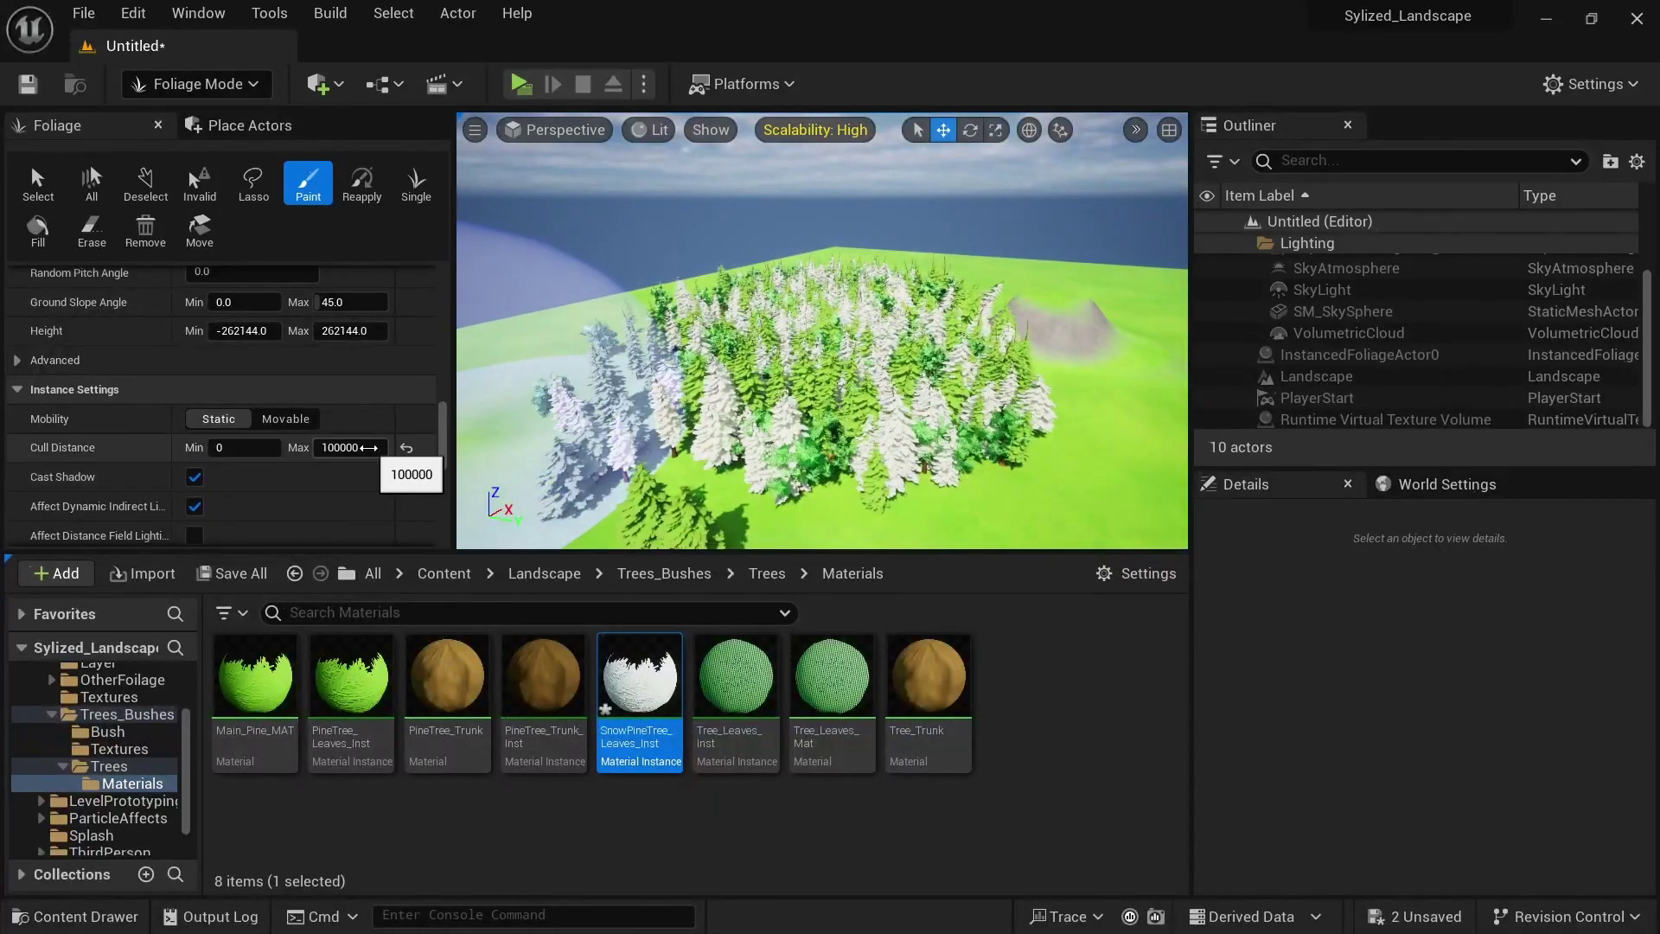
Set the maximum cull distance of all foliage types to 70000 and view the painted patch from a distance
click(369, 447)
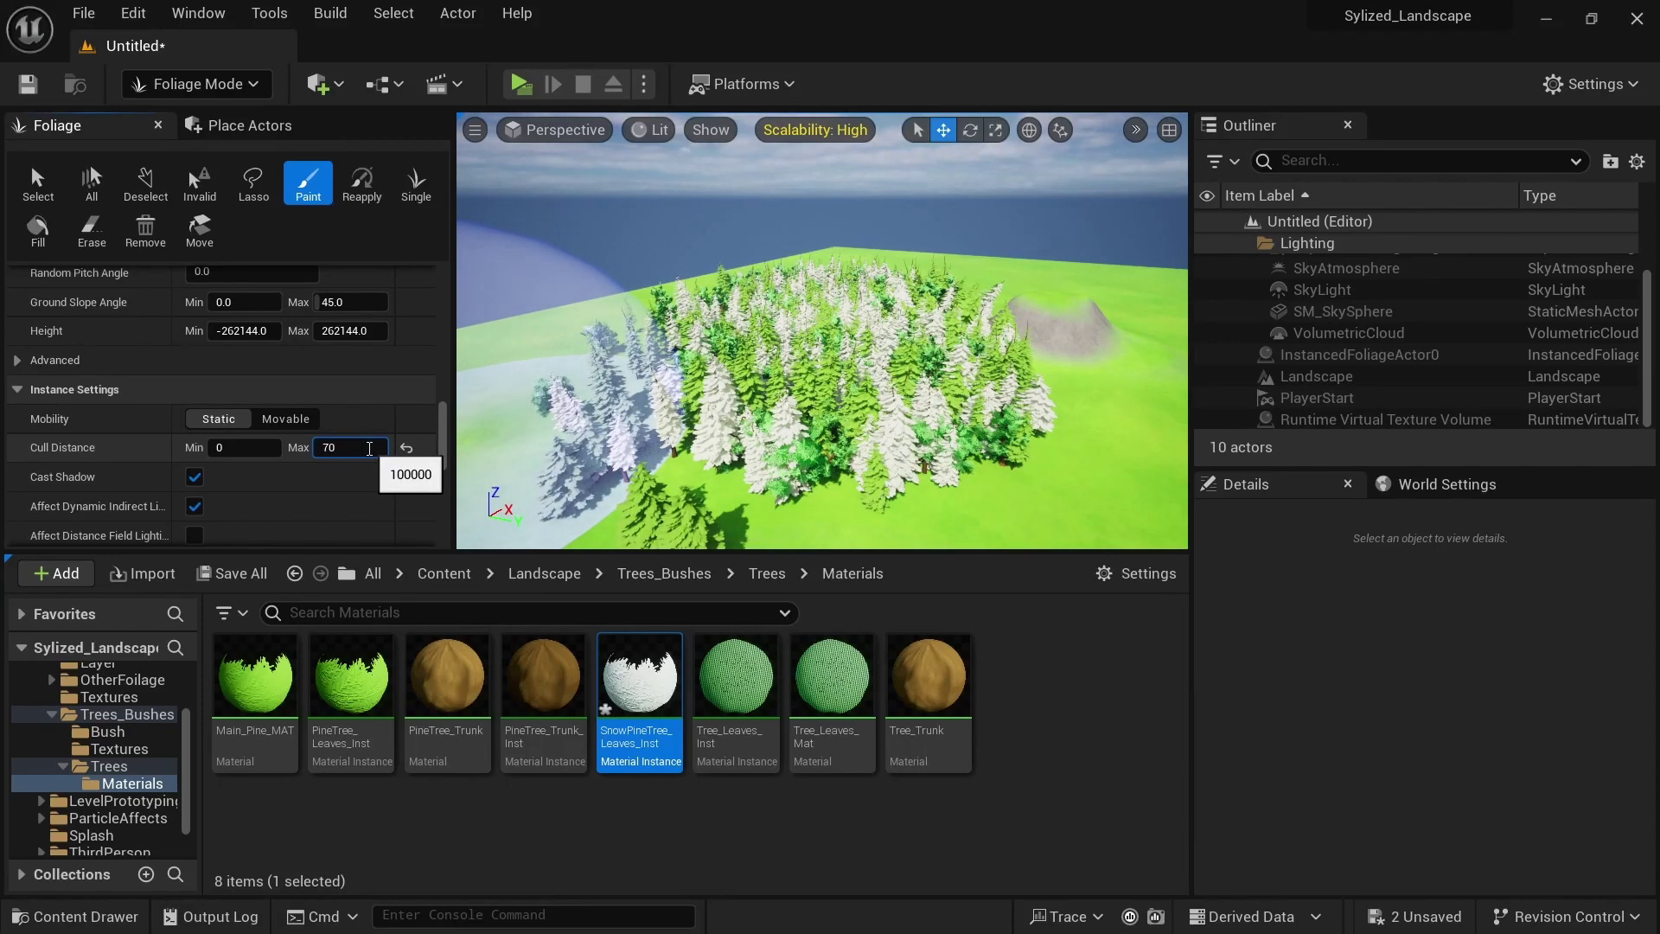
key(s)
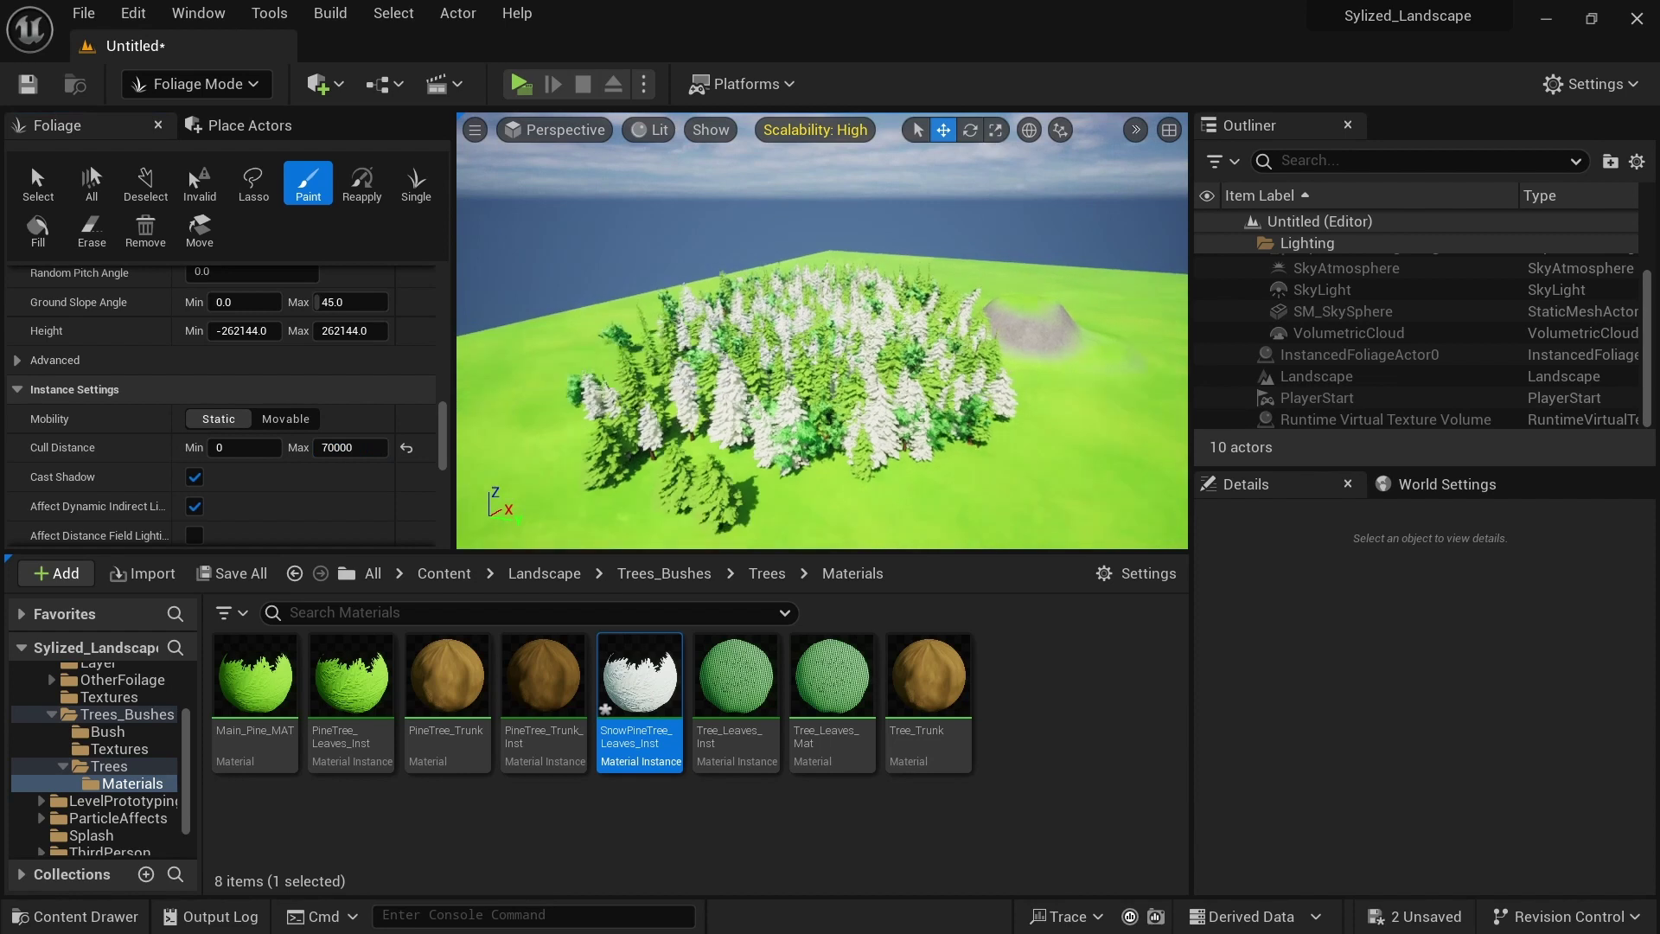
key(w)
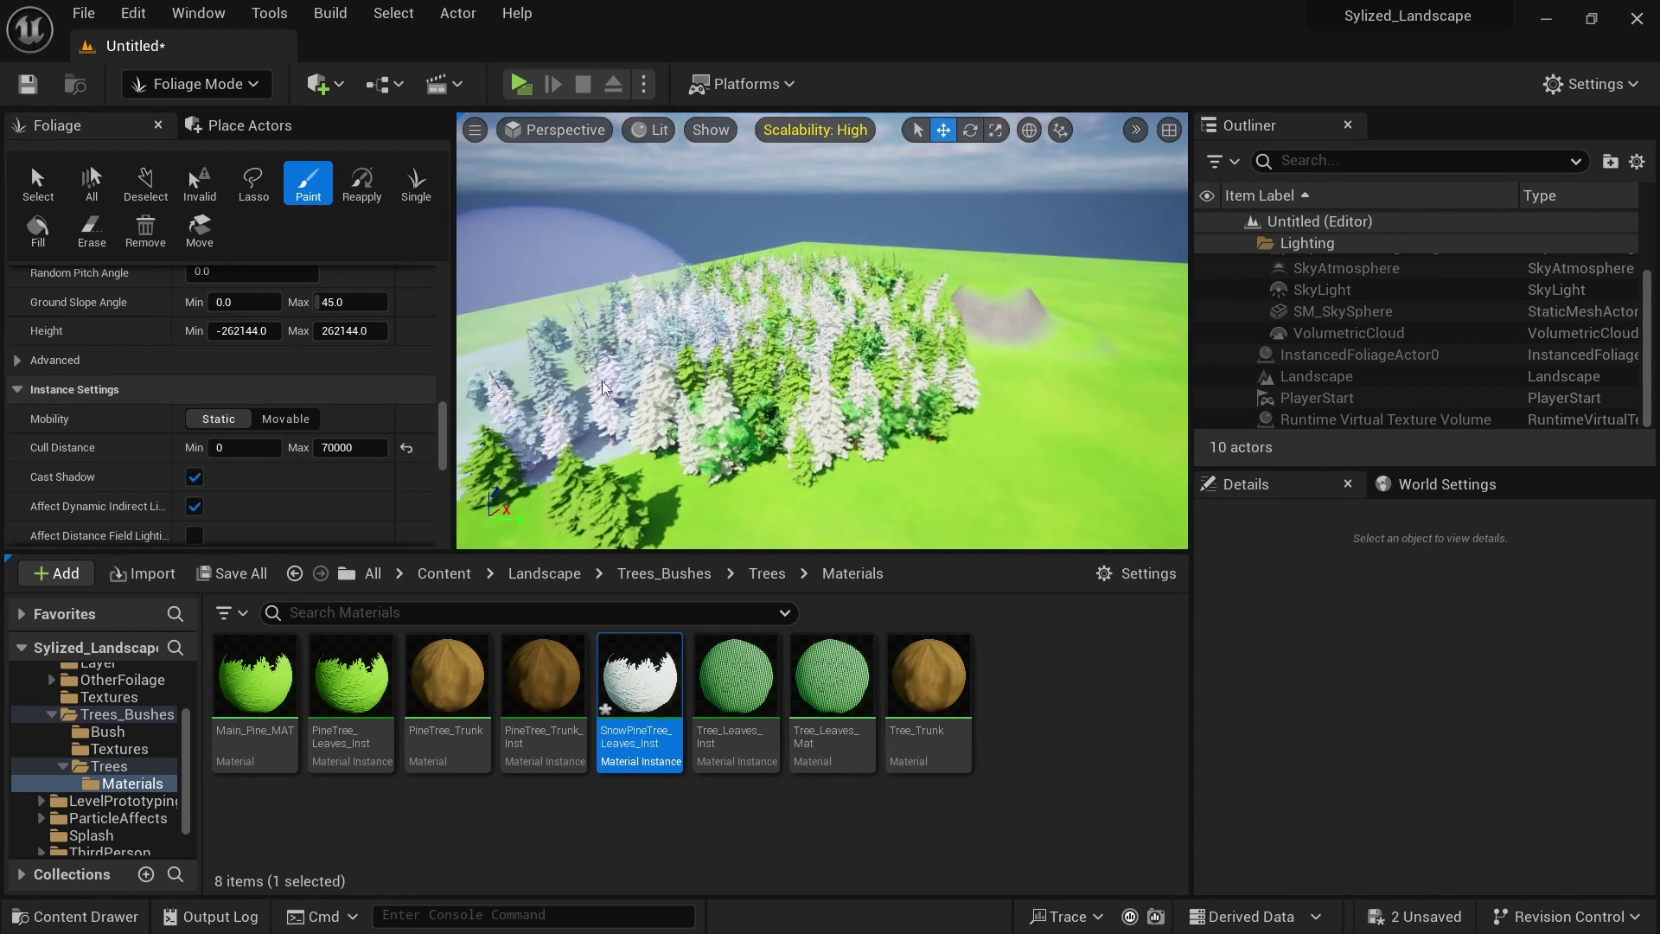
Erase the painted test patch and deactivate all foliage types for painting
click(91, 231)
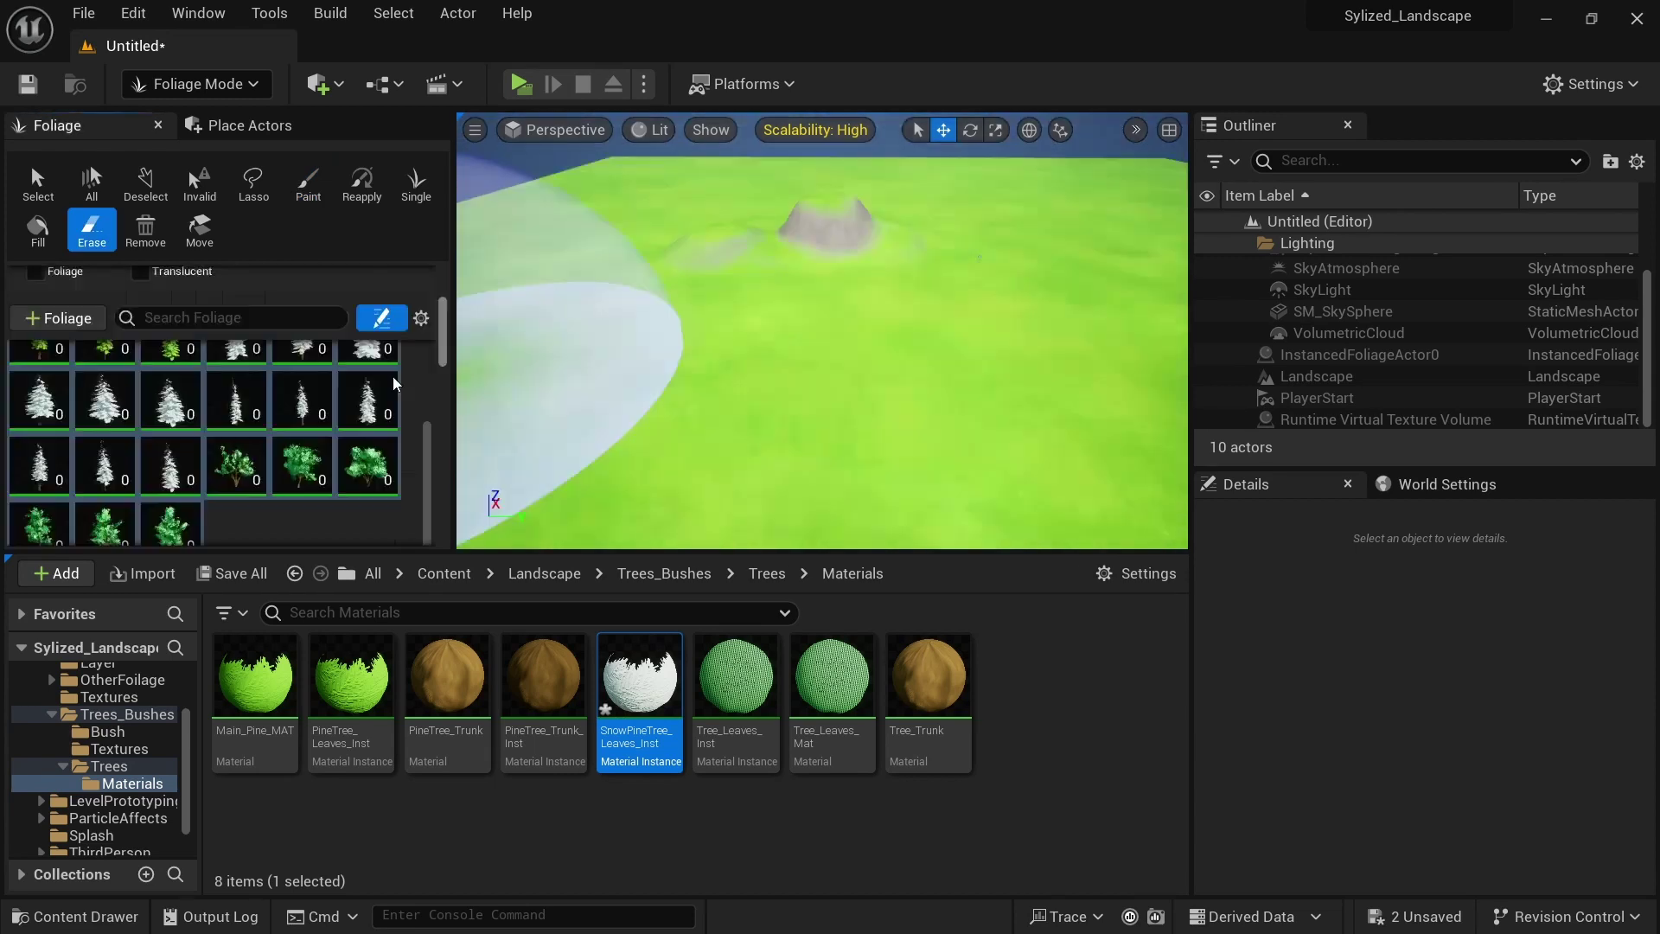
click(236, 463)
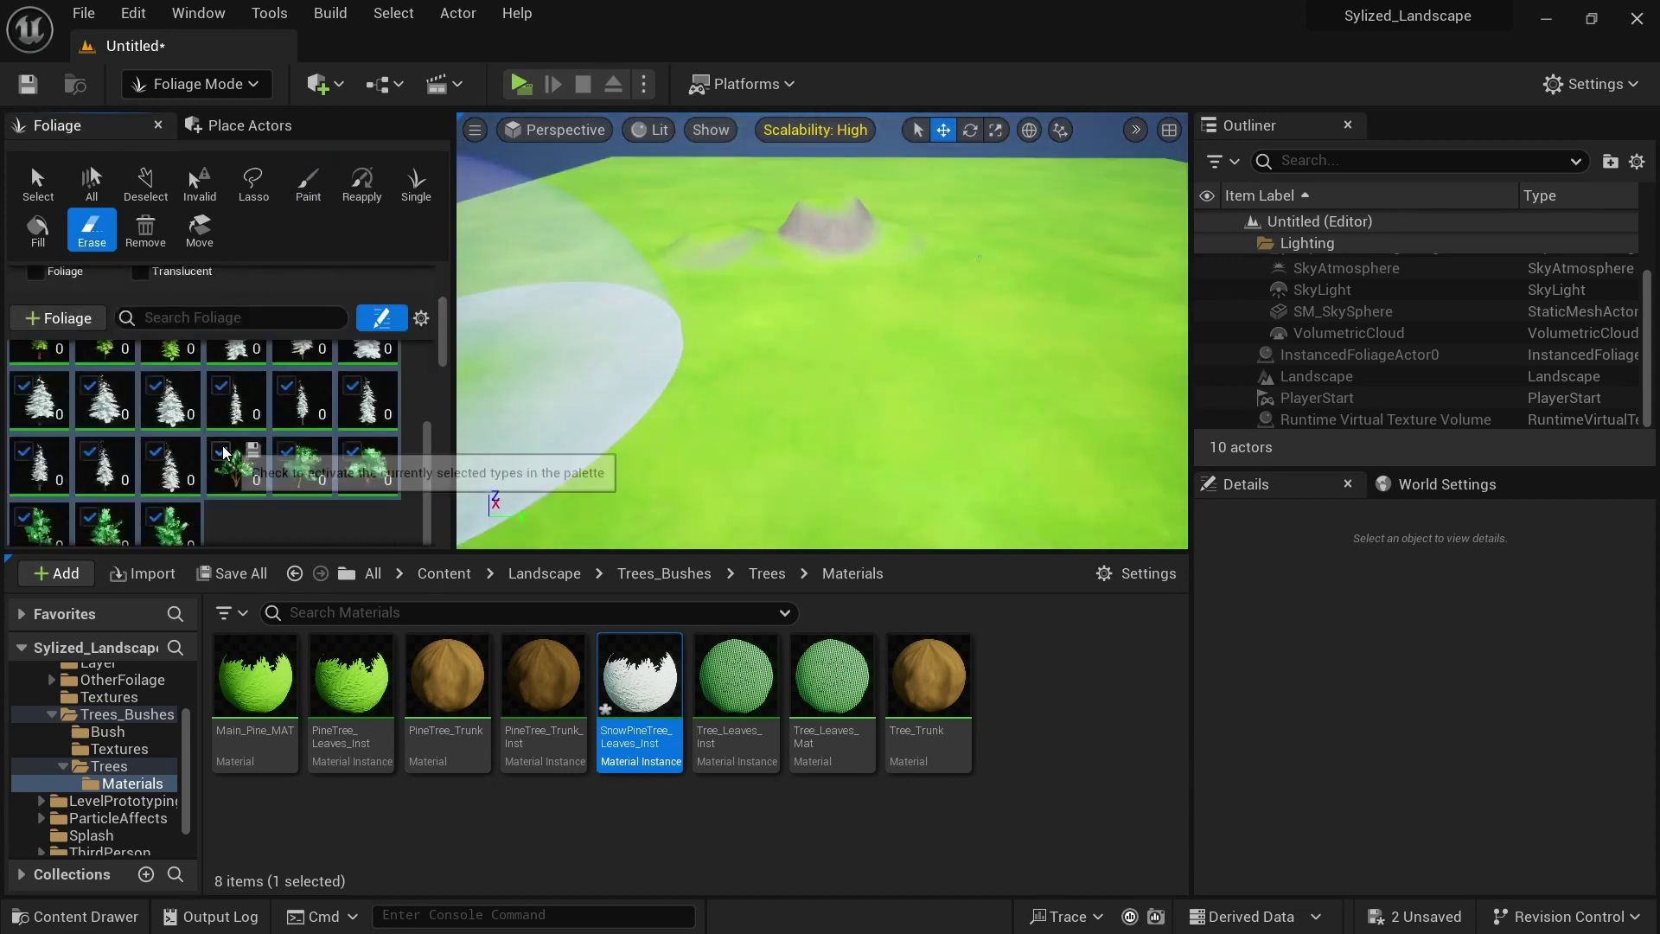
scroll(199, 433, down, 2)
click(188, 447)
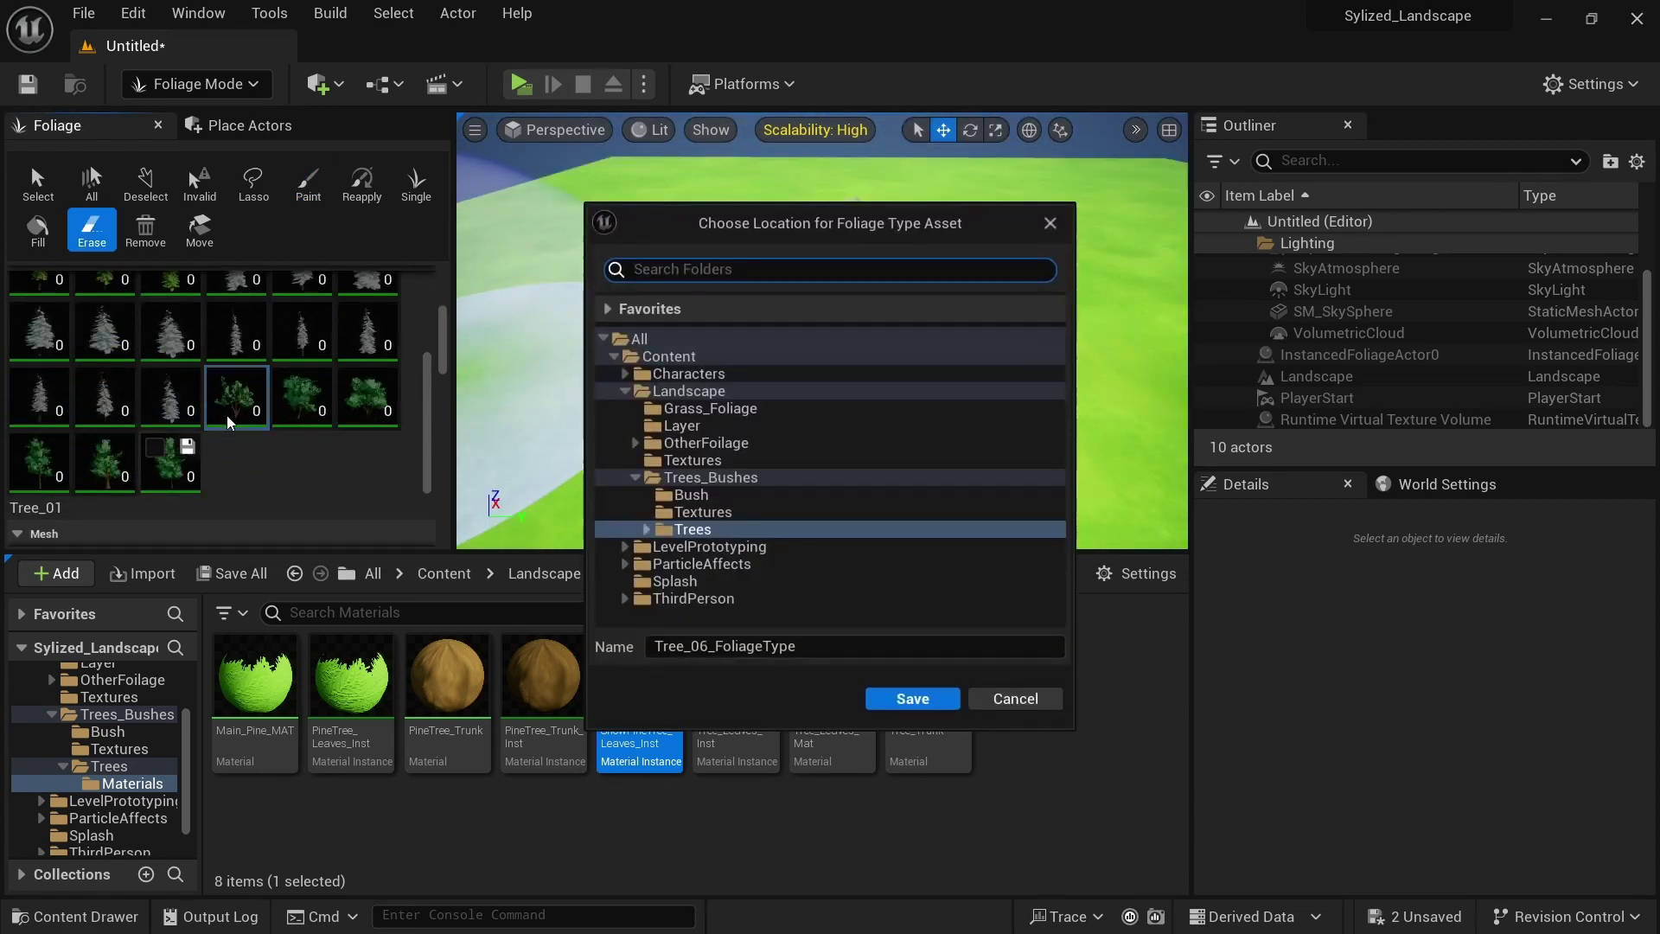
click(912, 699)
Select the six leafy trees and three bushes, and activate them together with the first two green pine types
shift+click(229, 391)
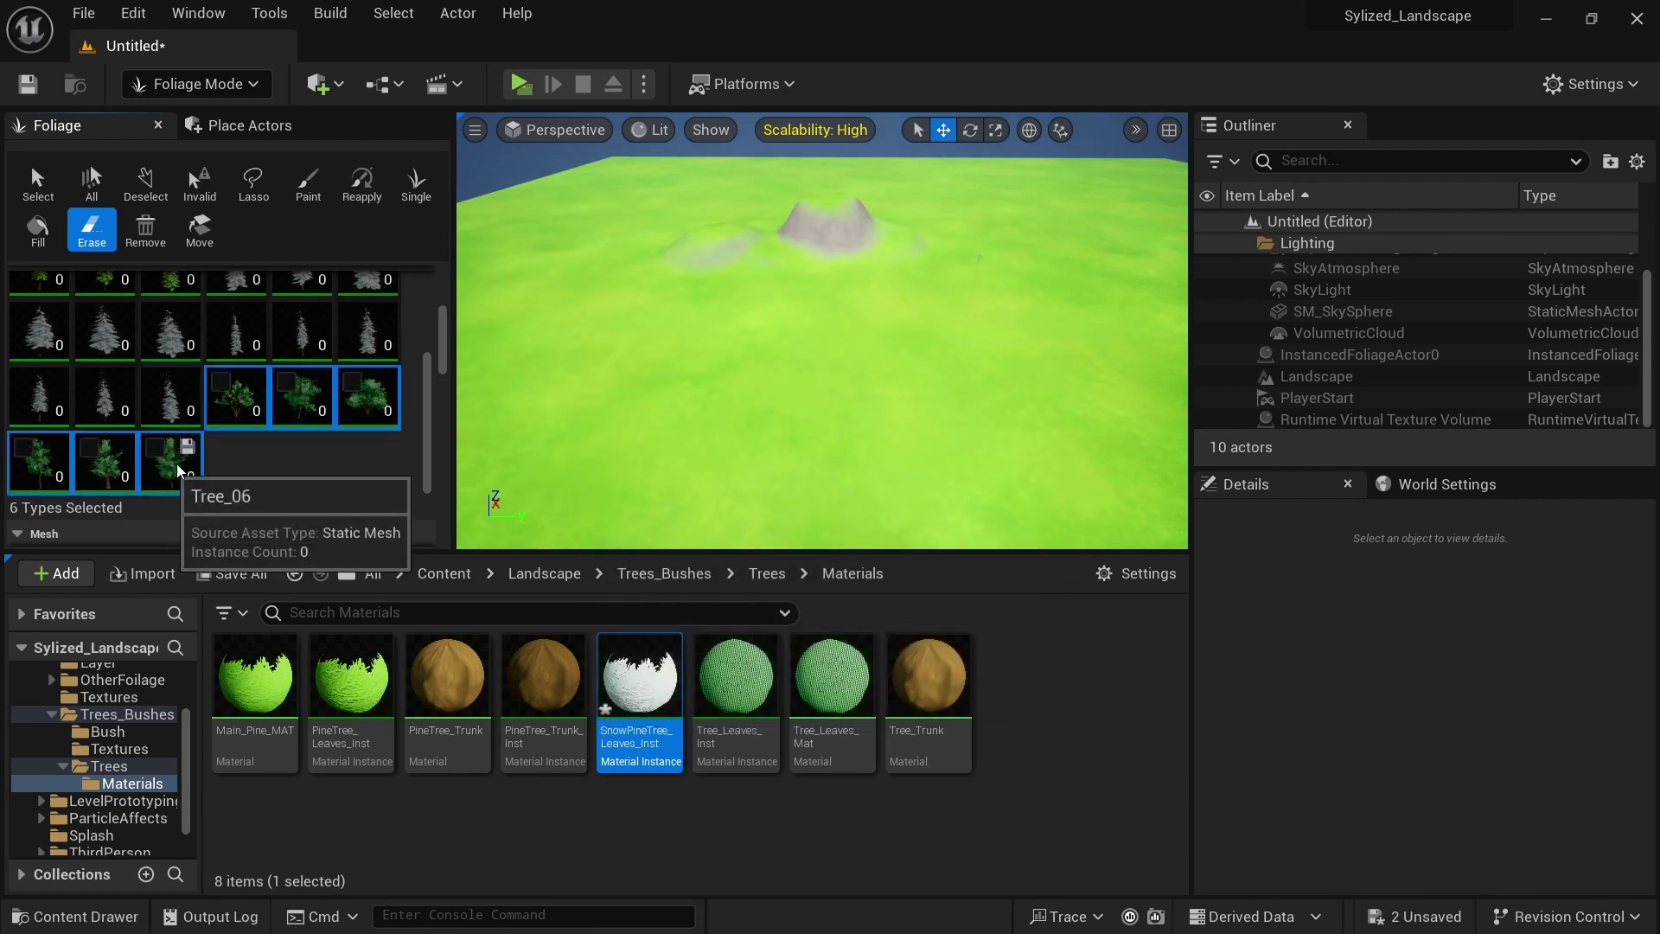
scroll(278, 448, up, 5)
ctrl+click(45, 308)
ctrl+click(147, 327)
ctrl+click(127, 323)
click(90, 291)
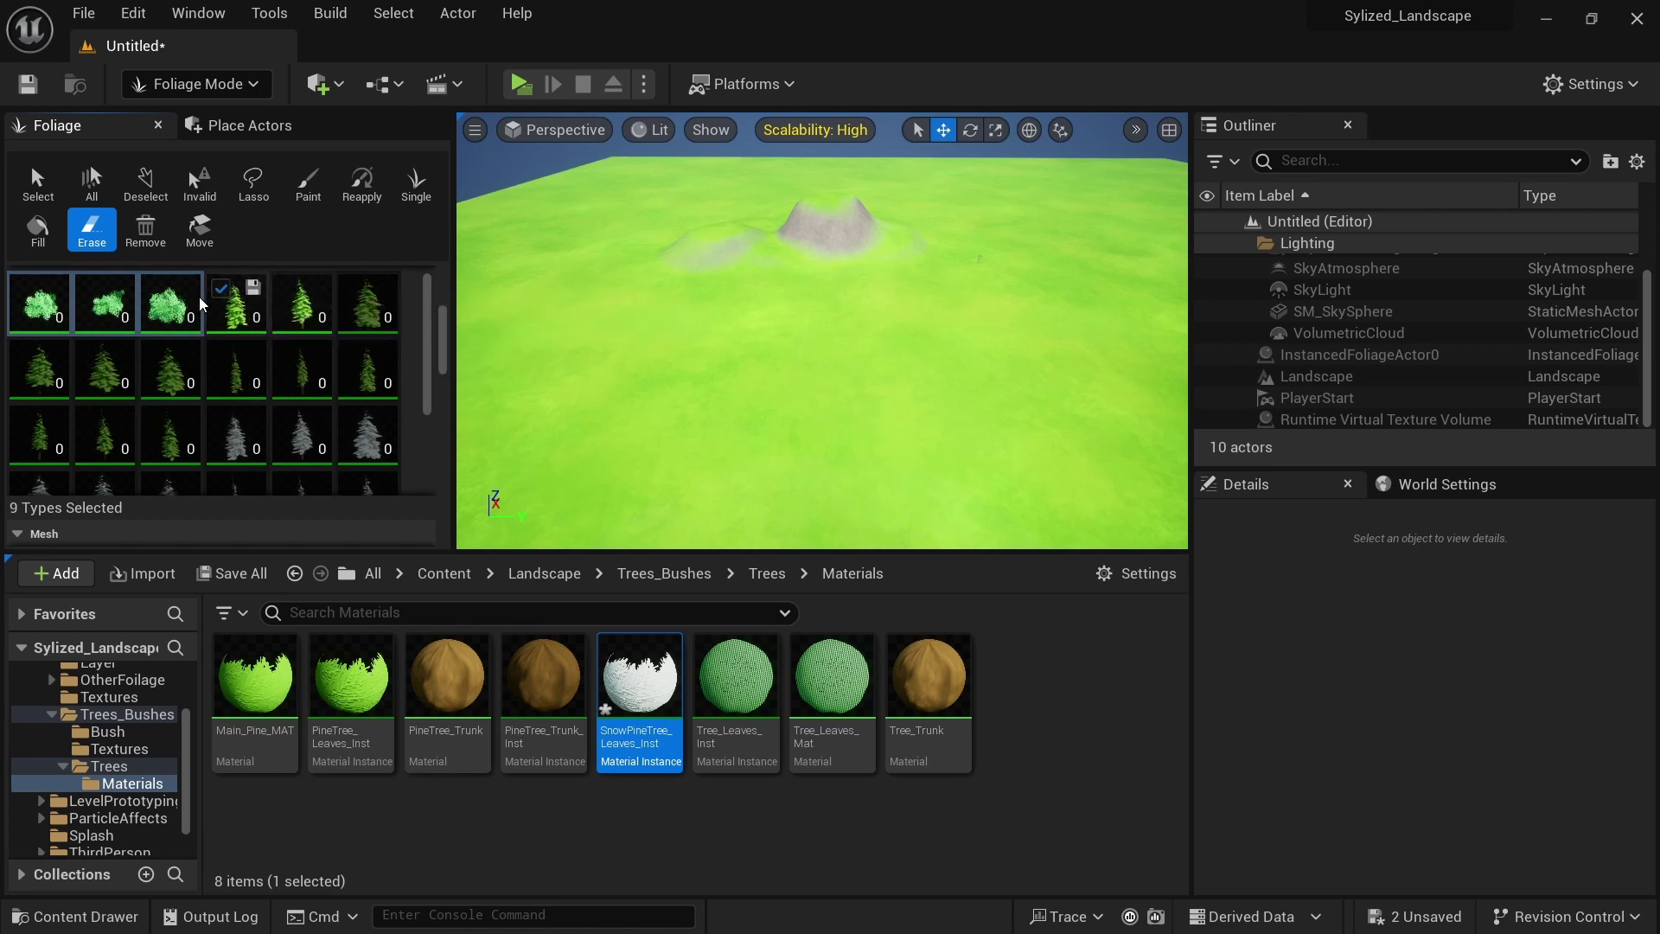
Paint the active trees, pines and bushes onto the open landscape
right_drag(741, 401, 885, 390)
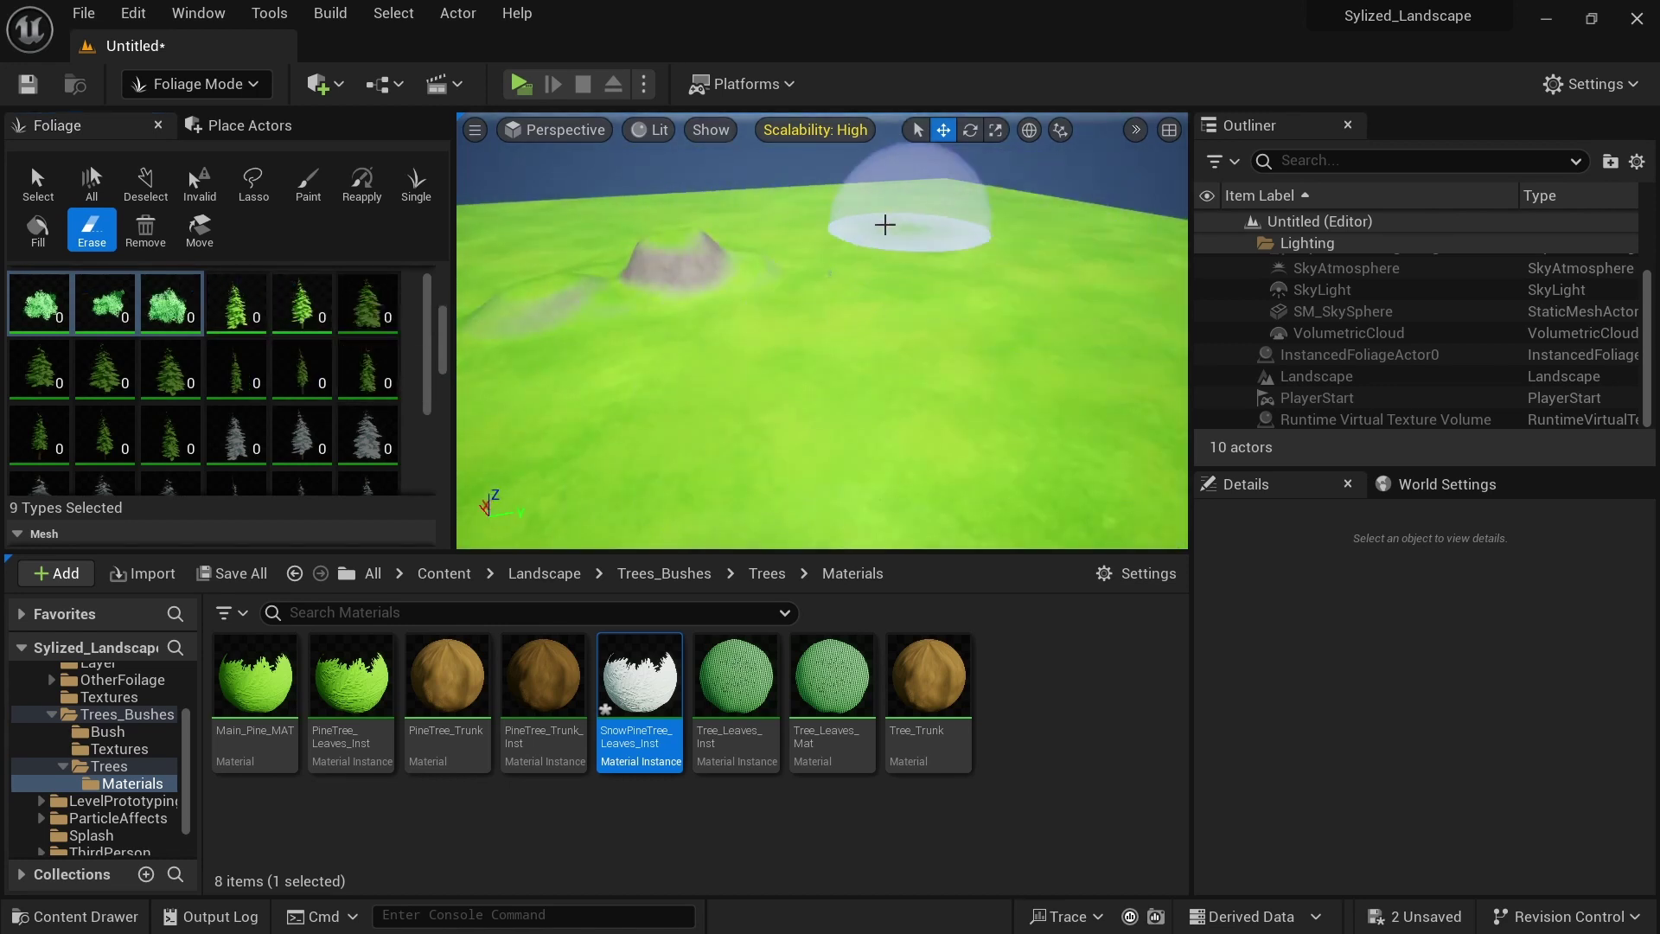
click(308, 183)
click(1024, 337)
right_drag(808, 346, 938, 389)
drag(852, 337, 697, 482)
mouse_move(697, 482)
right_down()
mouse_move(865, 389)
mouse_move(963, 437)
right_up()
Set the foliage paint density to about 0.696 and paint more trees and bushes across the landscape
scroll(410, 285, up, 5)
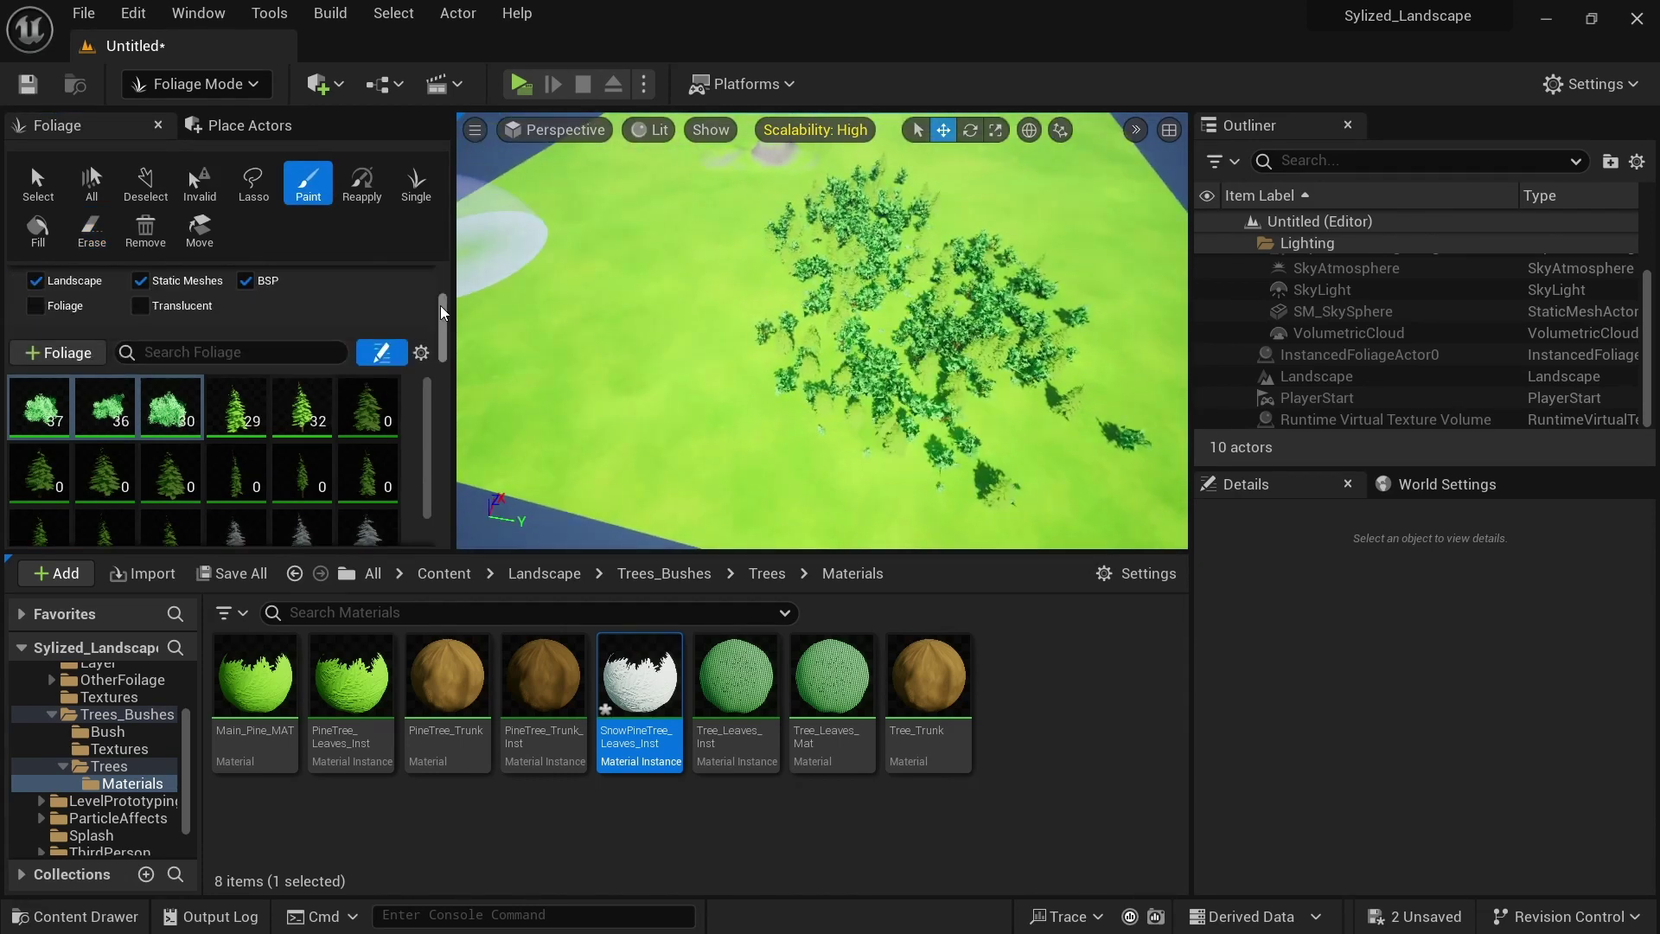
drag(258, 359, 231, 358)
click(588, 298)
right_drag(588, 298, 596, 190)
right_drag(822, 330, 553, 359)
Switch to Selection mode and select the landscape
click(197, 84)
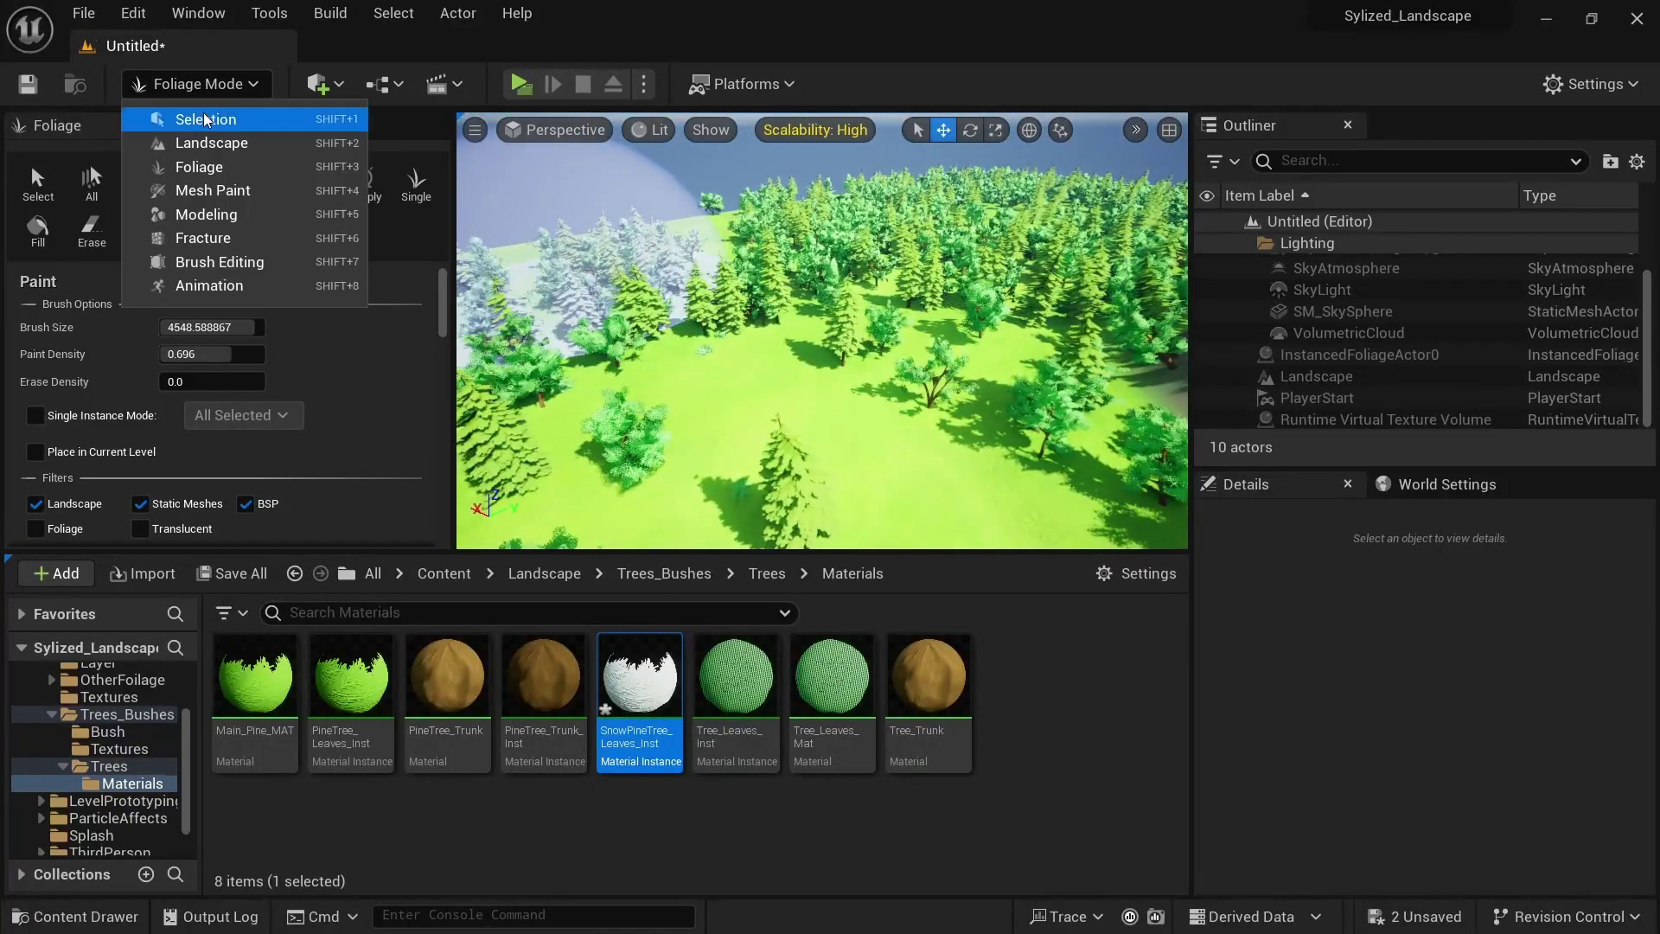
click(186, 115)
click(789, 380)
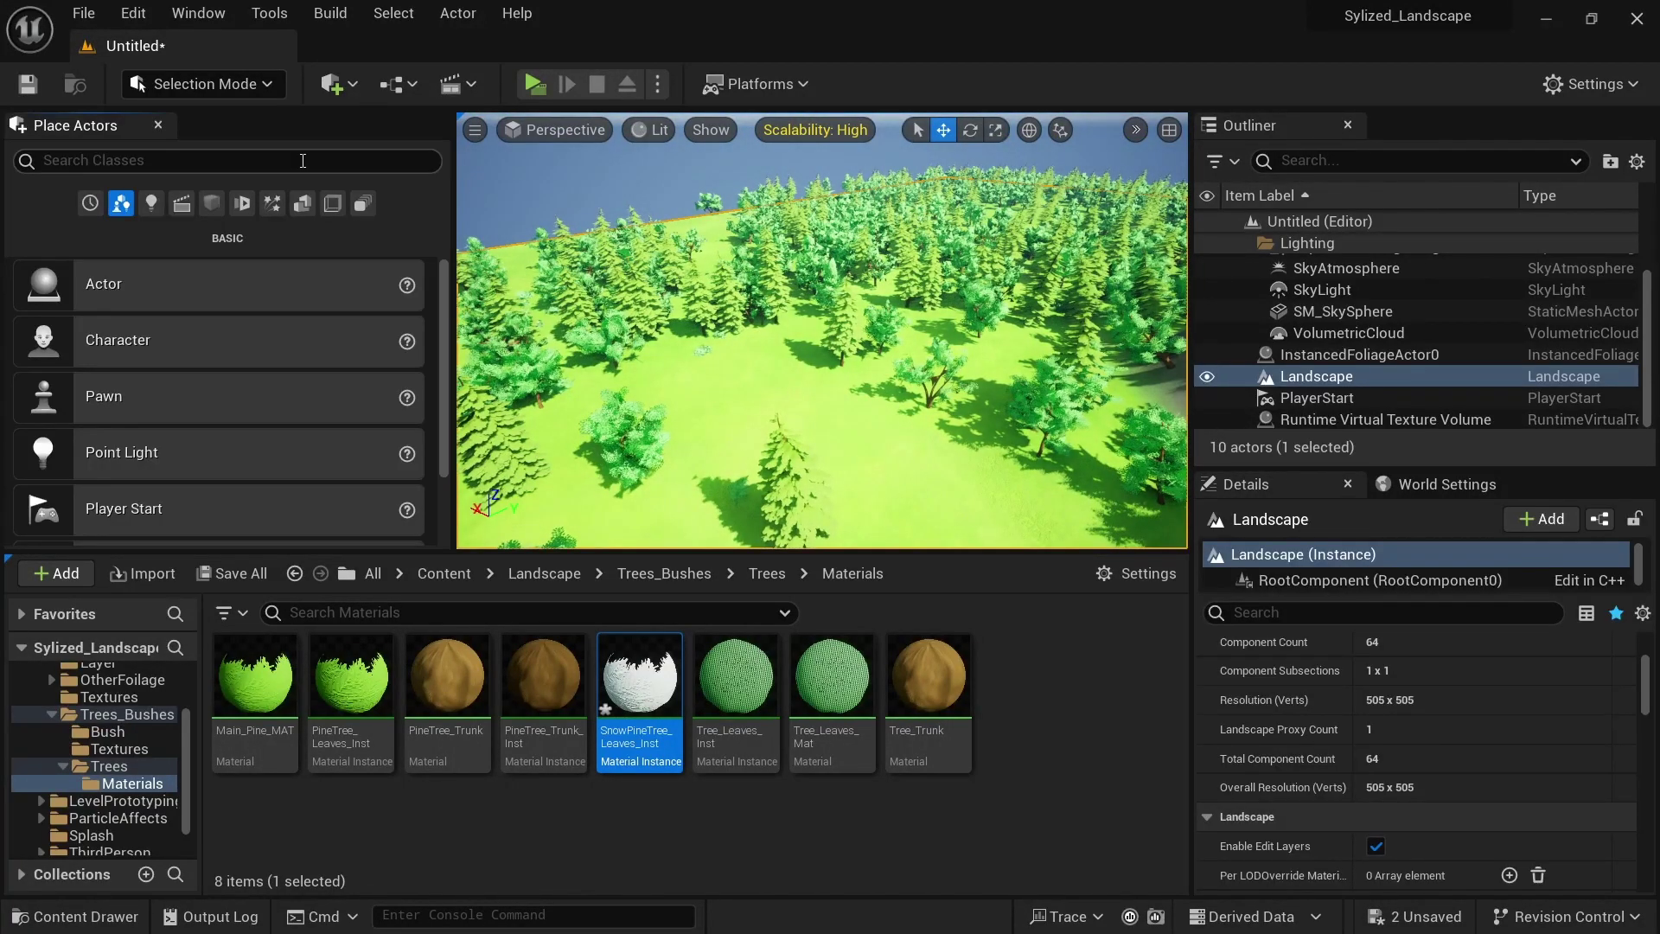
Switch to painting in Landscape mode and choose the Dirt target layer
click(251, 91)
click(258, 142)
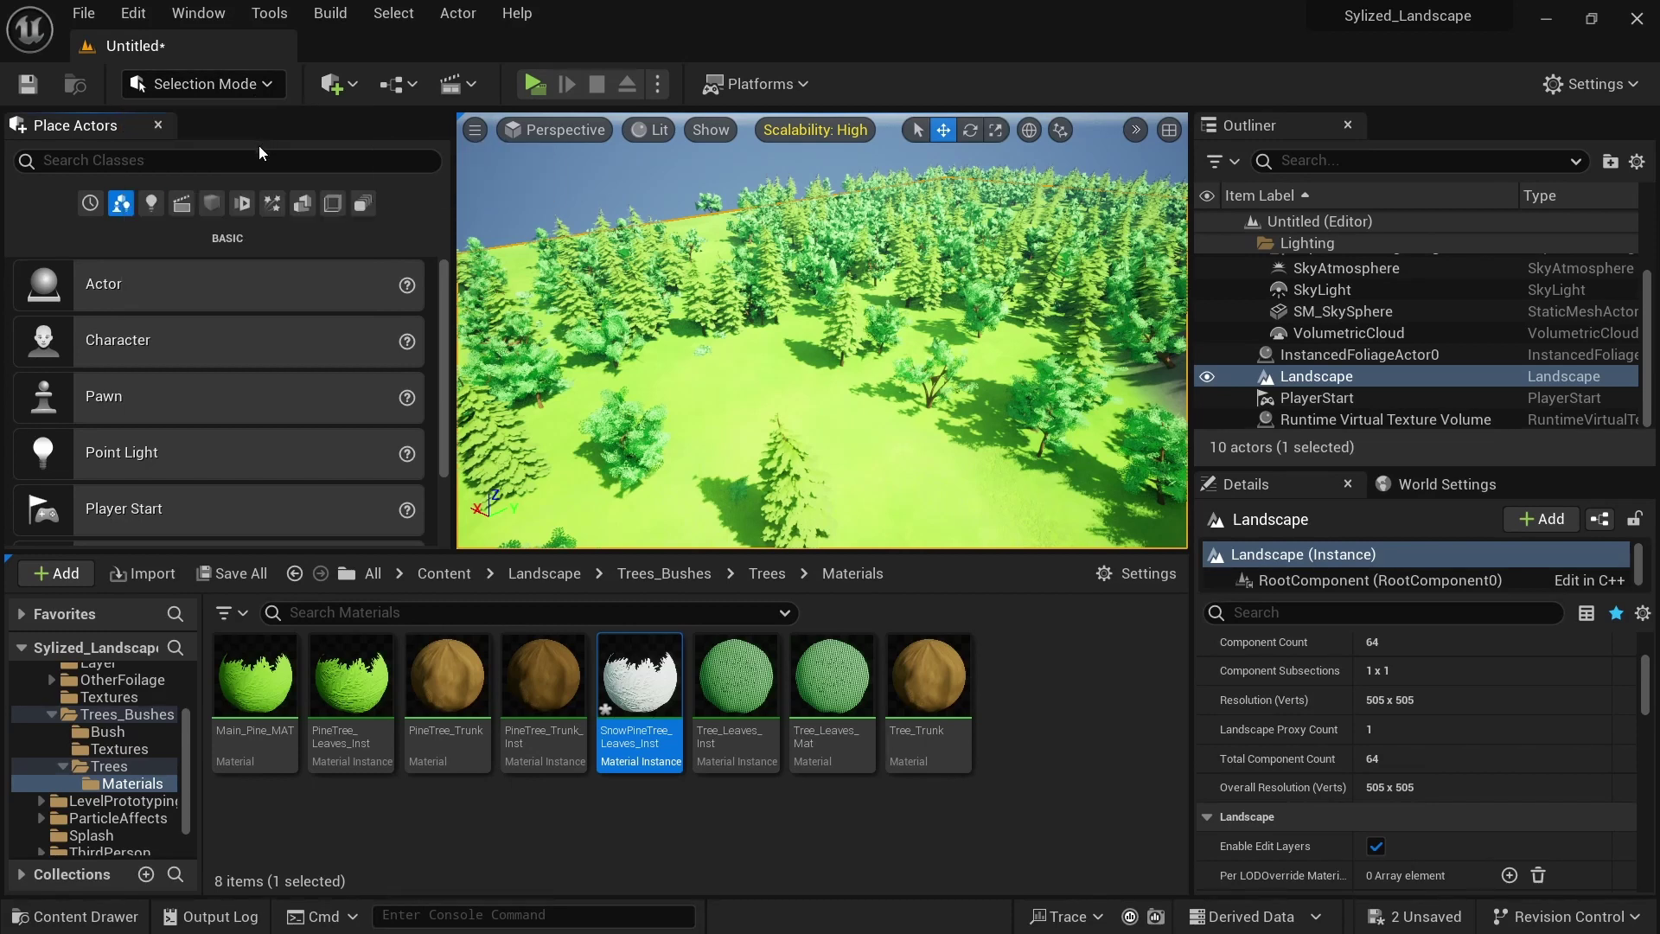
click(300, 164)
scroll(258, 372, down, 5)
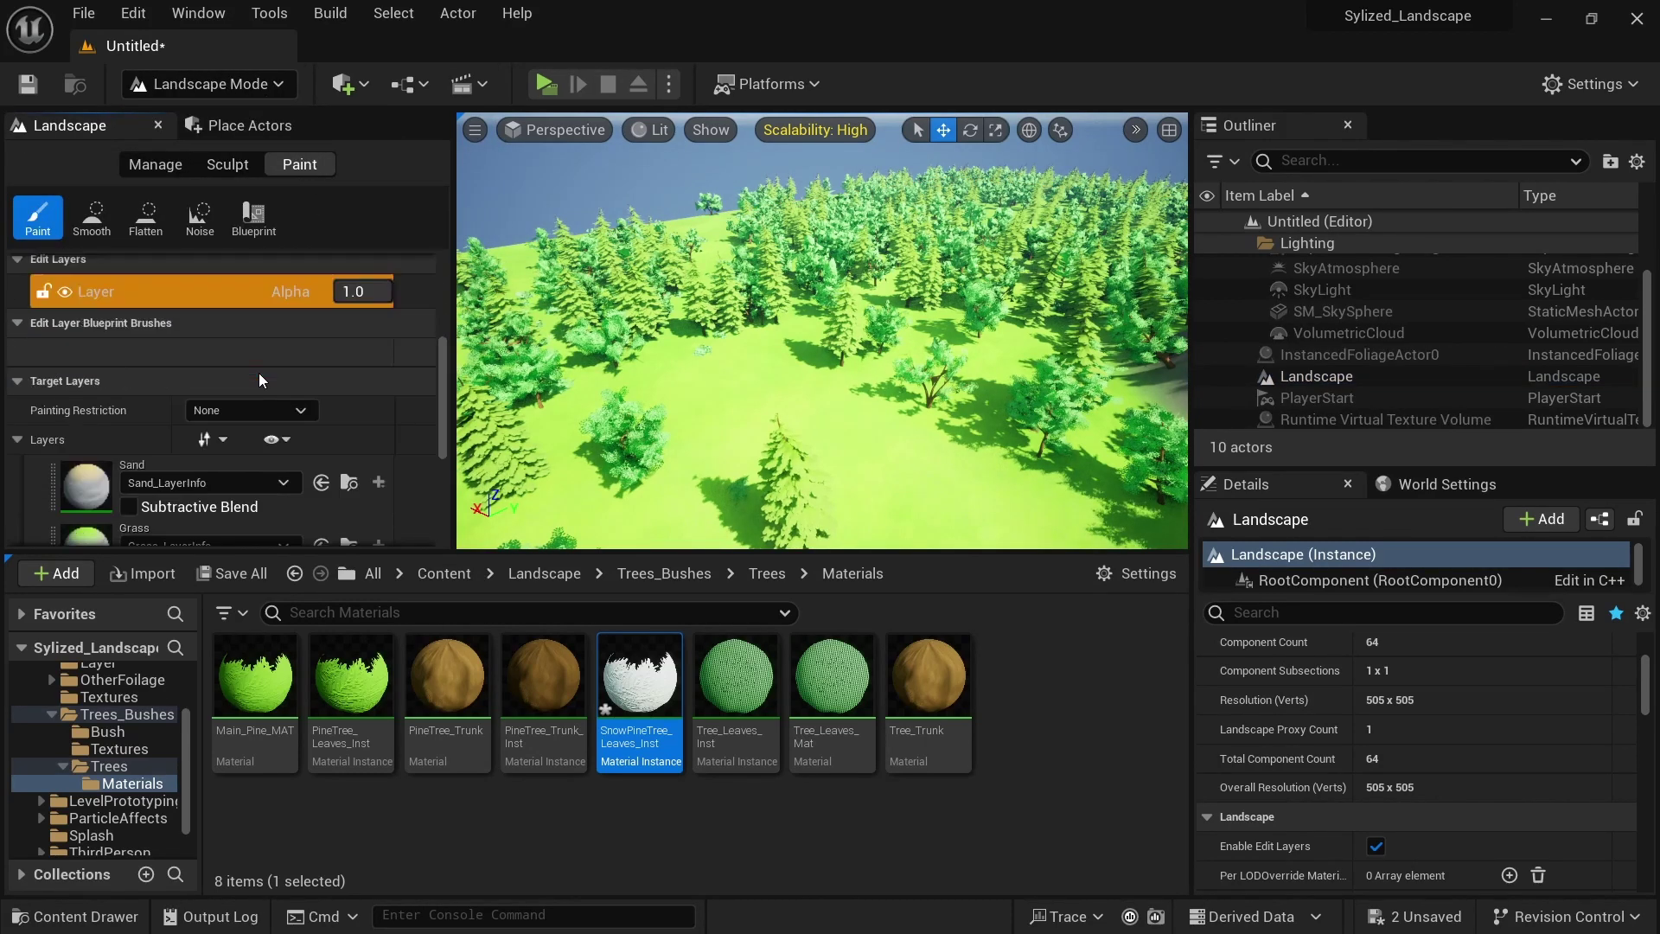
scroll(257, 372, down, 2)
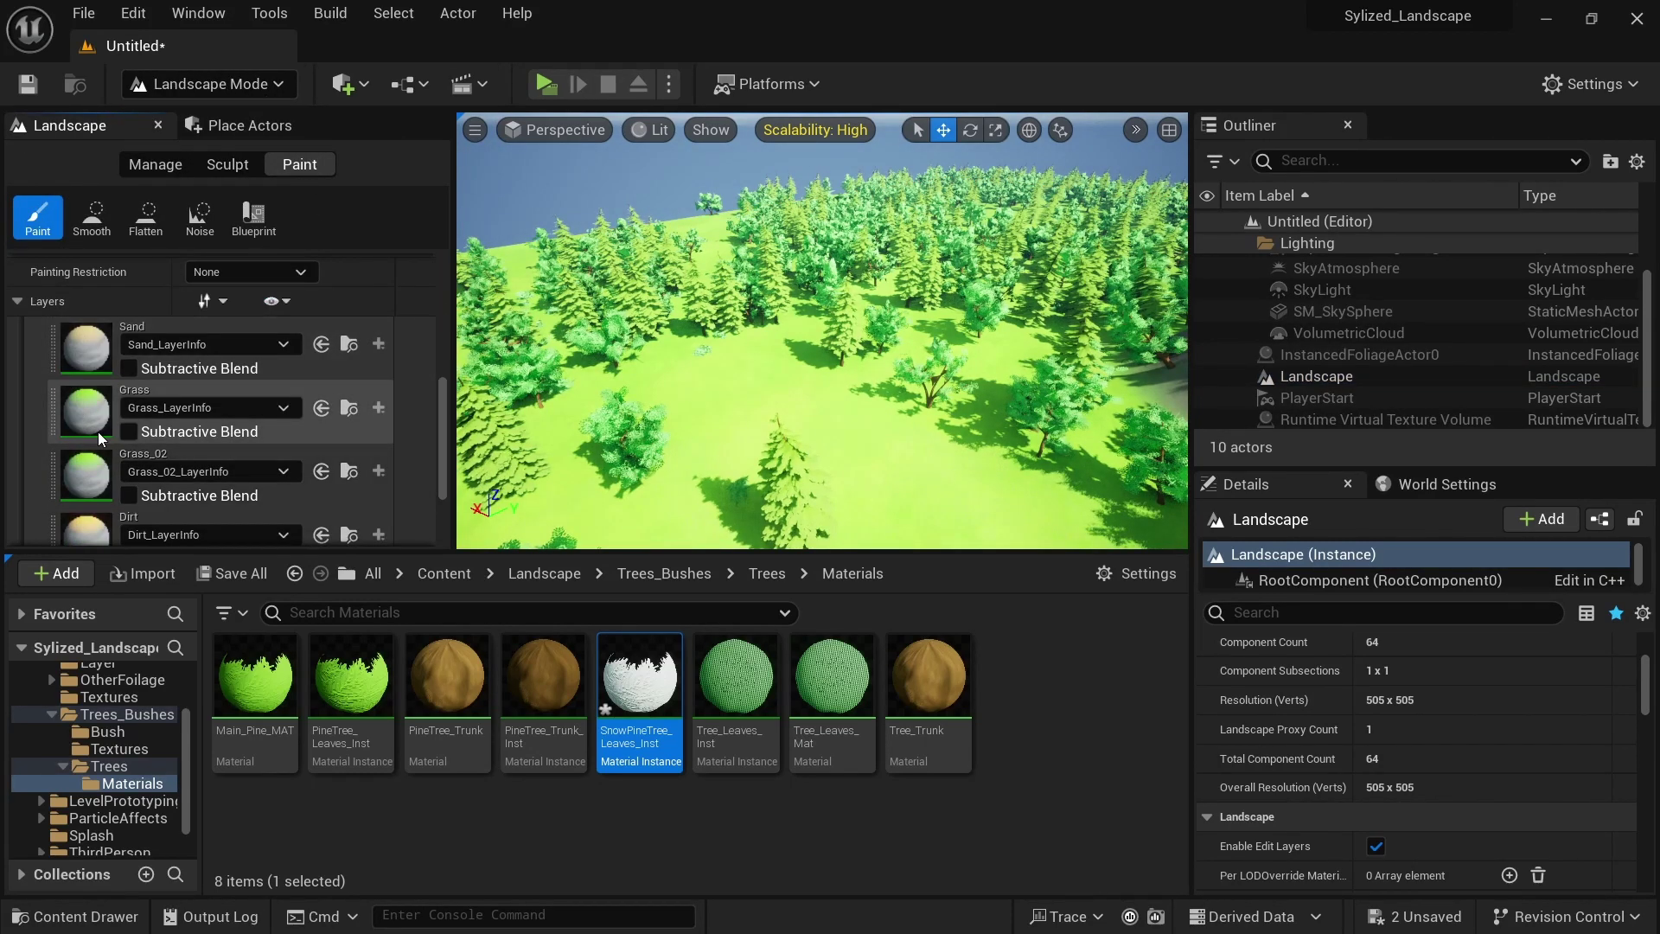
scroll(95, 390, down, 1)
click(93, 489)
Set the brush size to about 240 and tool strength to 0.62, and paint a winding dirt path between the trees
scroll(87, 415, up, 8)
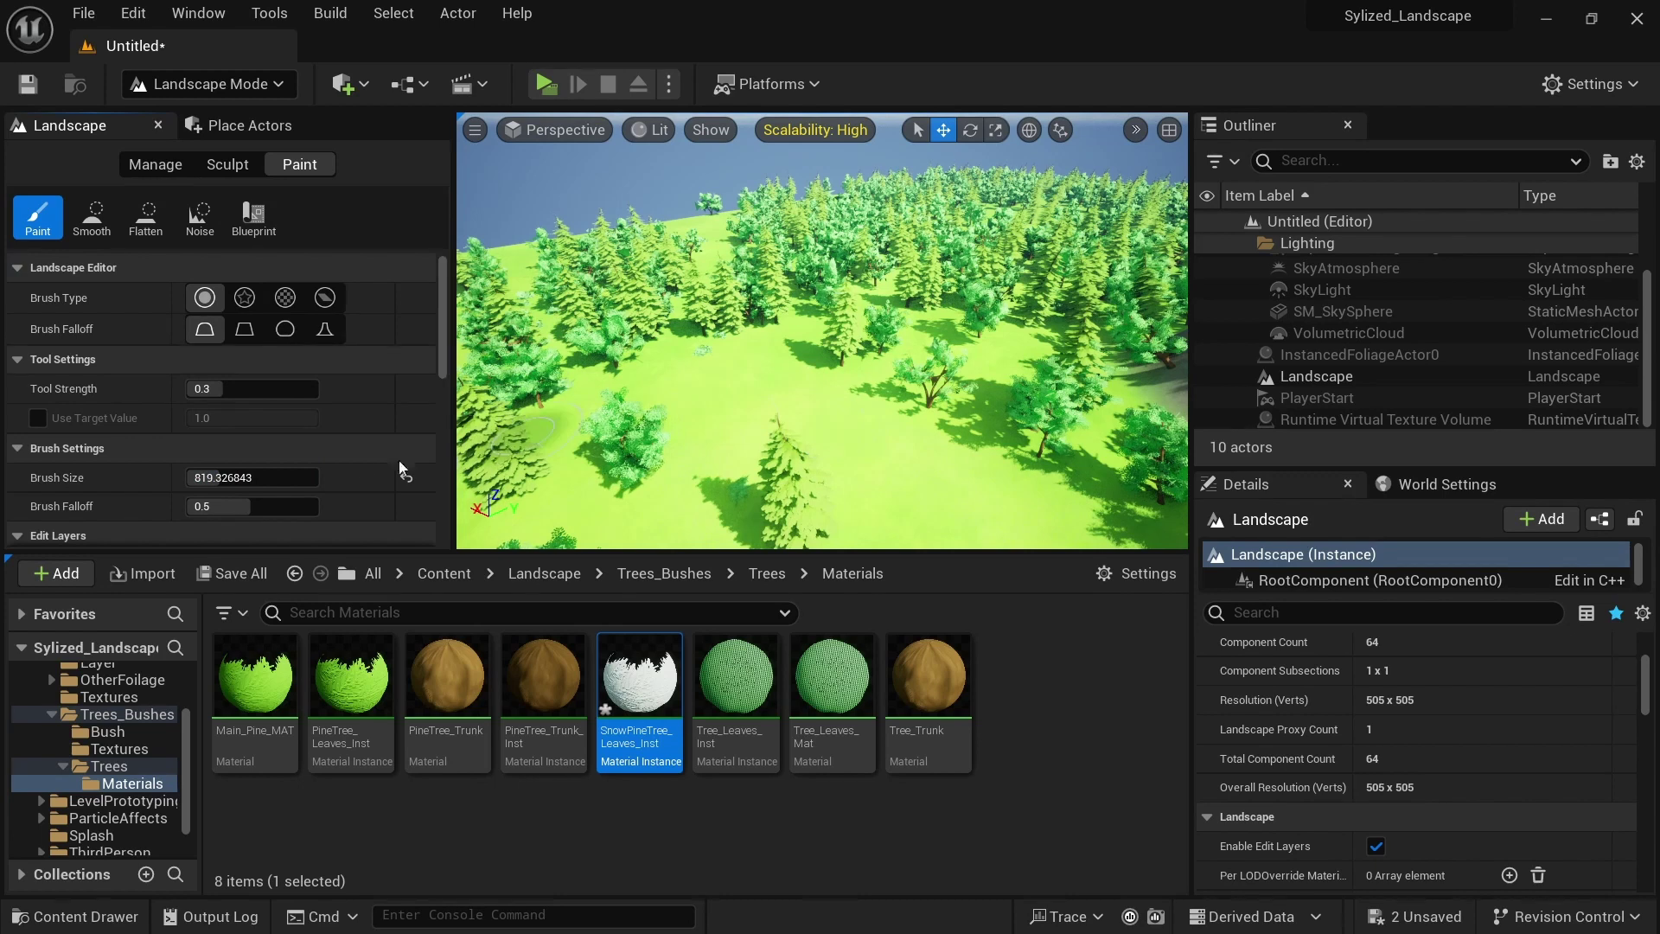
drag(218, 477, 218, 477)
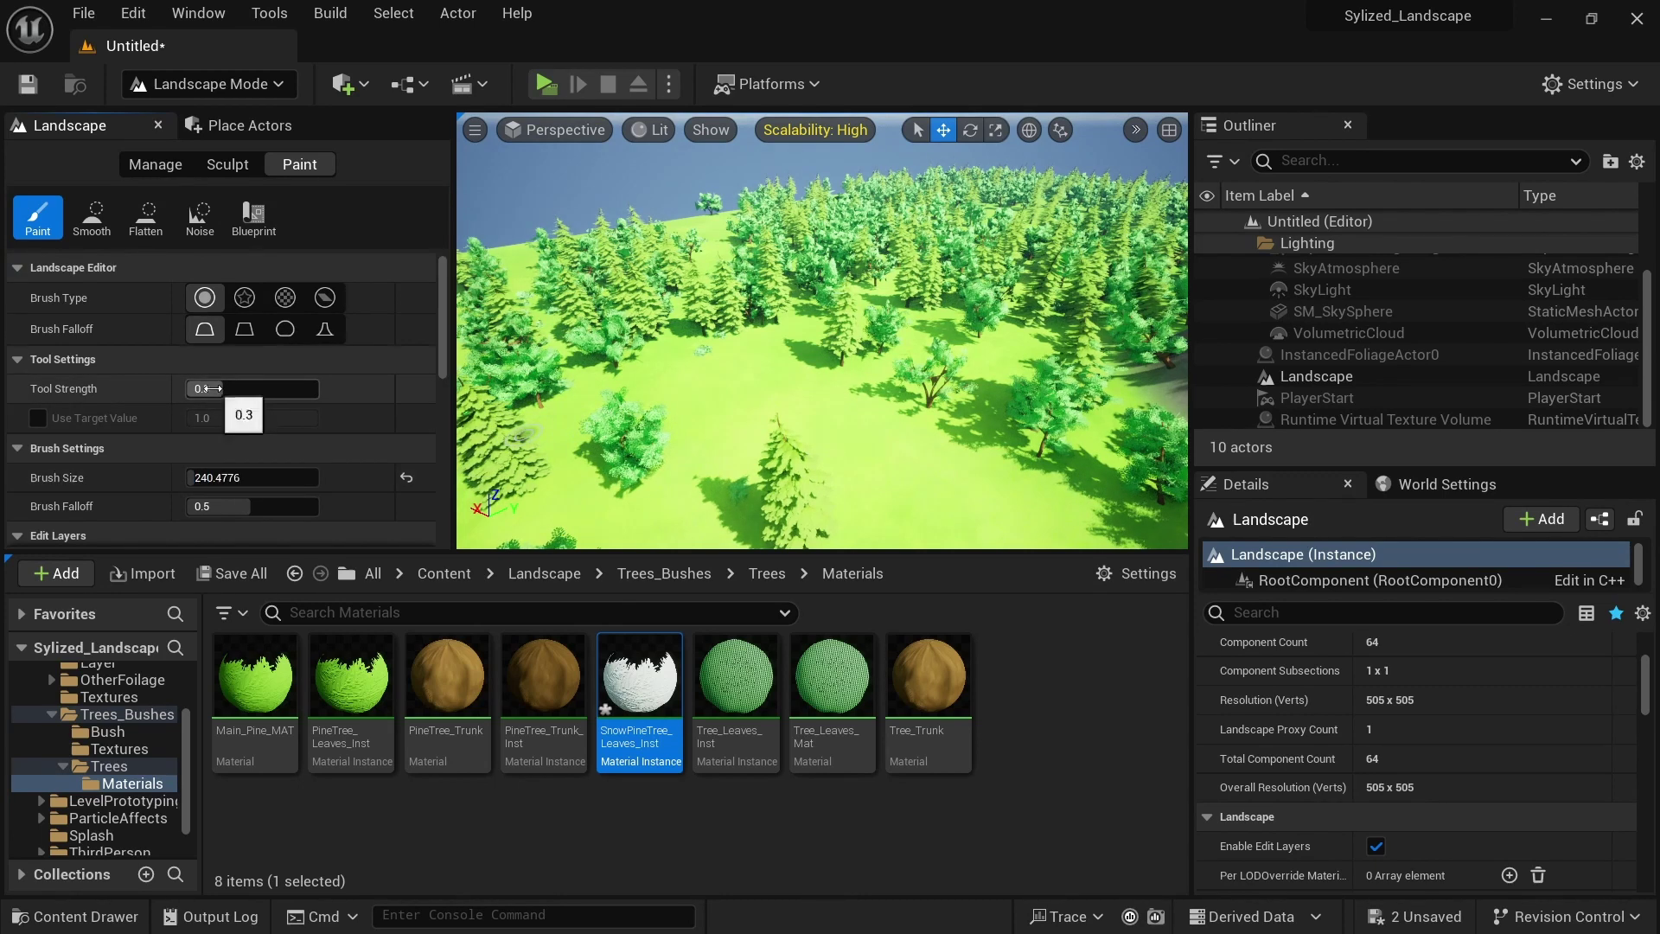
drag(218, 389, 218, 389)
right_drag(553, 424, 519, 484)
click(830, 368)
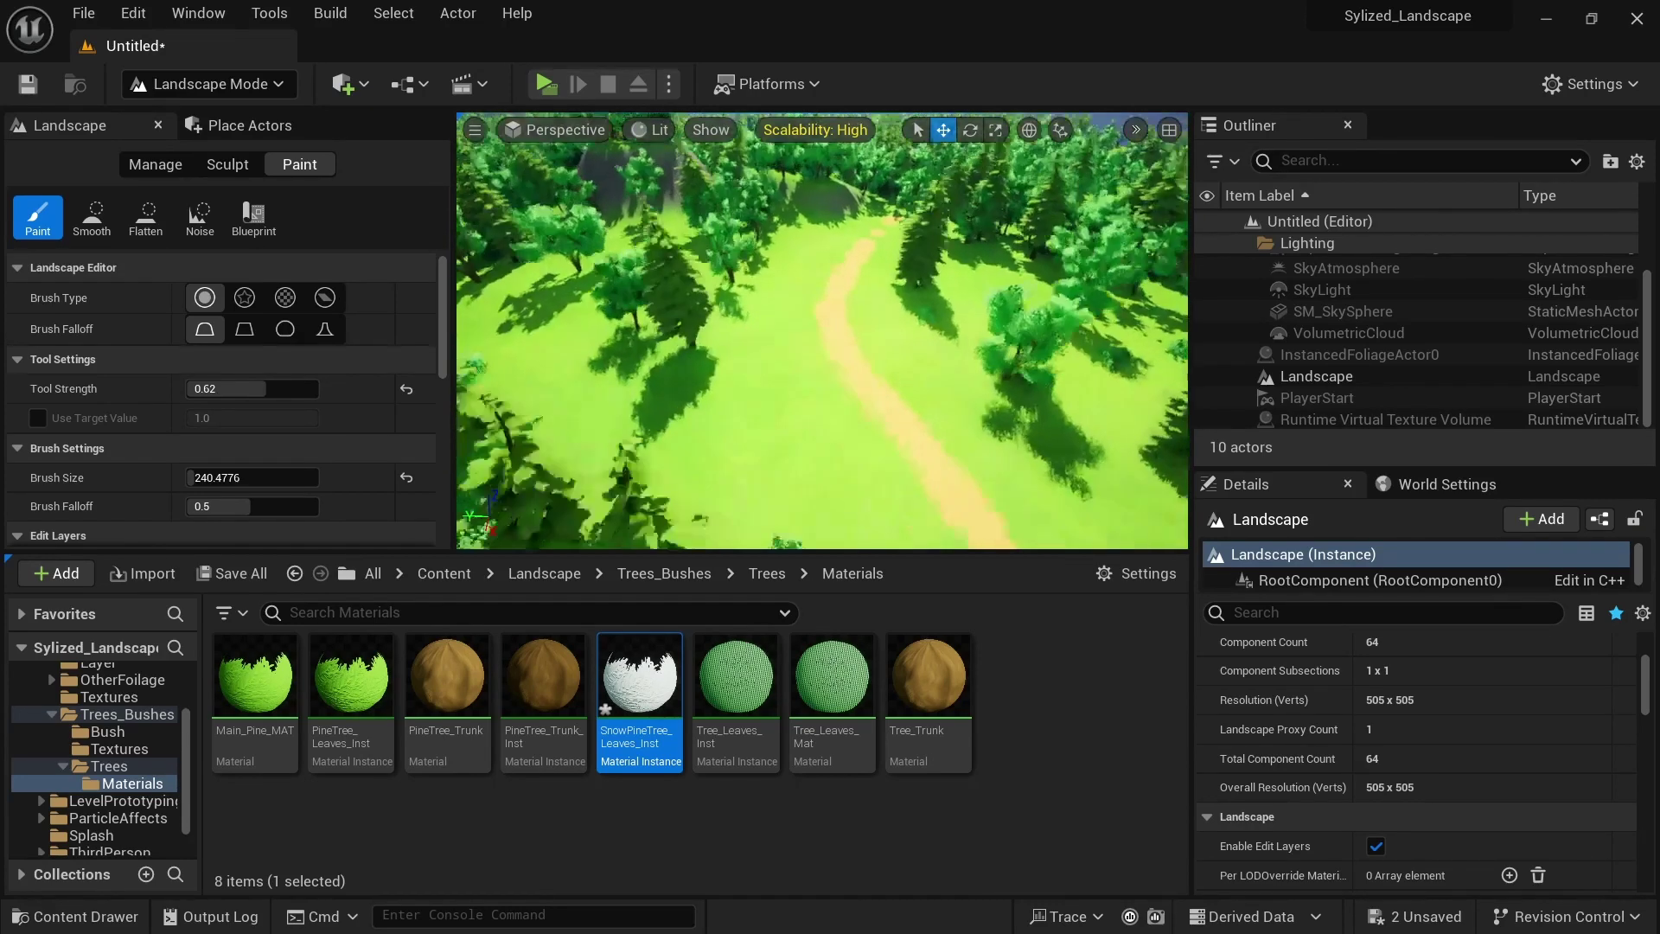
right_drag(822, 346, 804, 367)
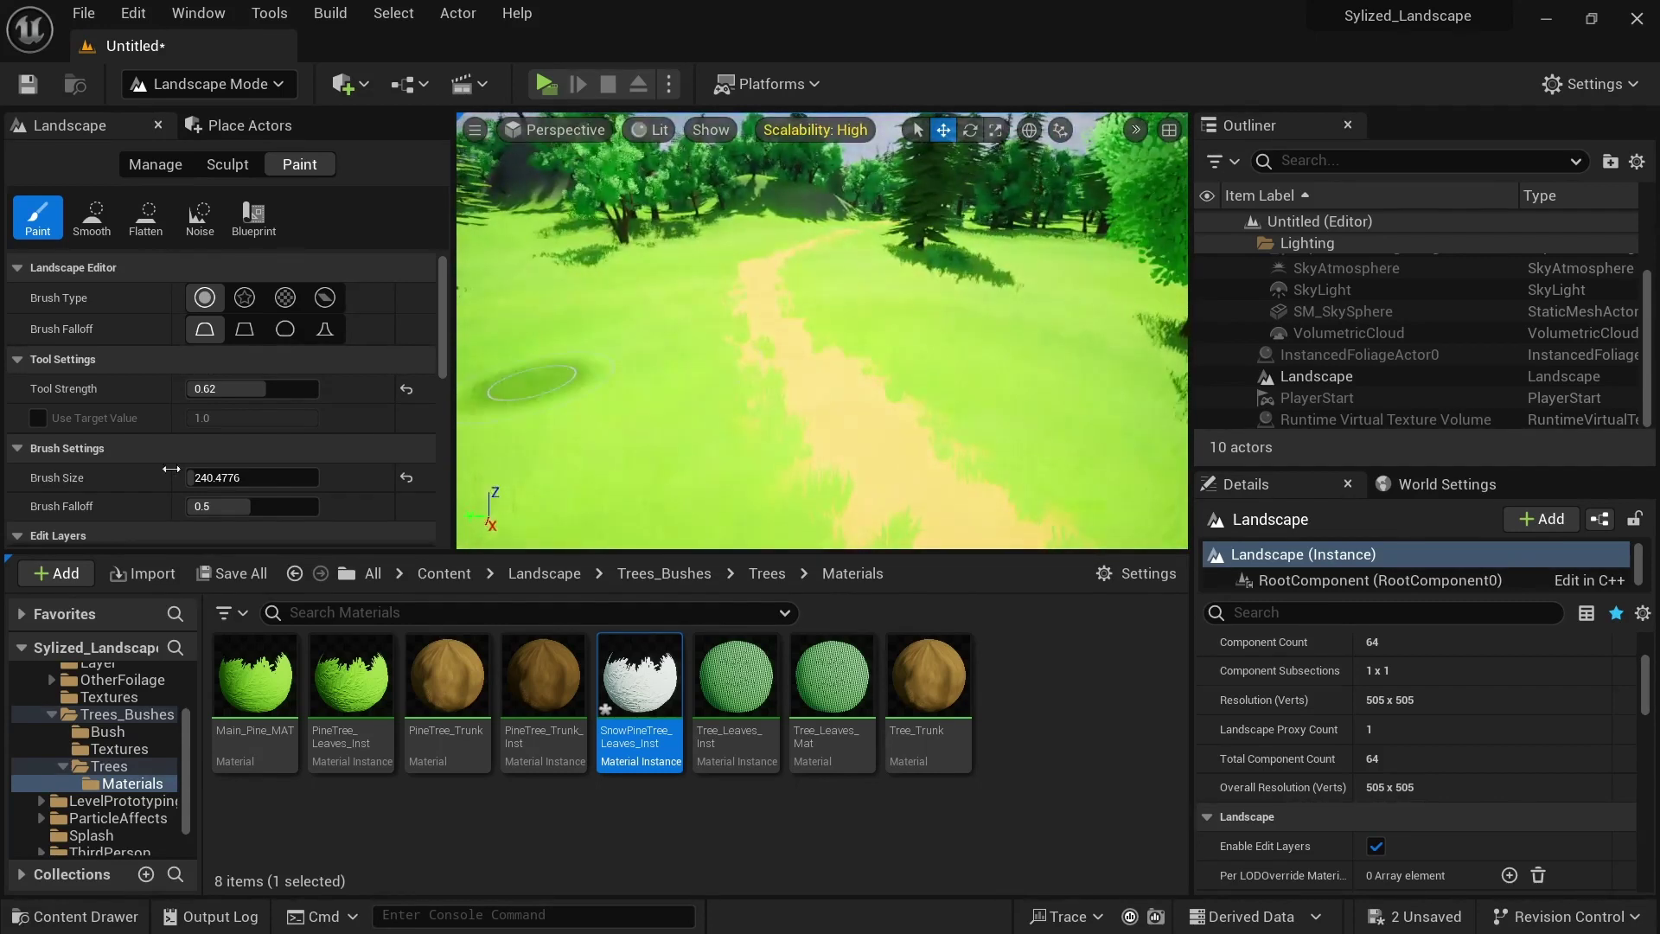
Choose the Sand layer and paint a patch of sand beside the dirt path
scroll(124, 331, down, 10)
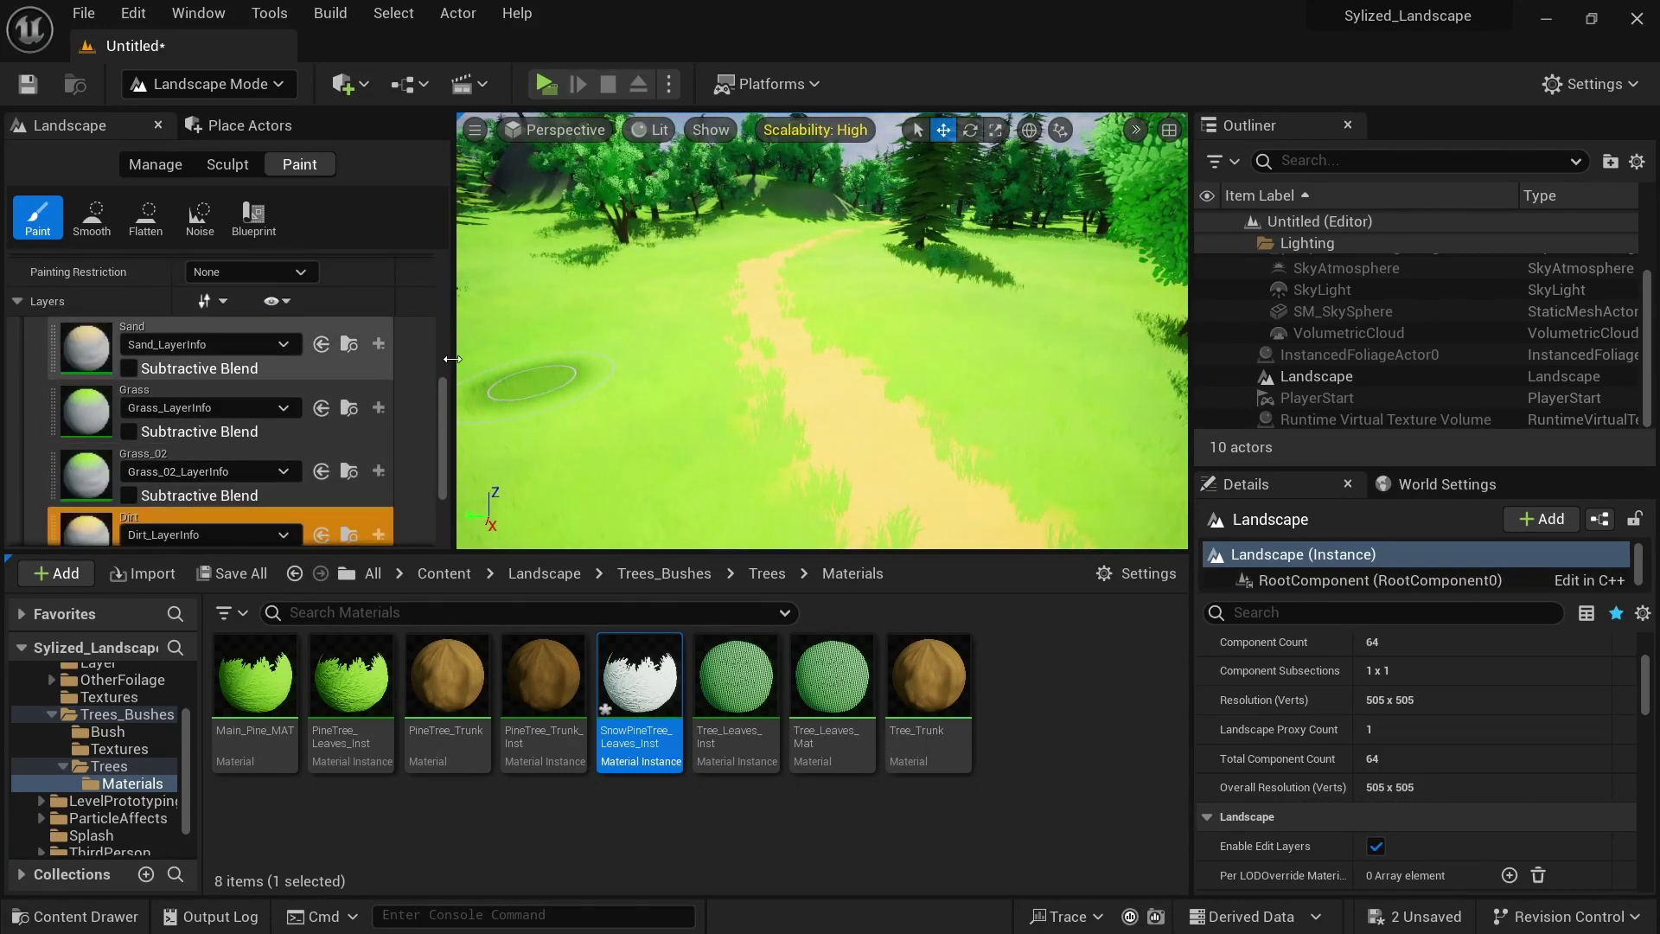
click(116, 355)
mouse_move(540, 471)
mouse_down()
mouse_move(585, 297)
mouse_move(541, 467)
mouse_up()
mouse_move(542, 467)
right_down()
mouse_move(484, 489)
mouse_move(597, 527)
mouse_move(708, 519)
mouse_move(635, 506)
right_up()
right_drag(519, 329, 476, 324)
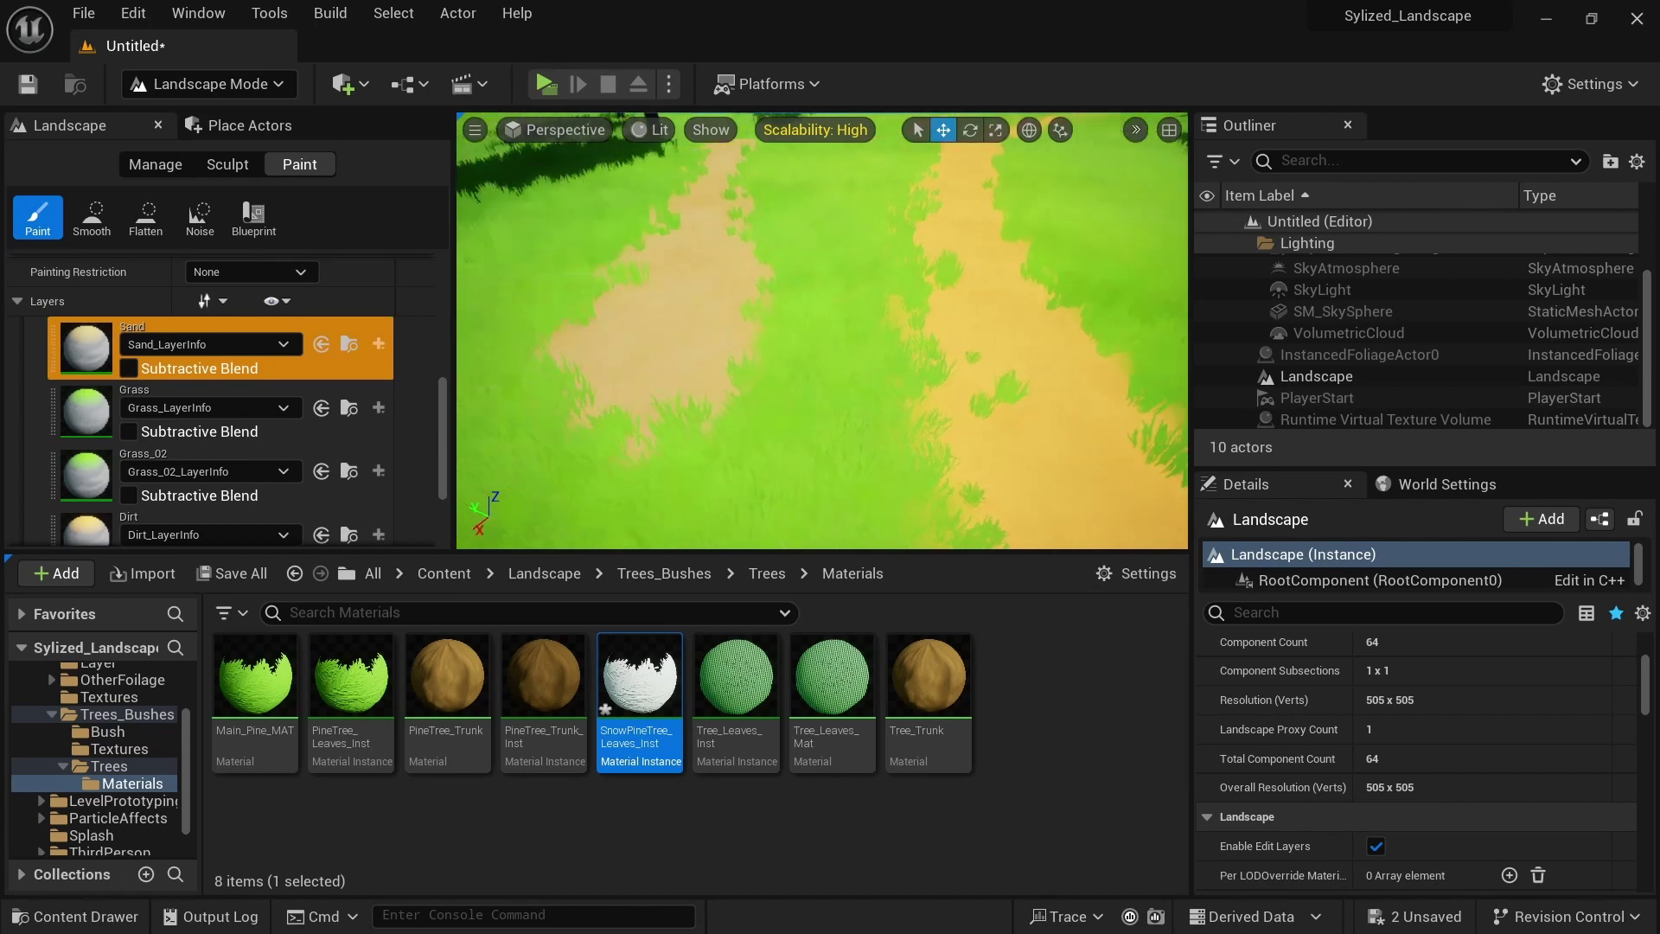
Choose the Grass_02 layer and paint it on the ground beside the dirt path
click(98, 480)
mouse_move(761, 406)
right_down()
mouse_move(743, 415)
mouse_move(778, 428)
right_up()
mouse_move(810, 440)
mouse_down()
mouse_move(777, 456)
mouse_move(817, 411)
mouse_move(770, 320)
mouse_move(854, 335)
mouse_move(772, 357)
mouse_up()
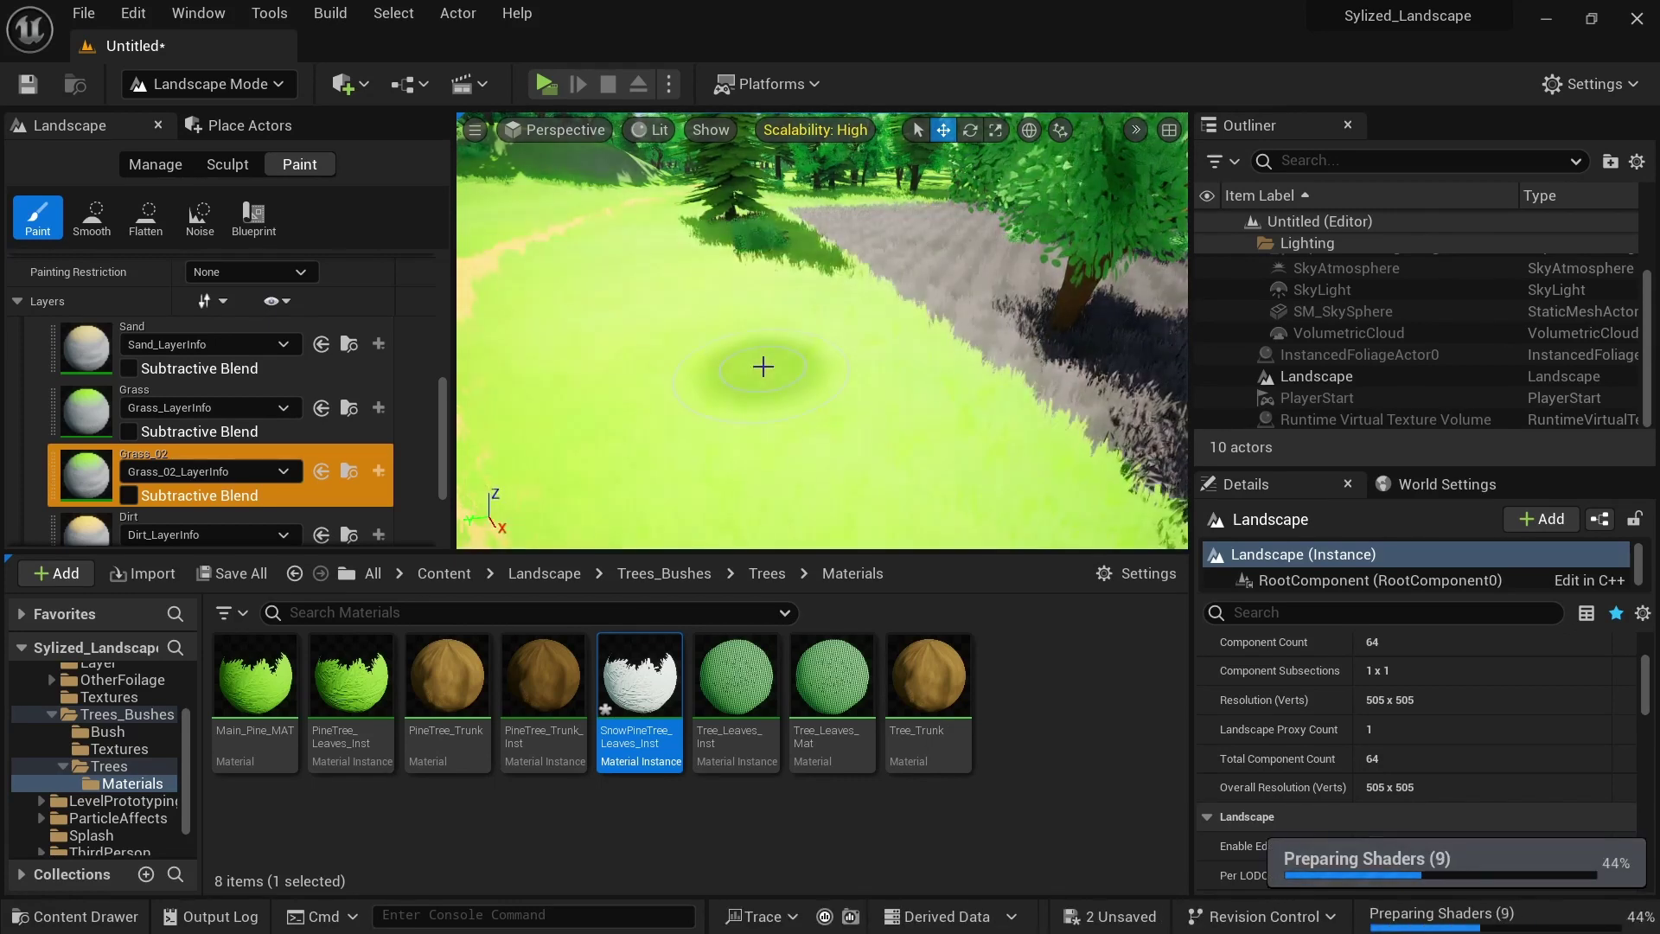
right_drag(796, 433, 796, 484)
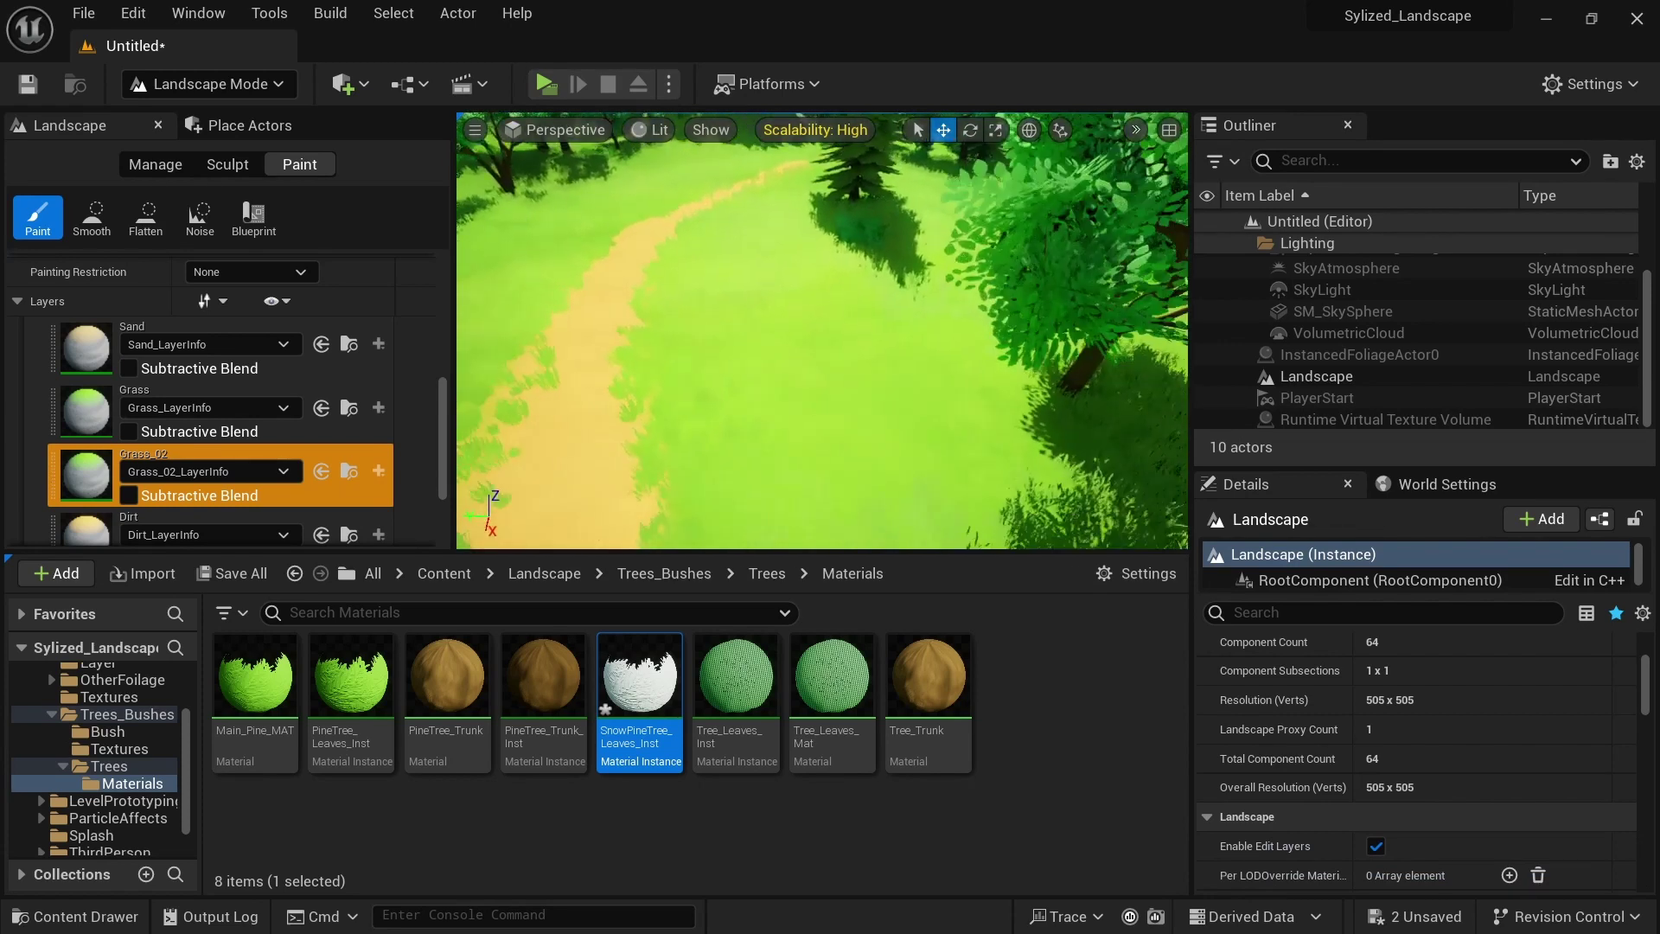
right_drag(830, 427, 683, 426)
scroll(212, 437, down, 4)
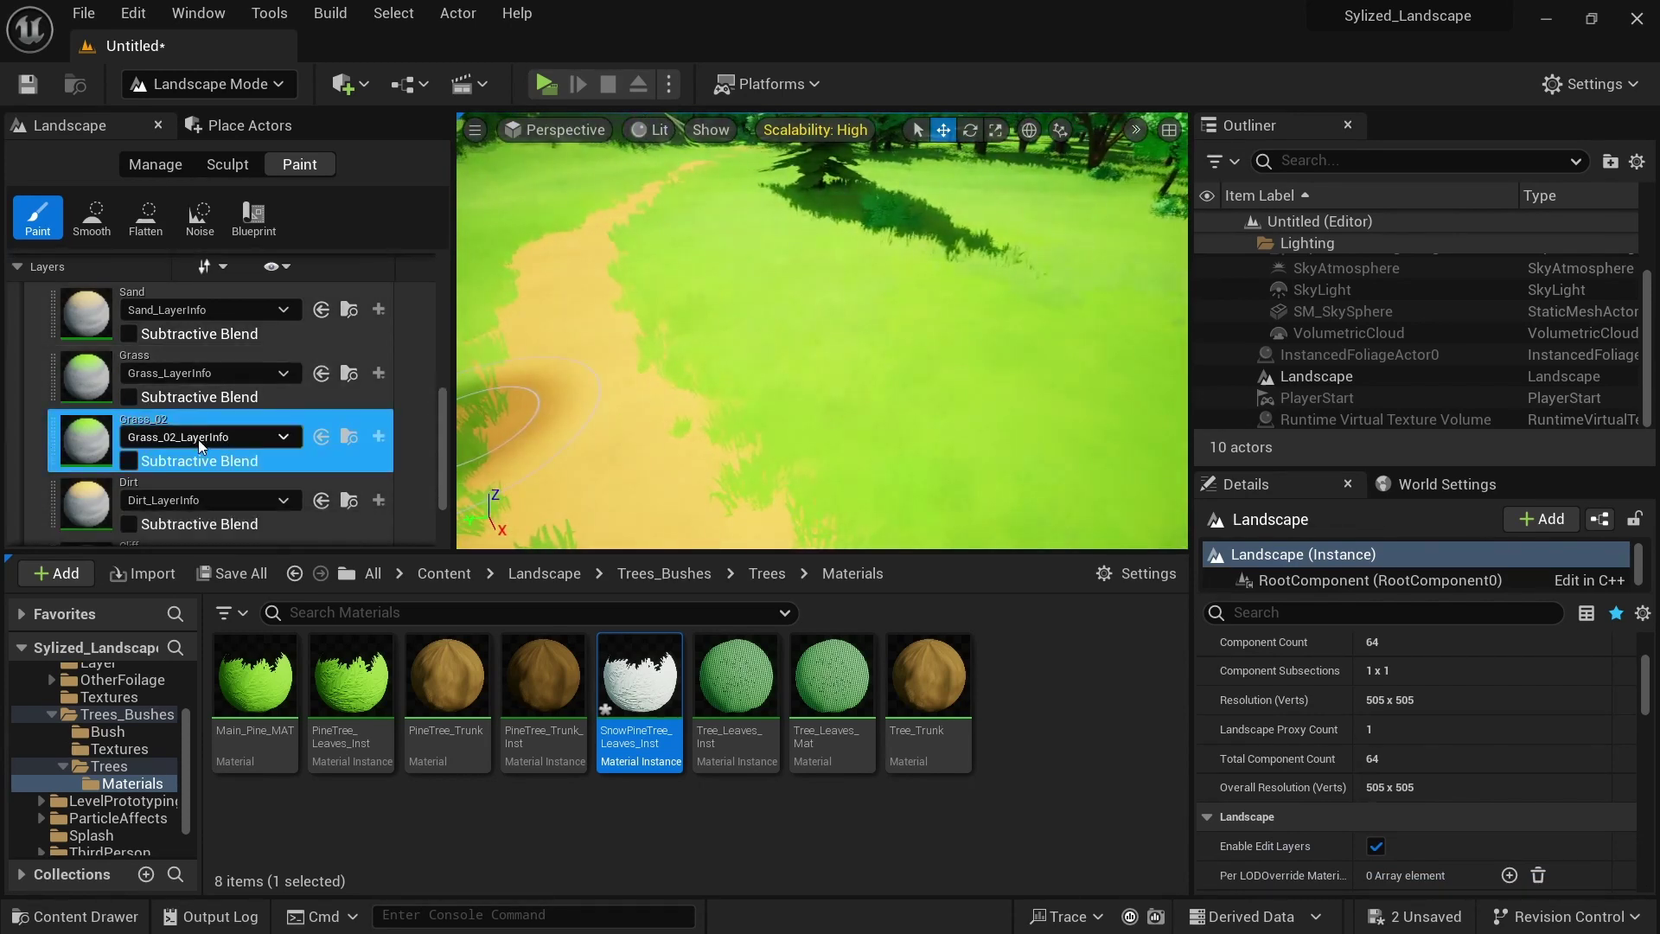
Choose the Cliff layer and paint a patch of rock on the grass between the trees
click(207, 465)
mouse_move(582, 394)
right_down()
mouse_move(588, 329)
mouse_move(554, 397)
mouse_move(467, 355)
mouse_move(424, 376)
mouse_move(371, 371)
right_up()
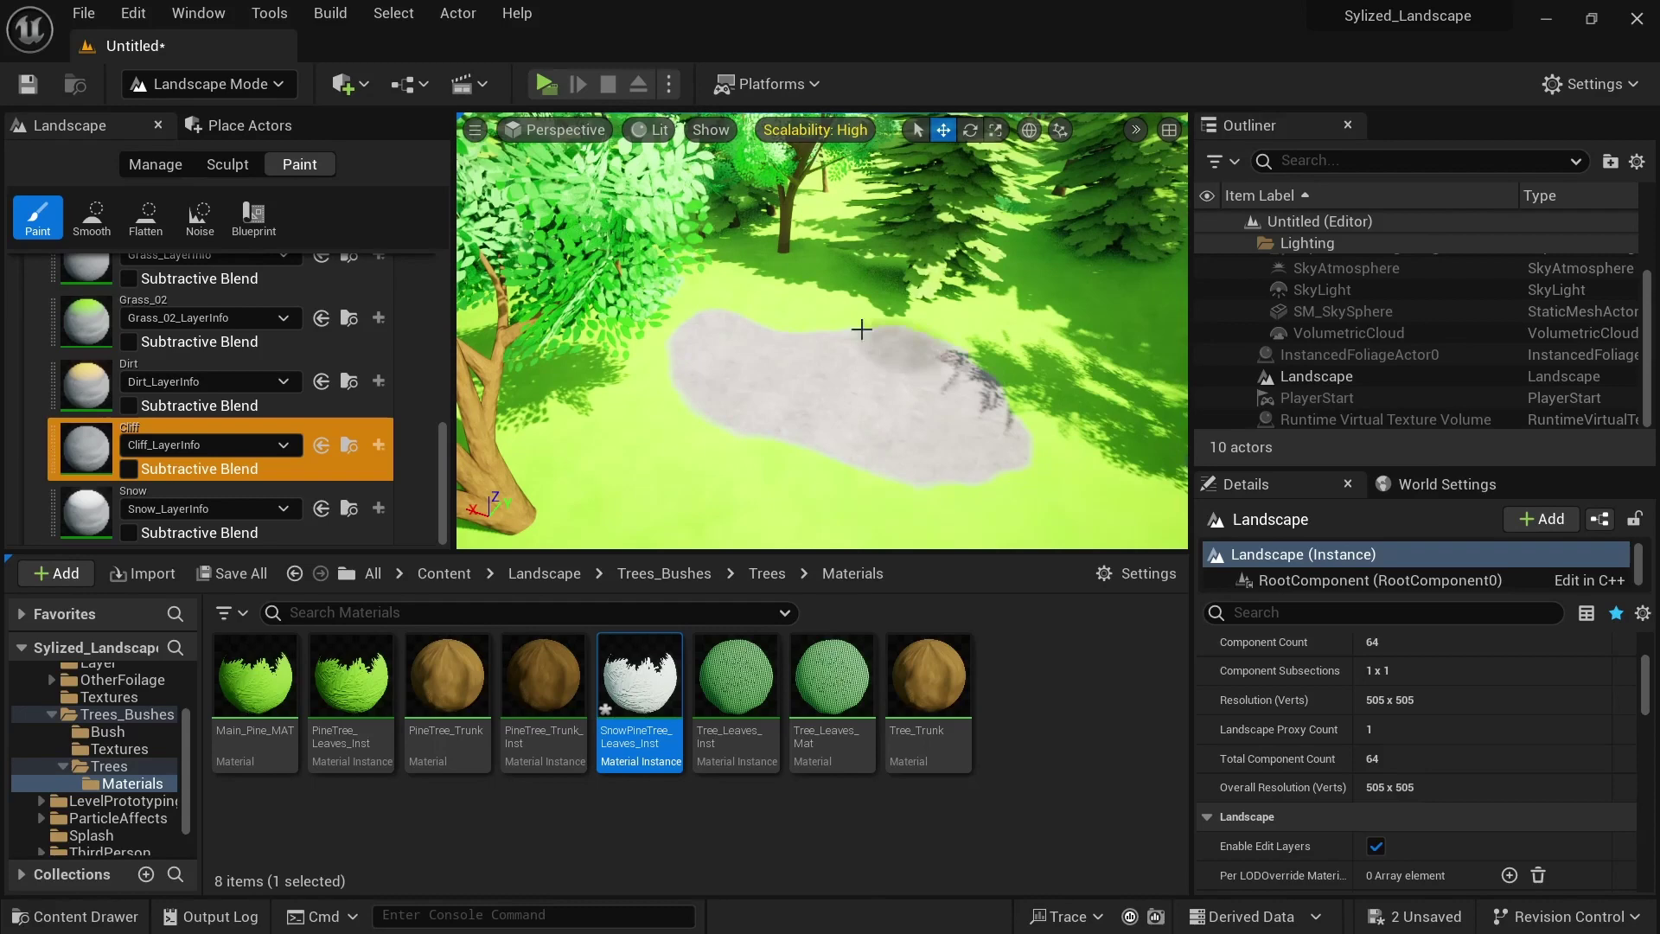
Choose the Snow layer and paint snow over the top and slopes of the steep hill
right_drag(596, 415, 865, 359)
click(79, 500)
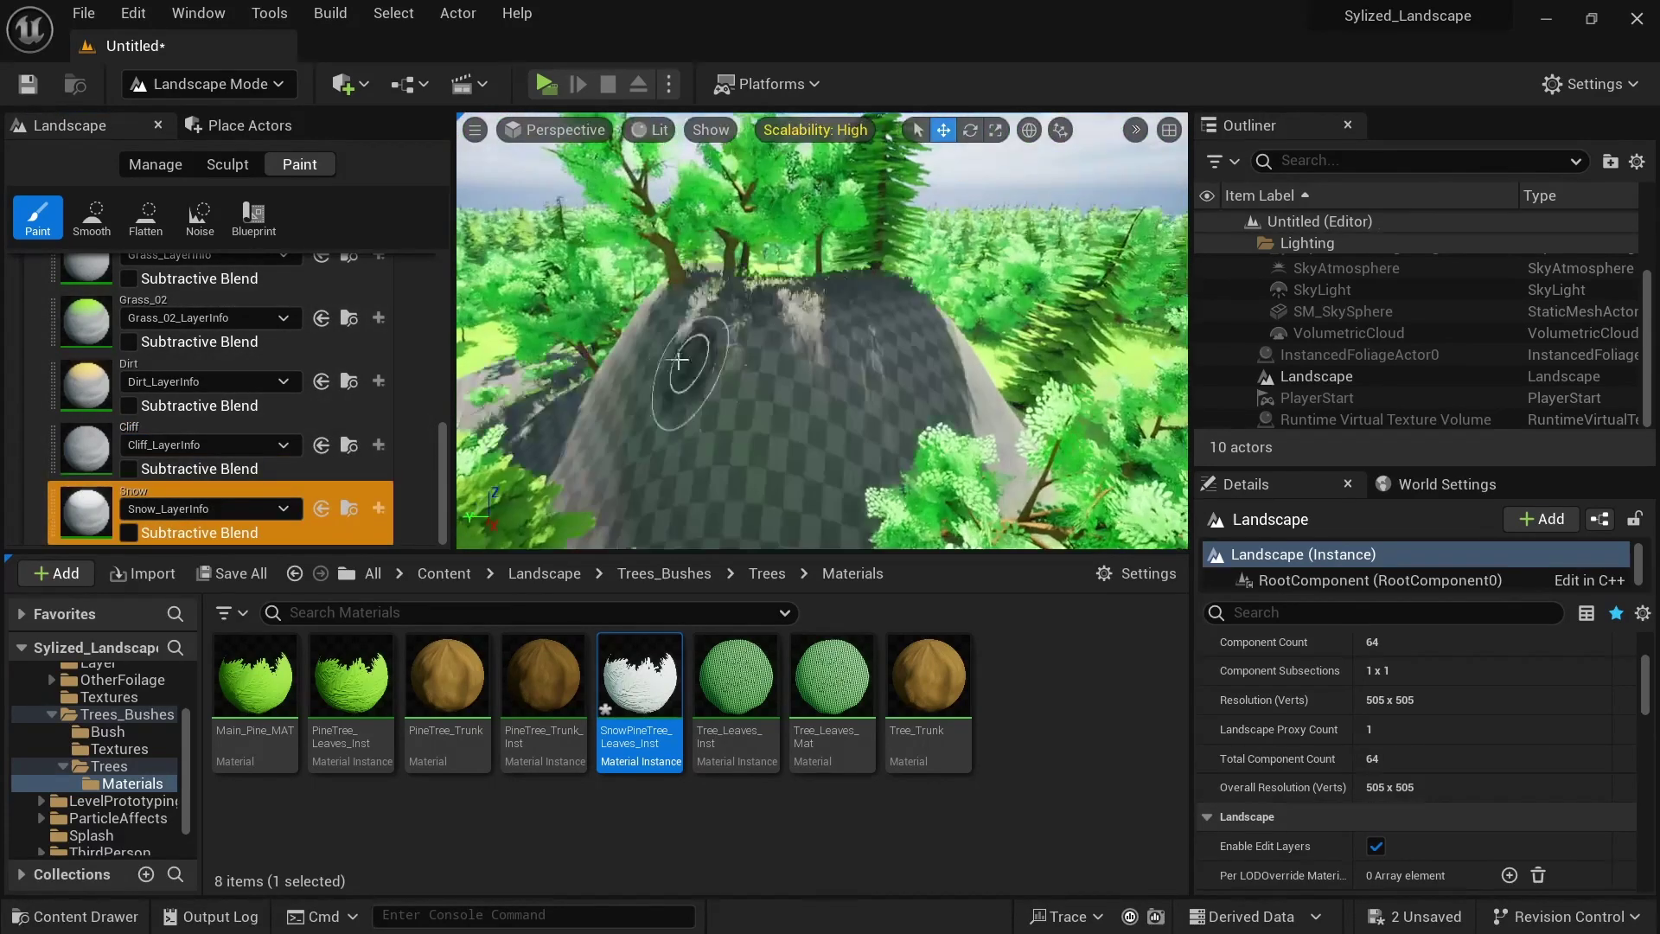
right_drag(760, 342, 865, 415)
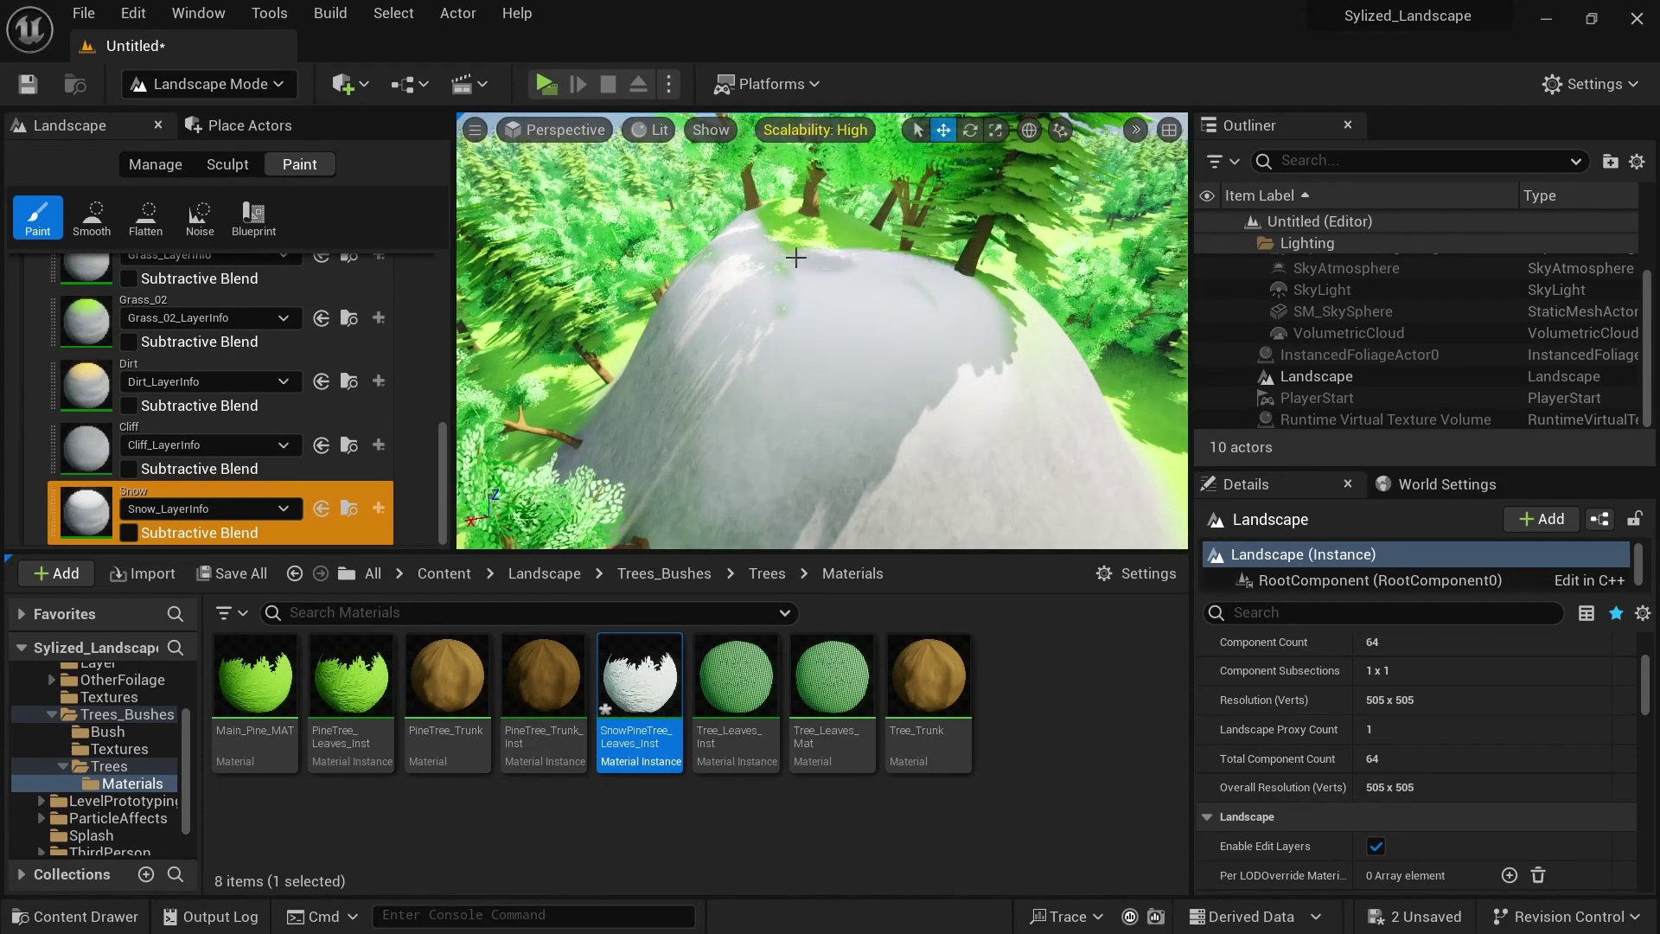
mouse_move(928, 337)
right_down()
mouse_move(891, 380)
mouse_move(611, 361)
right_up()
right_drag(817, 387, 804, 350)
Switch to Foliage mode and erase the trees from the snowy hilltop with a brush size of about 248
click(210, 84)
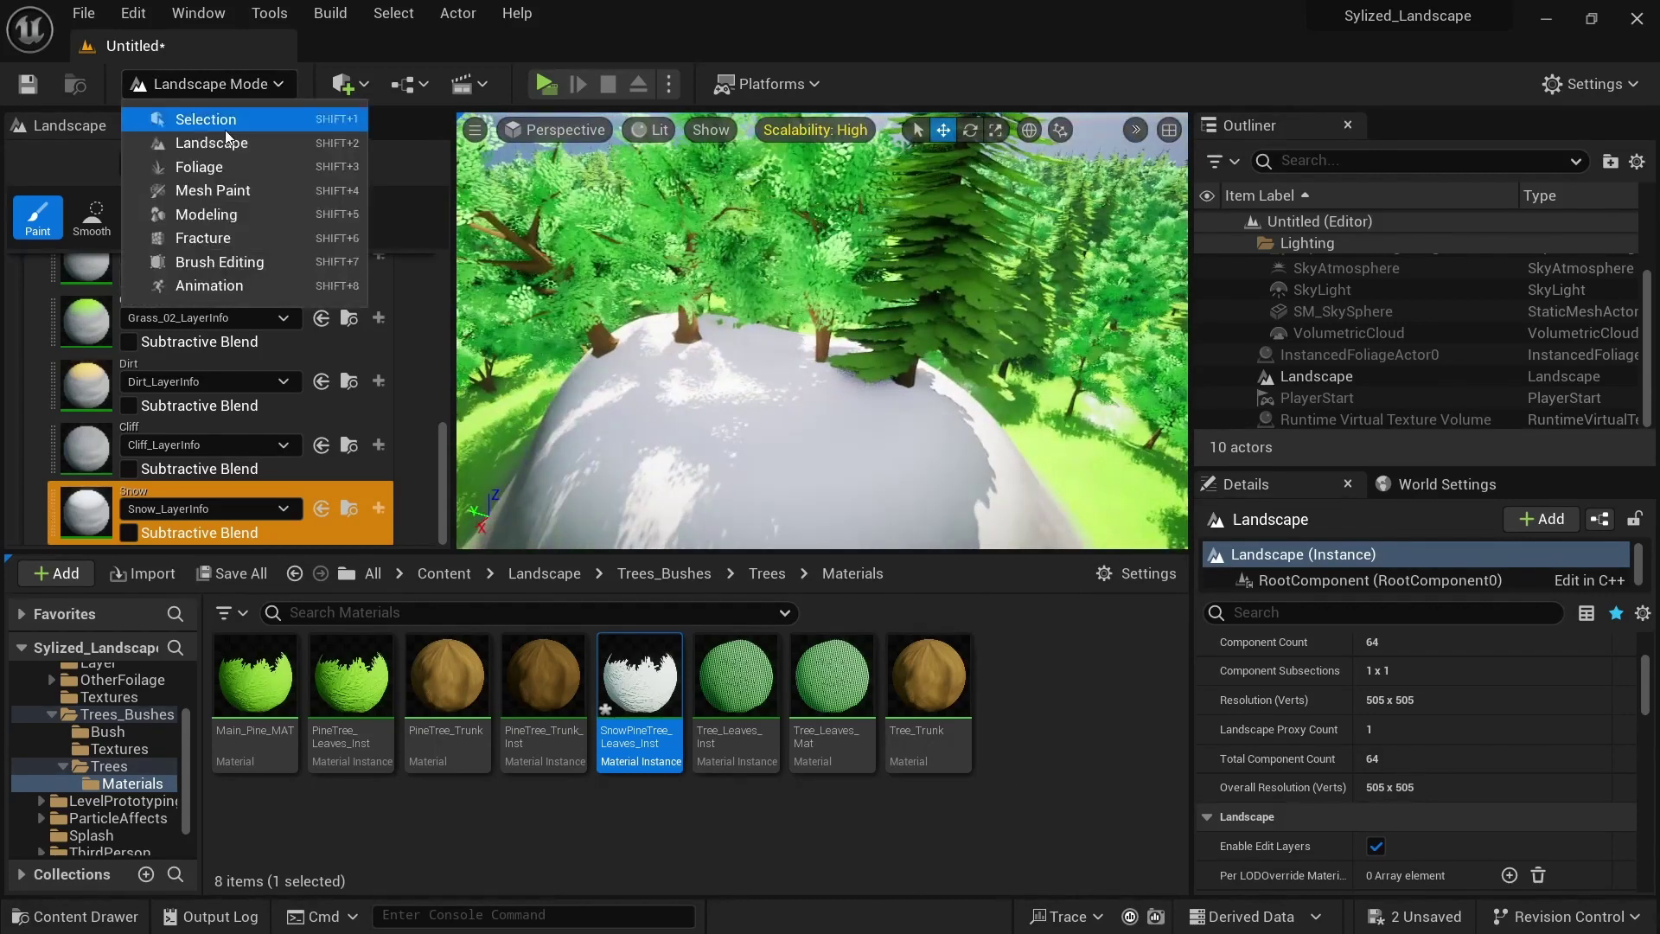
click(203, 167)
click(94, 228)
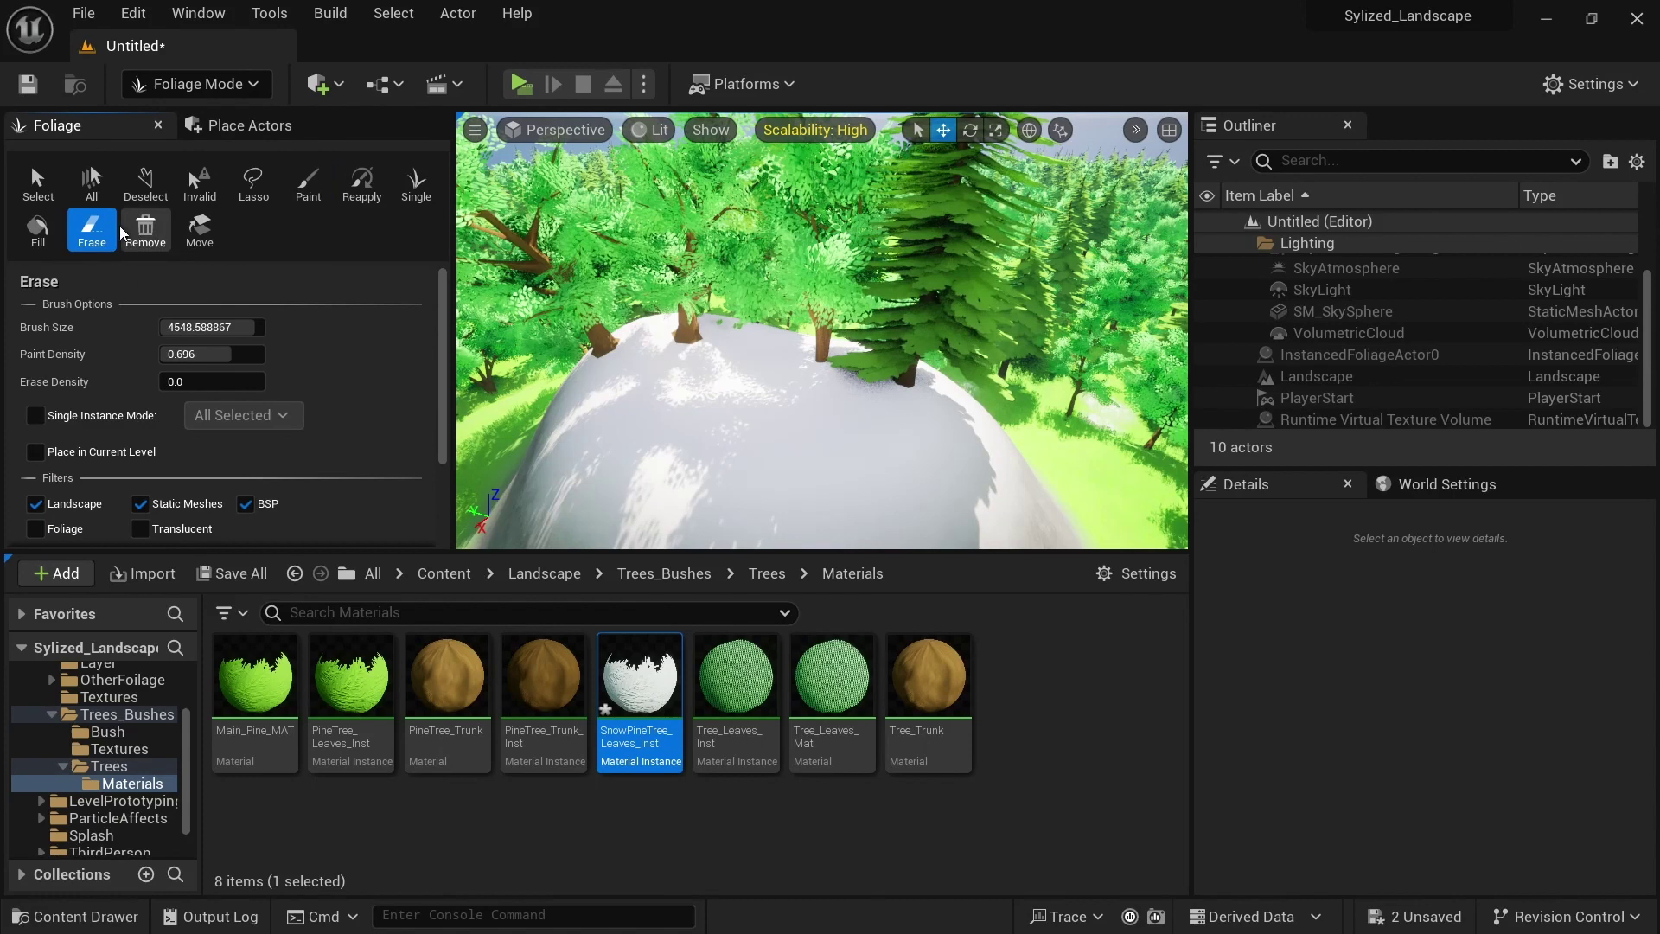
key(bracketleft)
key(bracketleft)
key(bracketleft)
key(bracketleft)
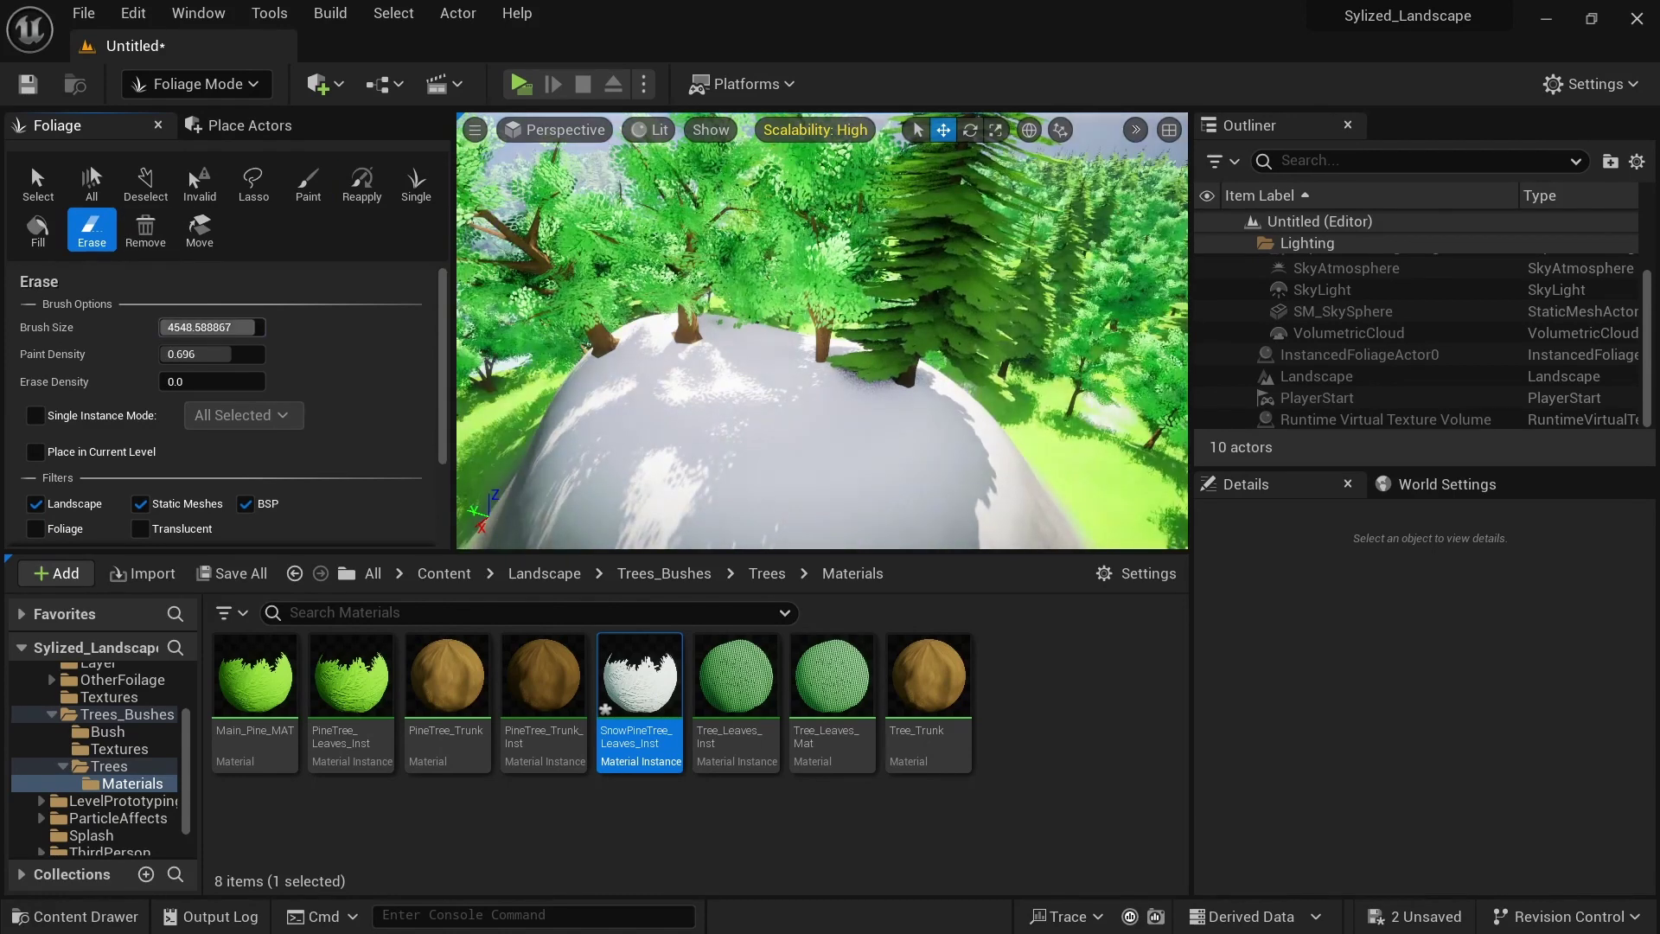
mouse_move(790, 406)
mouse_down()
mouse_move(887, 383)
mouse_move(589, 332)
mouse_up()
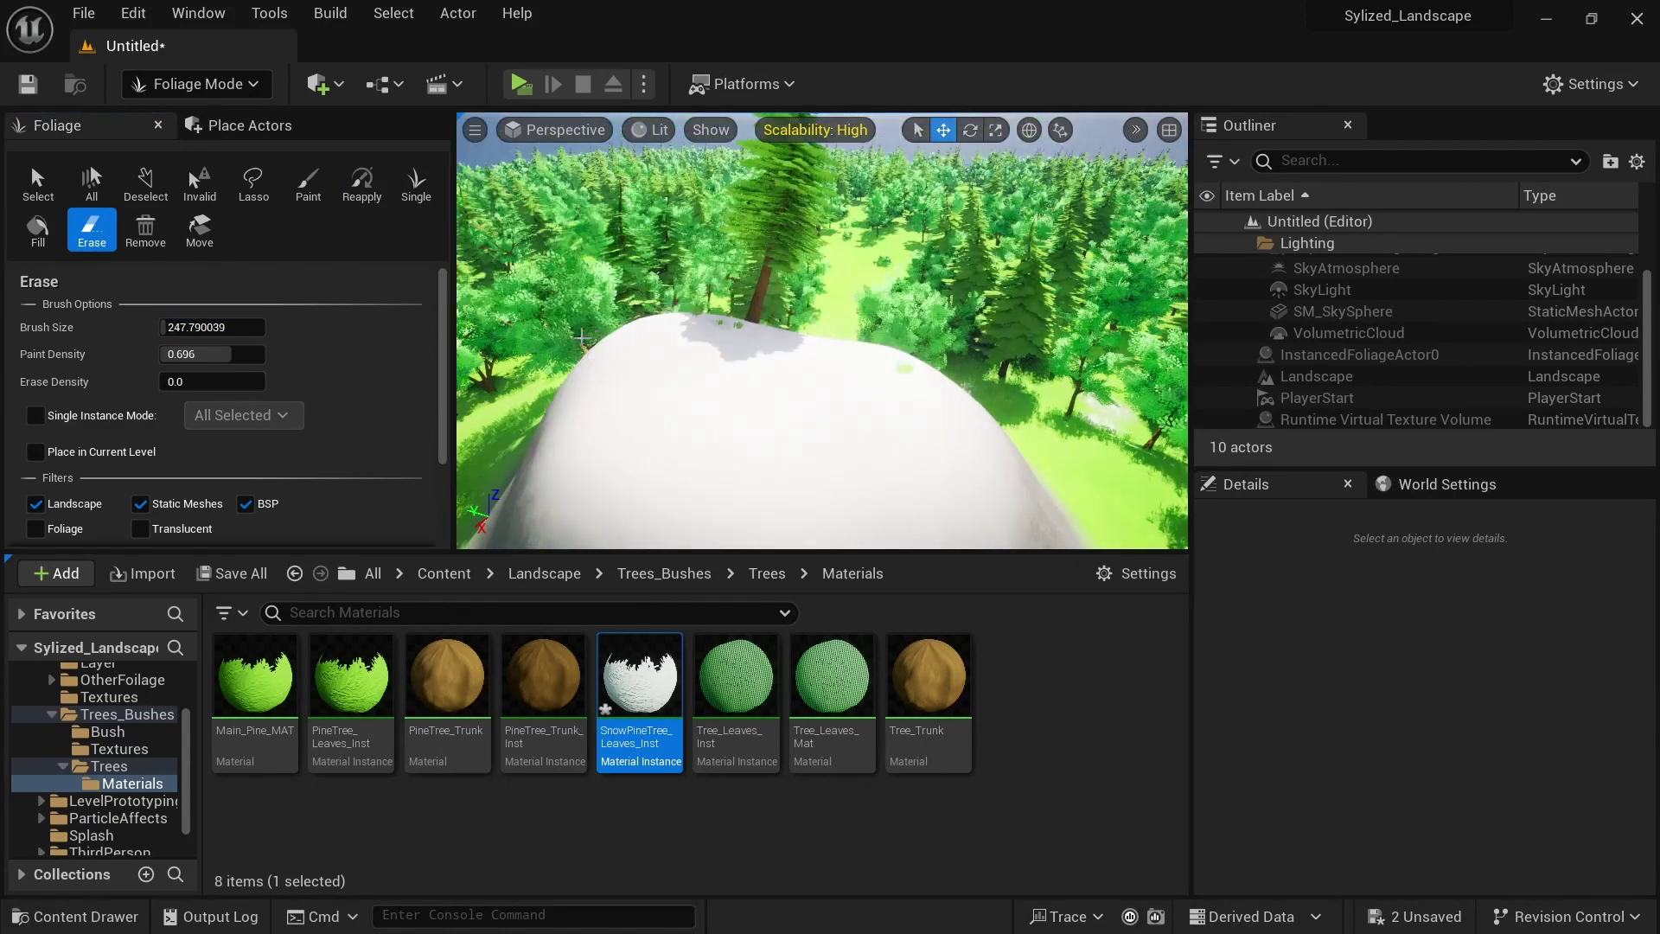
Select the twelve snow-covered pine foliage types and paint them onto the snowy hilltop
right_drag(760, 329, 760, 330)
click(308, 183)
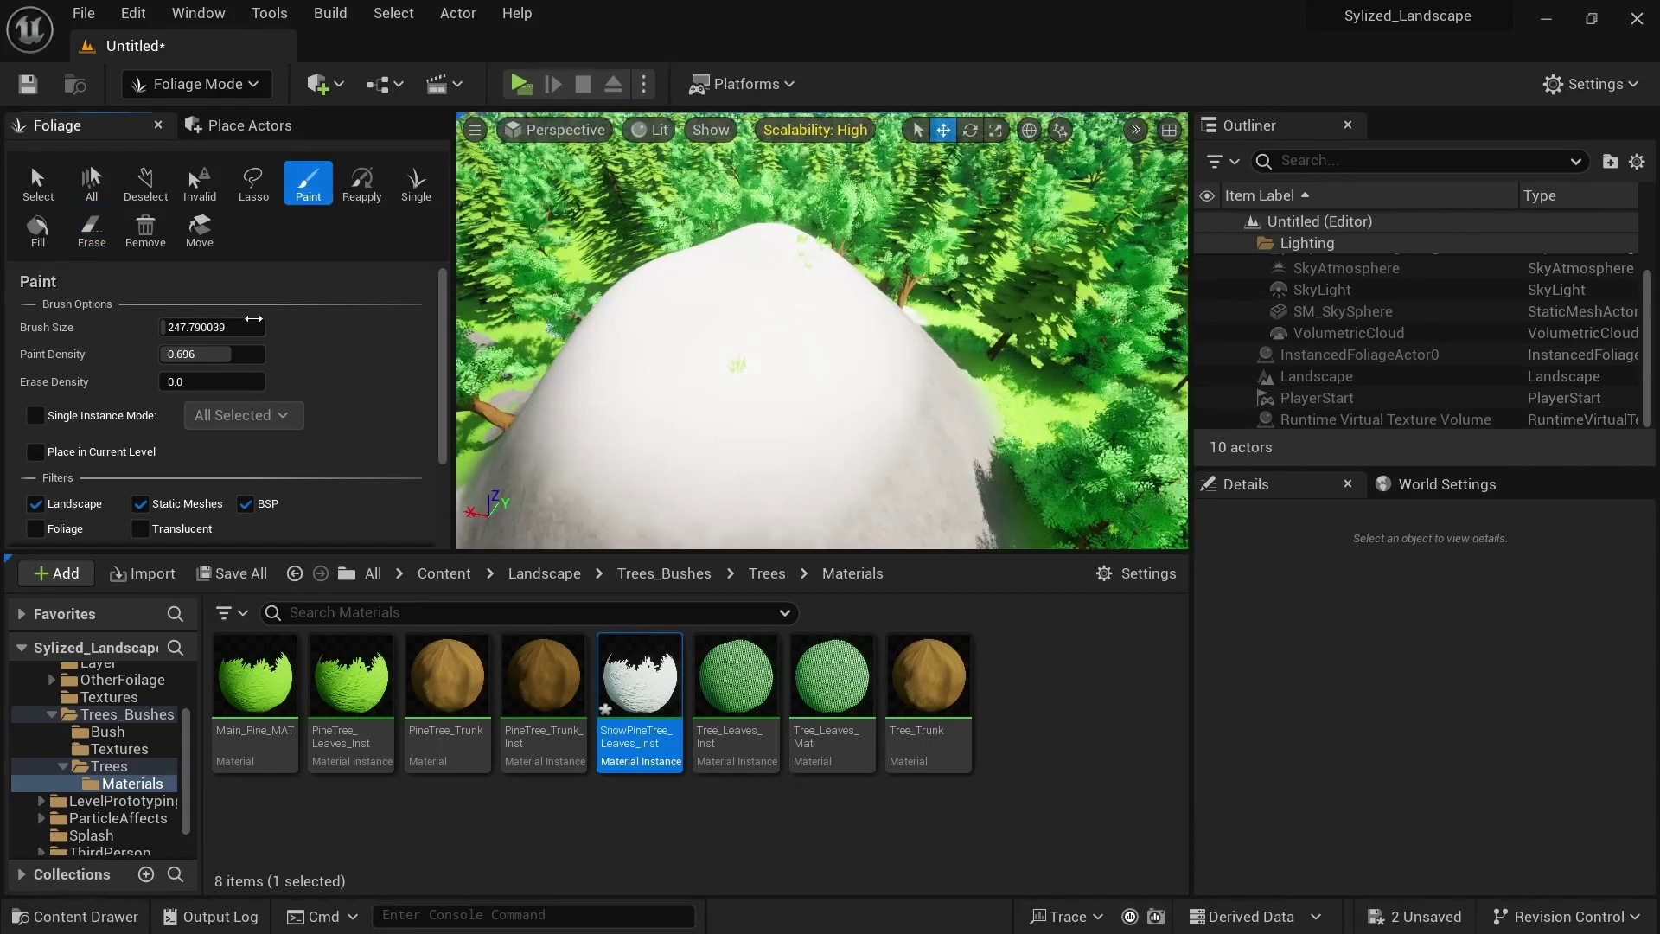
scroll(264, 361, down, 3)
scroll(263, 361, down, 1)
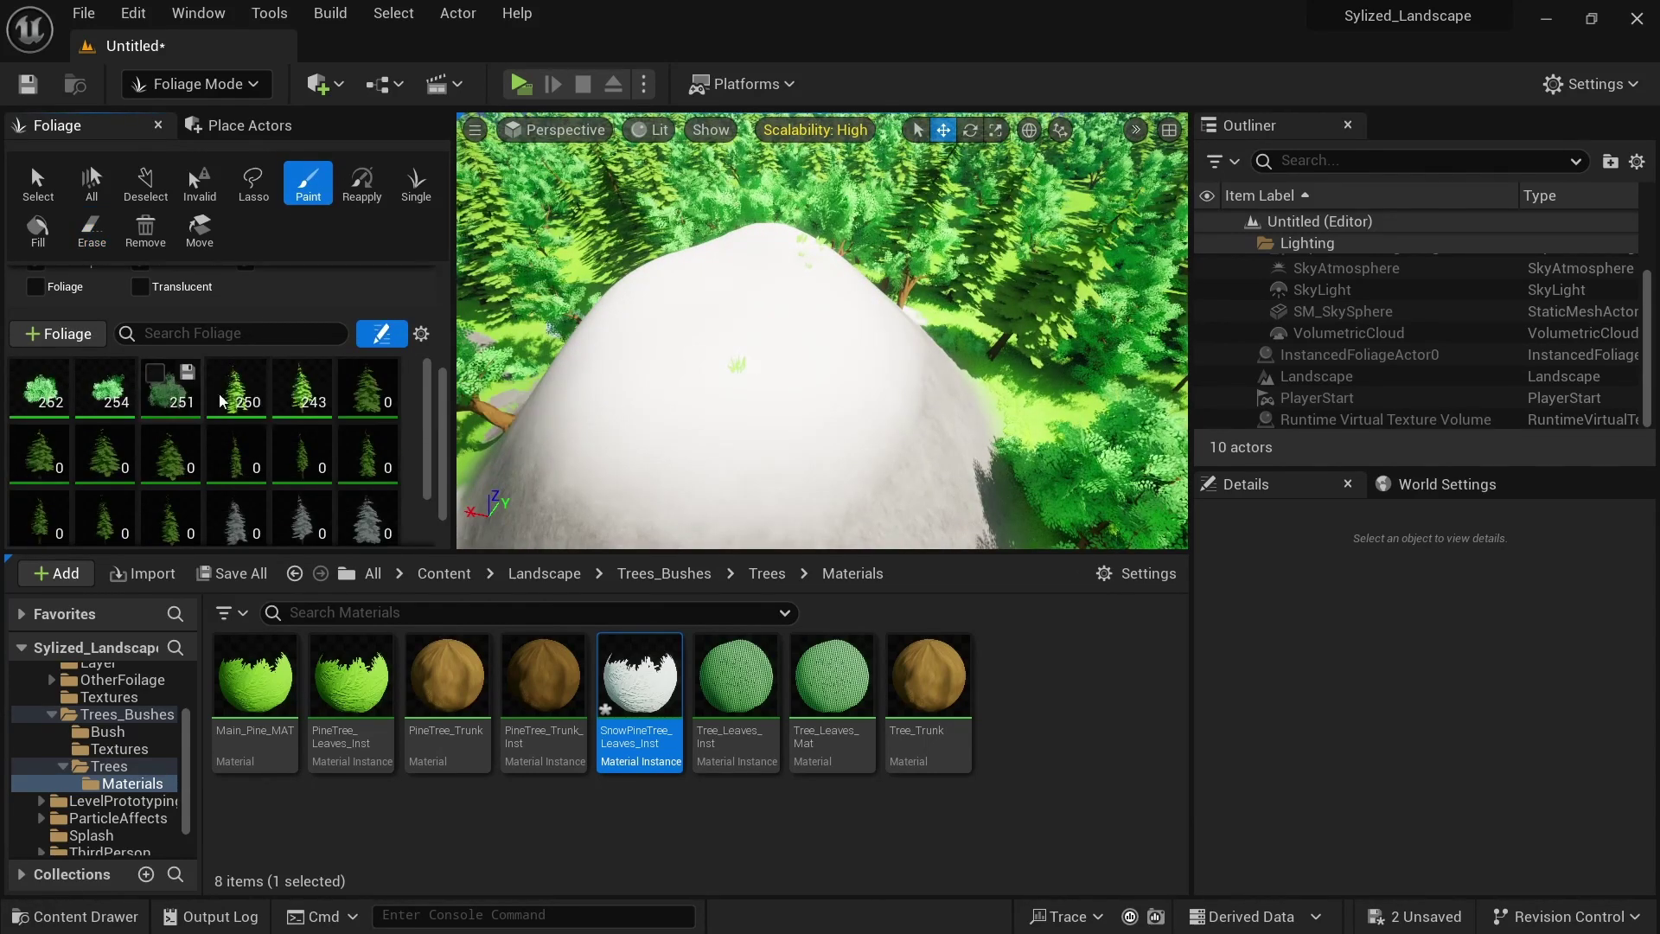
click(51, 402)
scroll(61, 413, down, 5)
shift+click(167, 448)
click(156, 429)
scroll(178, 432, up, 3)
click(235, 358)
scroll(199, 407, down, 1)
shift+click(178, 415)
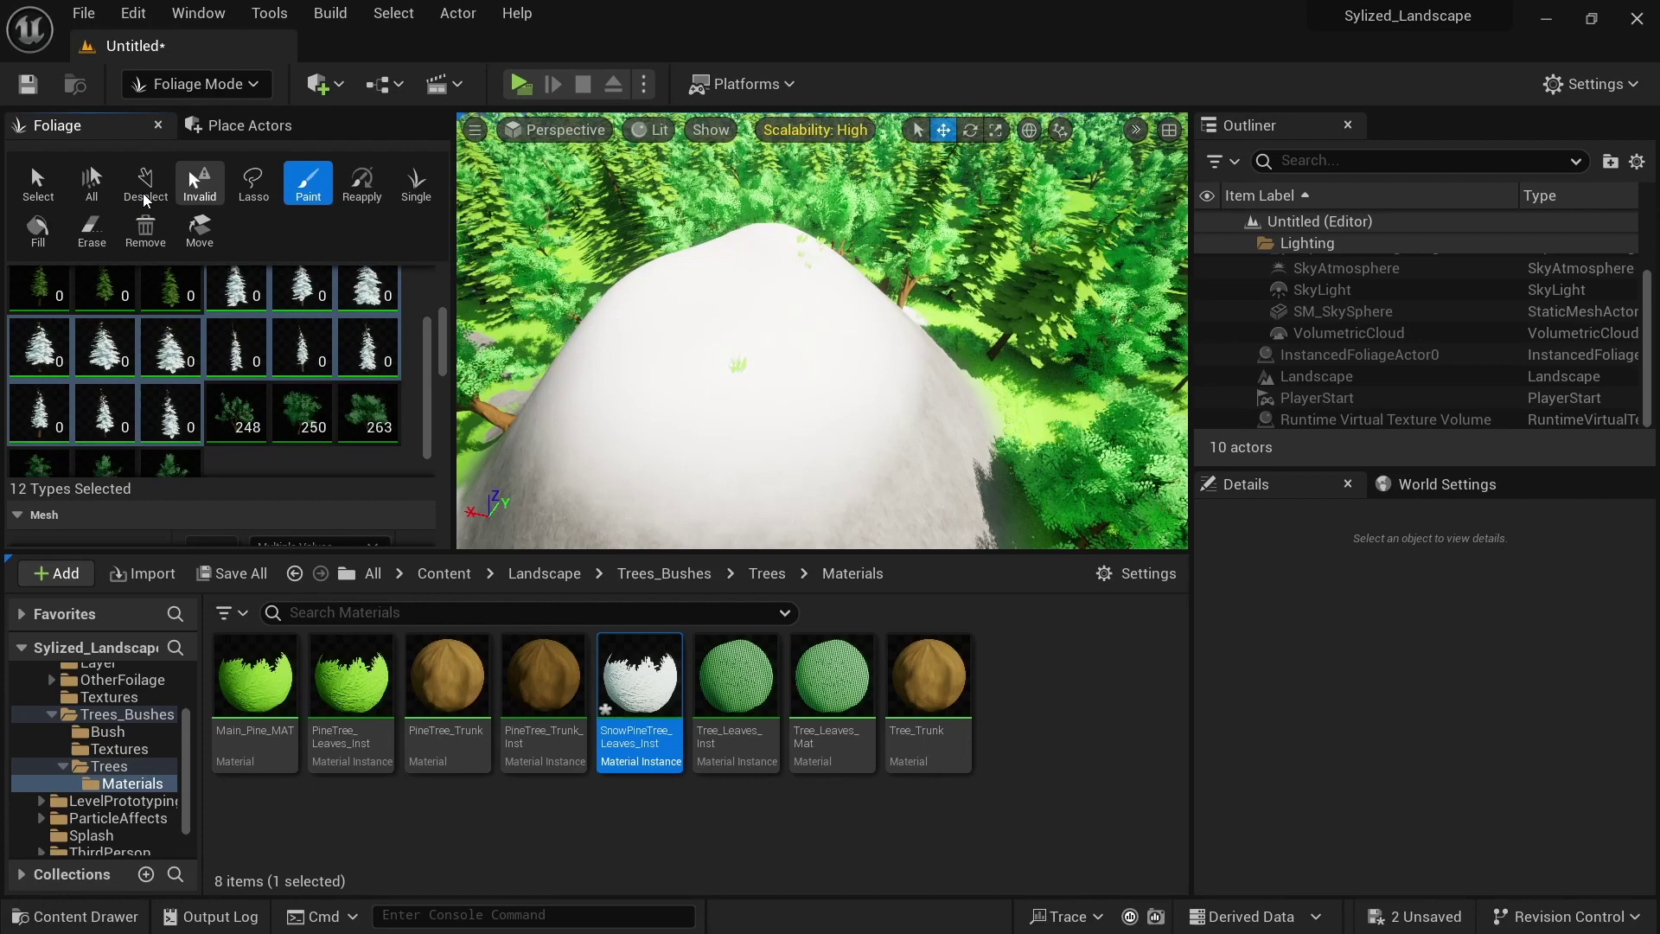
mouse_move(748, 375)
mouse_down()
mouse_move(704, 289)
mouse_move(789, 336)
mouse_up()
right_drag(789, 335, 789, 259)
Return to Selection mode and set the GameMode Override in the world settings to BP_ThirdPersonGameMode
click(197, 84)
click(206, 122)
click(1447, 484)
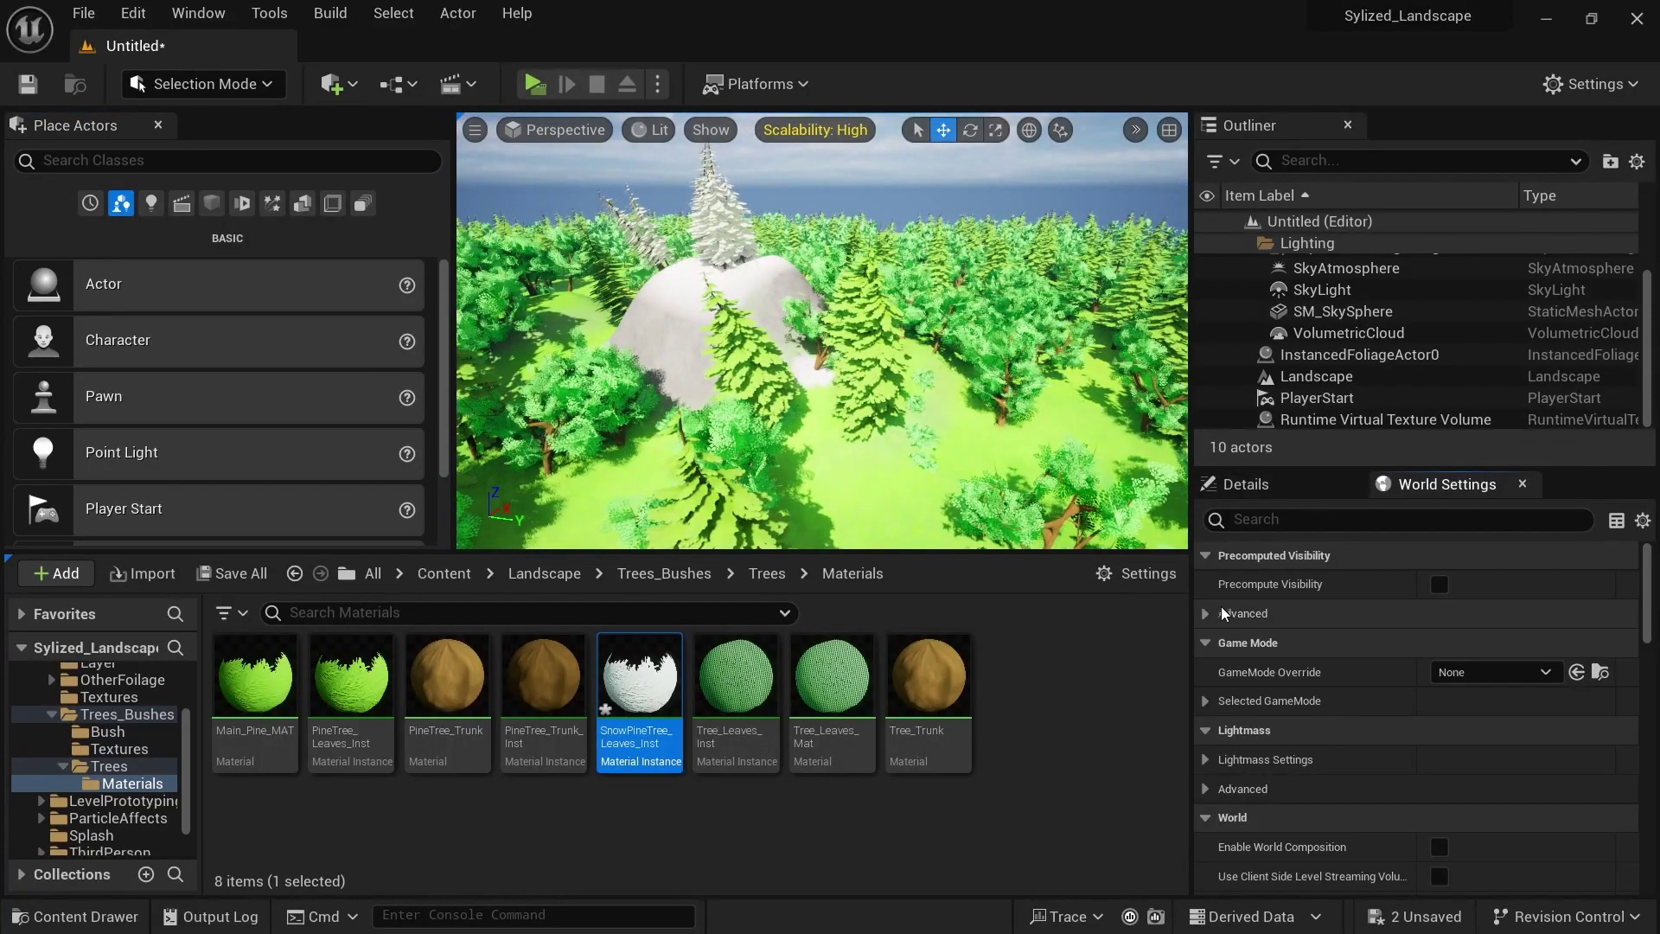
click(1461, 672)
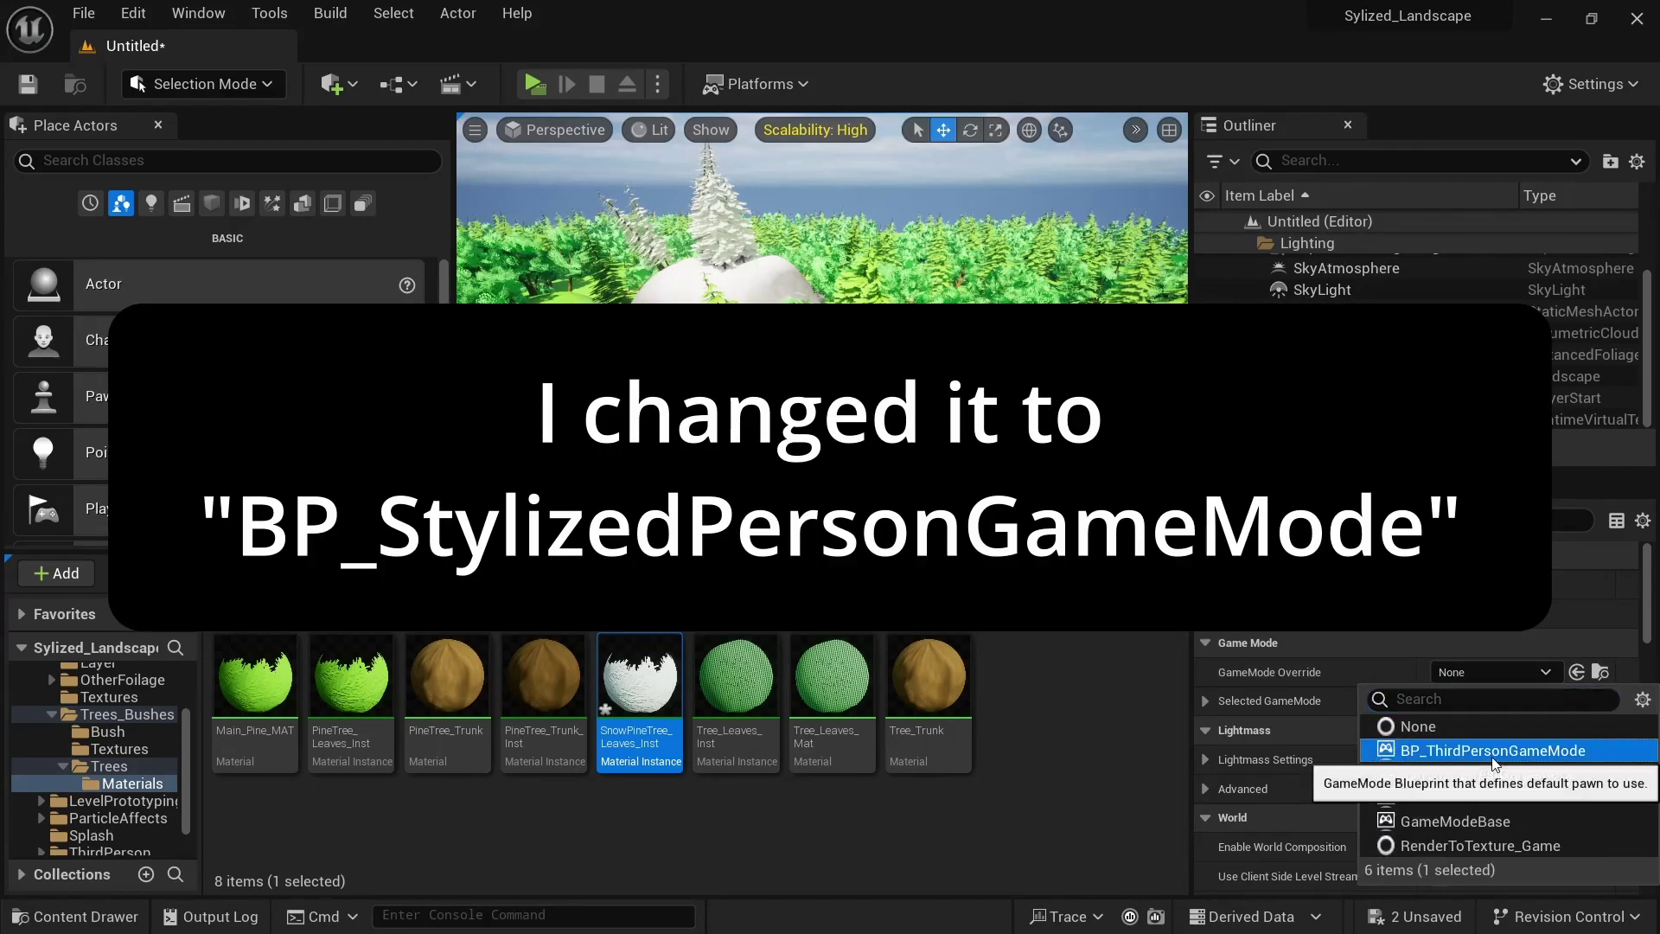
click(1455, 750)
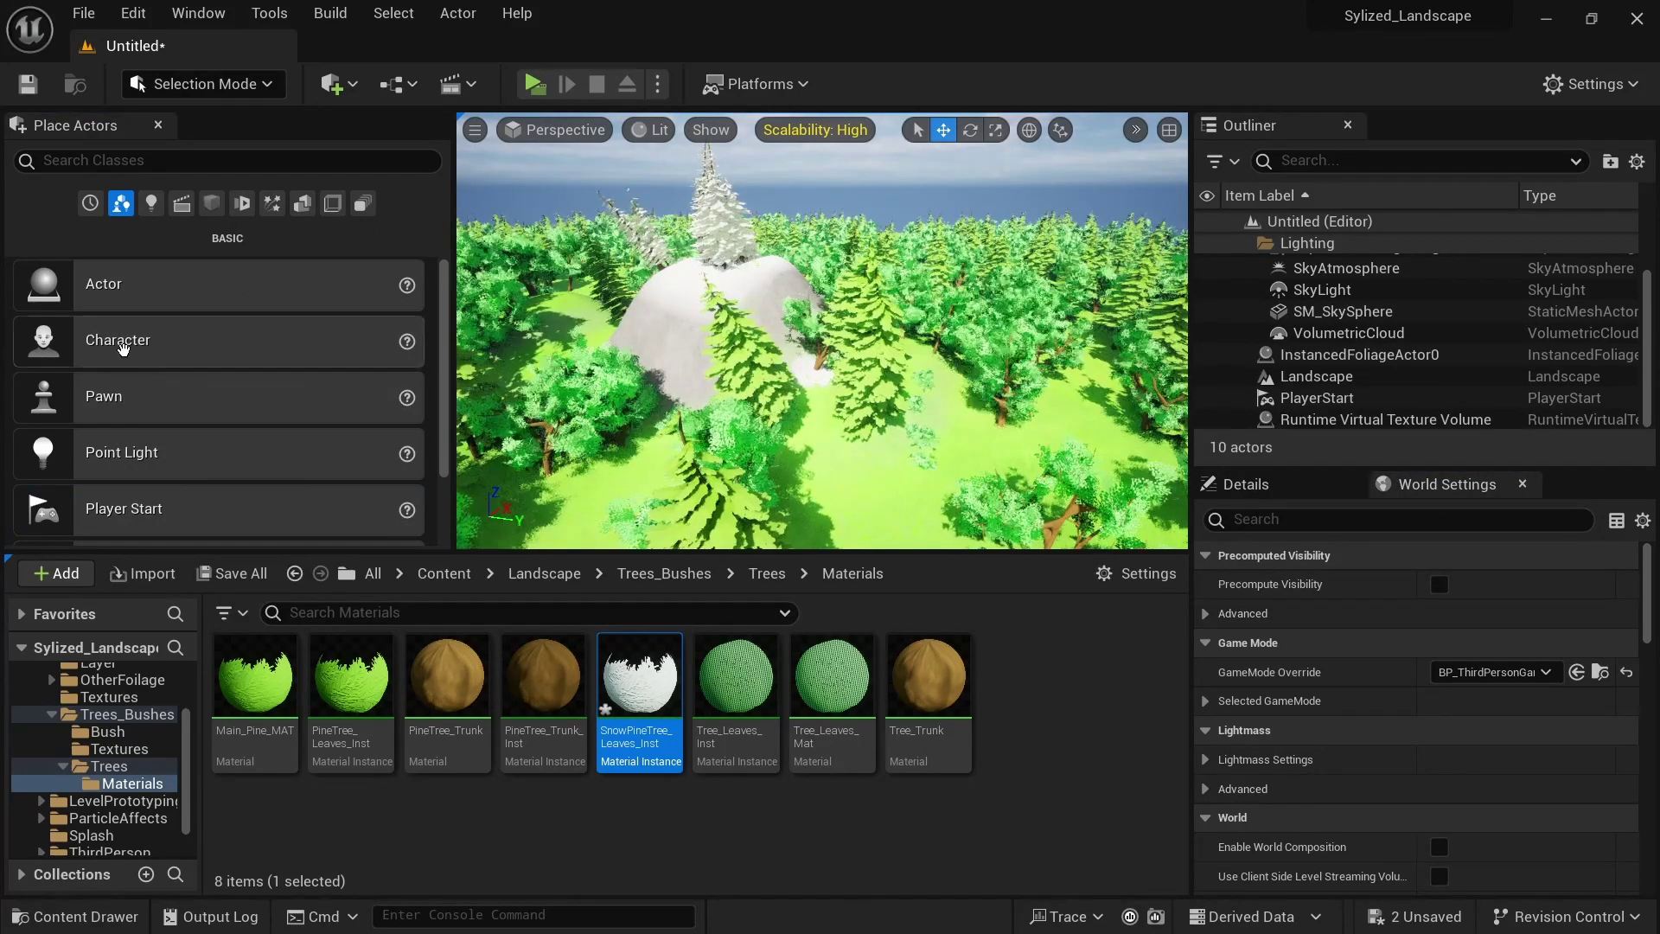
Select the PlayerStart actor and focus the viewport on it
click(534, 84)
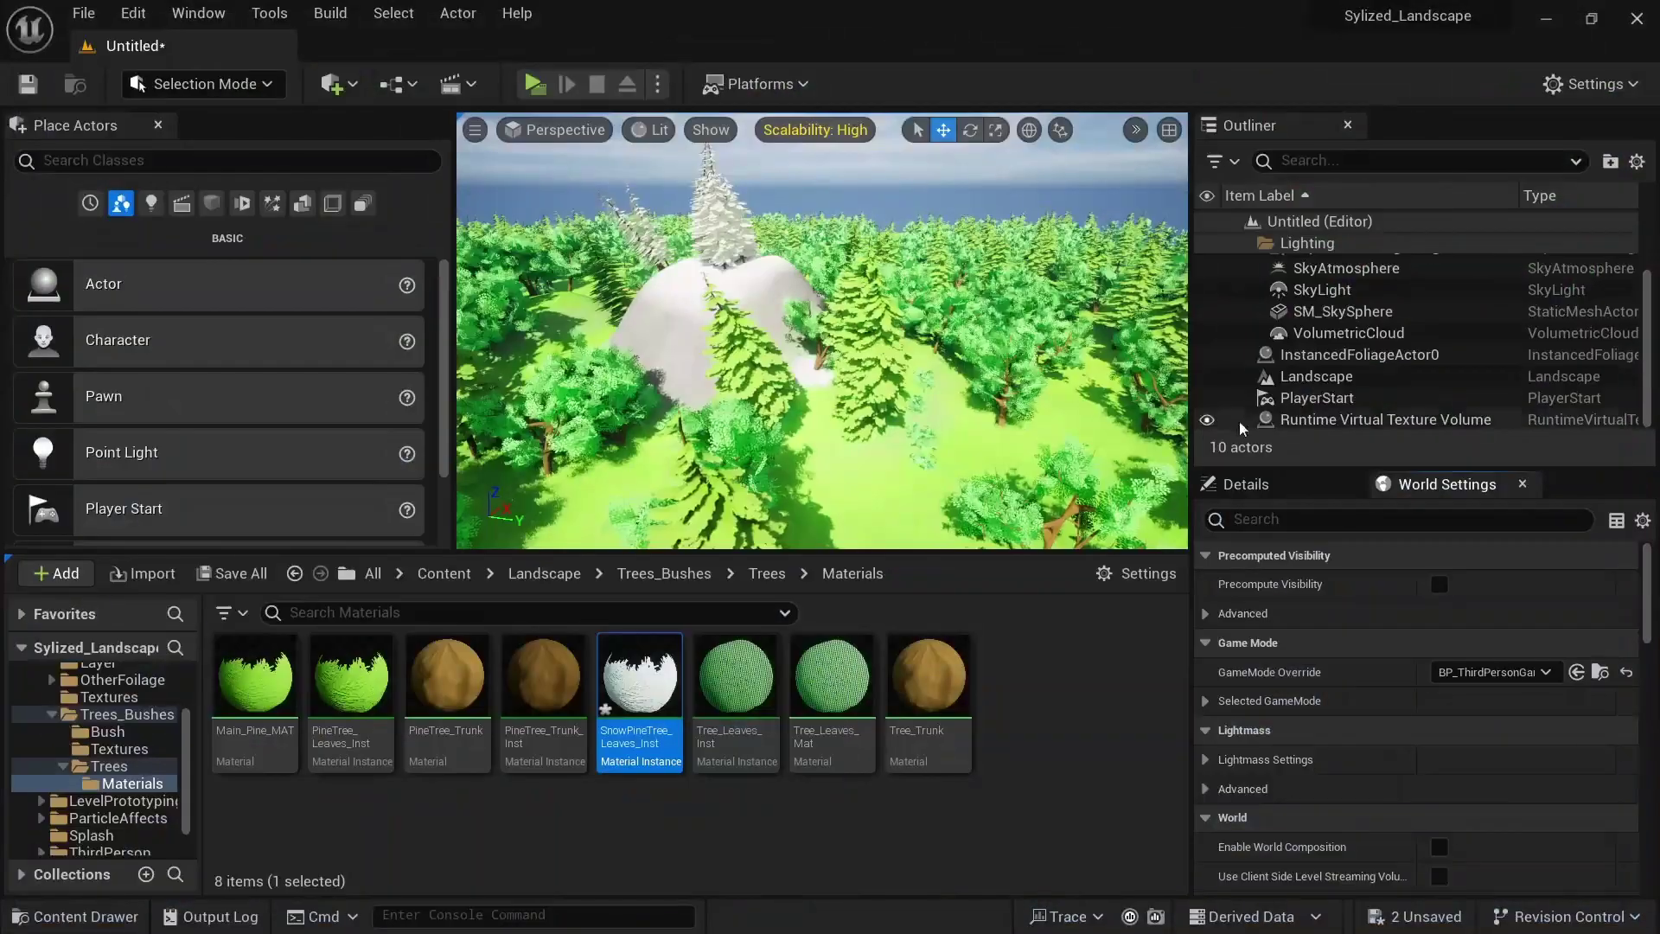
click(1307, 399)
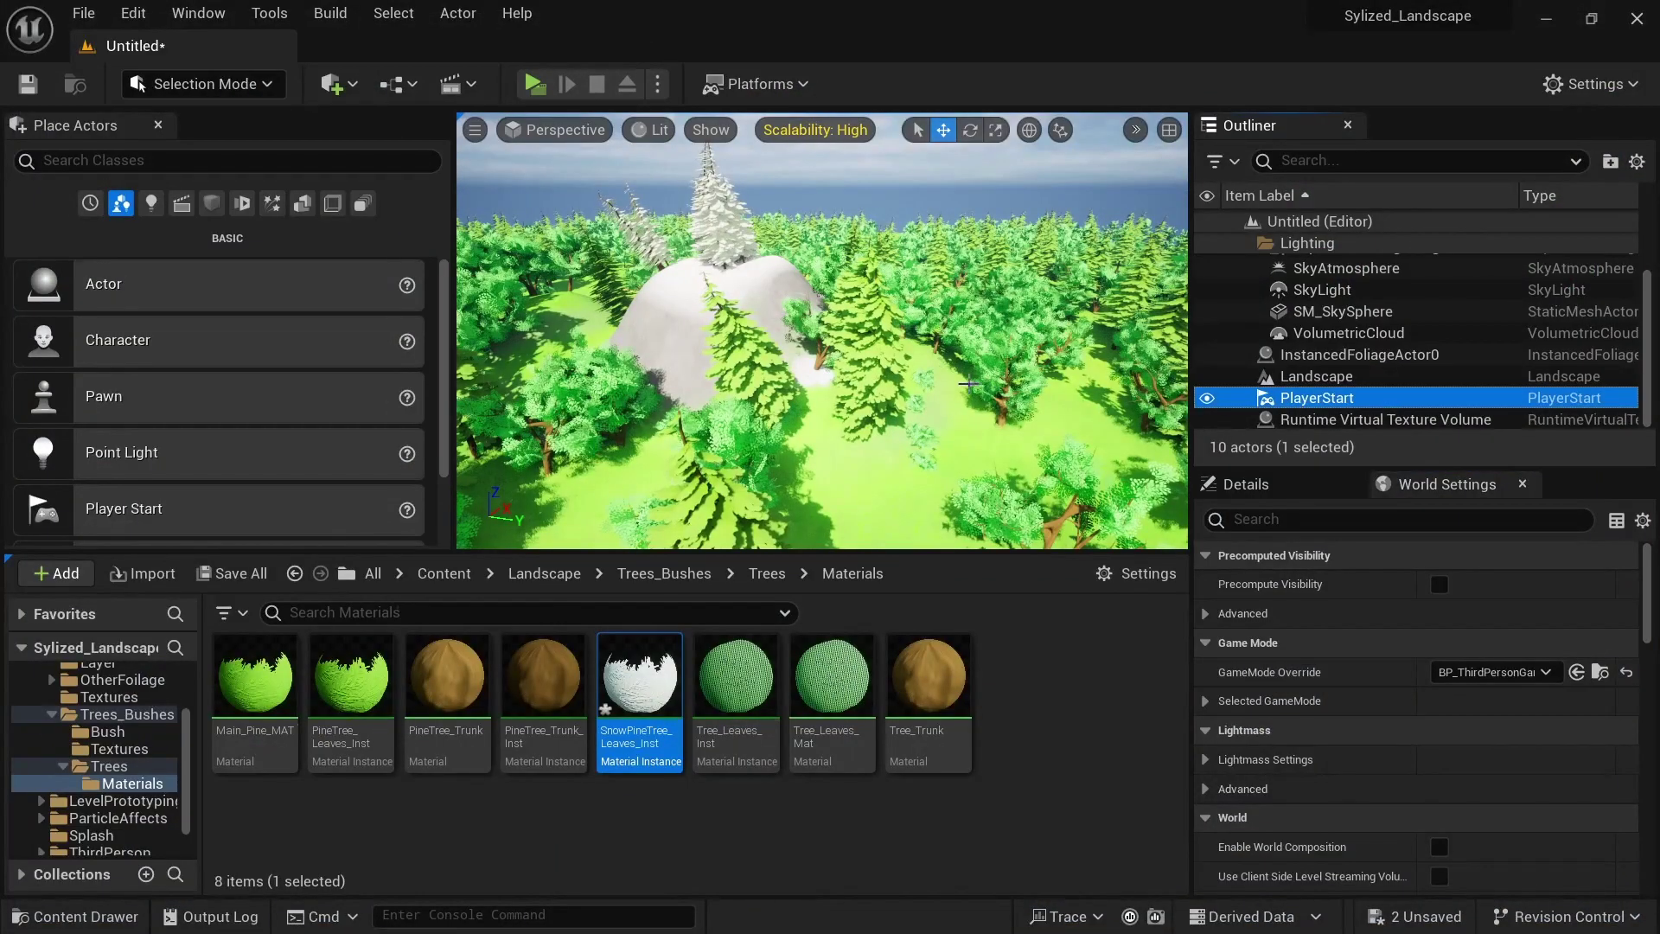
key(F2)
text(f)
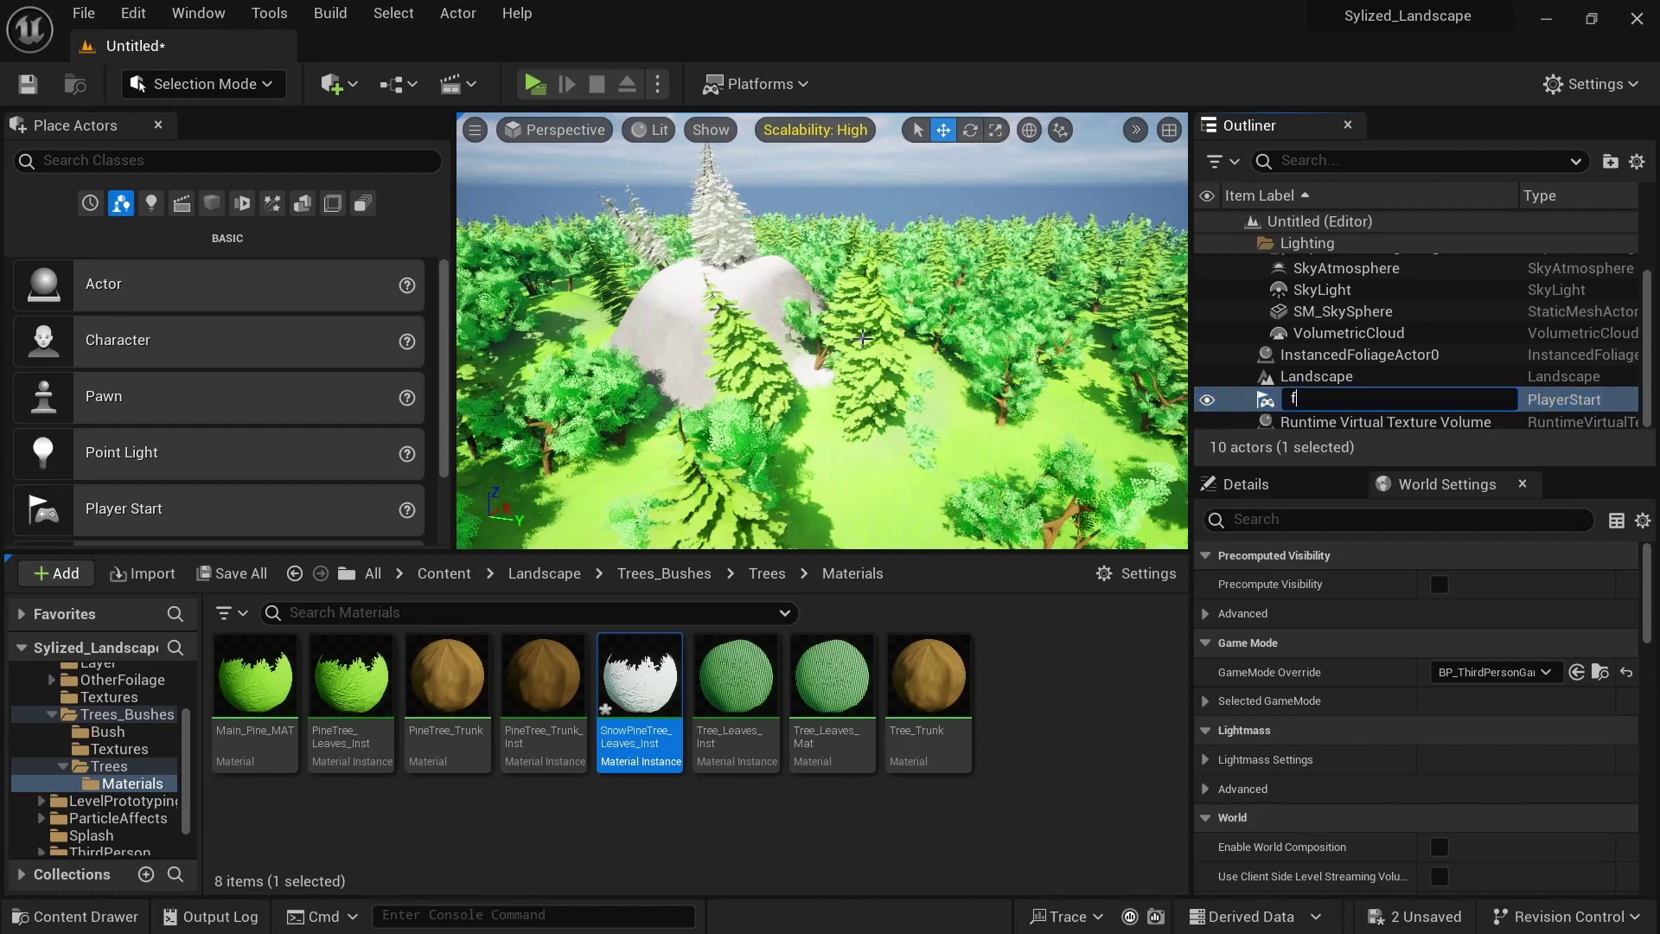
key(Escape)
key(f)
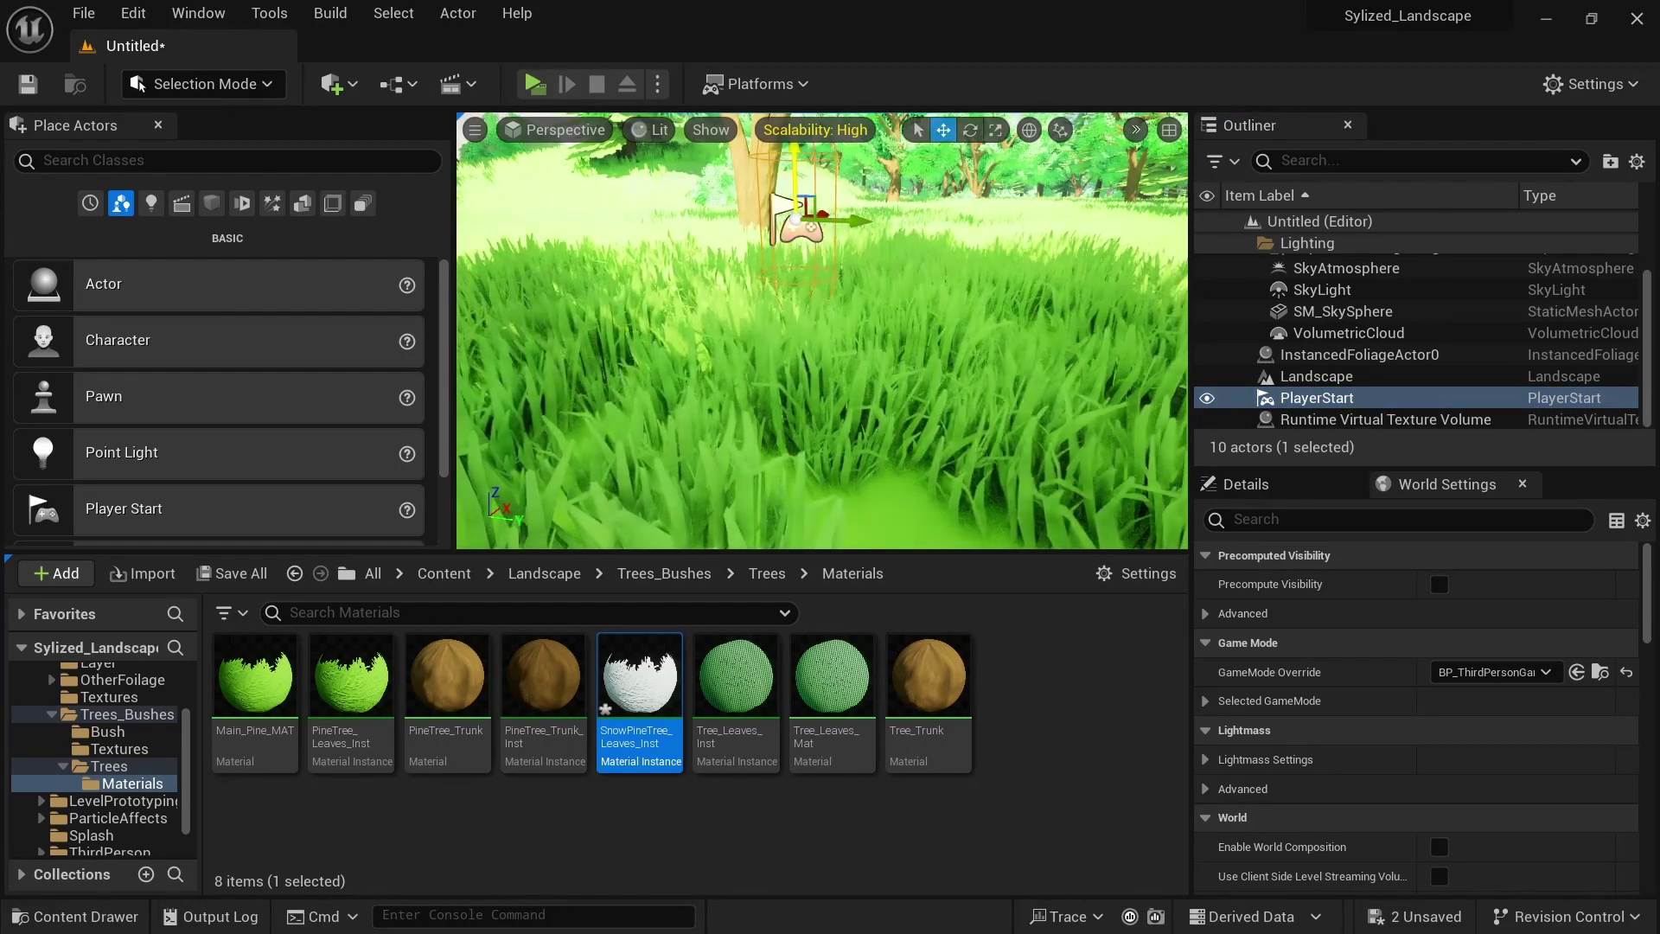
Play the level and run the character forward through the grass and trees to test the landscape
click(535, 84)
key(w)
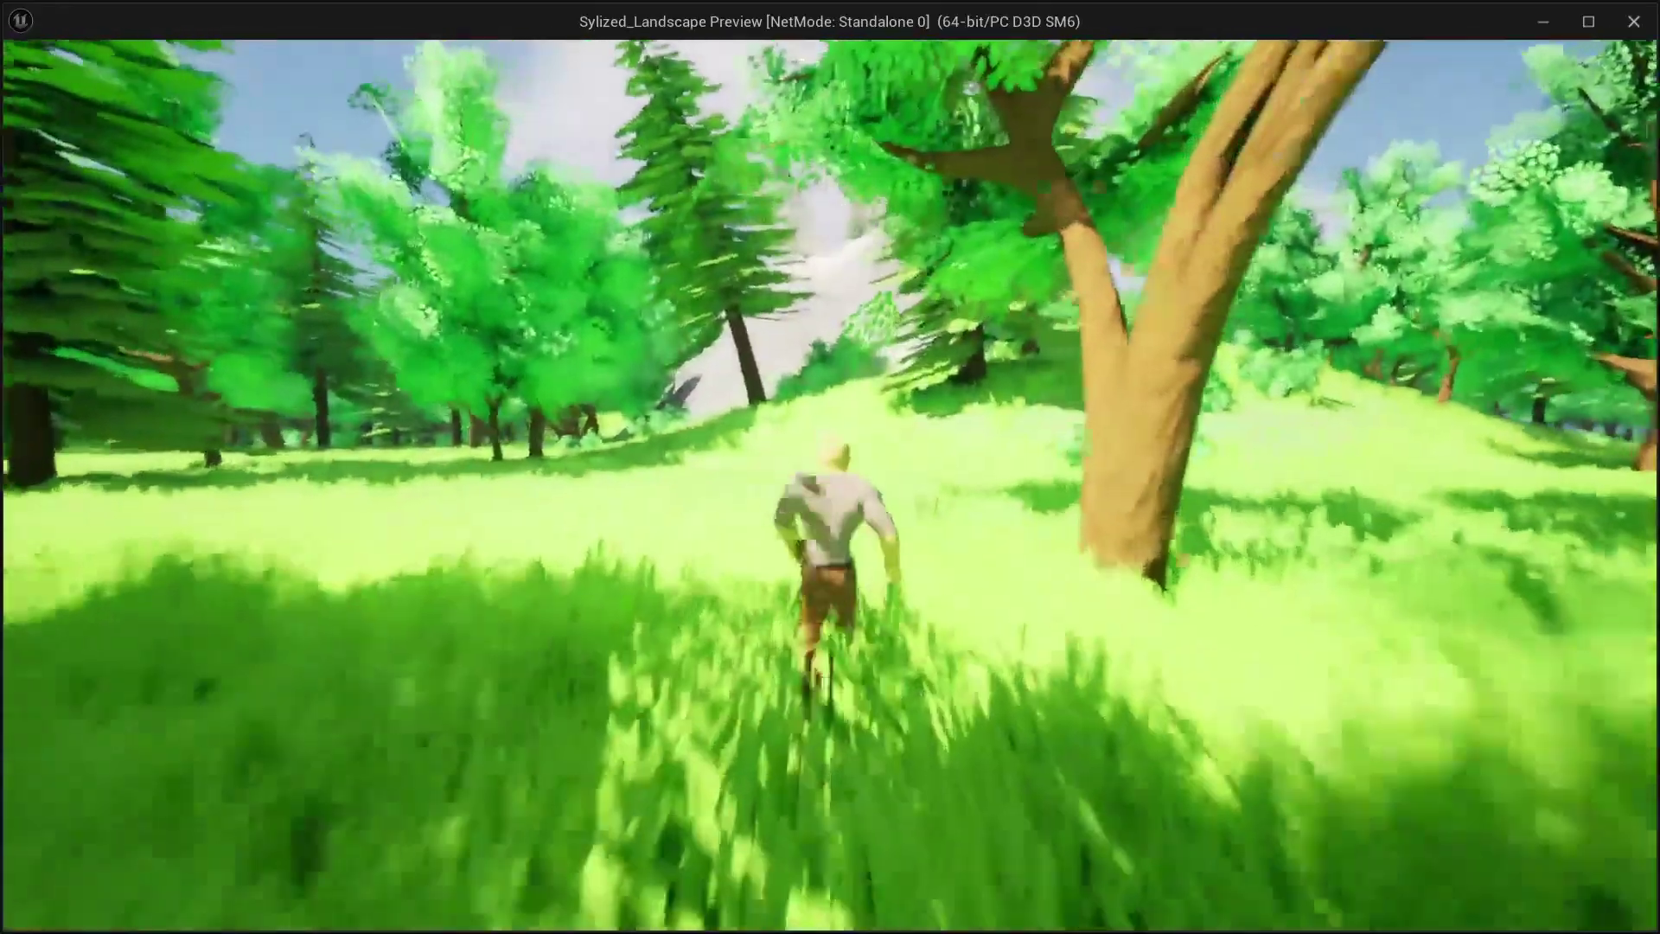
key(w)
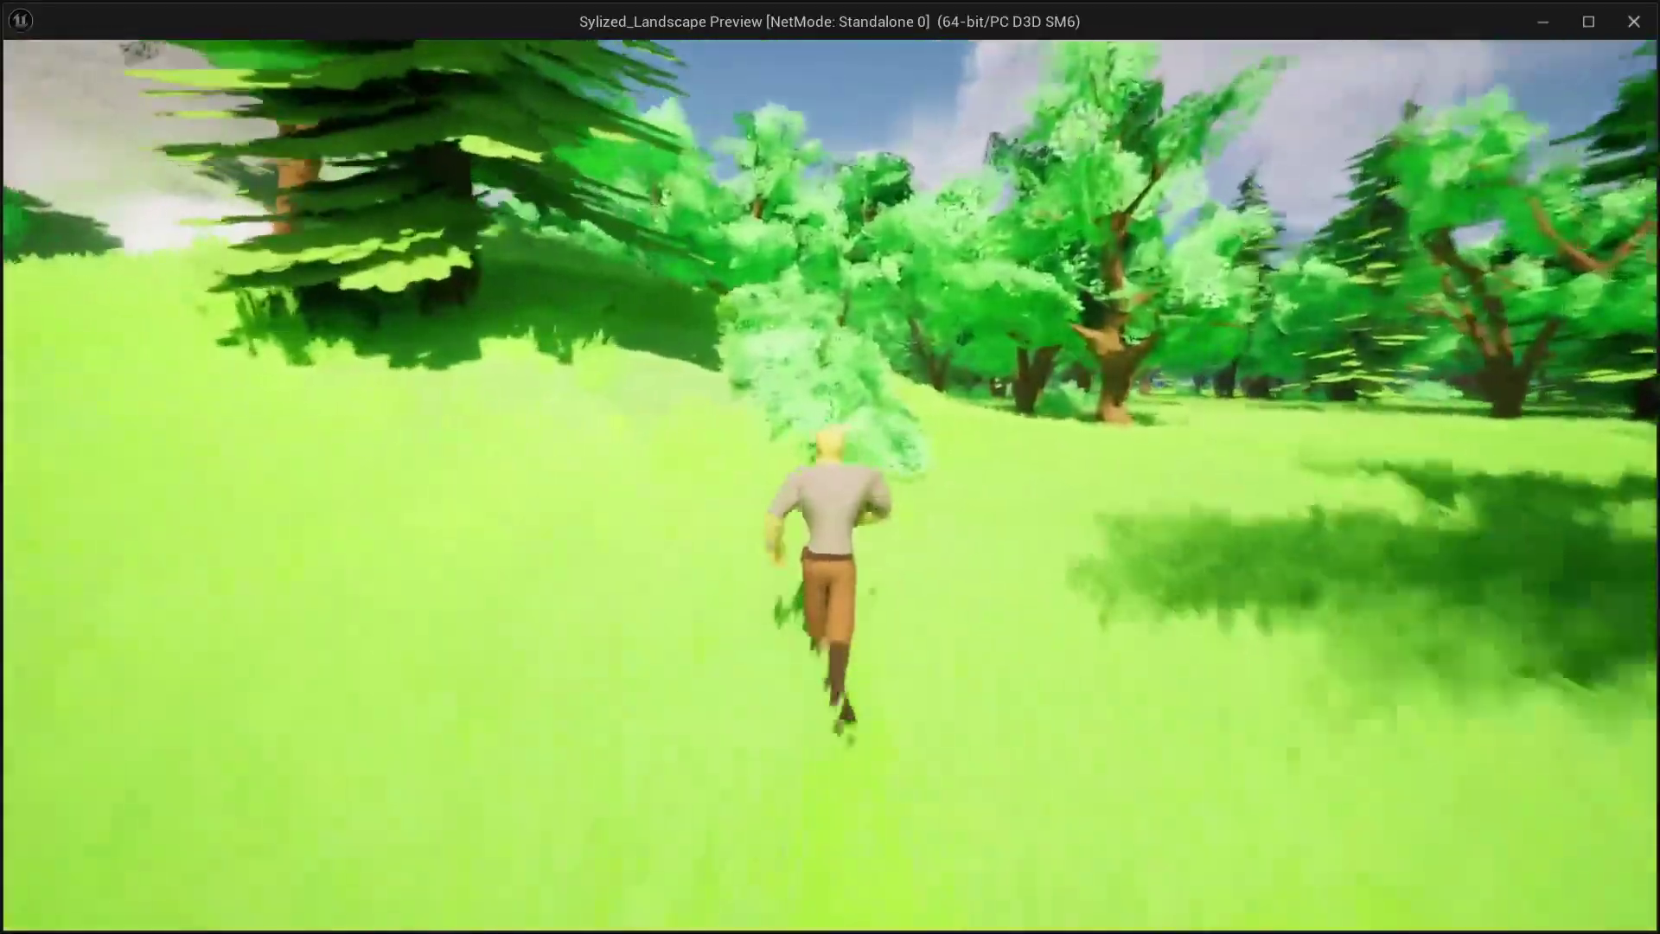
key(w)
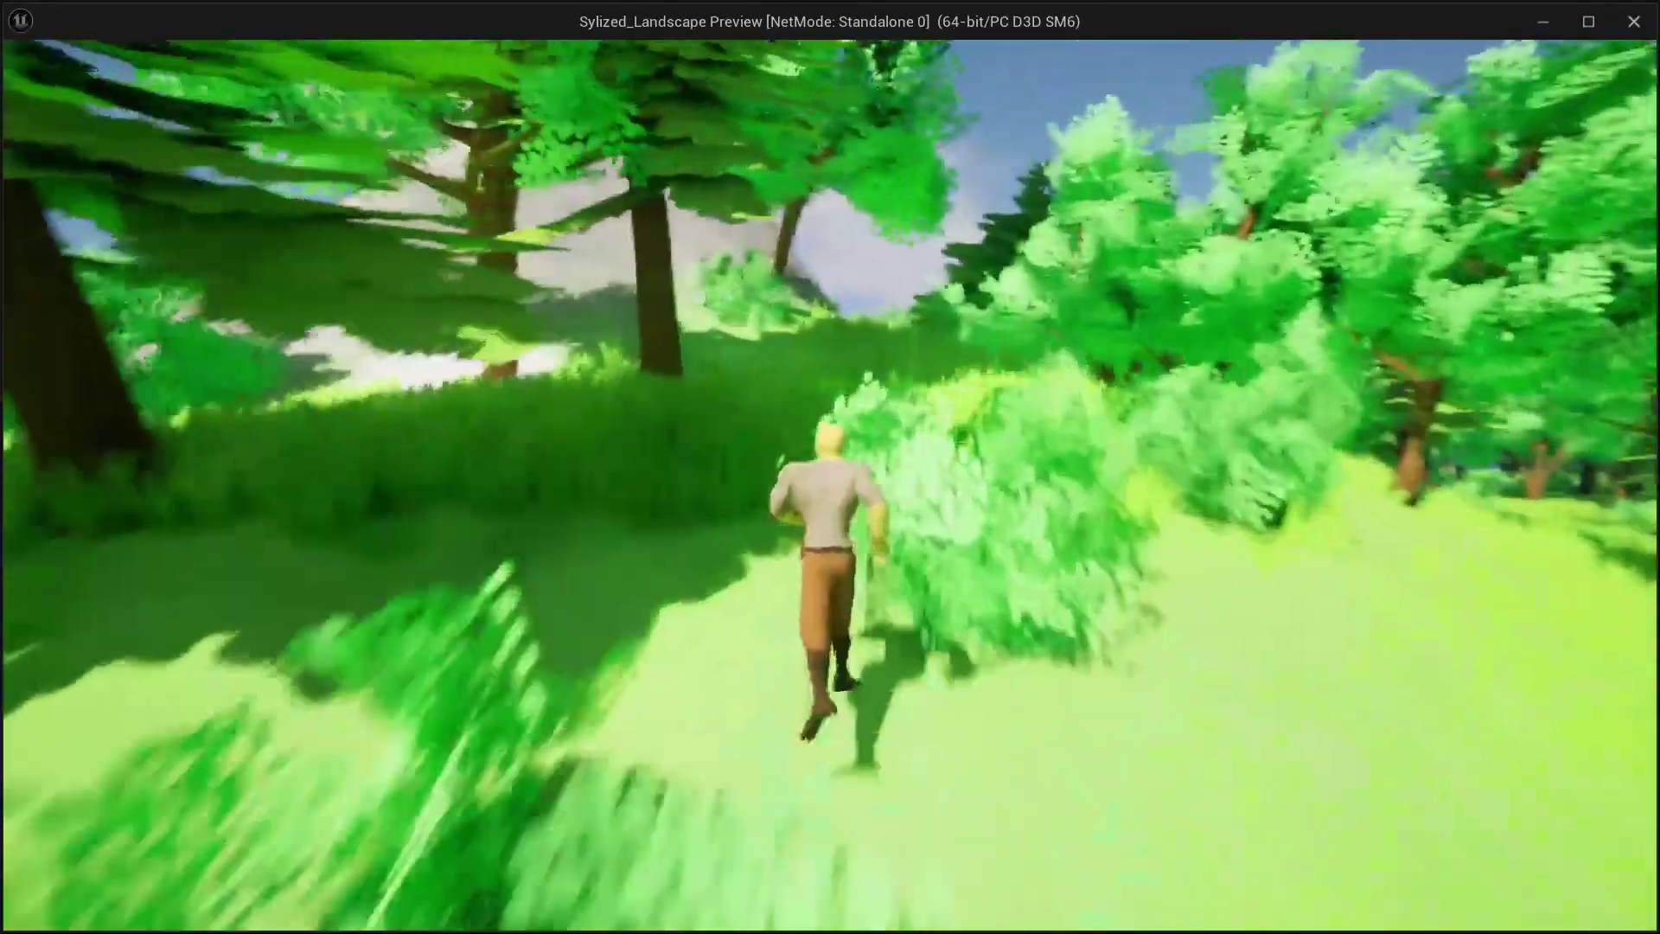
key(w)
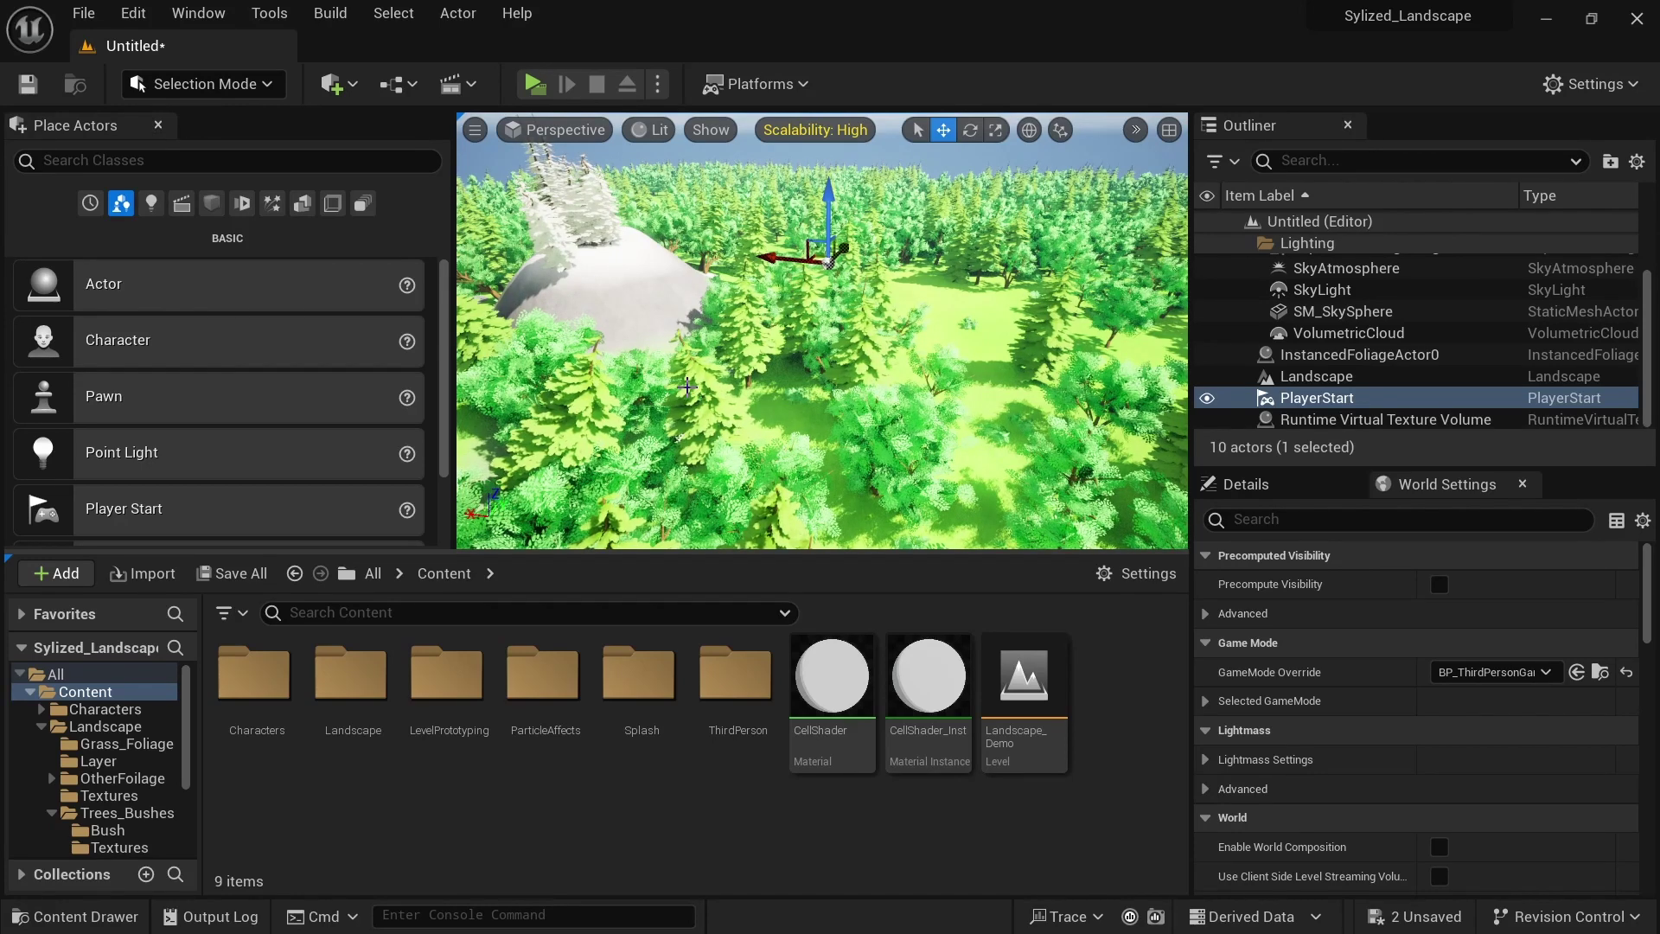
Create a new Blueprint project named LandscapeTest1 from the Third Person games template in D:\Unreal Projects
scroll(821, 329, down, 5)
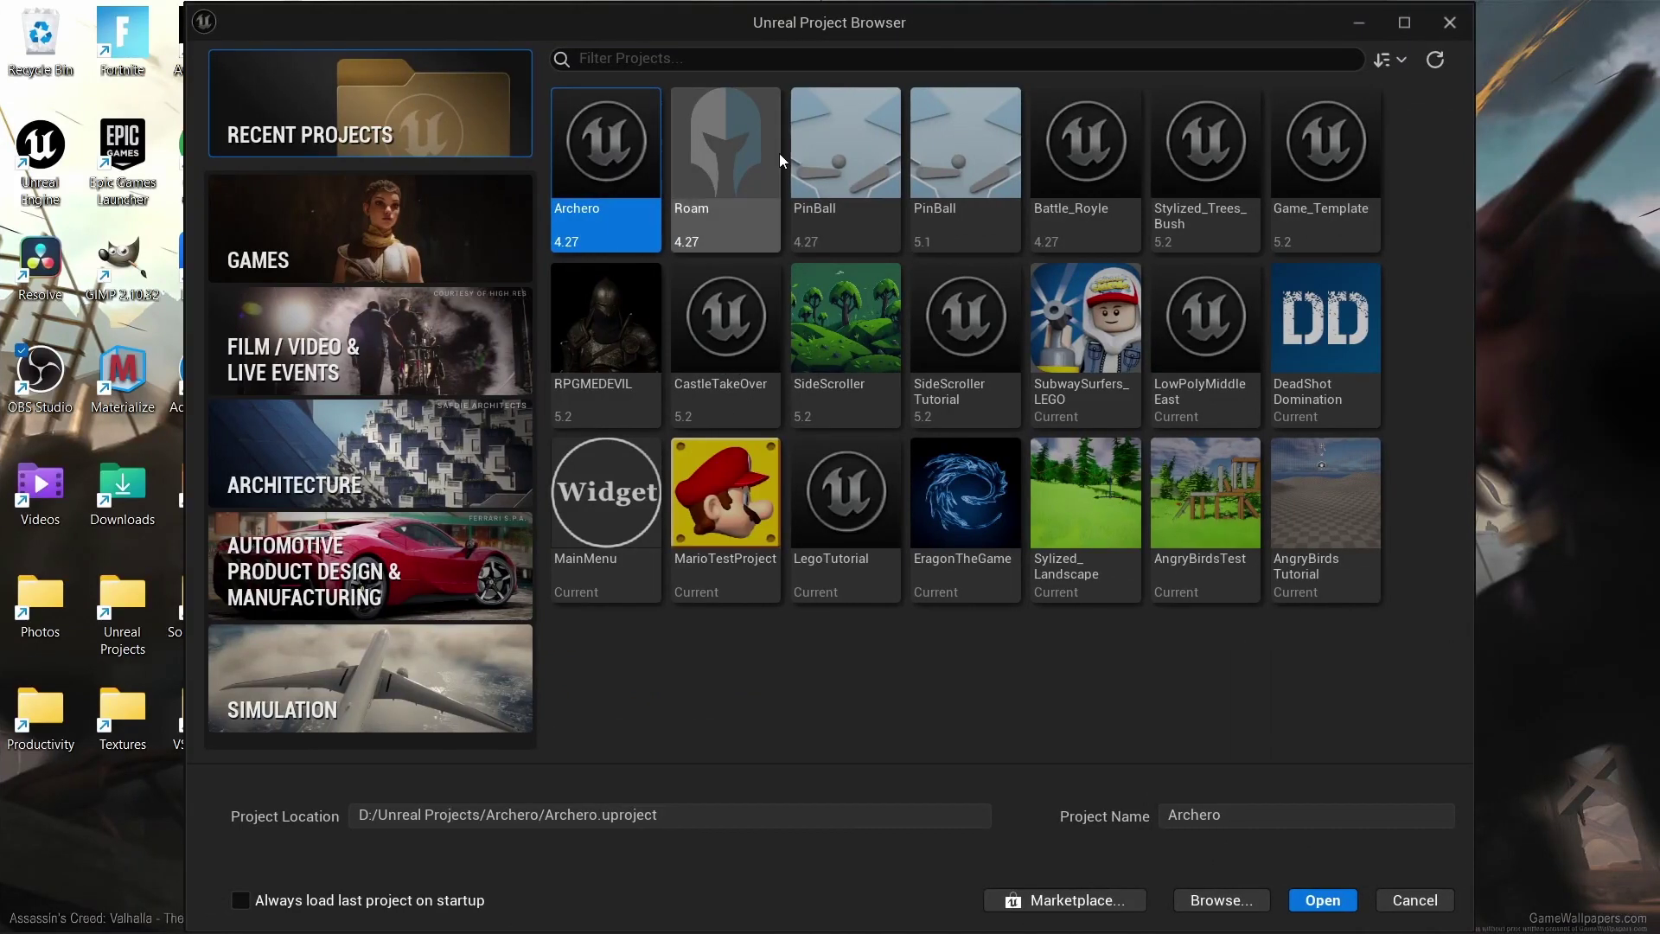
drag(732, 15, 714, 2)
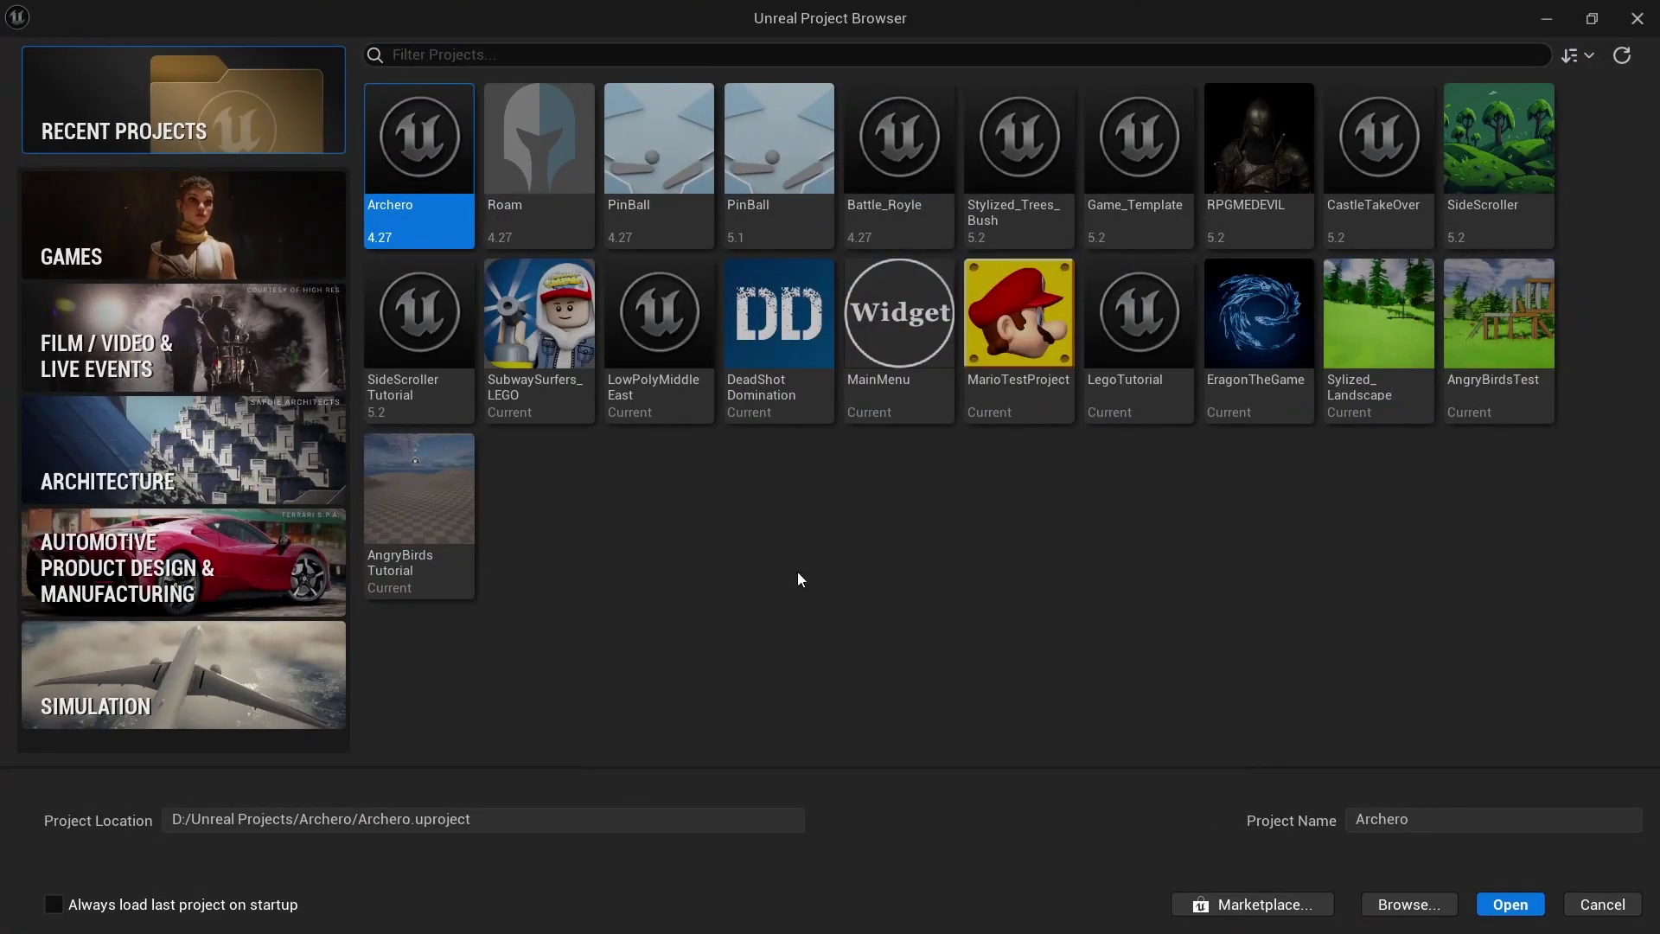
click(140, 222)
click(691, 165)
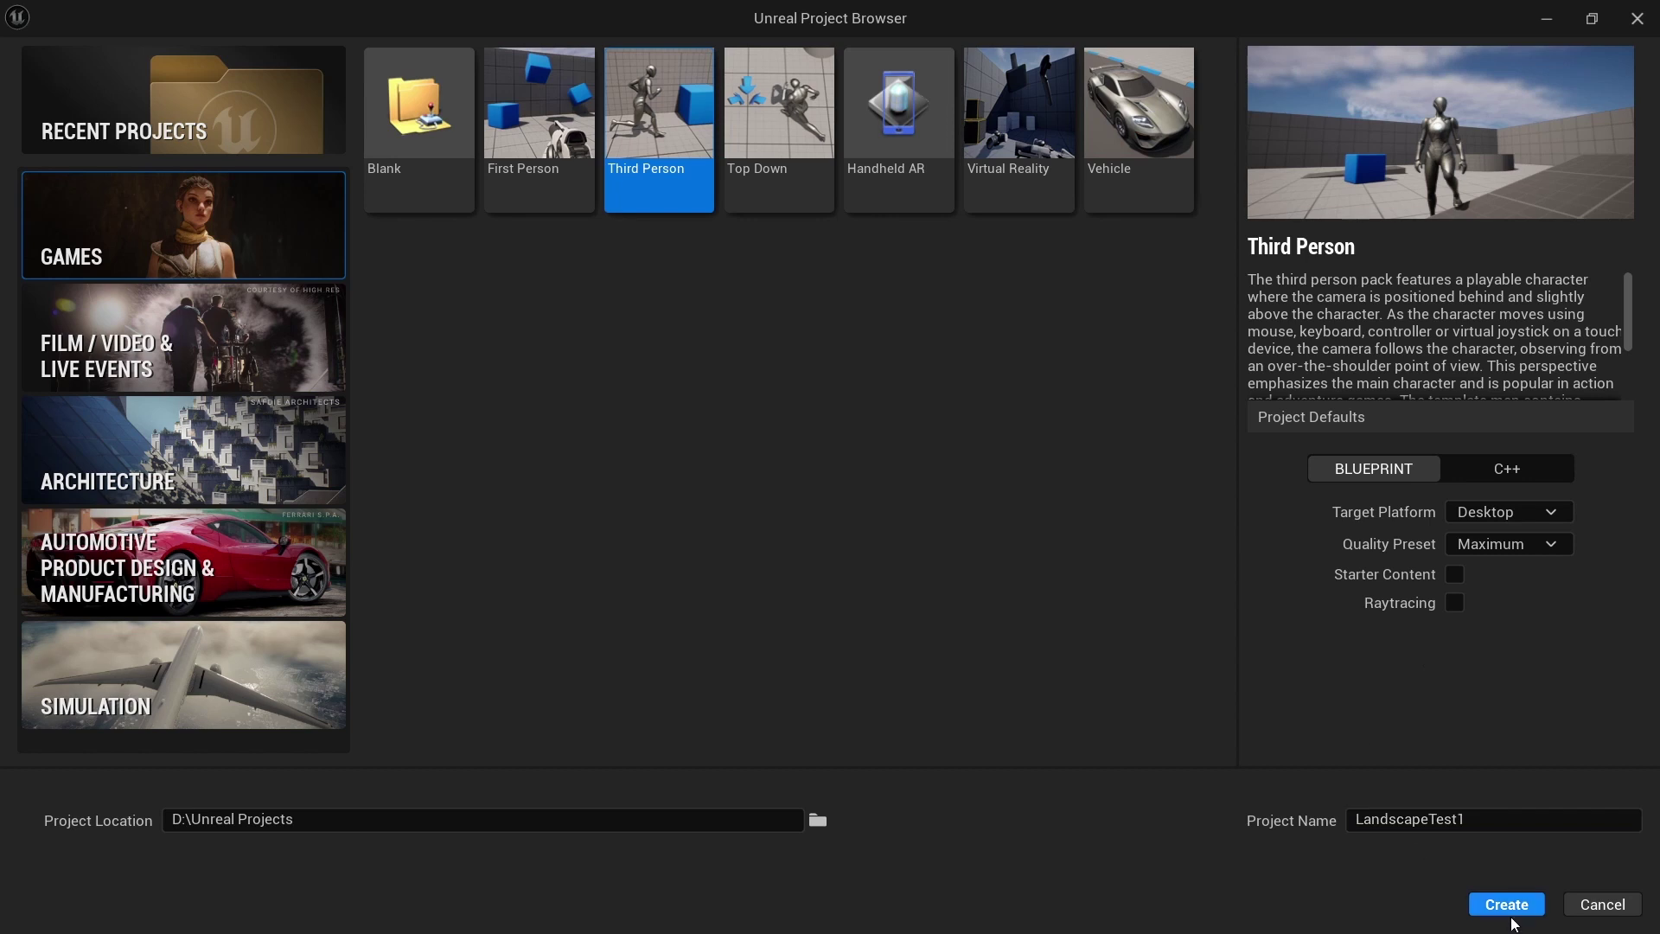
click(1510, 906)
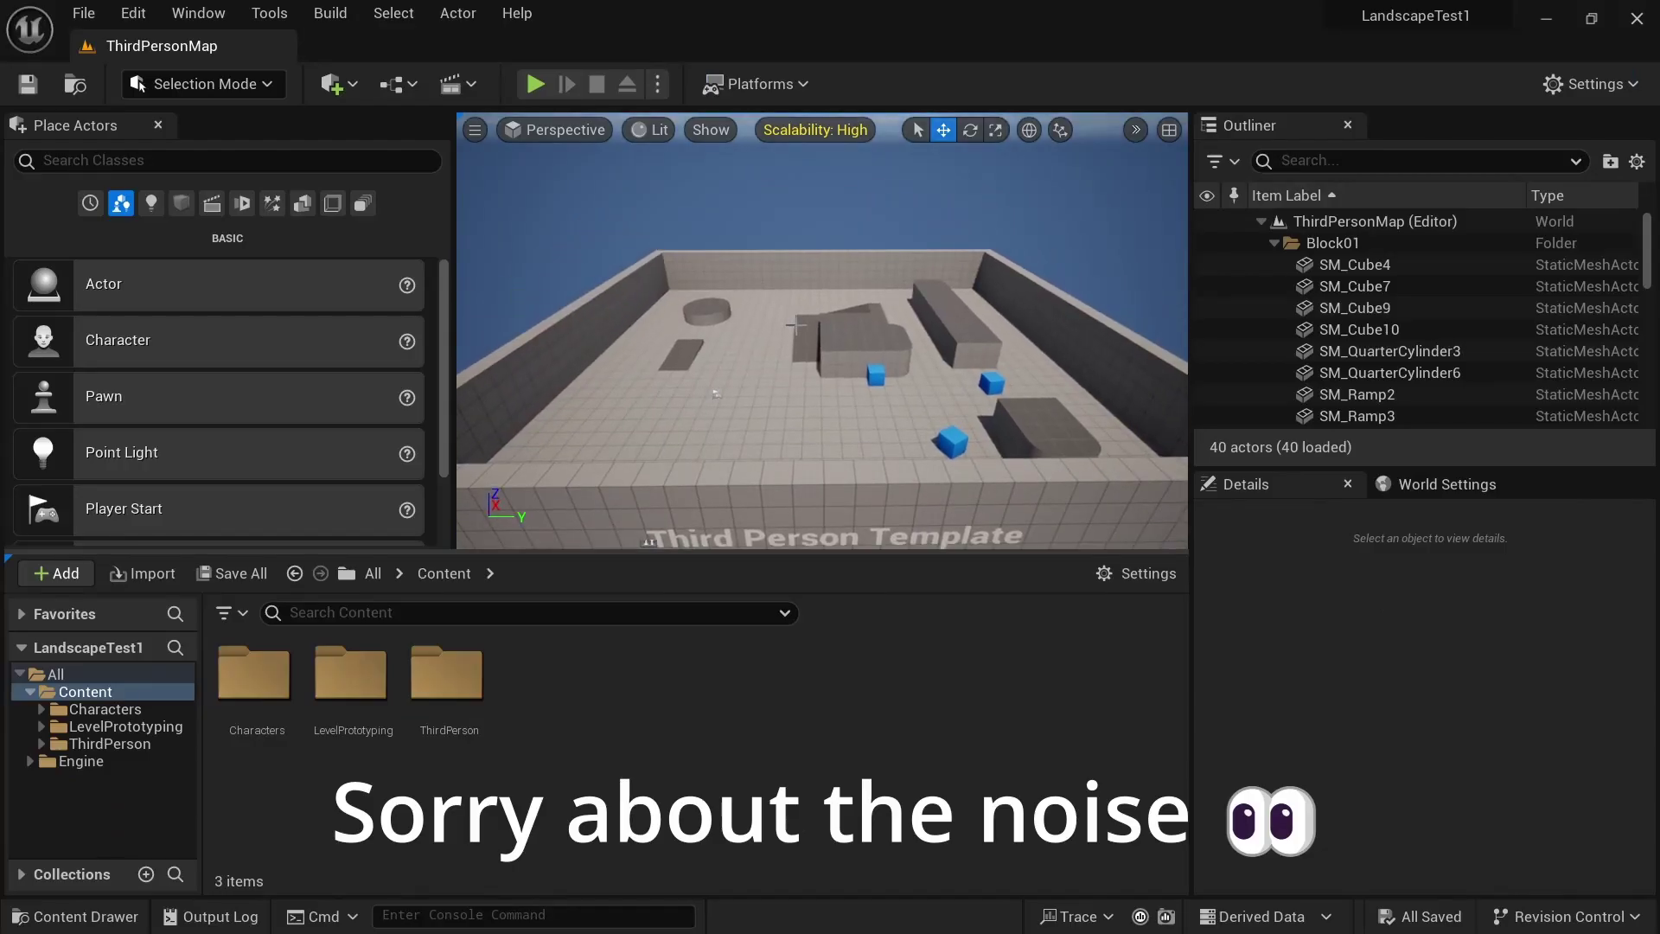
Open the project settings and filter them by "virtual text"
right_drag(822, 328, 843, 356)
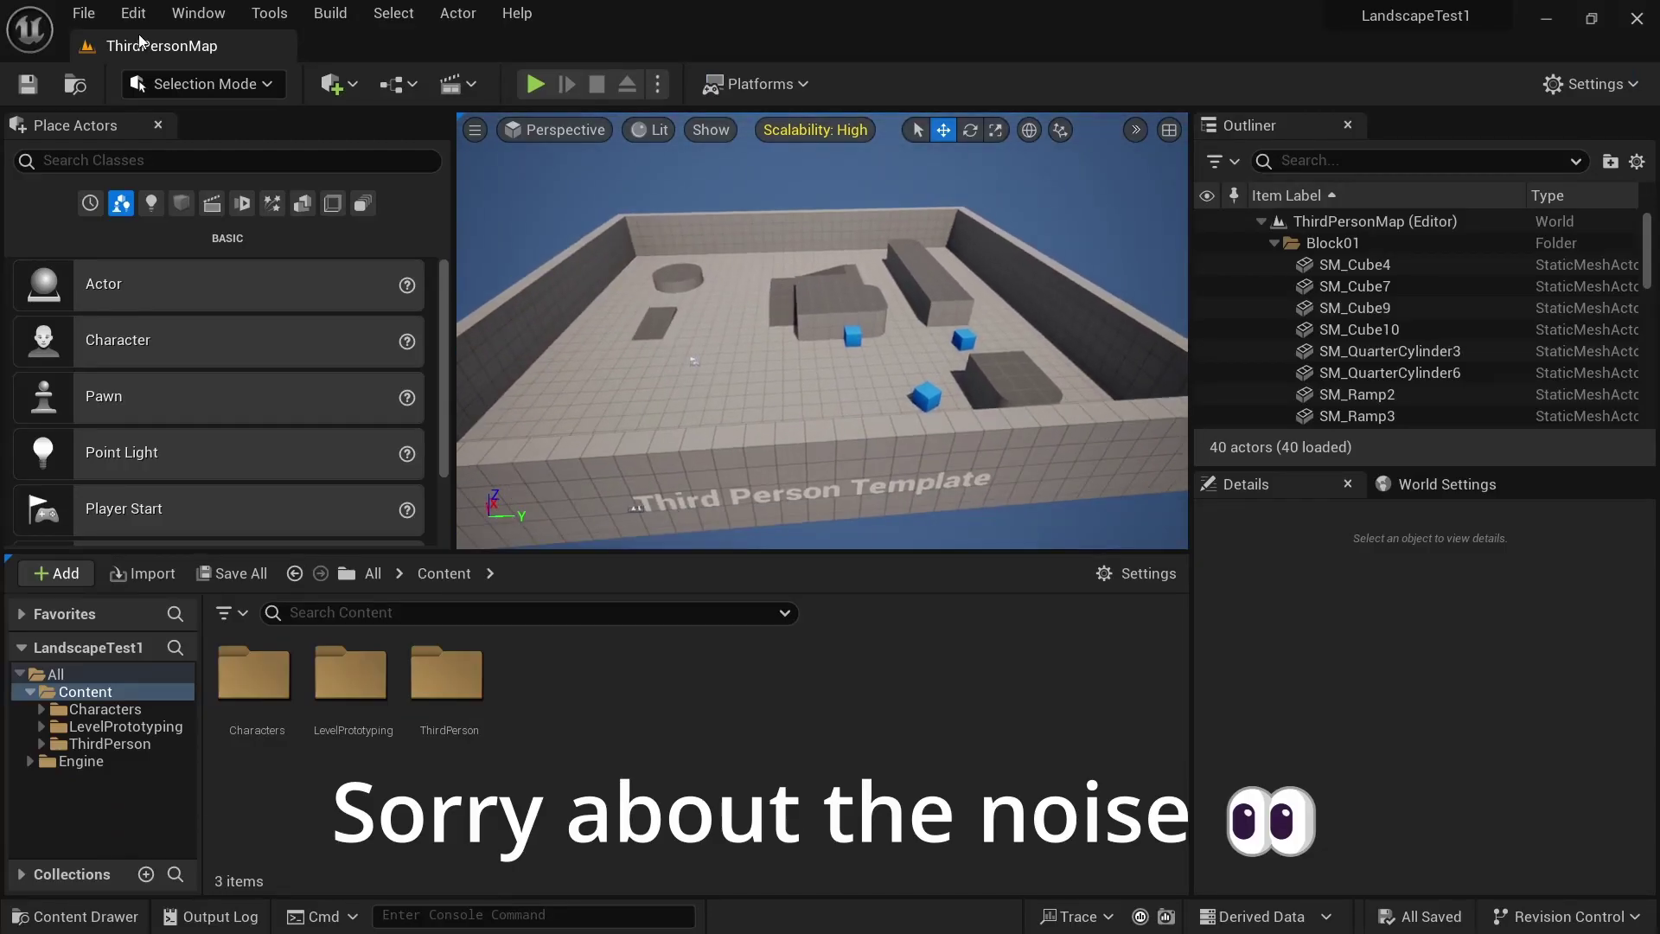
click(85, 13)
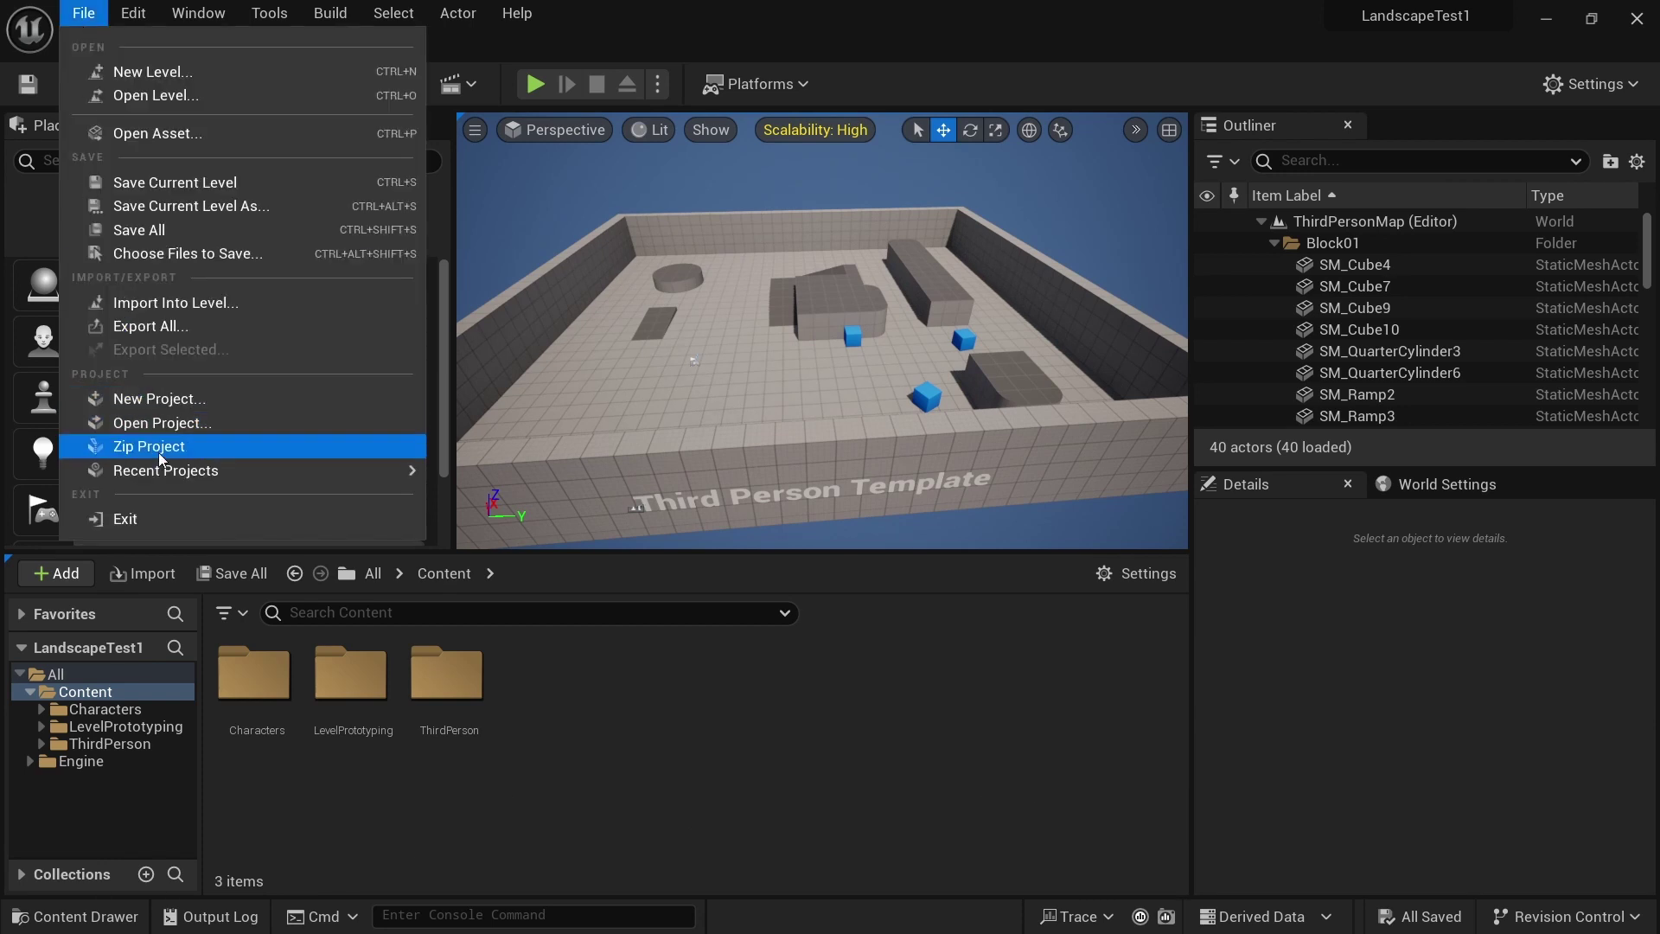
click(133, 13)
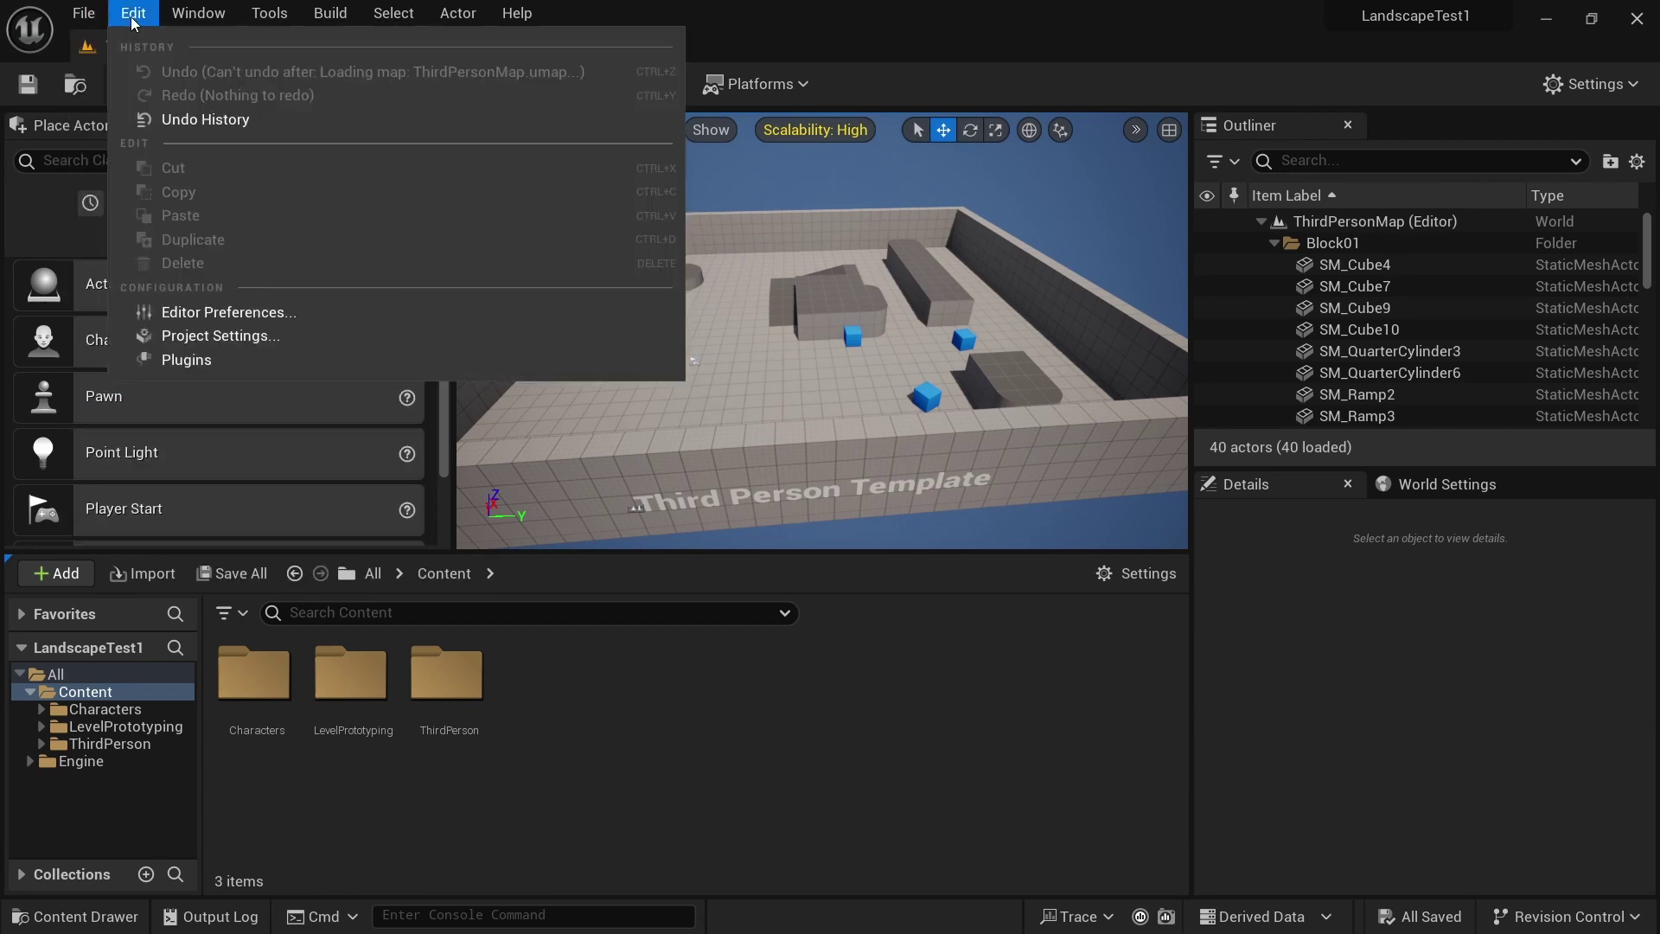
click(194, 335)
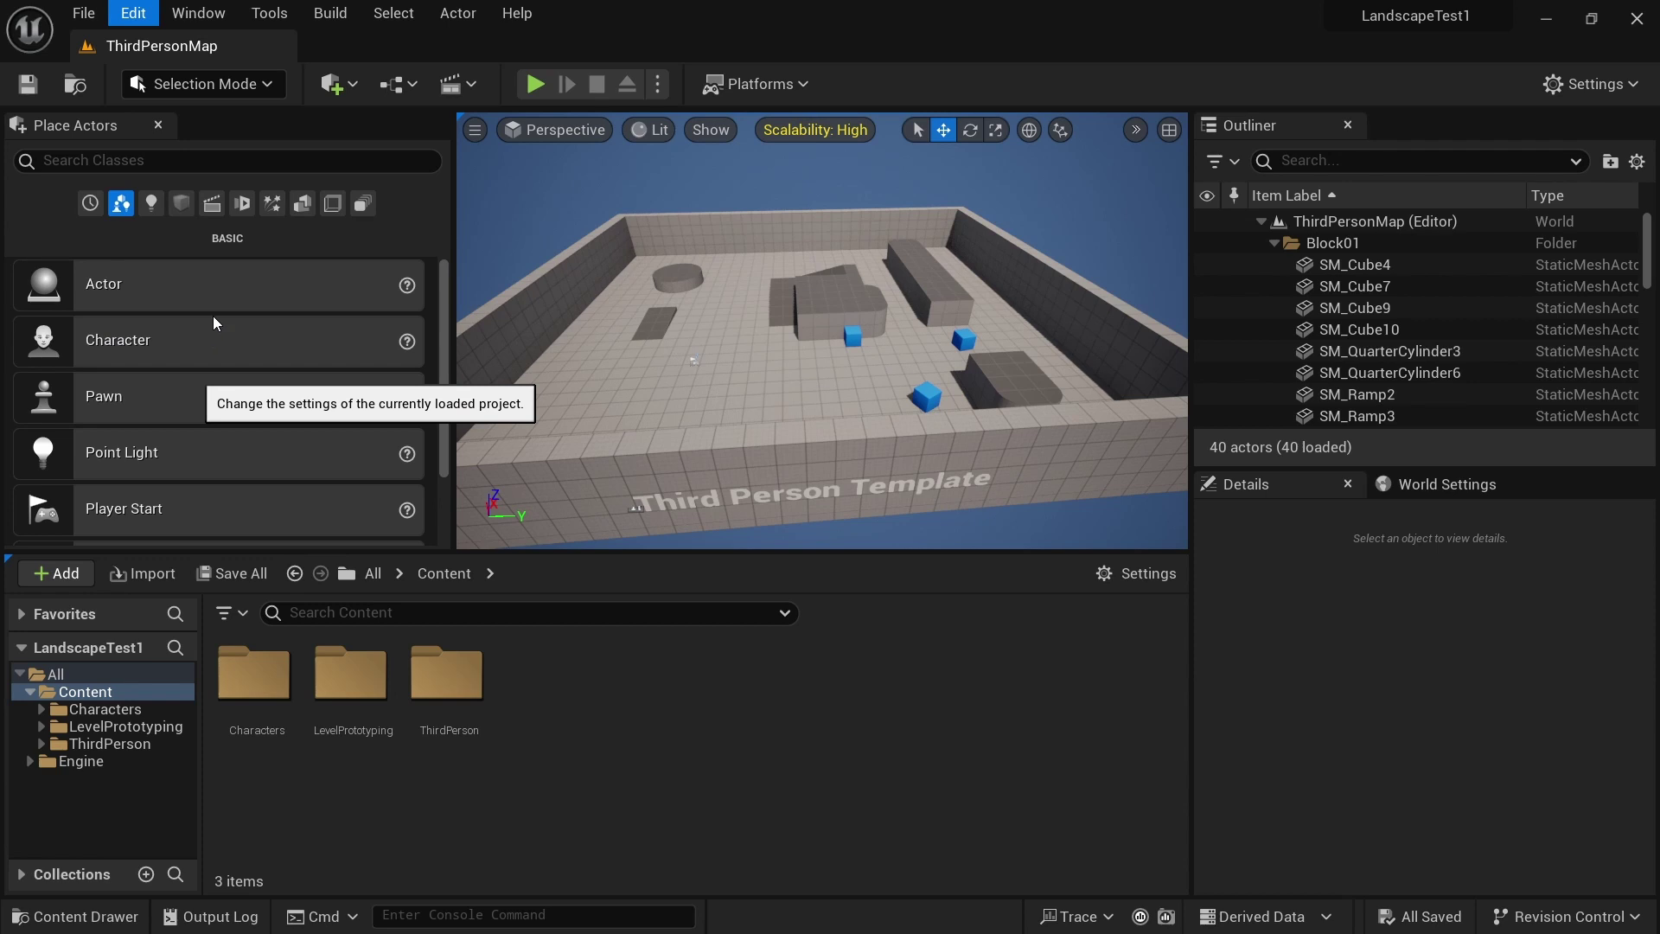
text(virtual text)
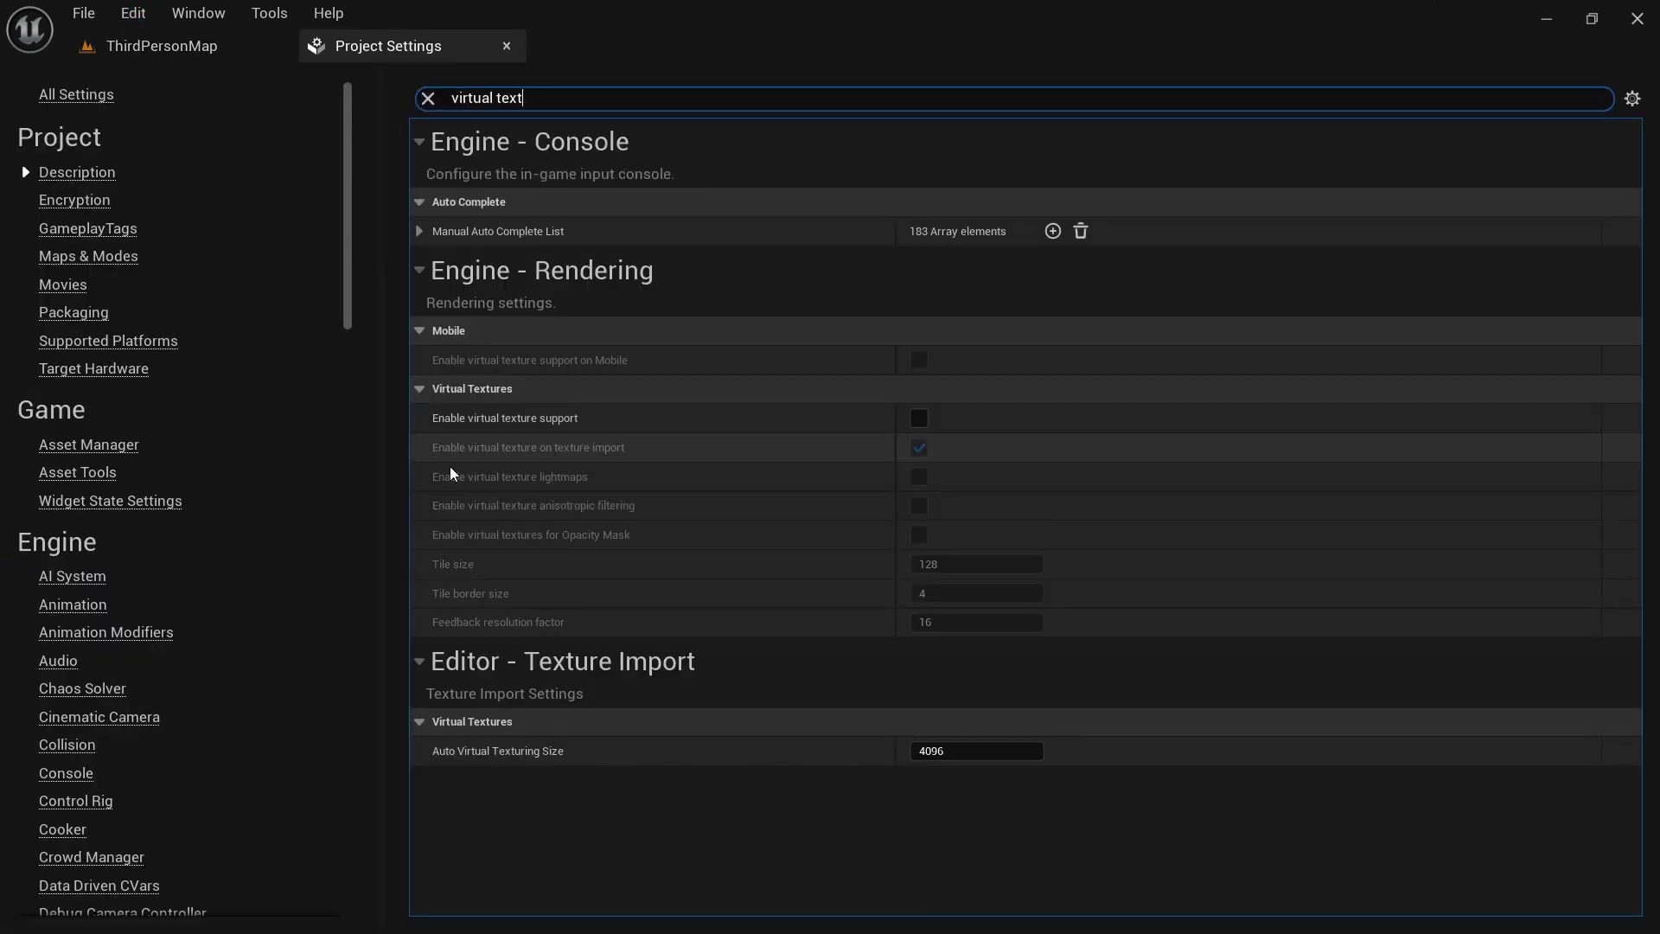
Enable virtual texture support in the rendering settings and restart the editor to apply it
click(422, 388)
click(422, 388)
mouse_move(444, 423)
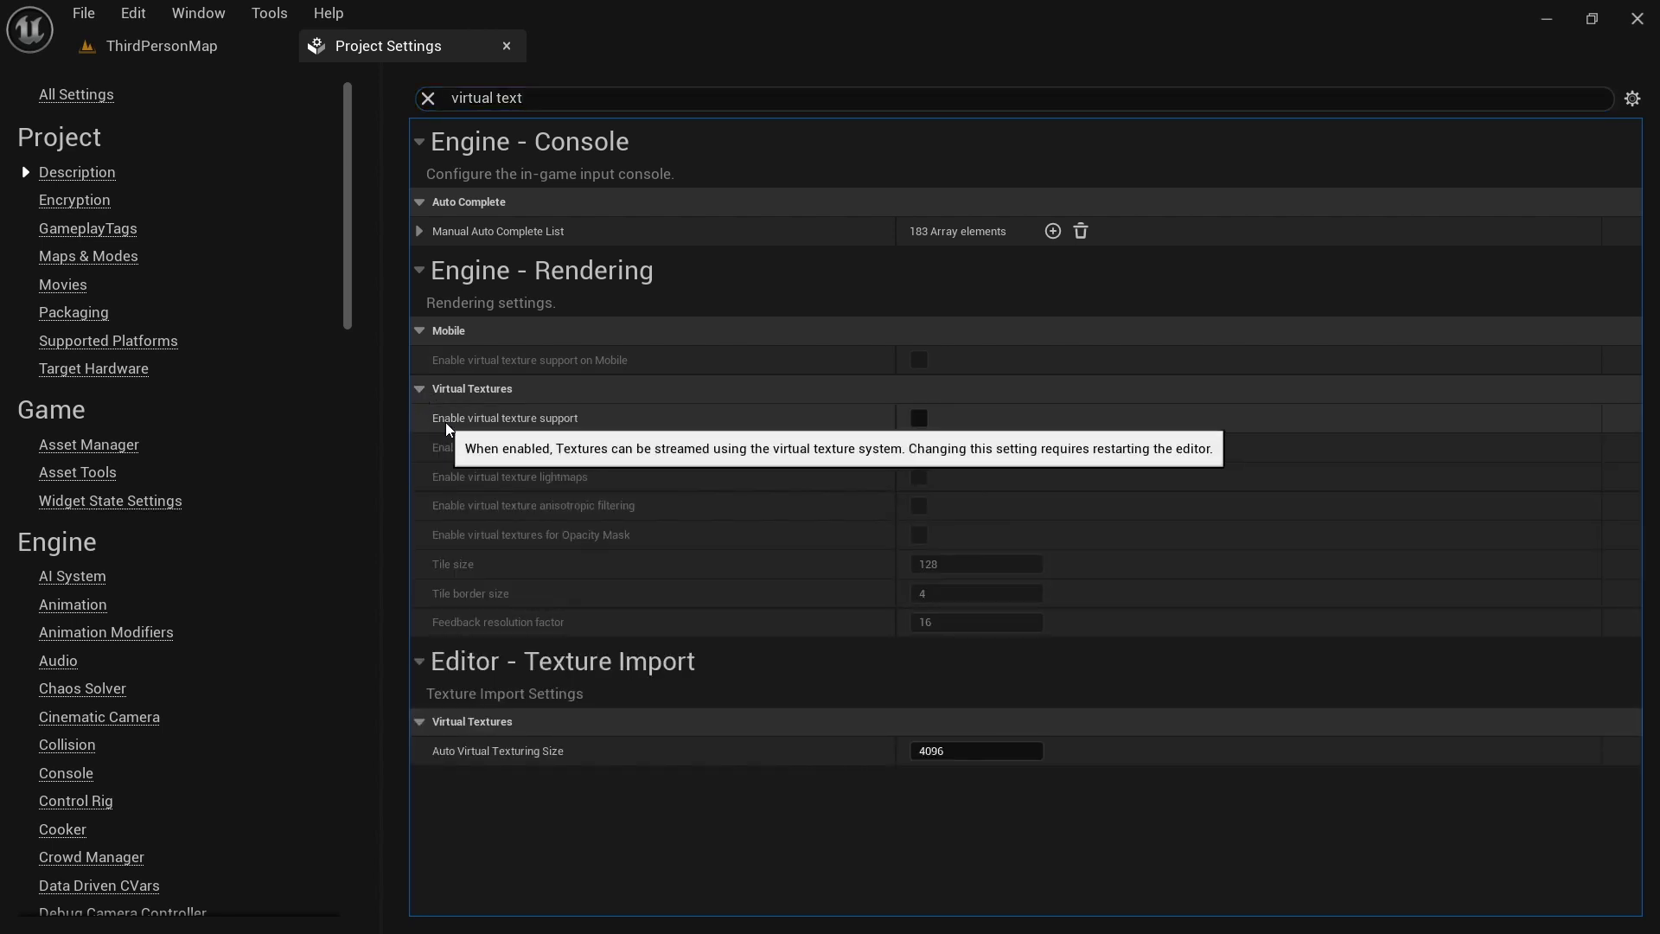
click(919, 418)
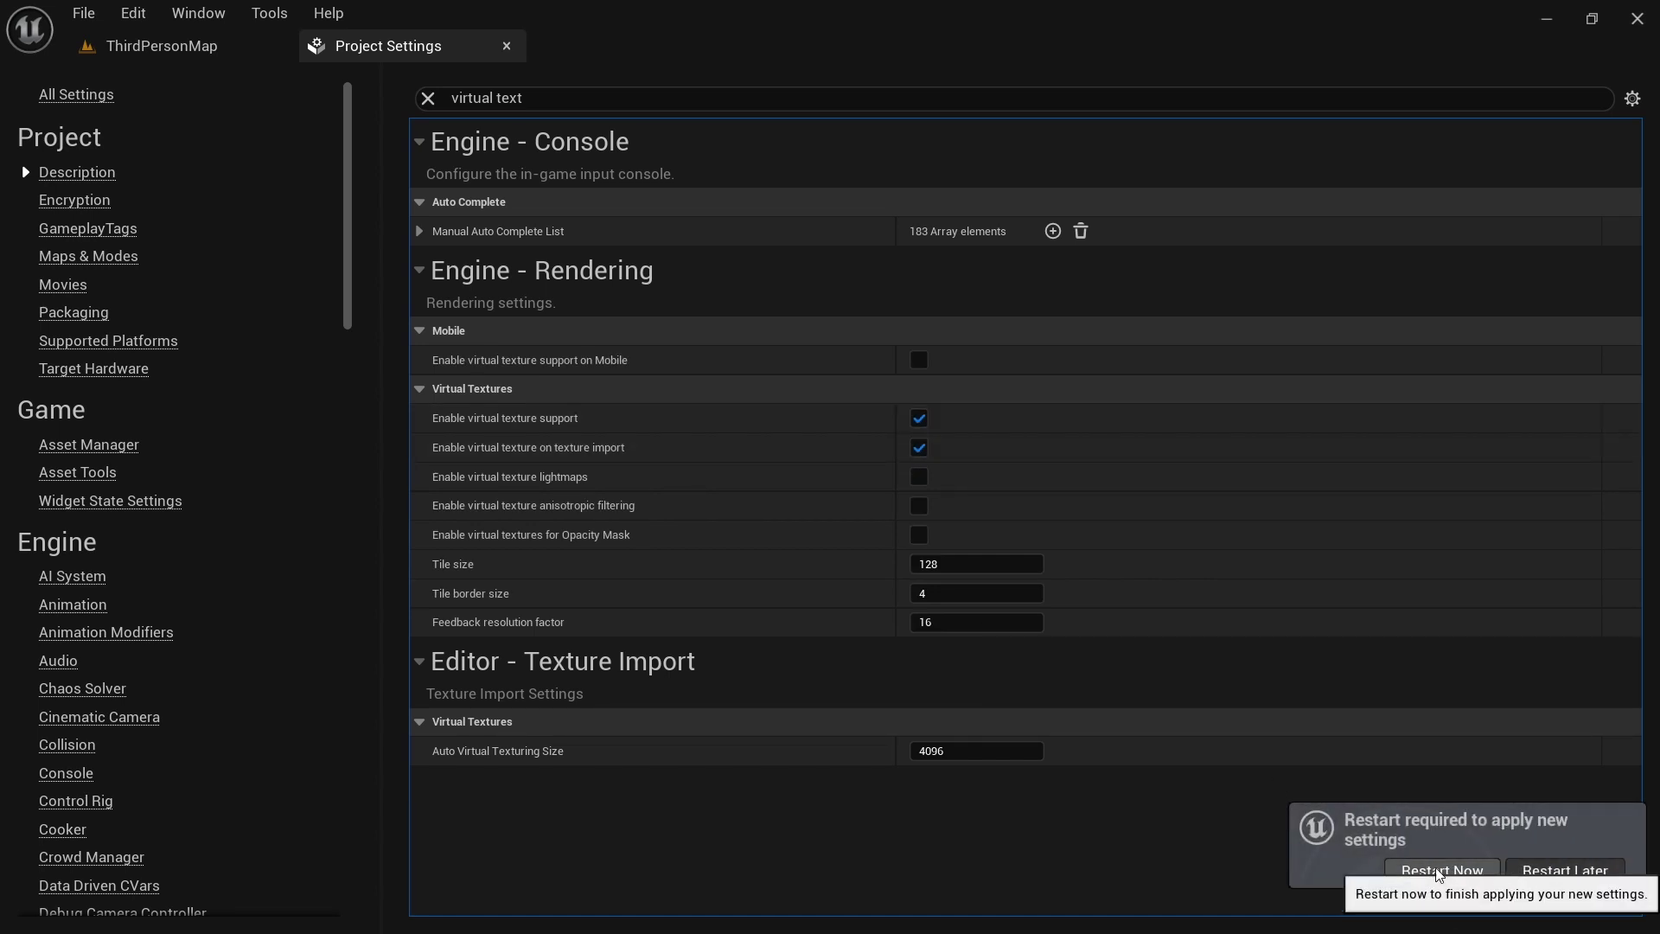
click(1444, 872)
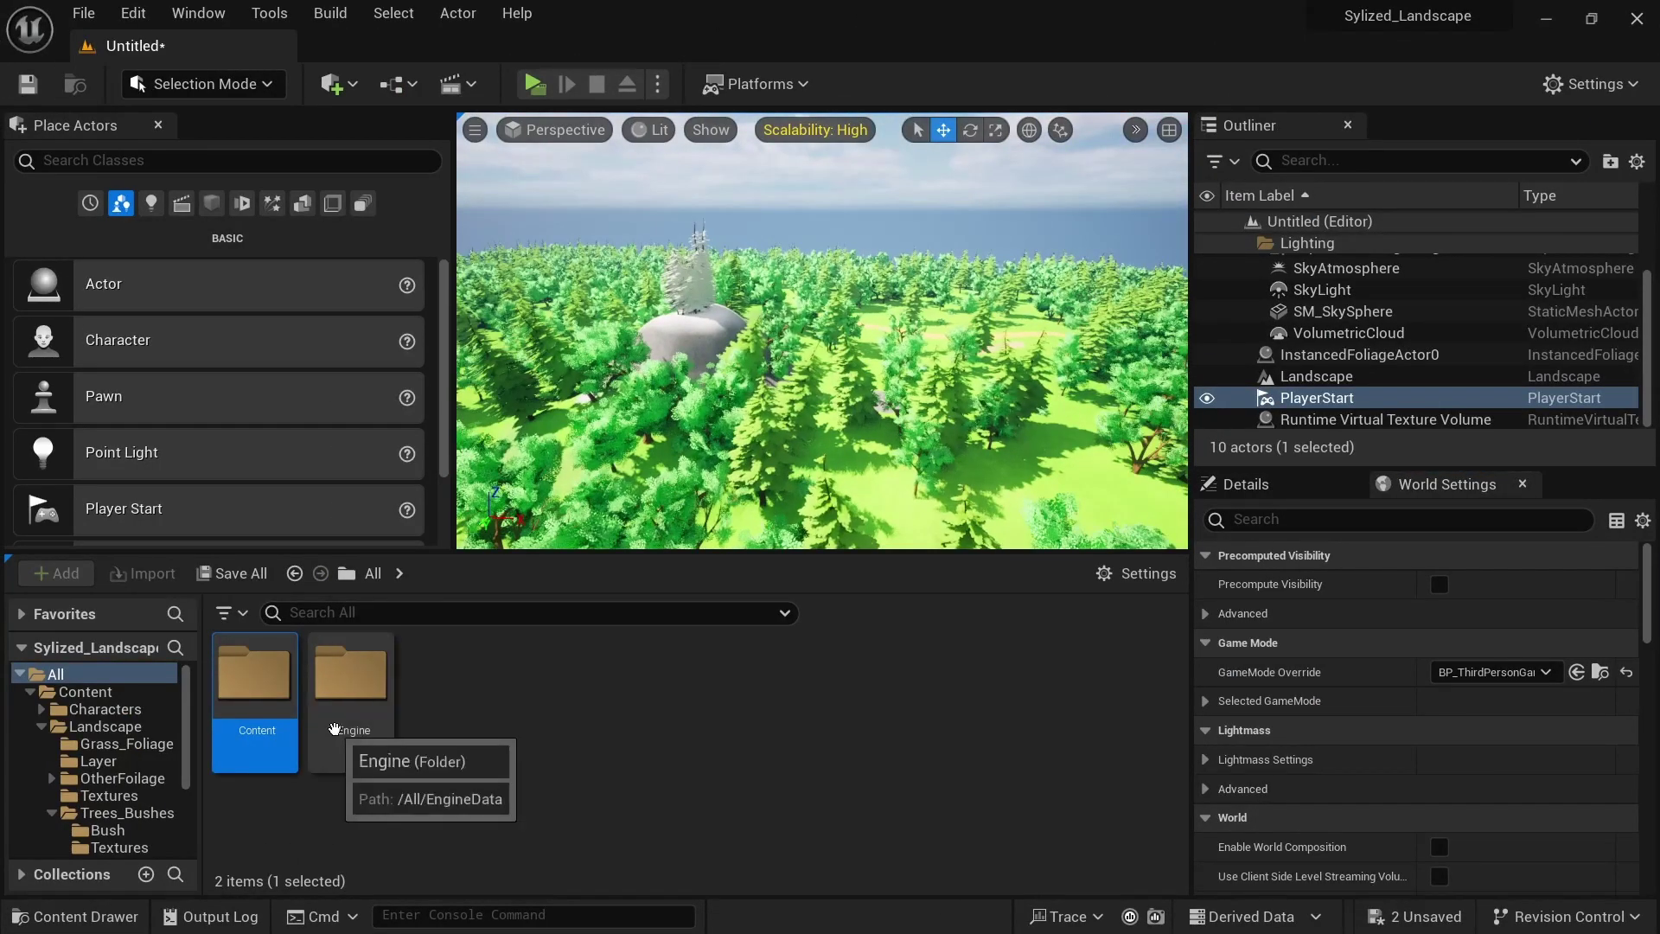
In the Sylized_Landscape project, save all modified content with the untitled level named 1, and open the Content folder
key(ctrl+shift+s)
click(997, 718)
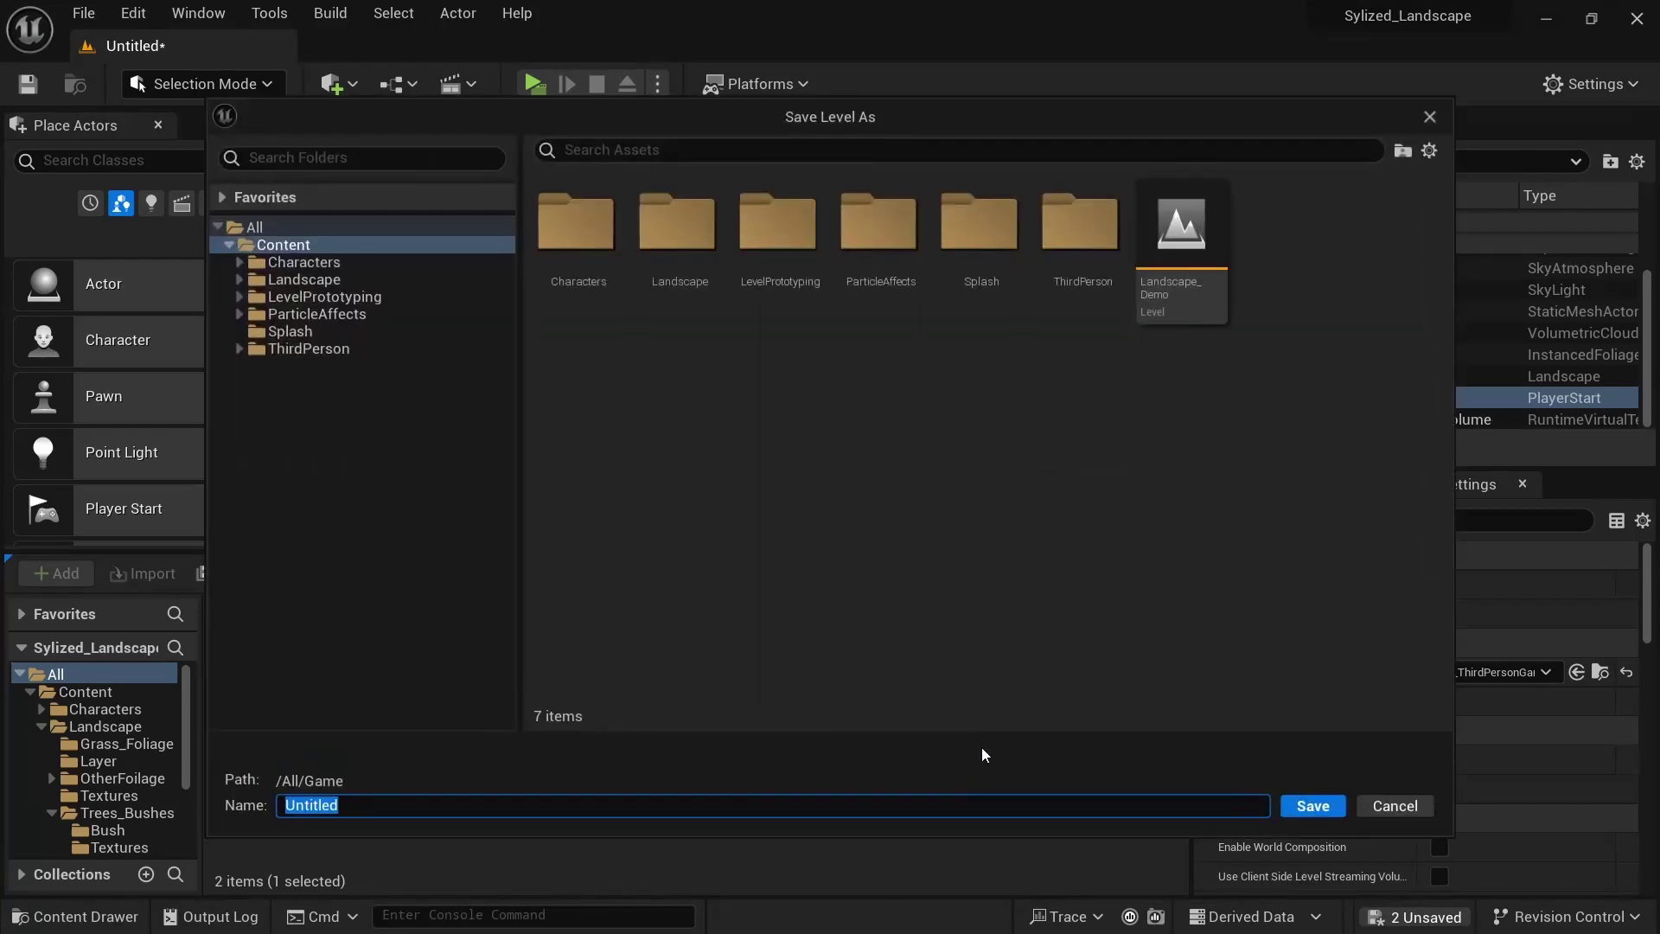
text(1)
key(Return)
double_click(282, 671)
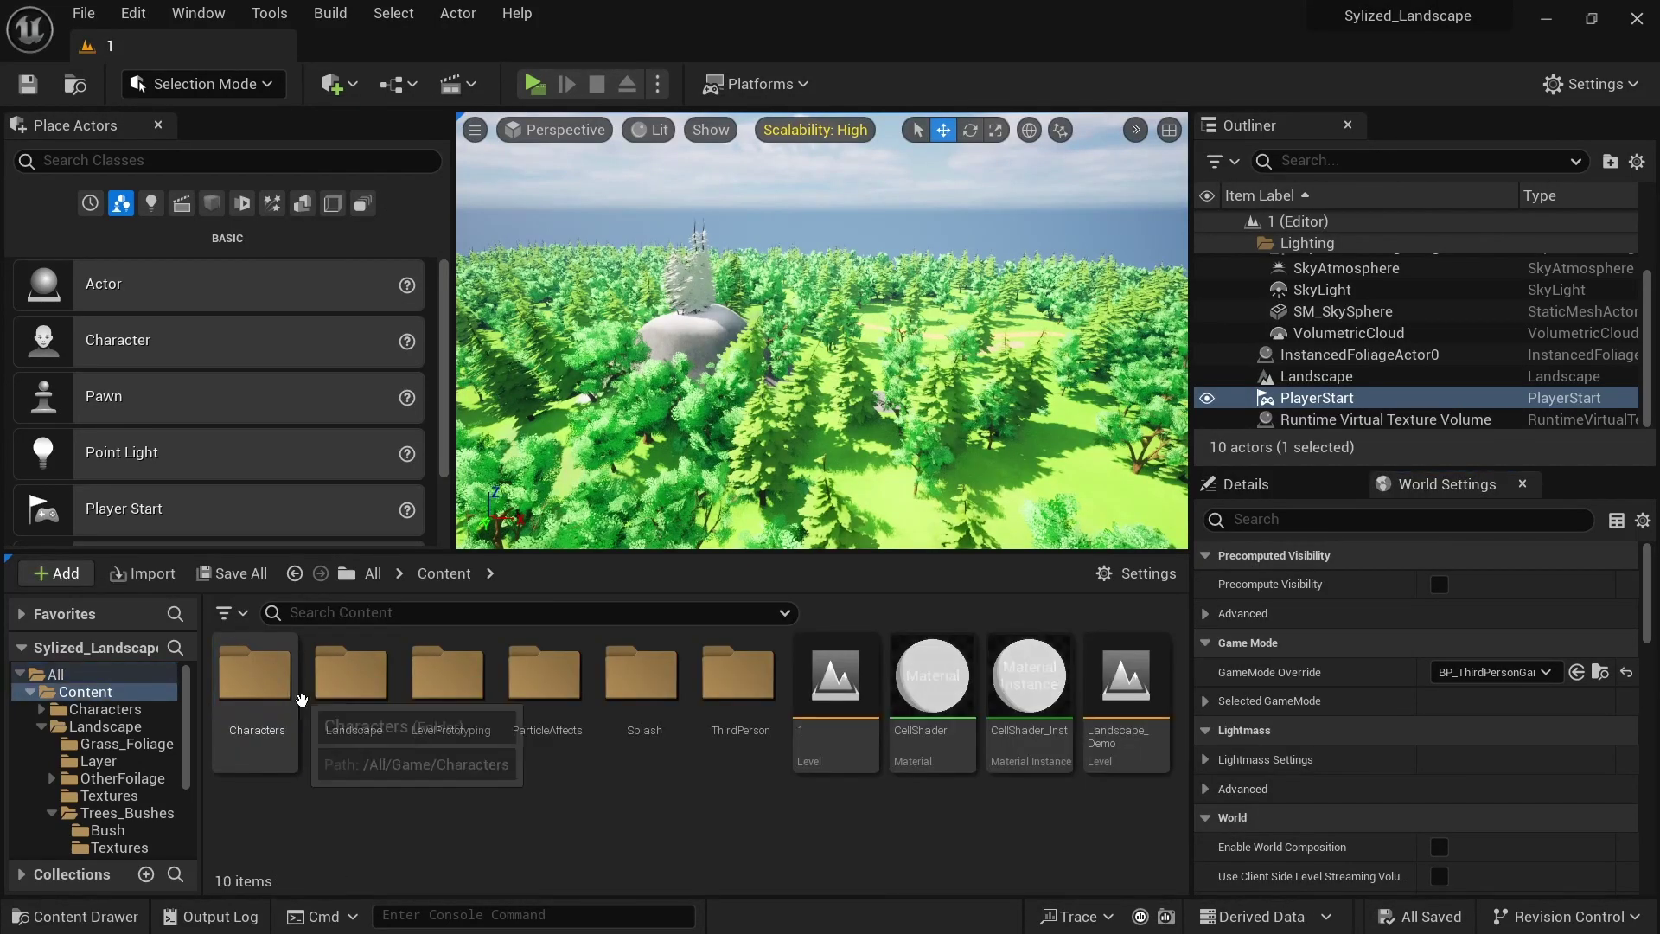
Start migrating the whole Content folder of Sylized_Landscape and accept all assets in the asset report
click(374, 573)
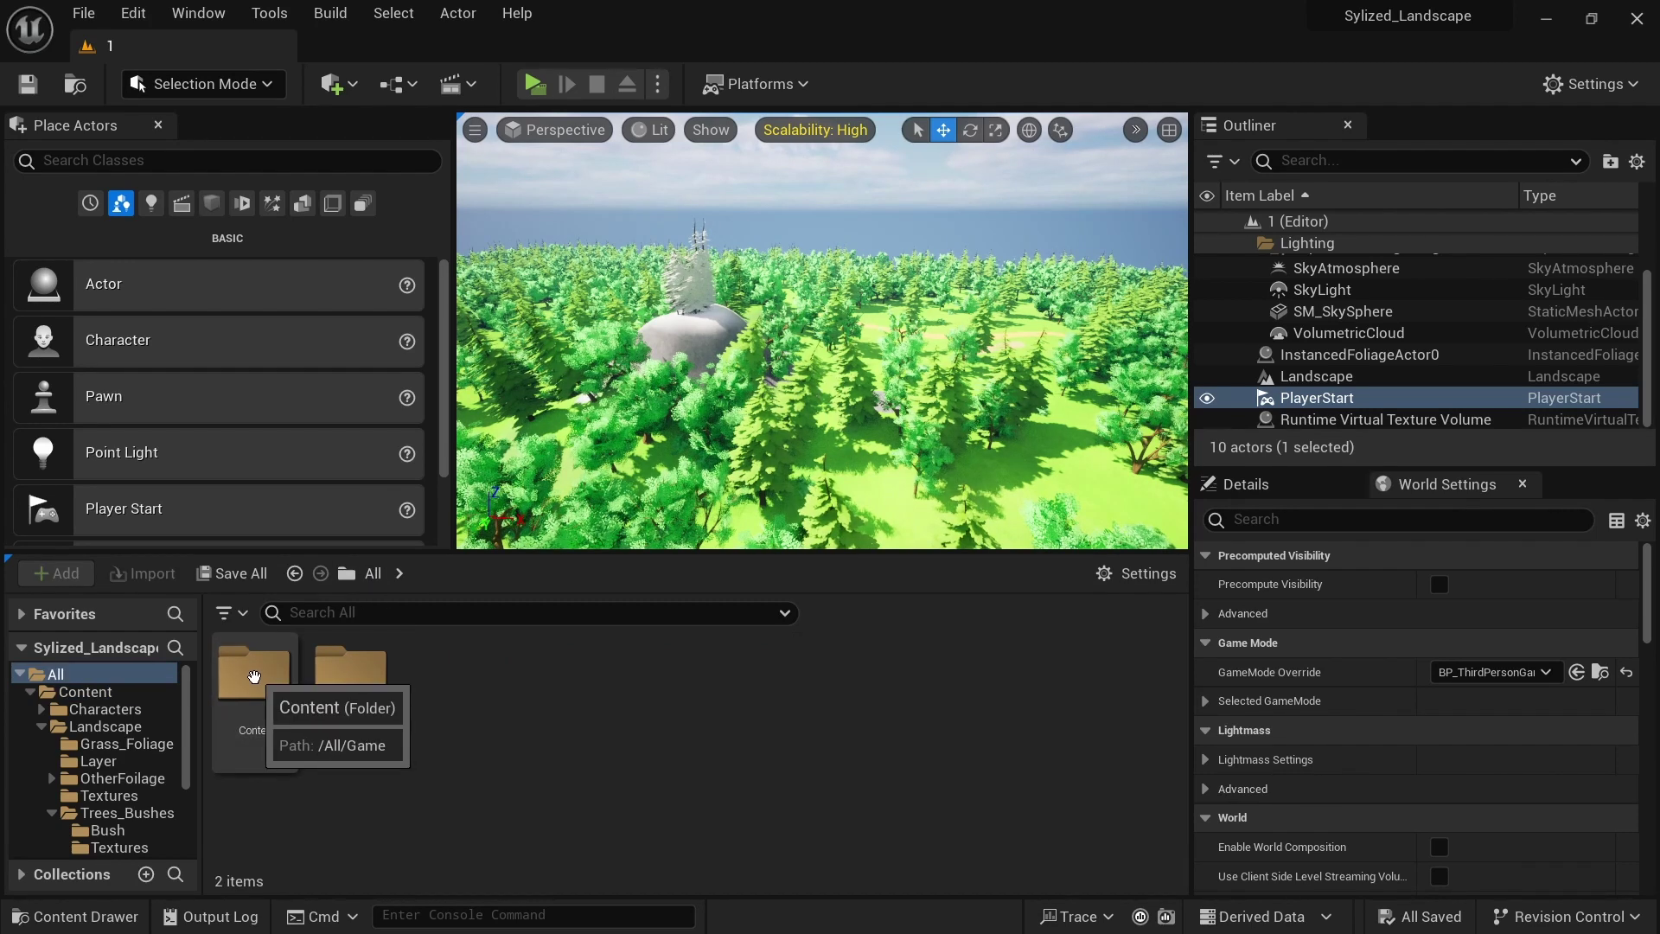
right_click(254, 676)
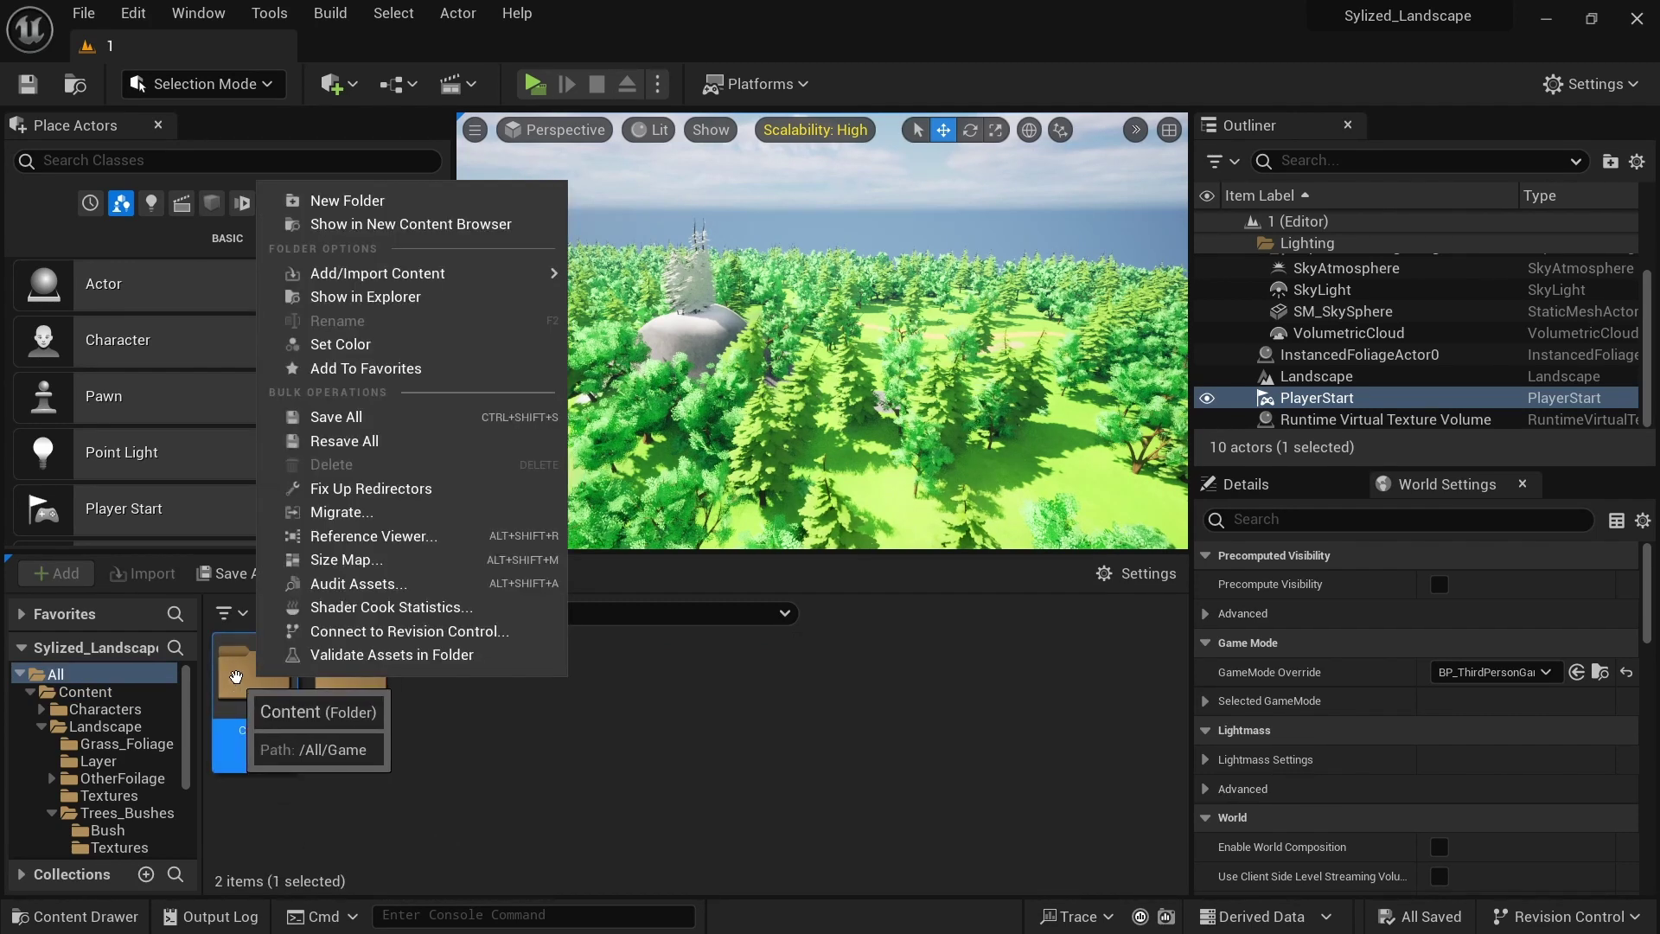
click(343, 514)
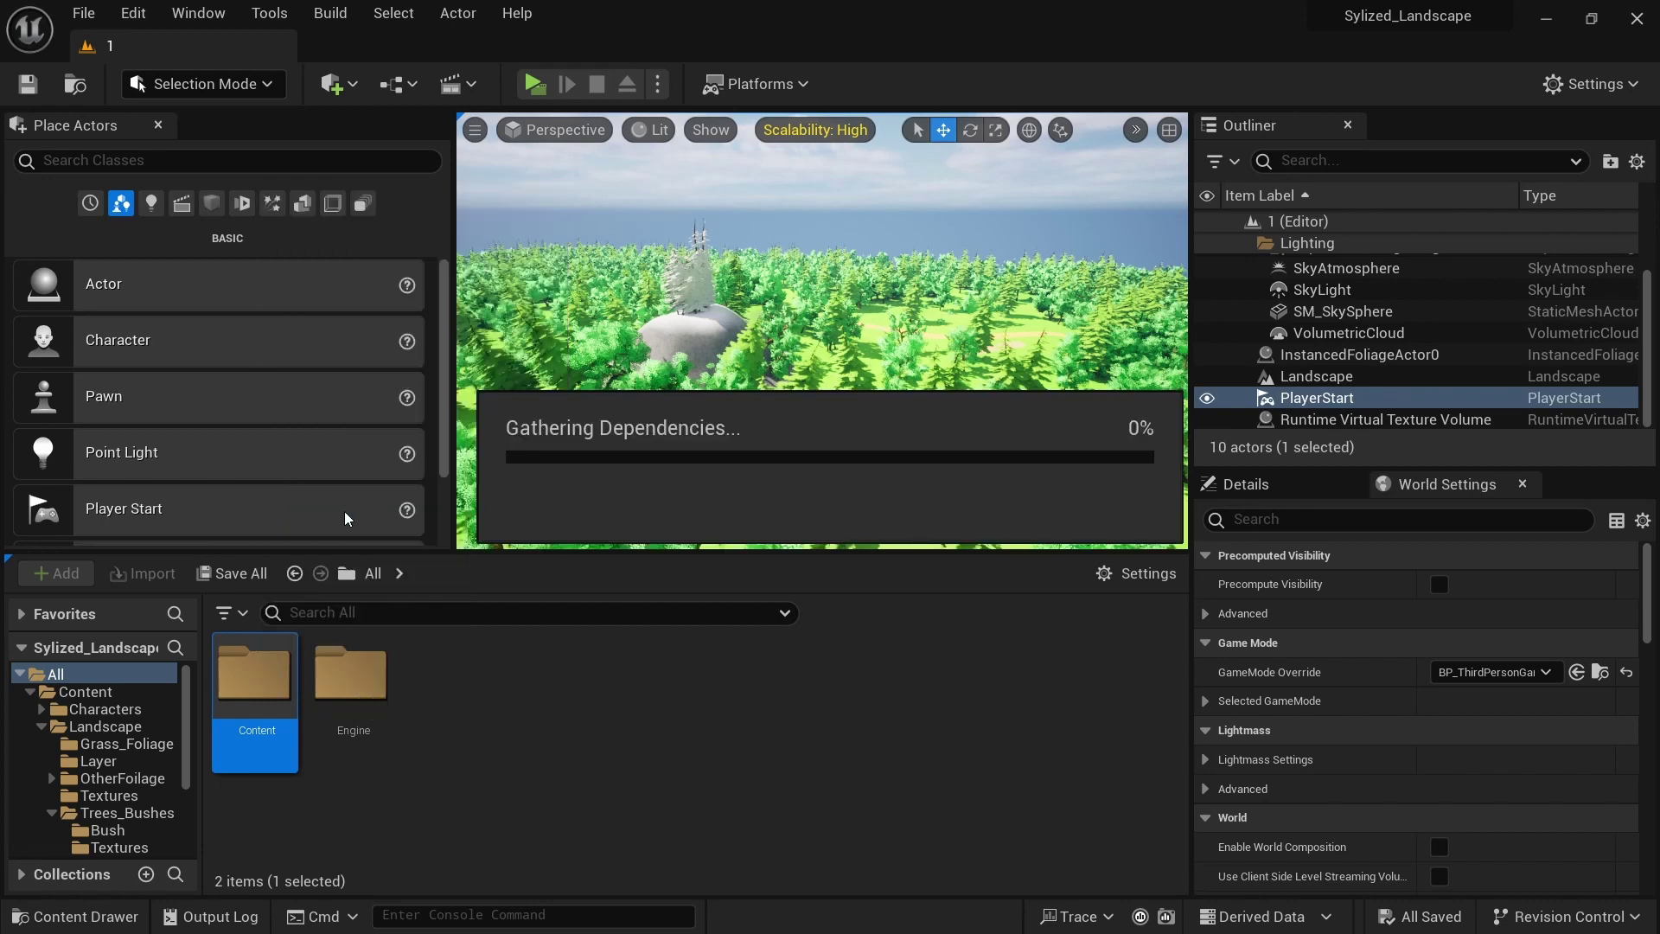
scroll(569, 347, down, 3)
scroll(569, 347, down, 20)
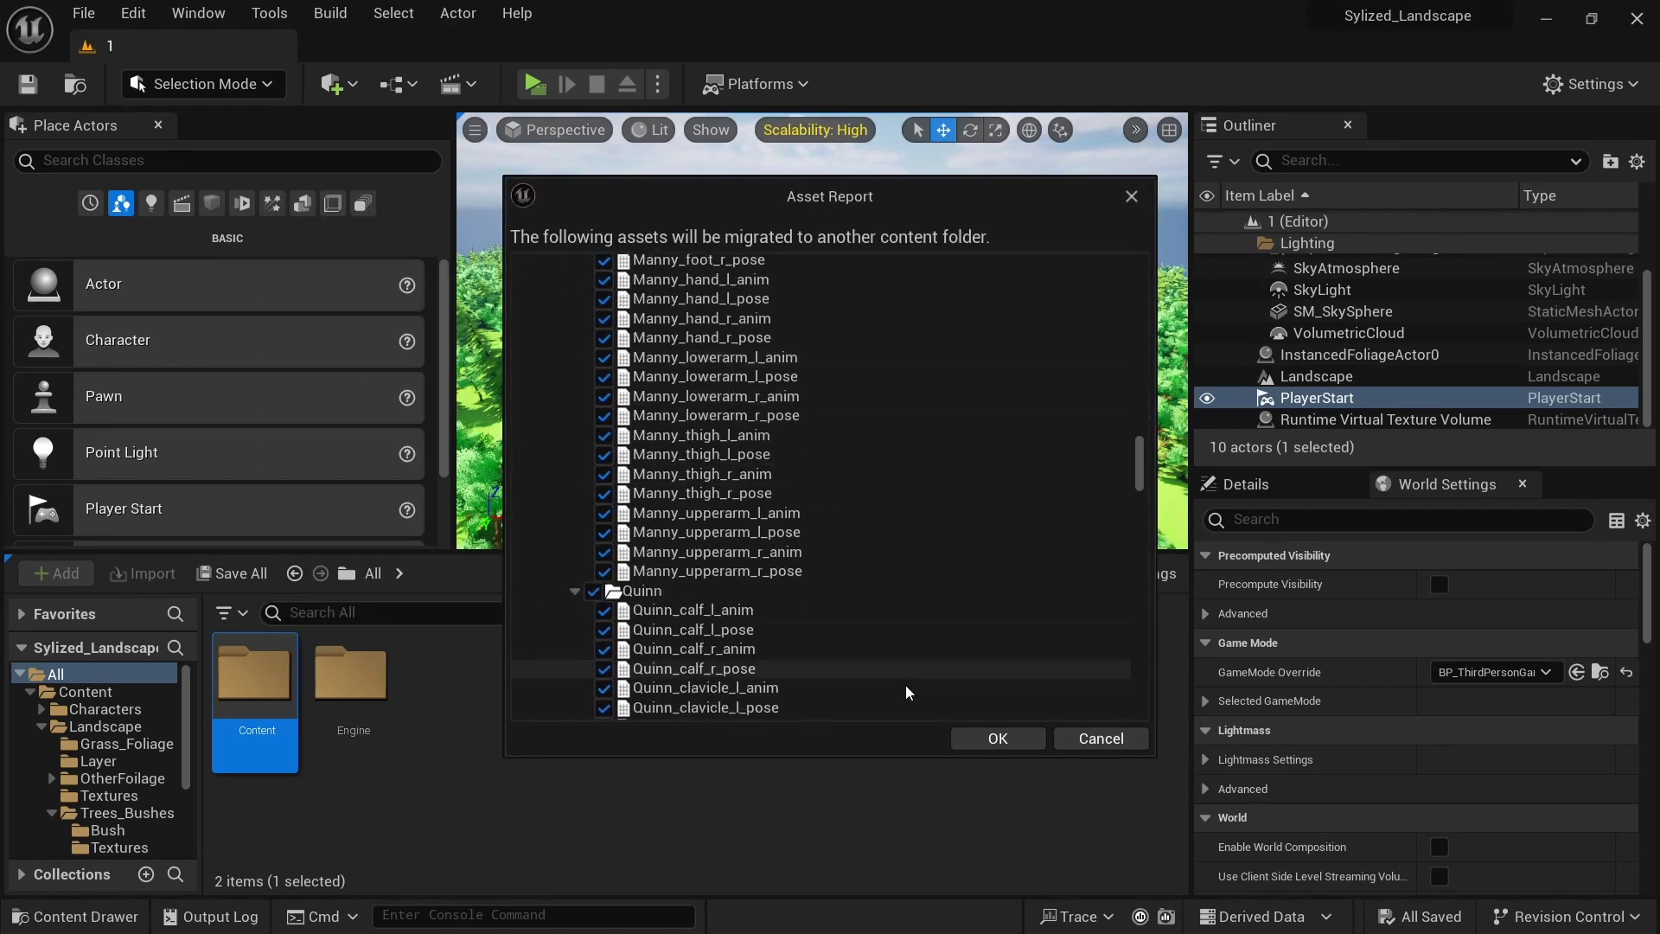
click(996, 739)
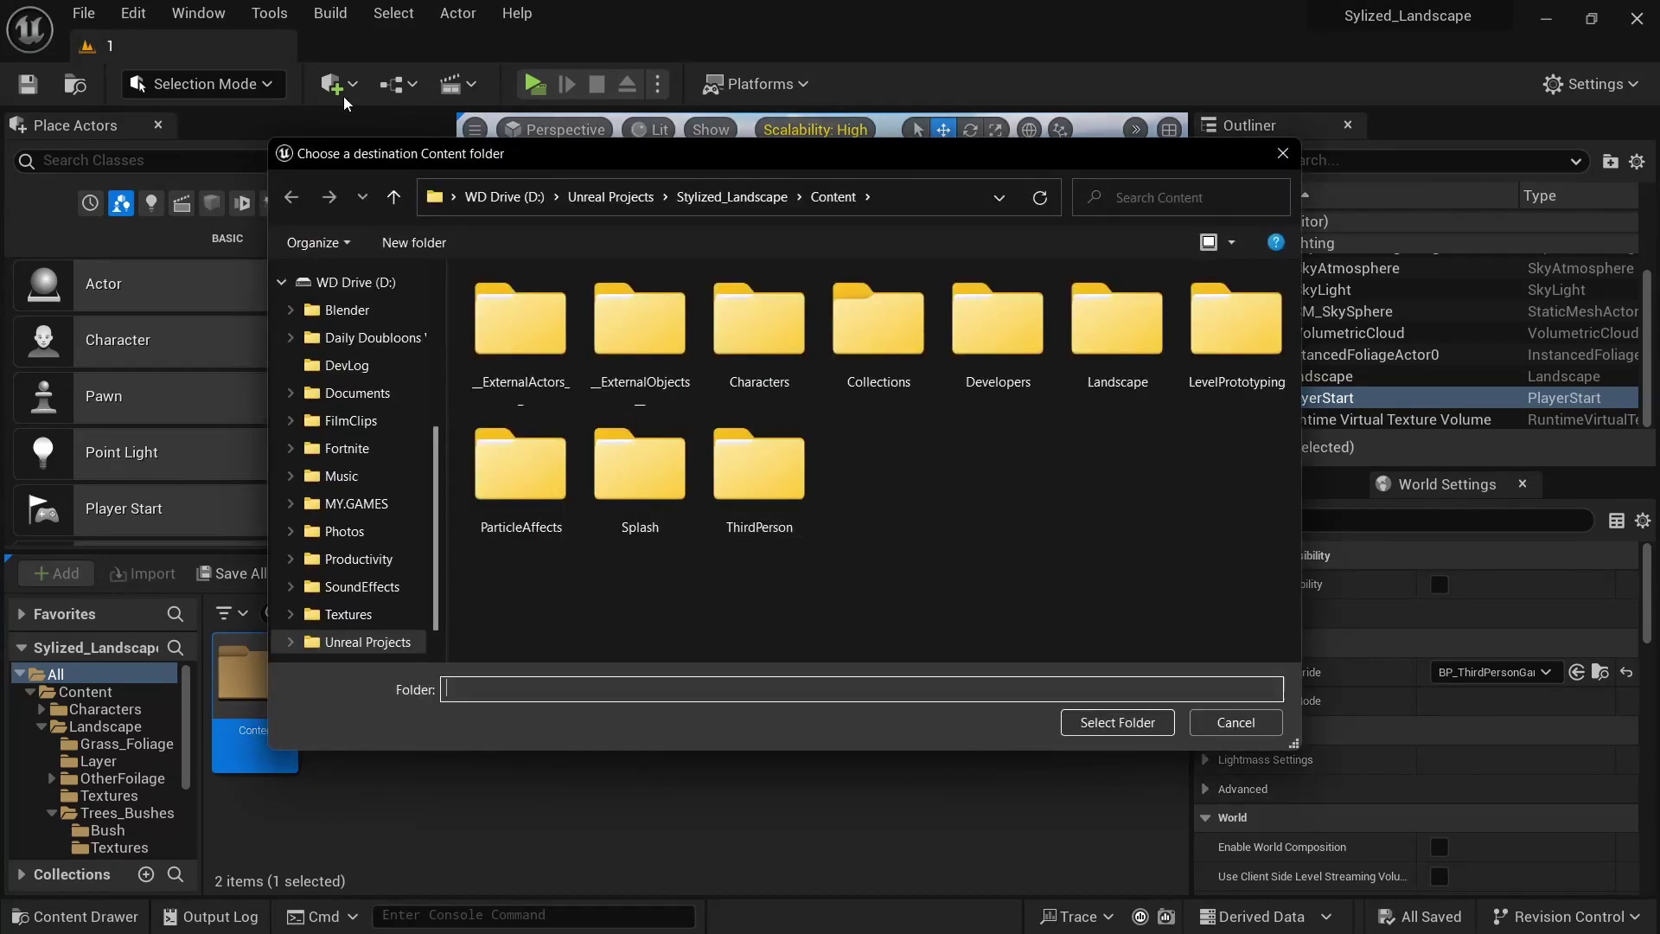
Choose D:\Unreal Projects\LandscapeTest1\Content as the destination folder for the migrated assets
click(402, 206)
click(402, 207)
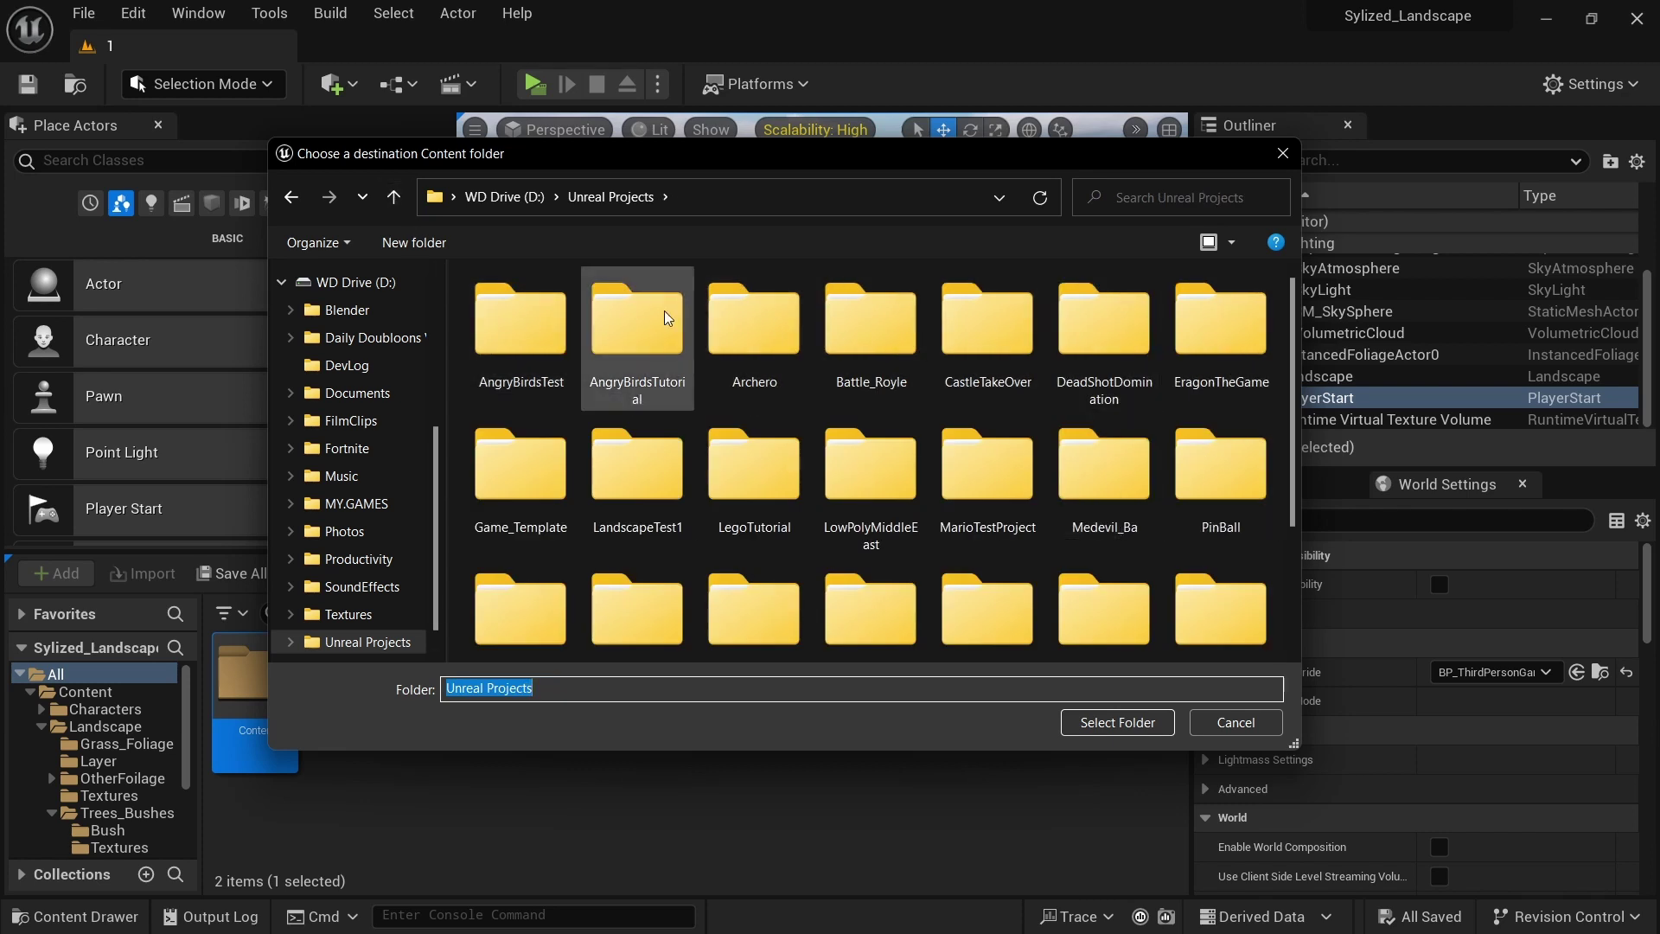
scroll(315, 450, up, 4)
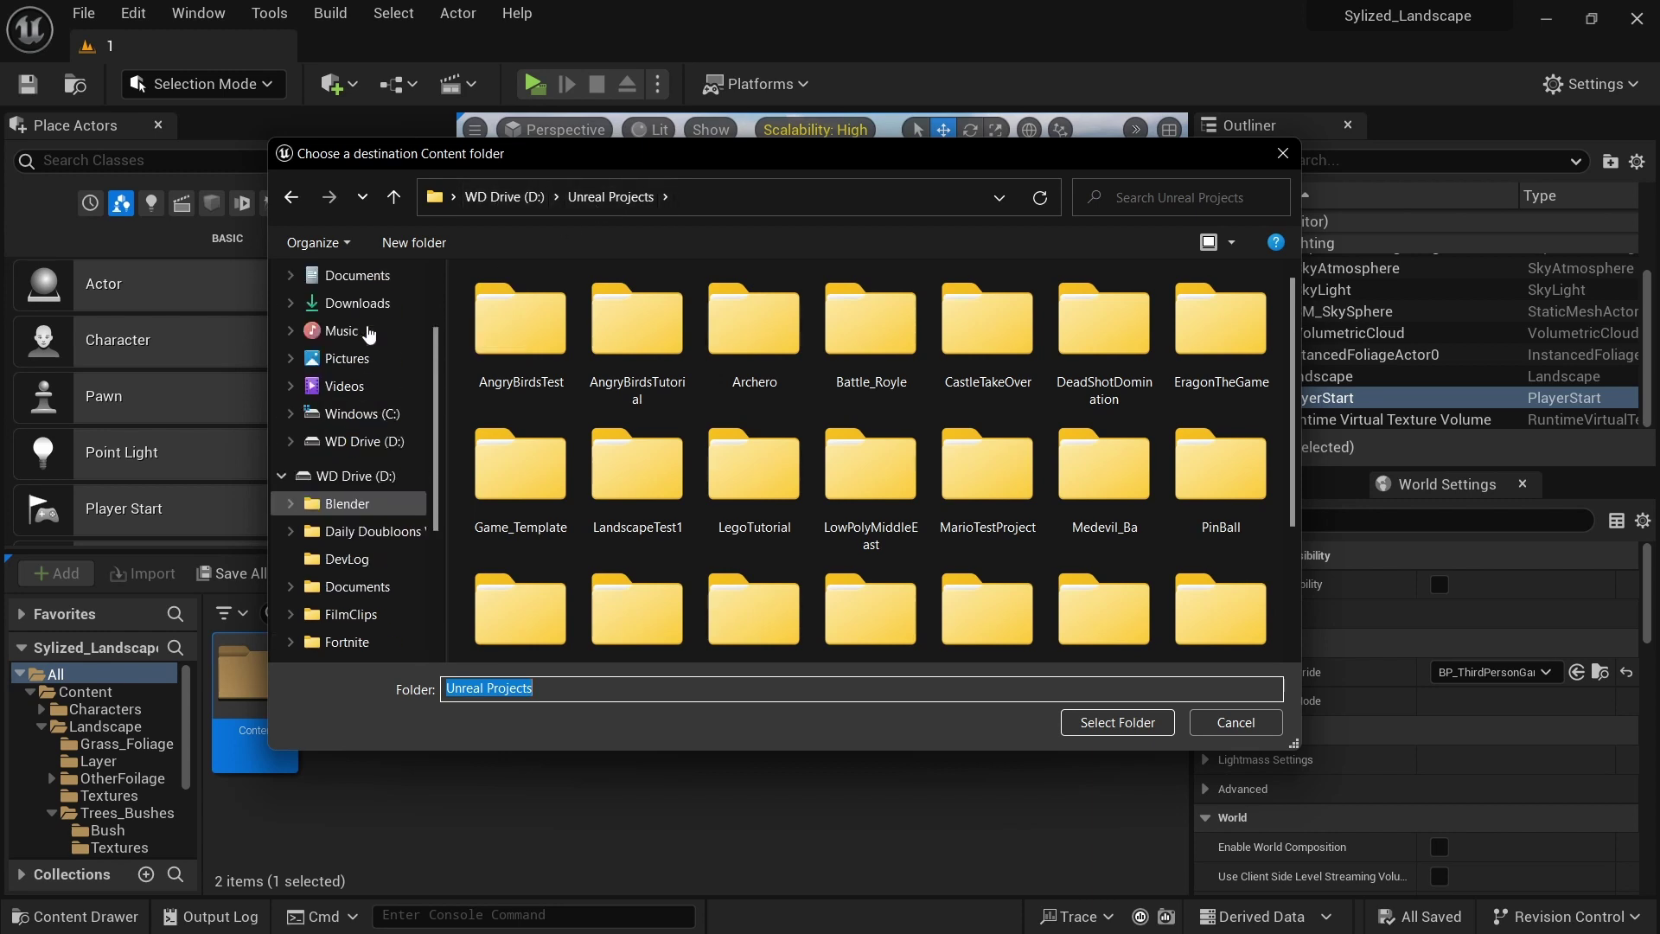
scroll(313, 470, down, 5)
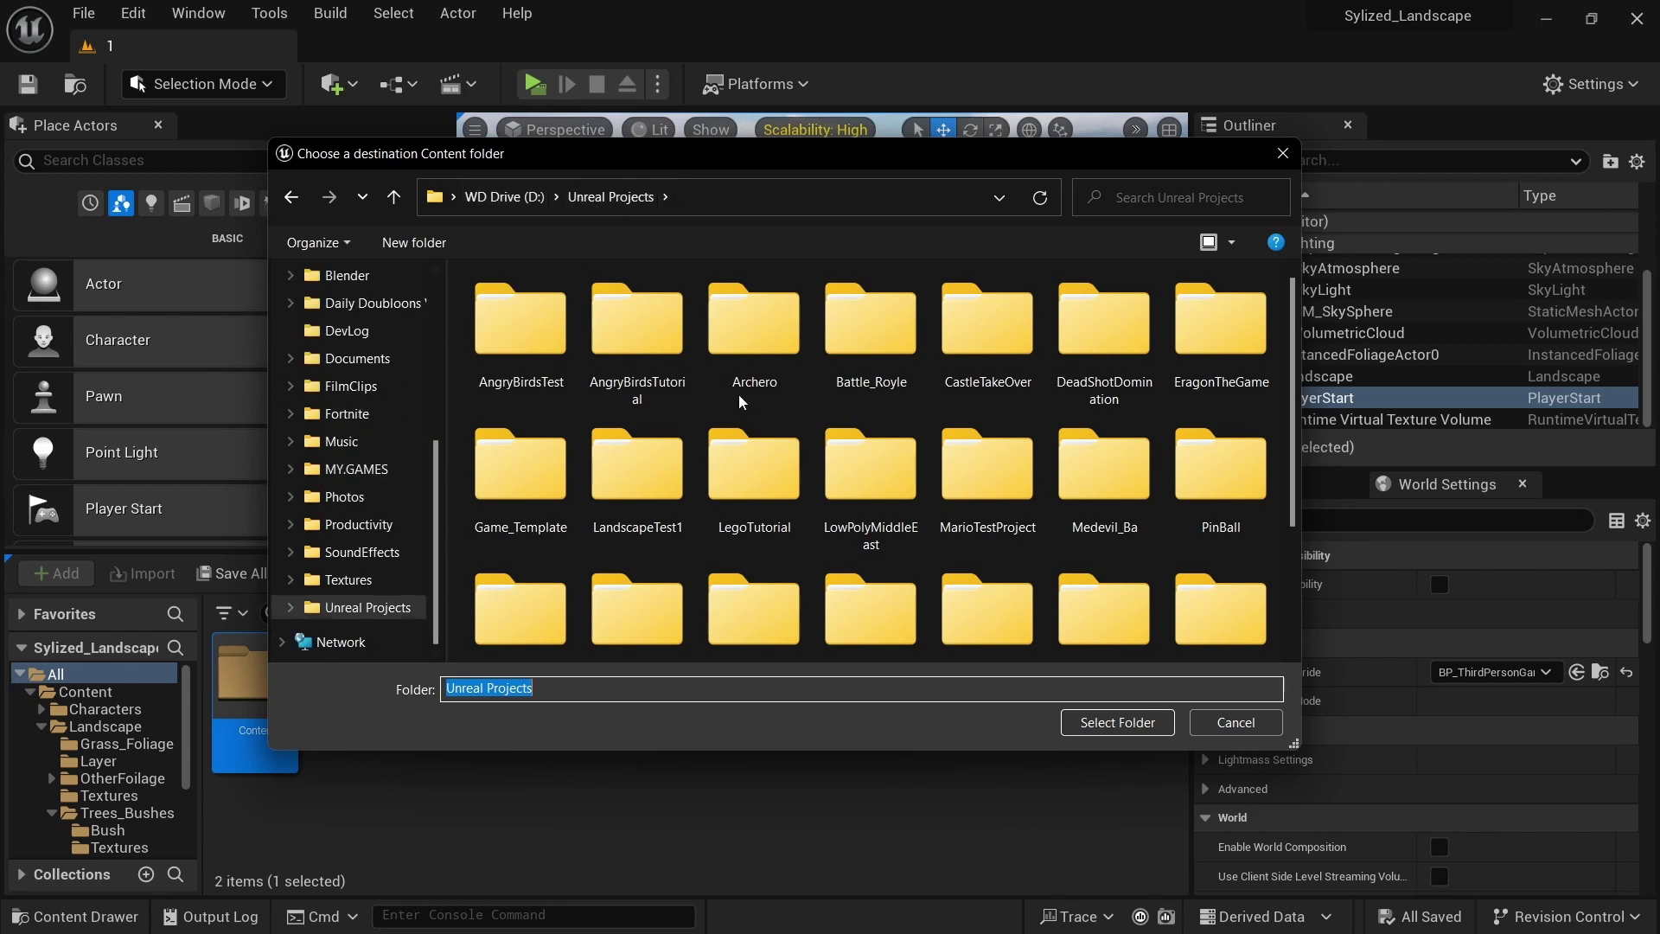
double_click(636, 486)
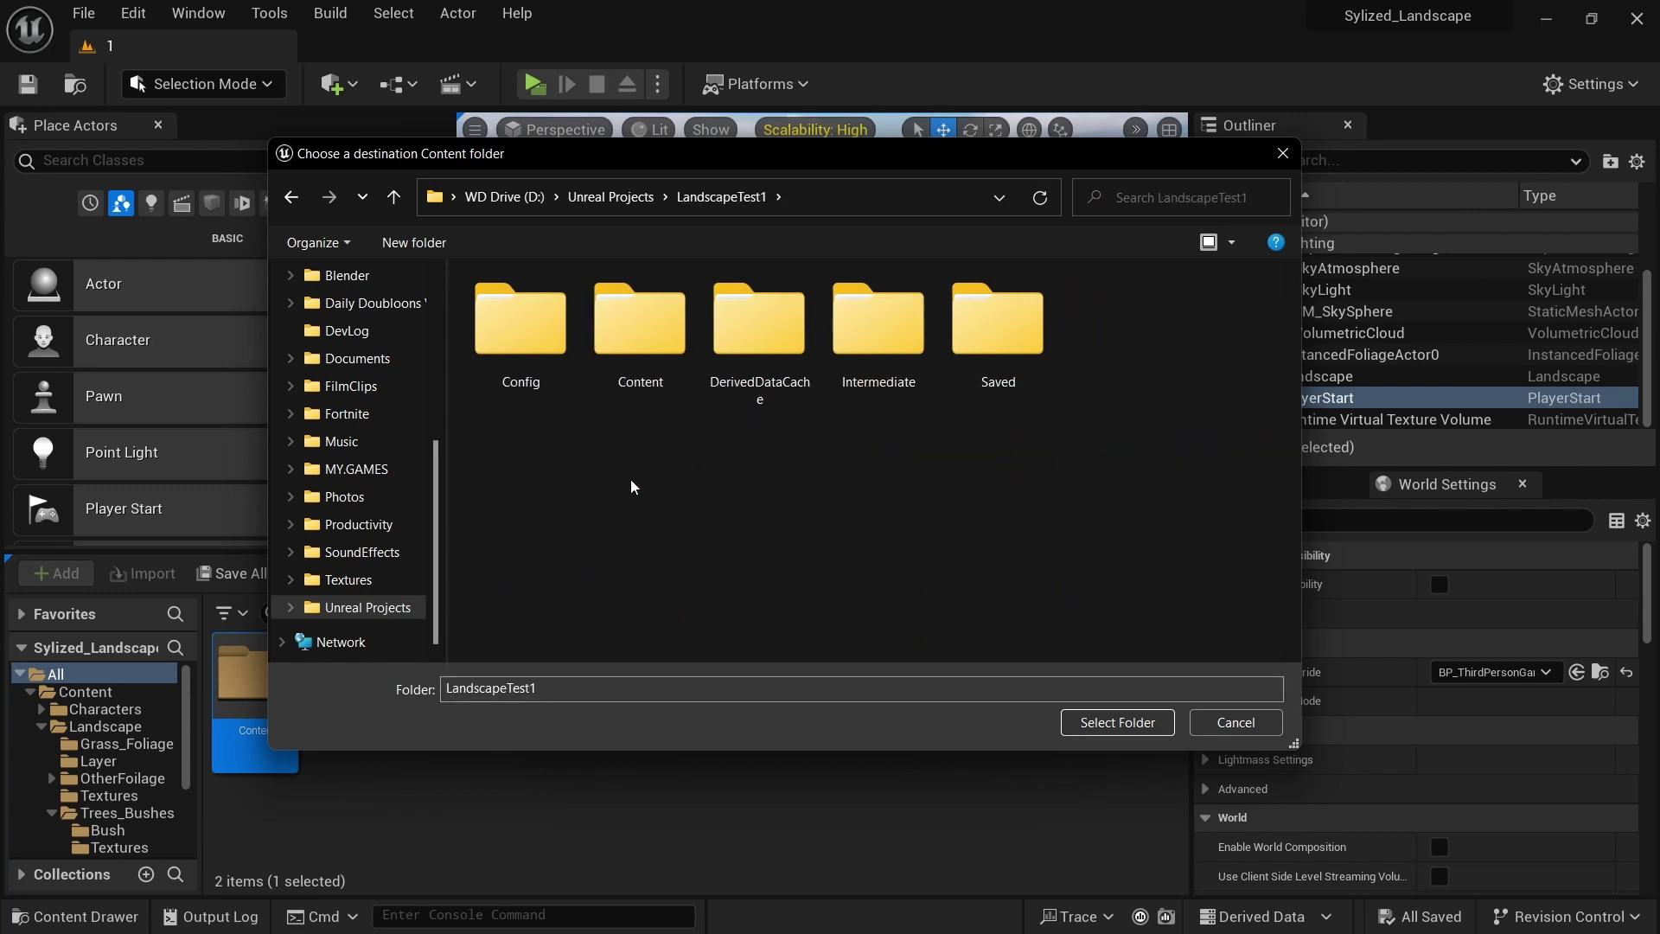
double_click(641, 331)
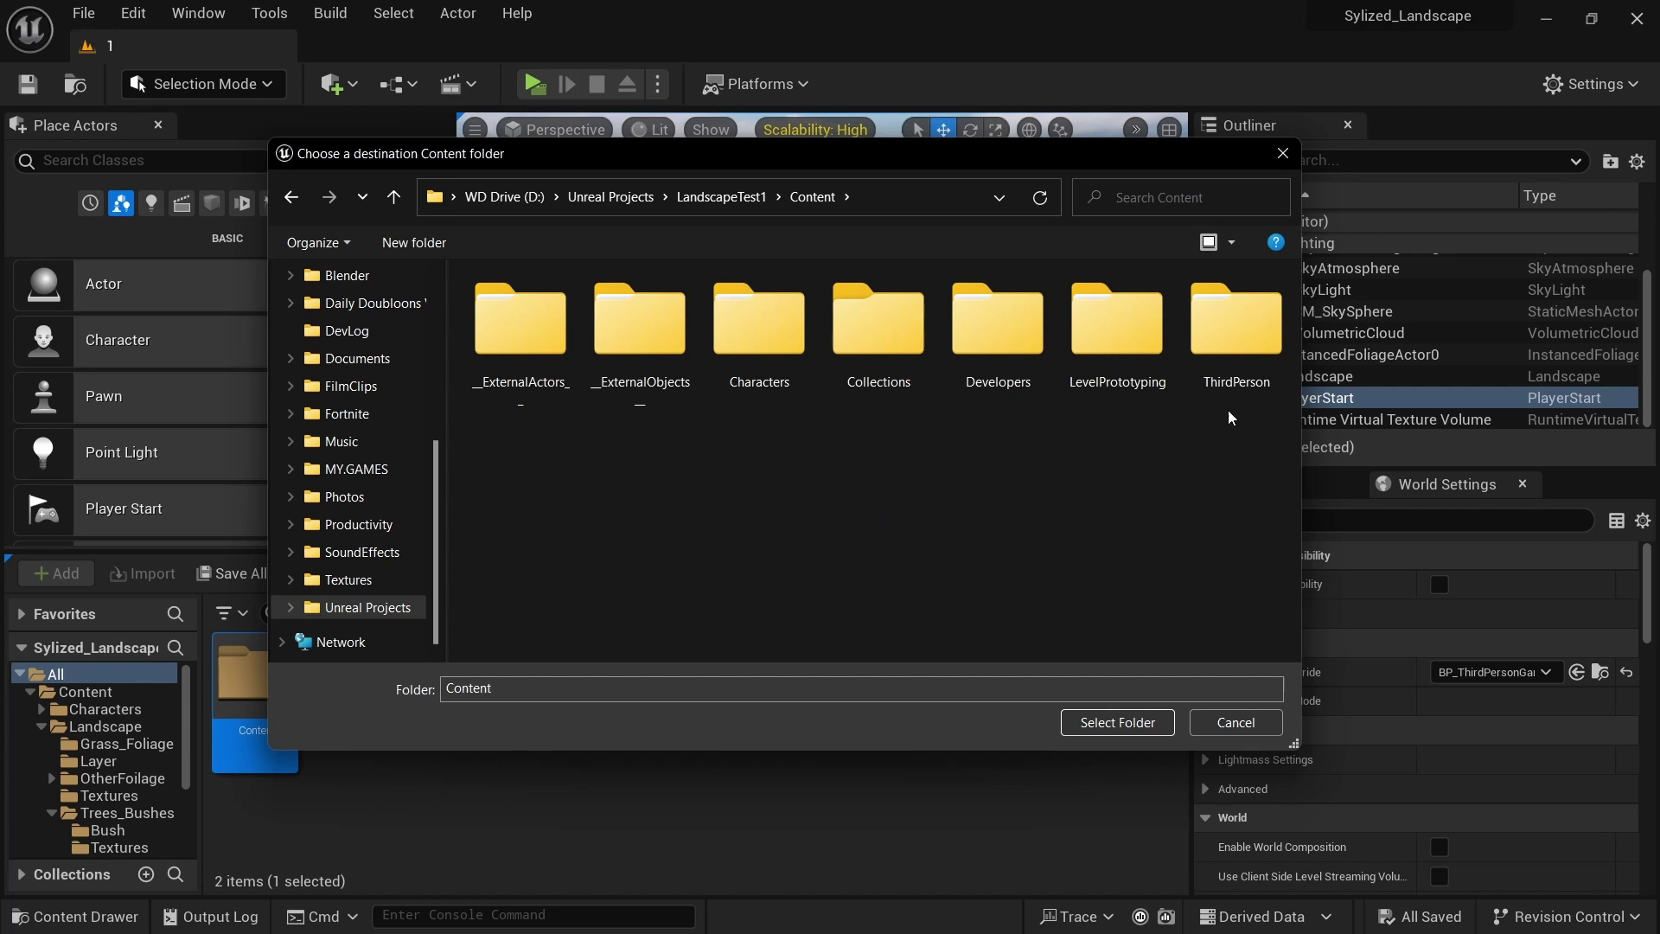
click(393, 197)
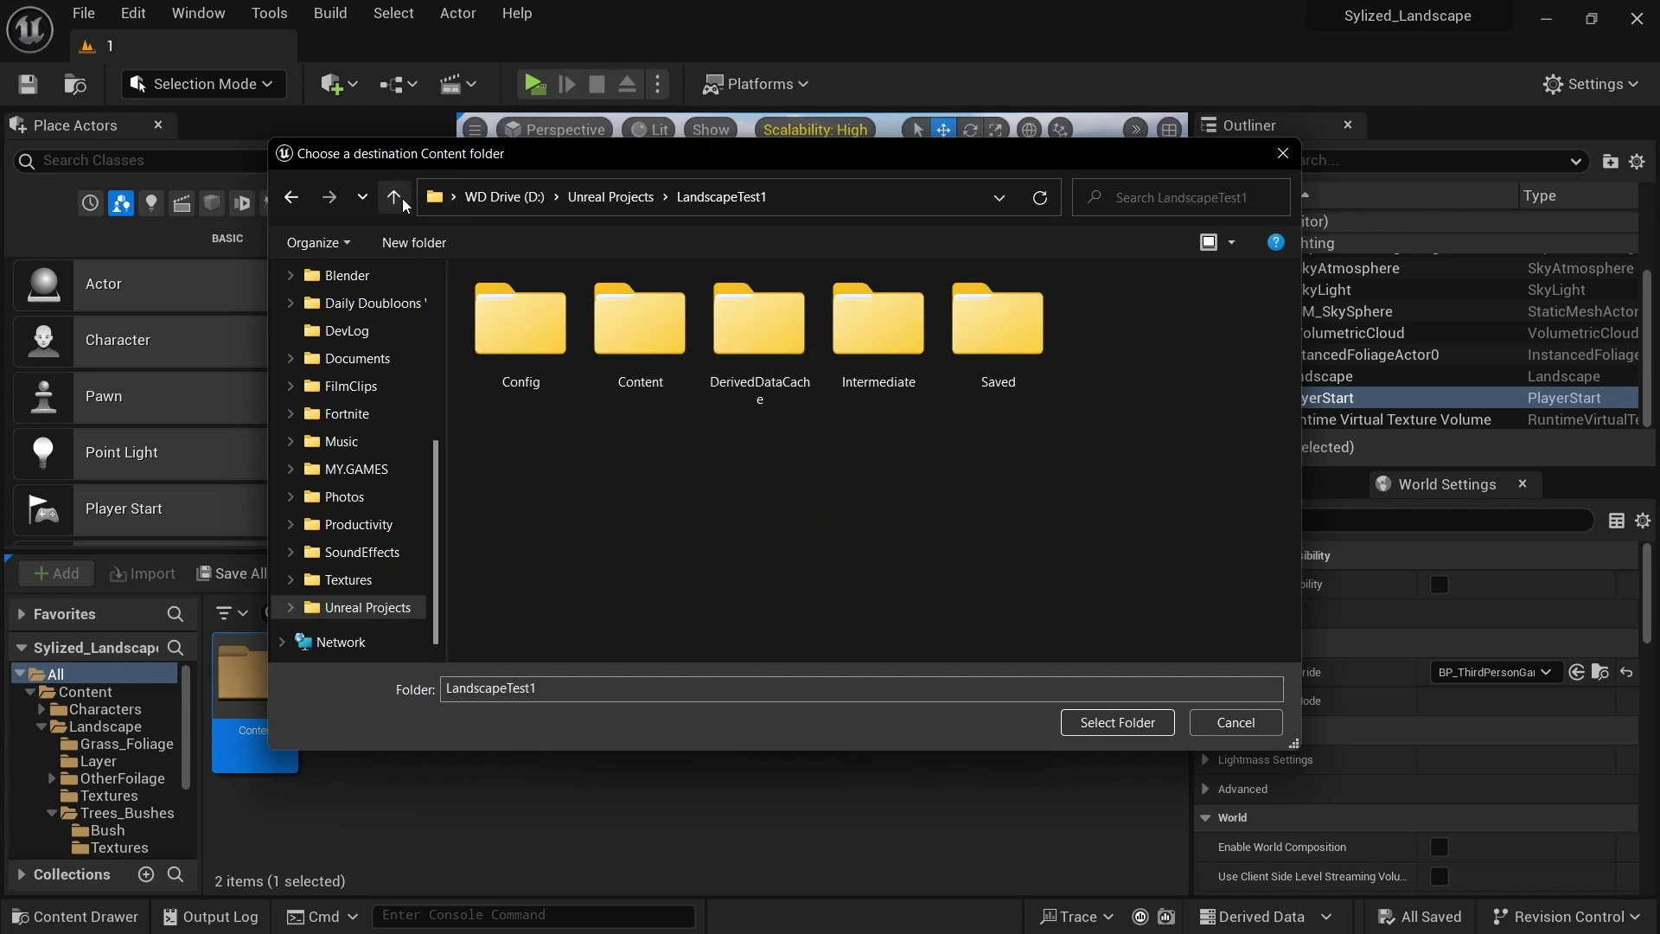
double_click(639, 320)
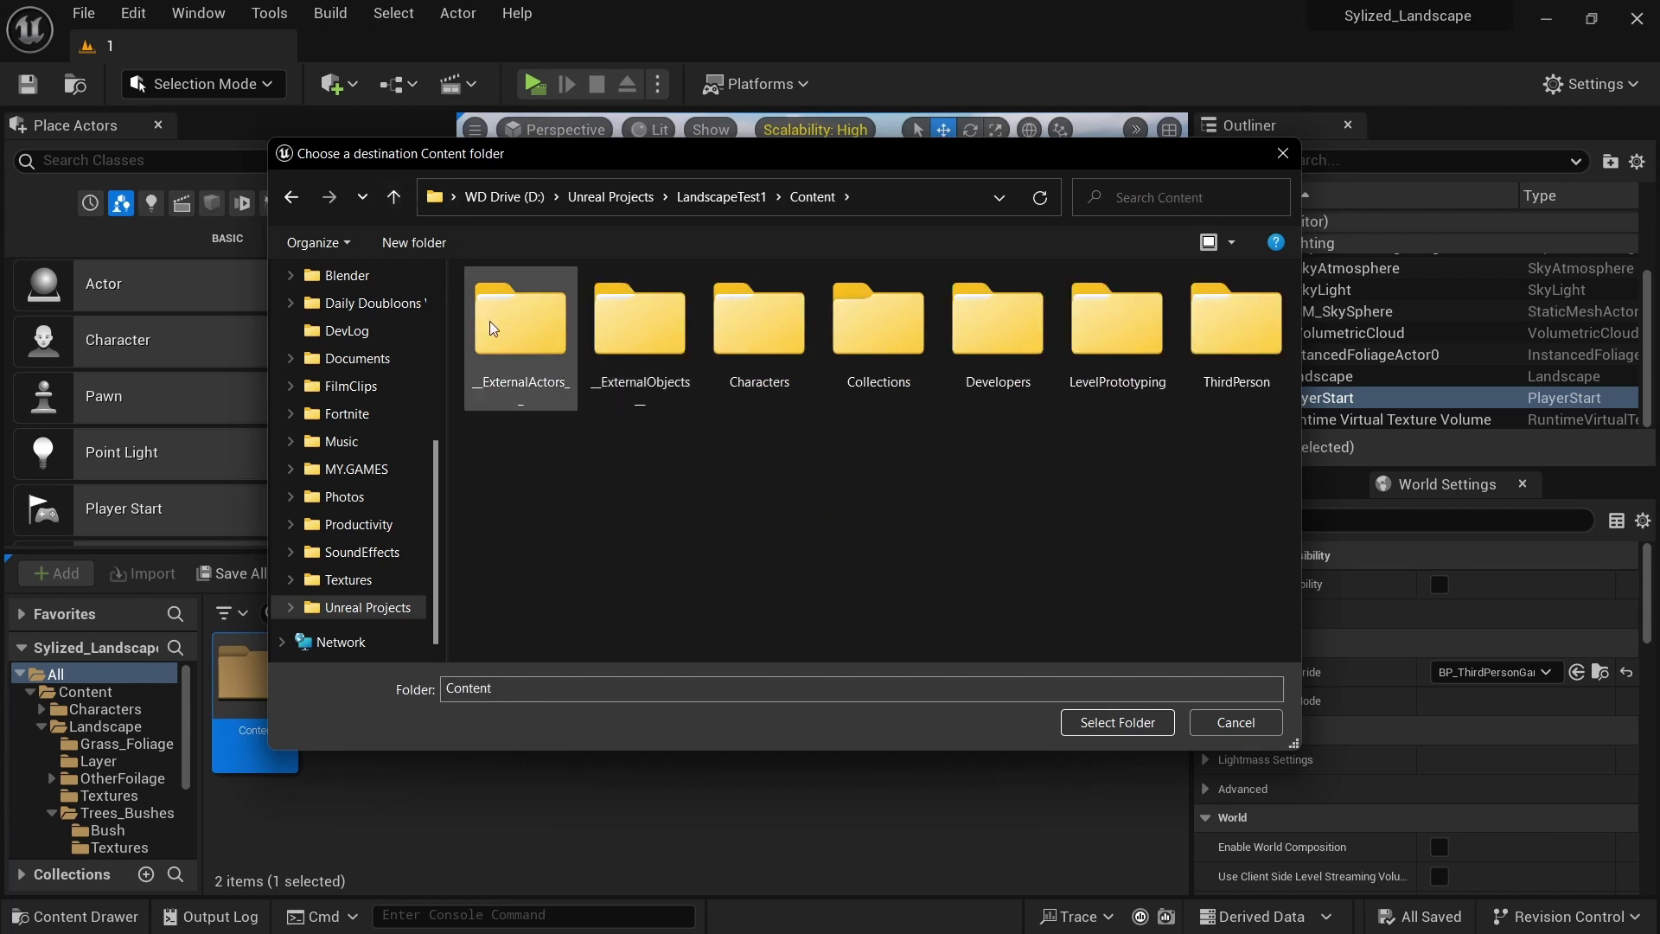
click(1135, 726)
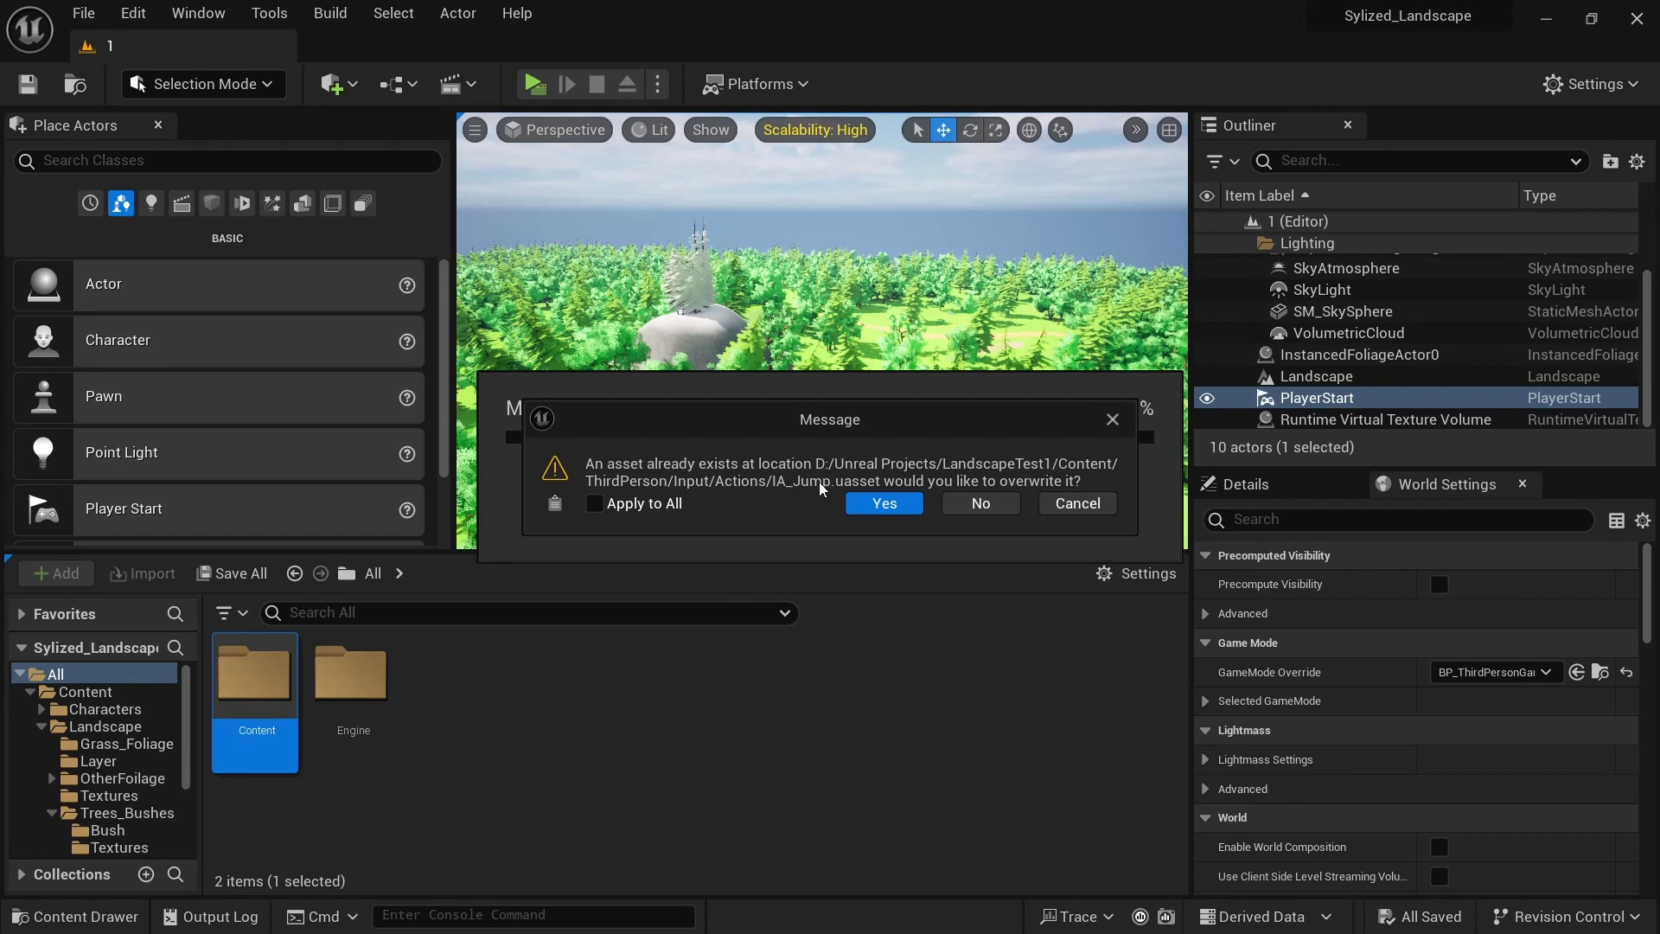
Approve overwriting the assets that already exist in LandscapeTest1, and apply that answer to all remaining ones
click(878, 511)
click(877, 510)
click(876, 509)
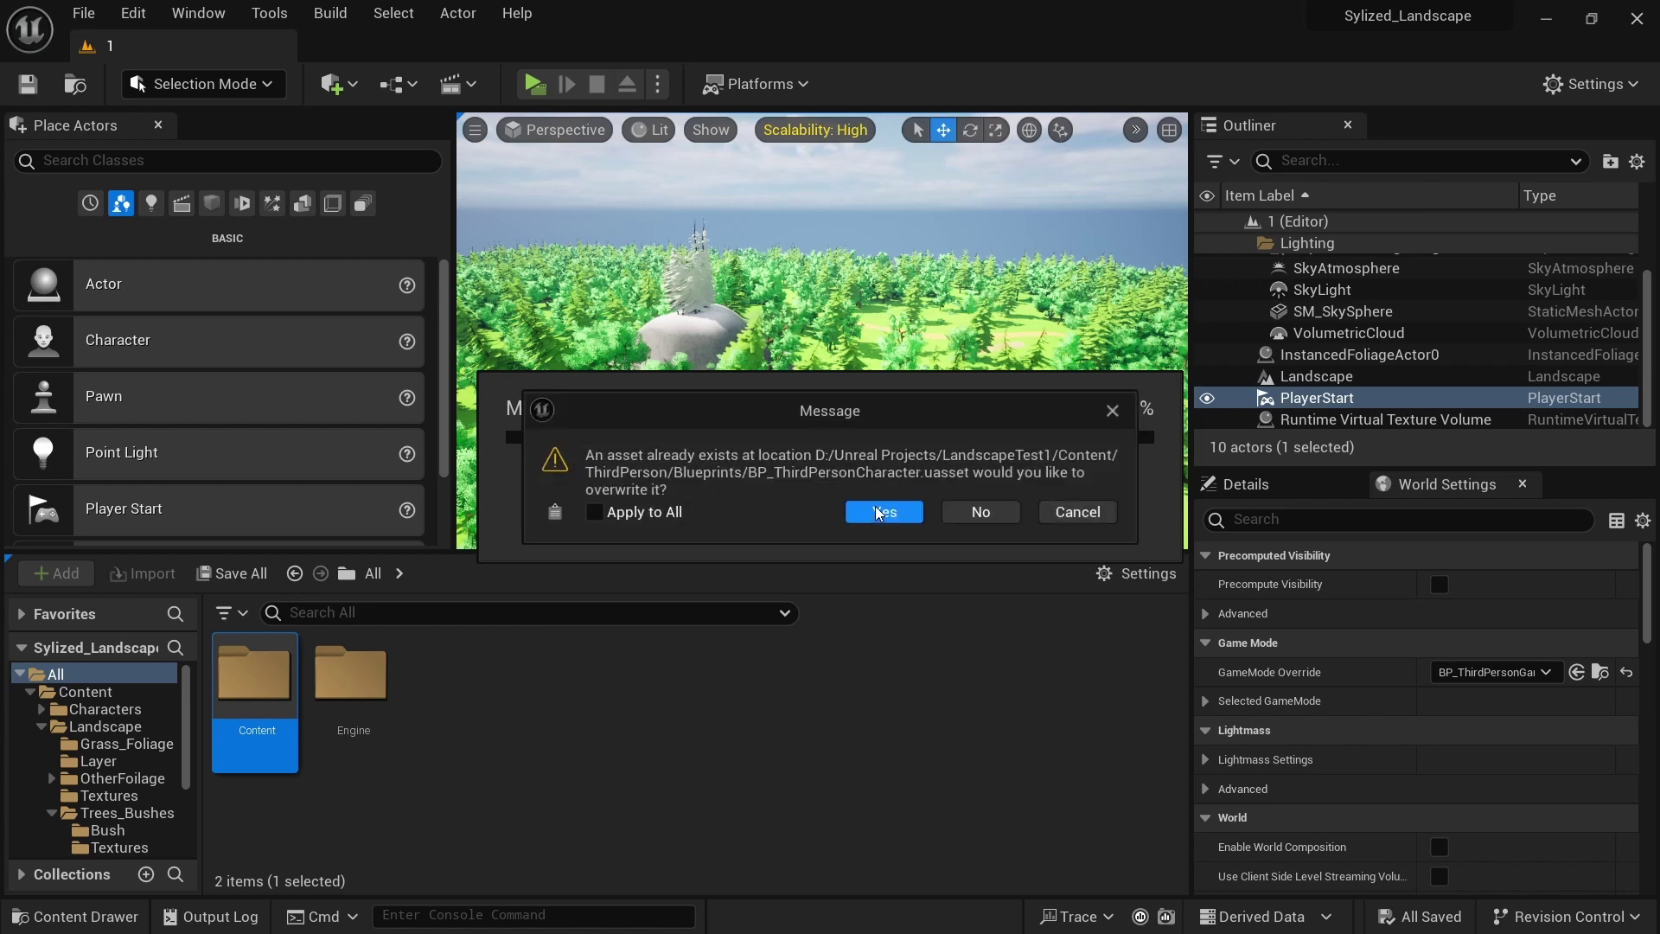
click(877, 511)
click(878, 511)
click(878, 511)
click(877, 511)
click(592, 512)
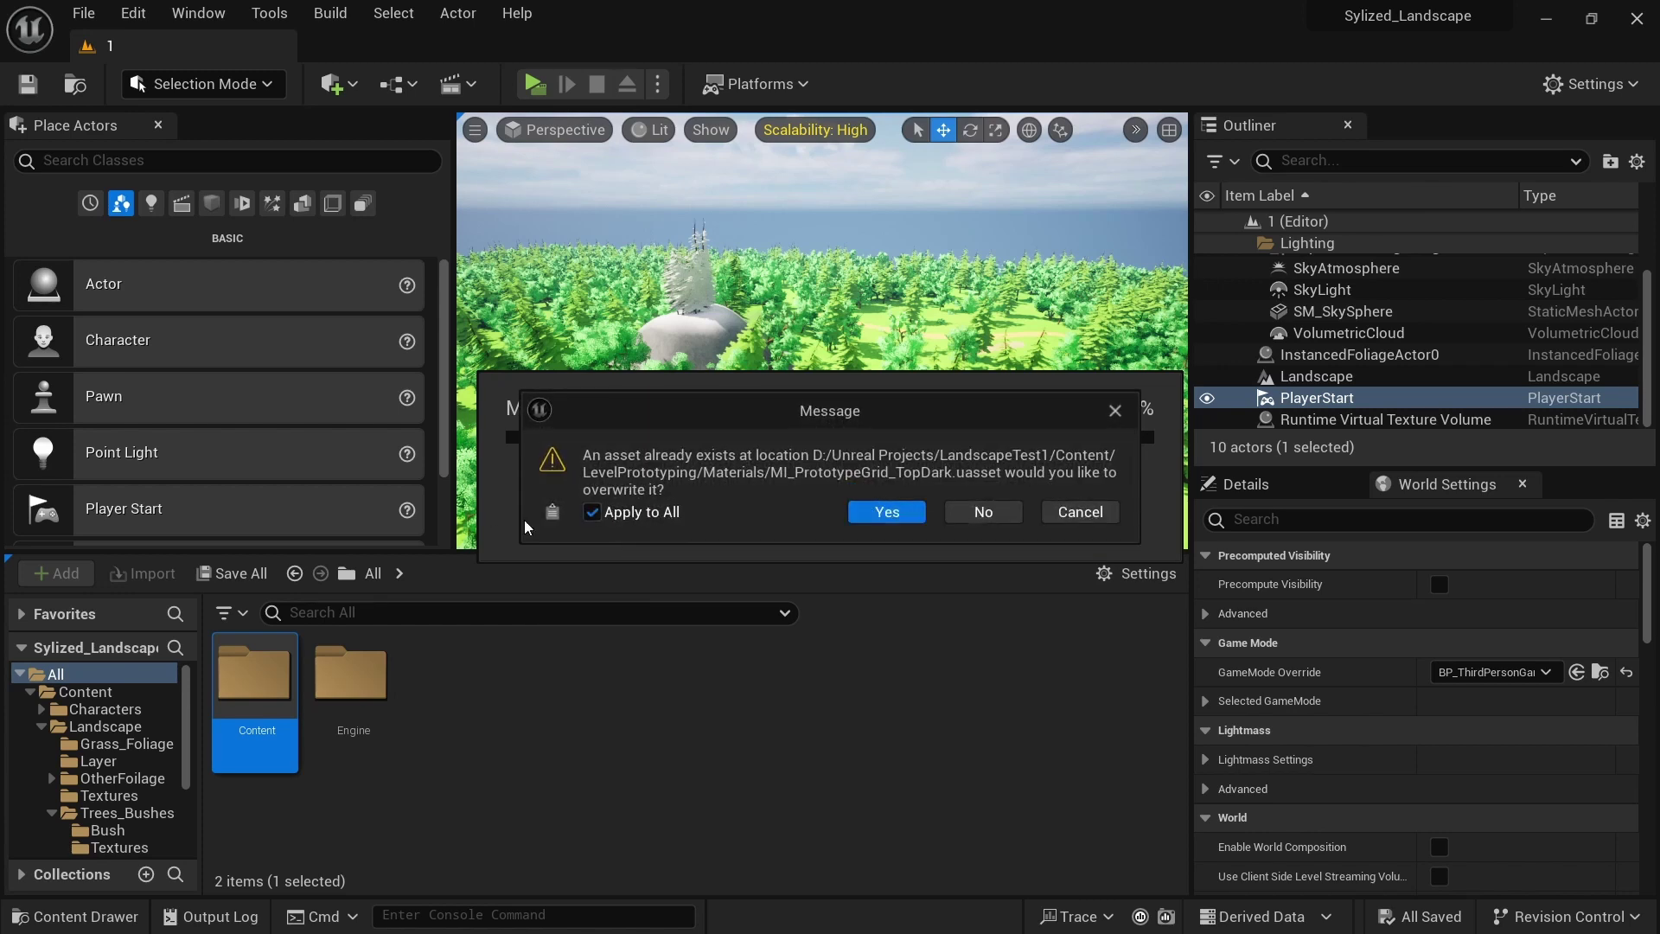
click(869, 515)
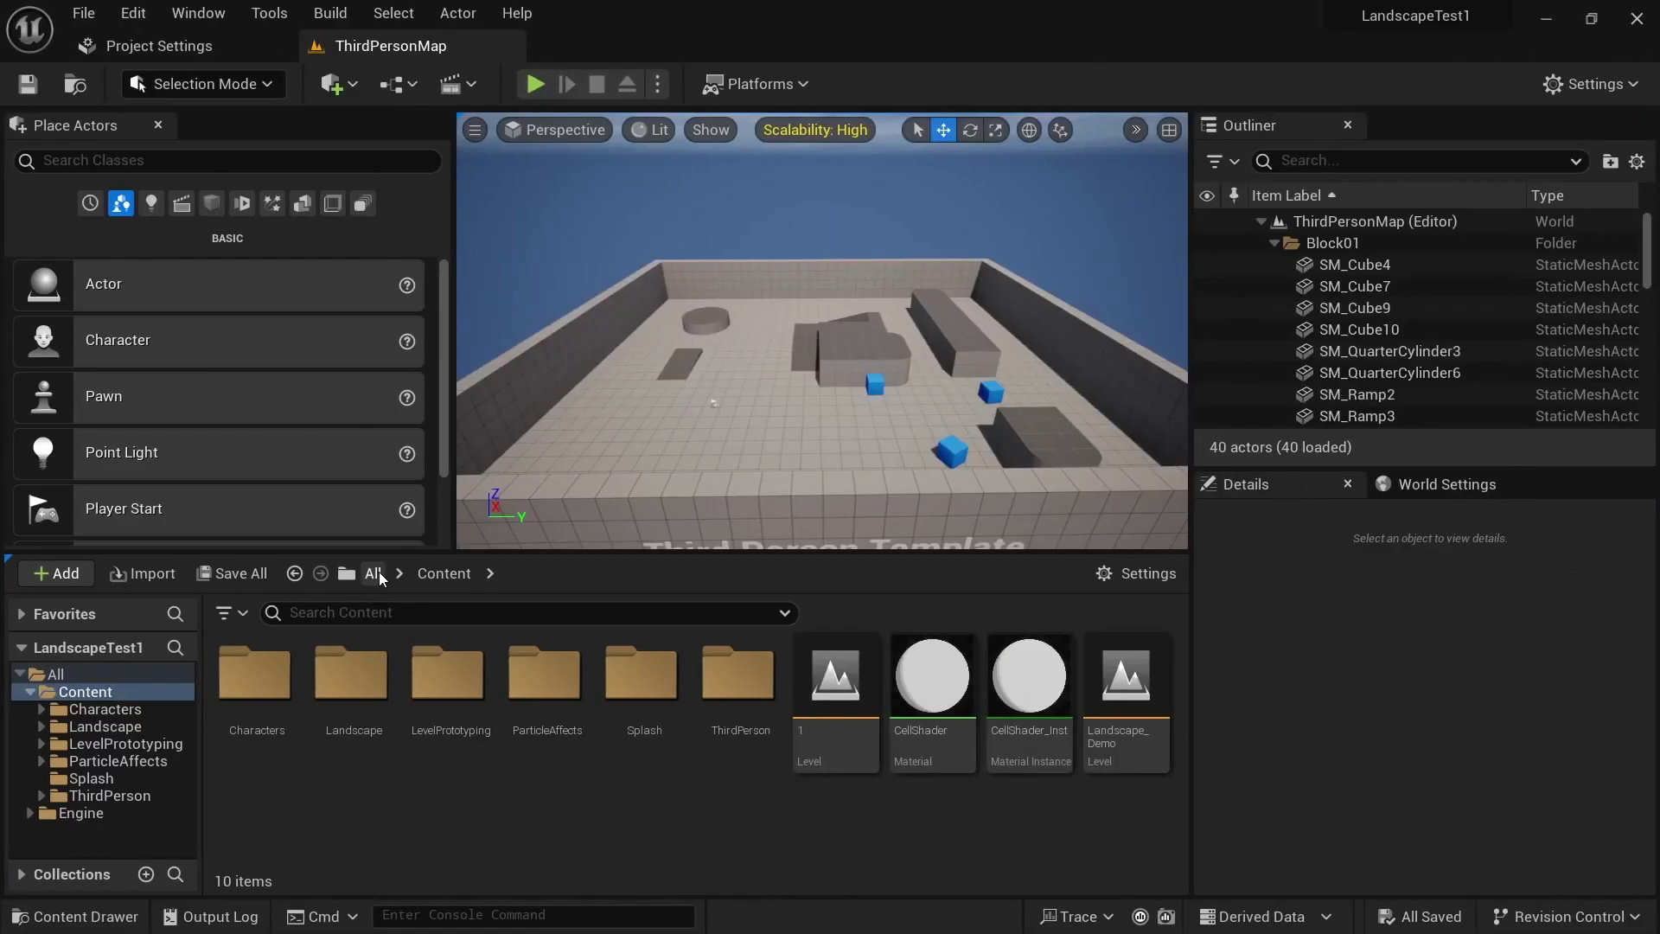
In the LandscapeTest1 project, browse back to the Content folder and start creating a new level
click(373, 573)
click(254, 683)
double_click(254, 683)
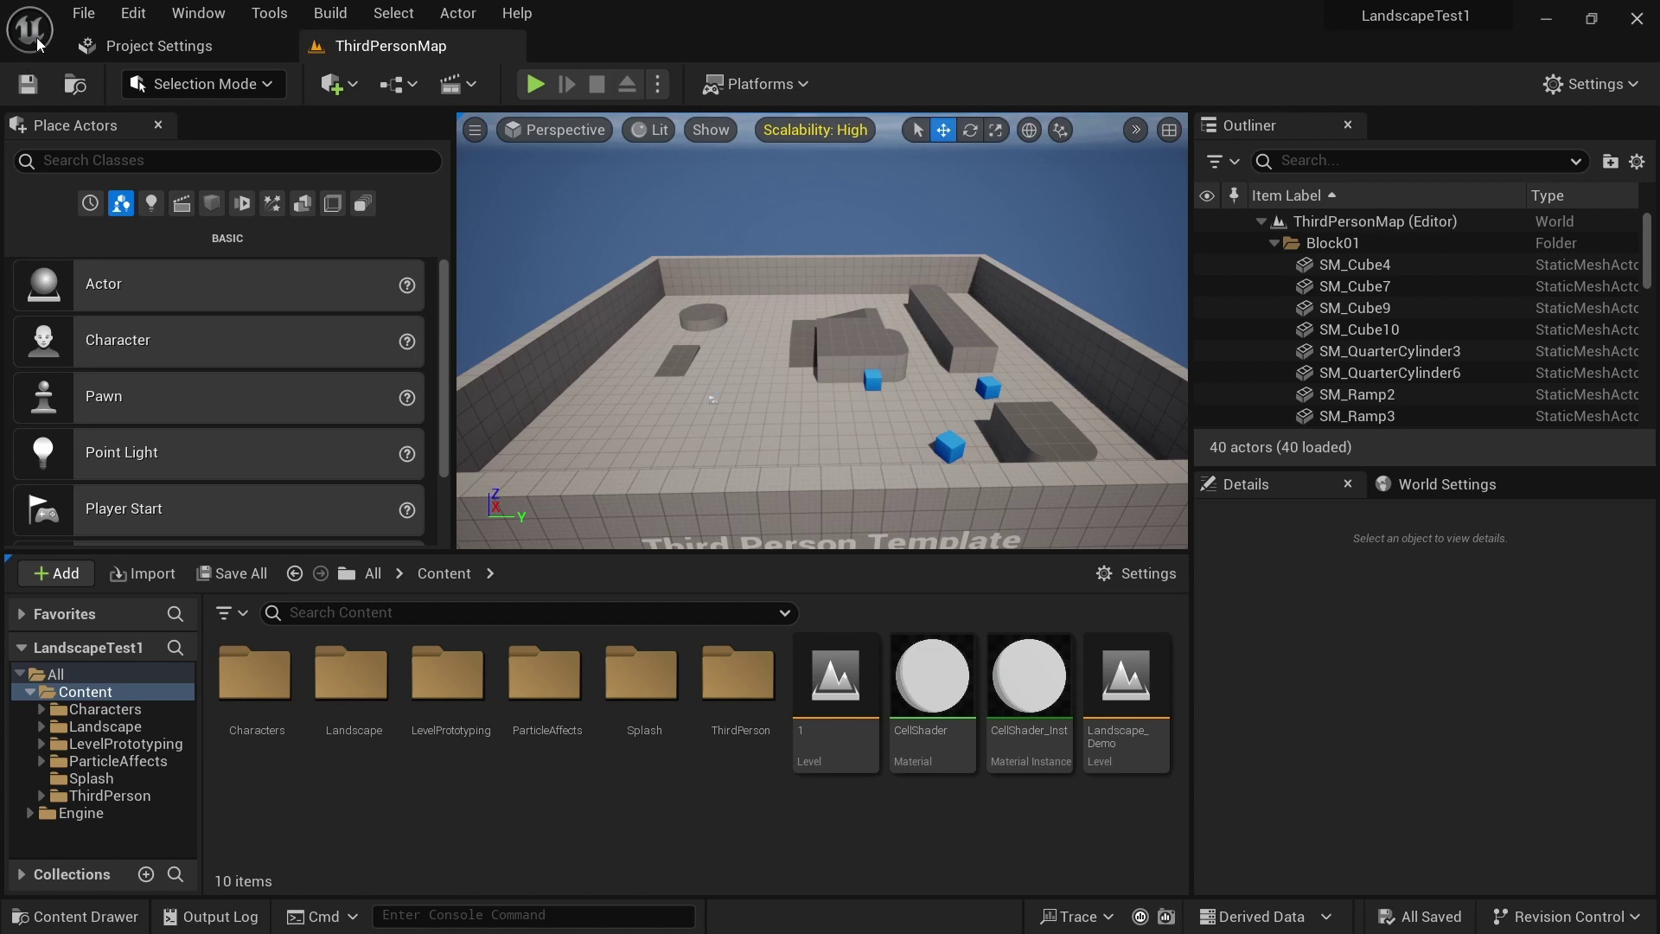
click(83, 13)
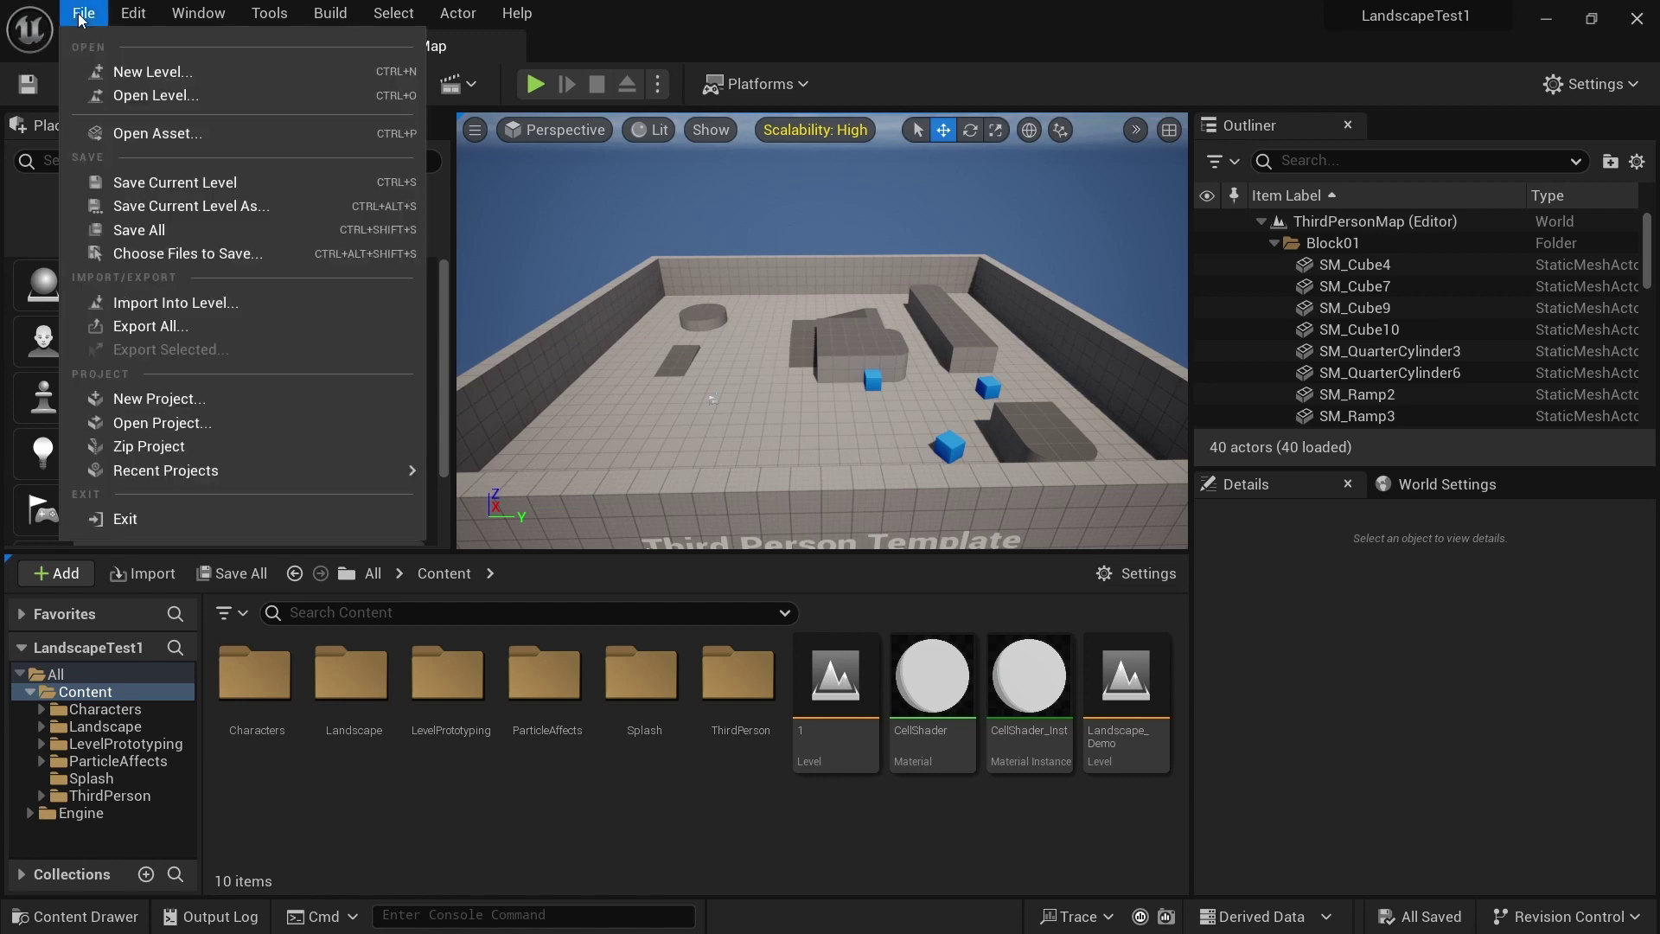
click(148, 70)
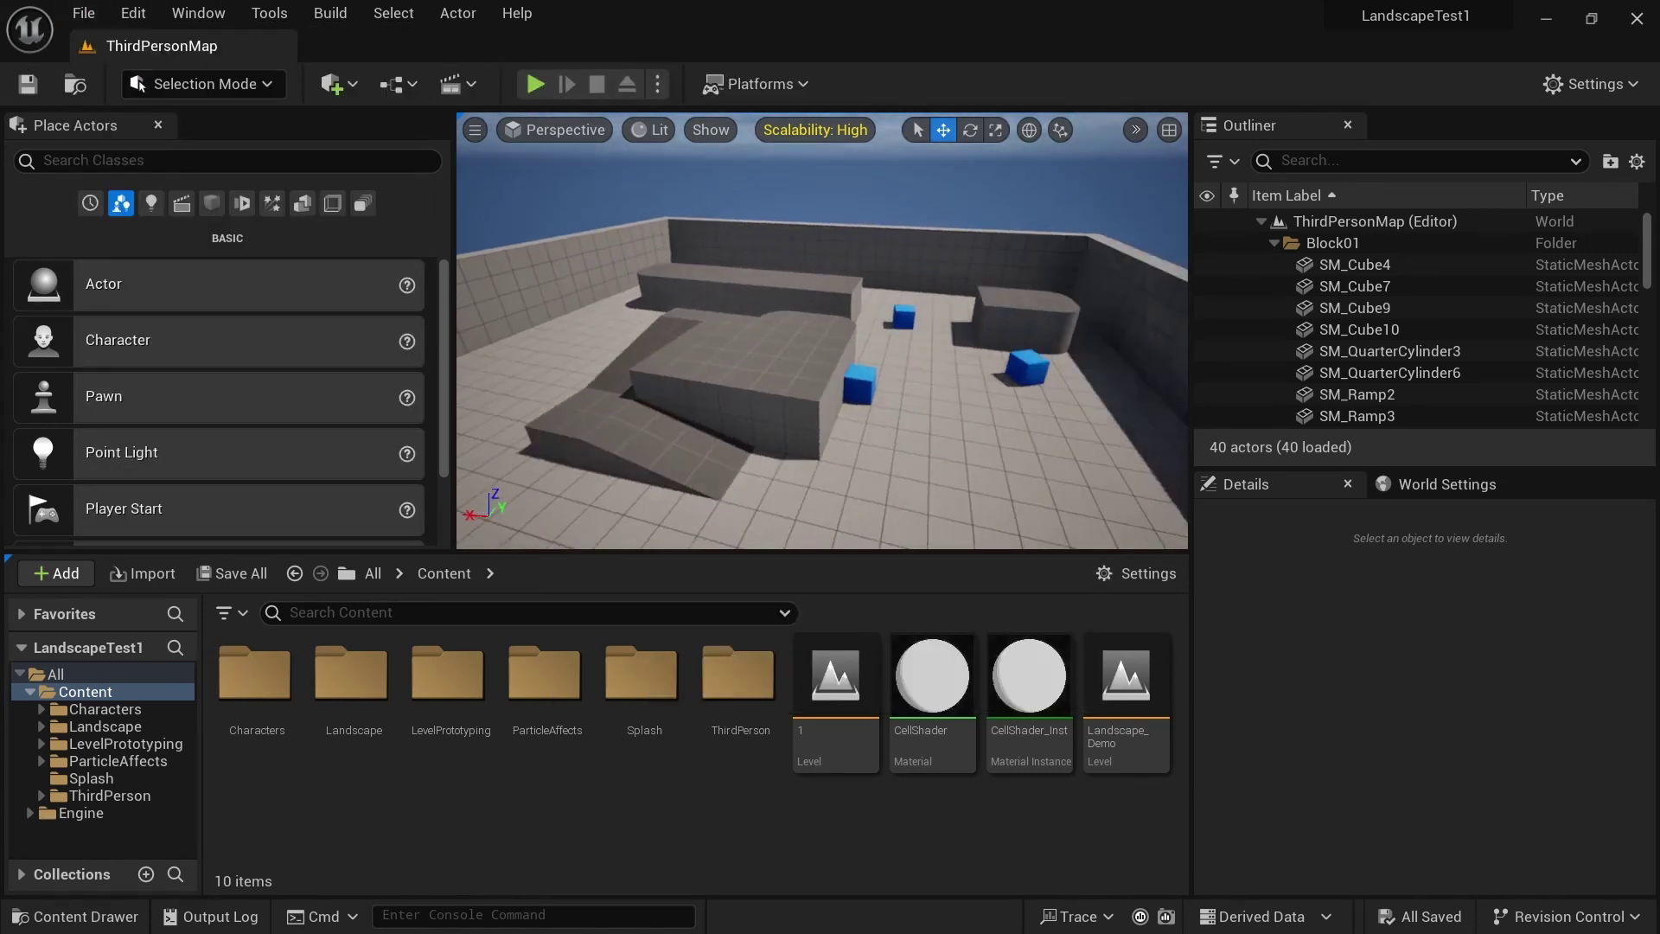
Delete the playground's outer walls SM_Cube2, SM_Cube3, SM_Cube5 and SM_Cube6 from ThirdPersonMap
right_drag(1100, 471, 929, 432)
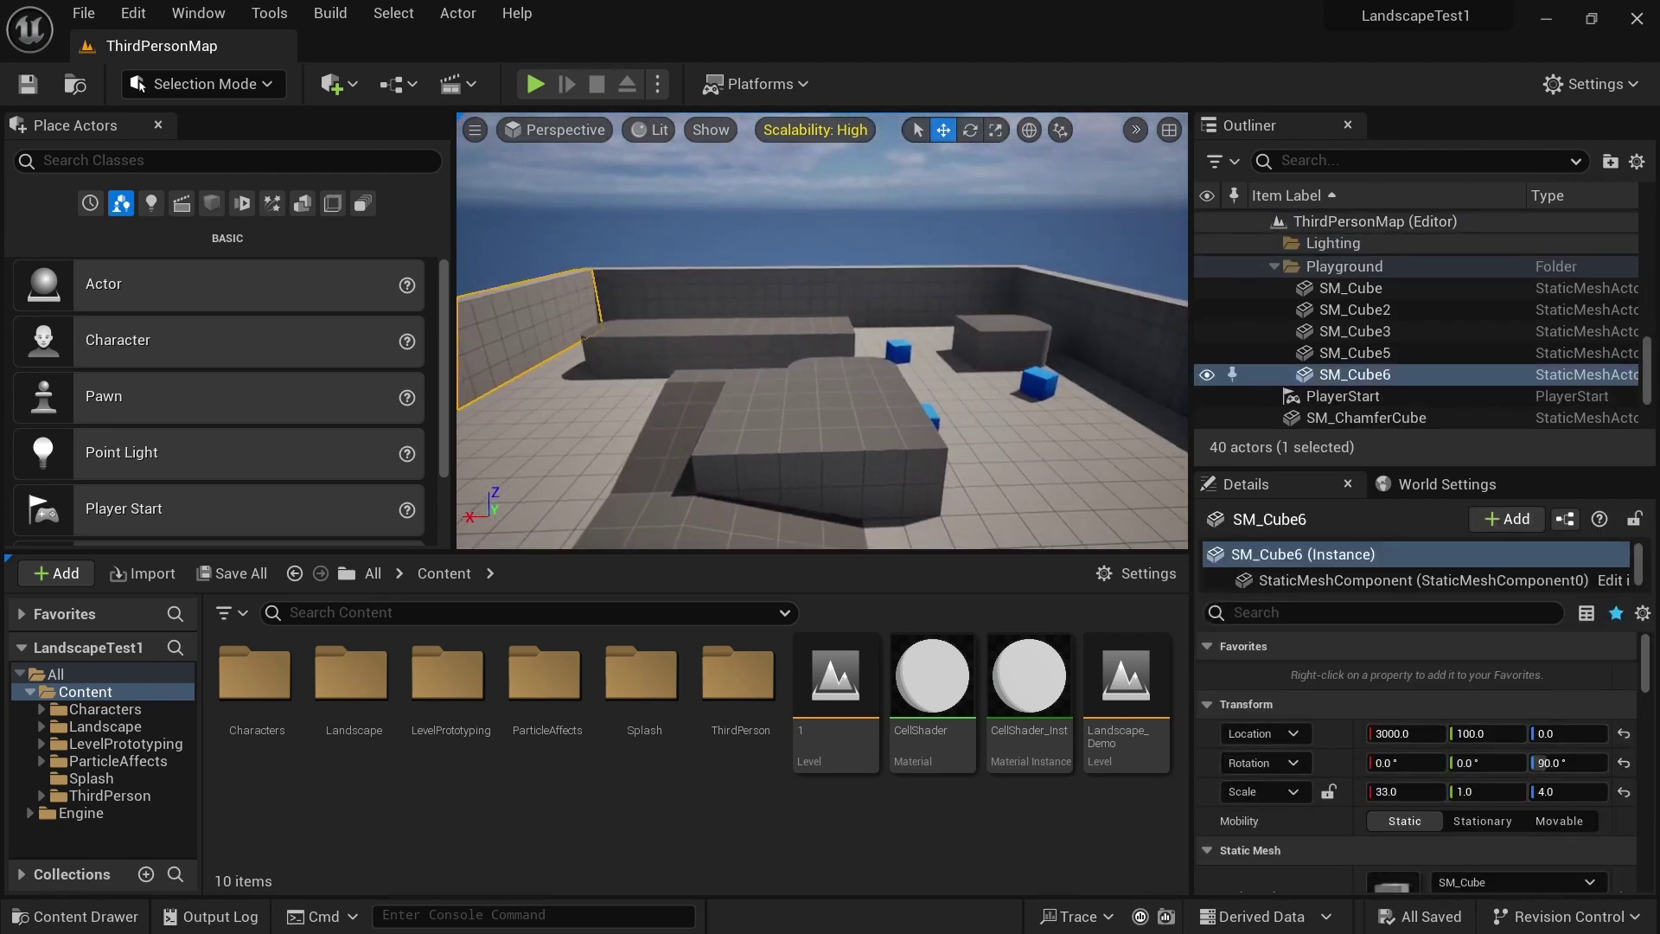
shift+click(1355, 331)
key(f)
right_drag(933, 424, 679, 397)
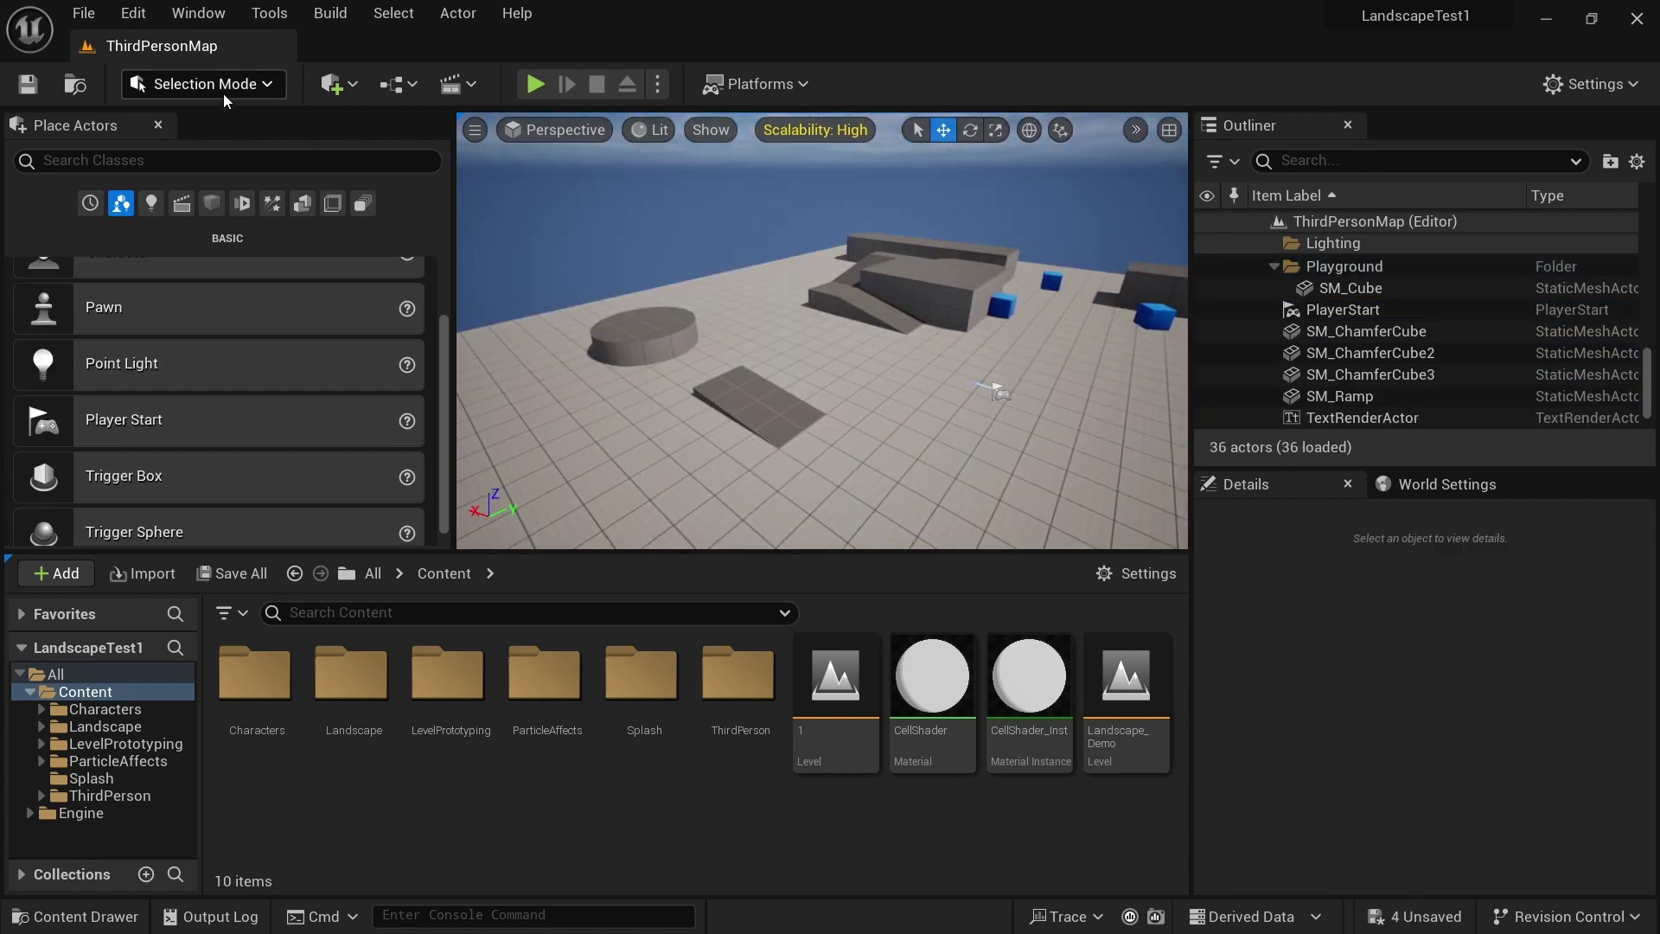
Create a new landscape in ThirdPersonMap with Landscape mode and sculpt raised terrain around the playground floor
click(223, 84)
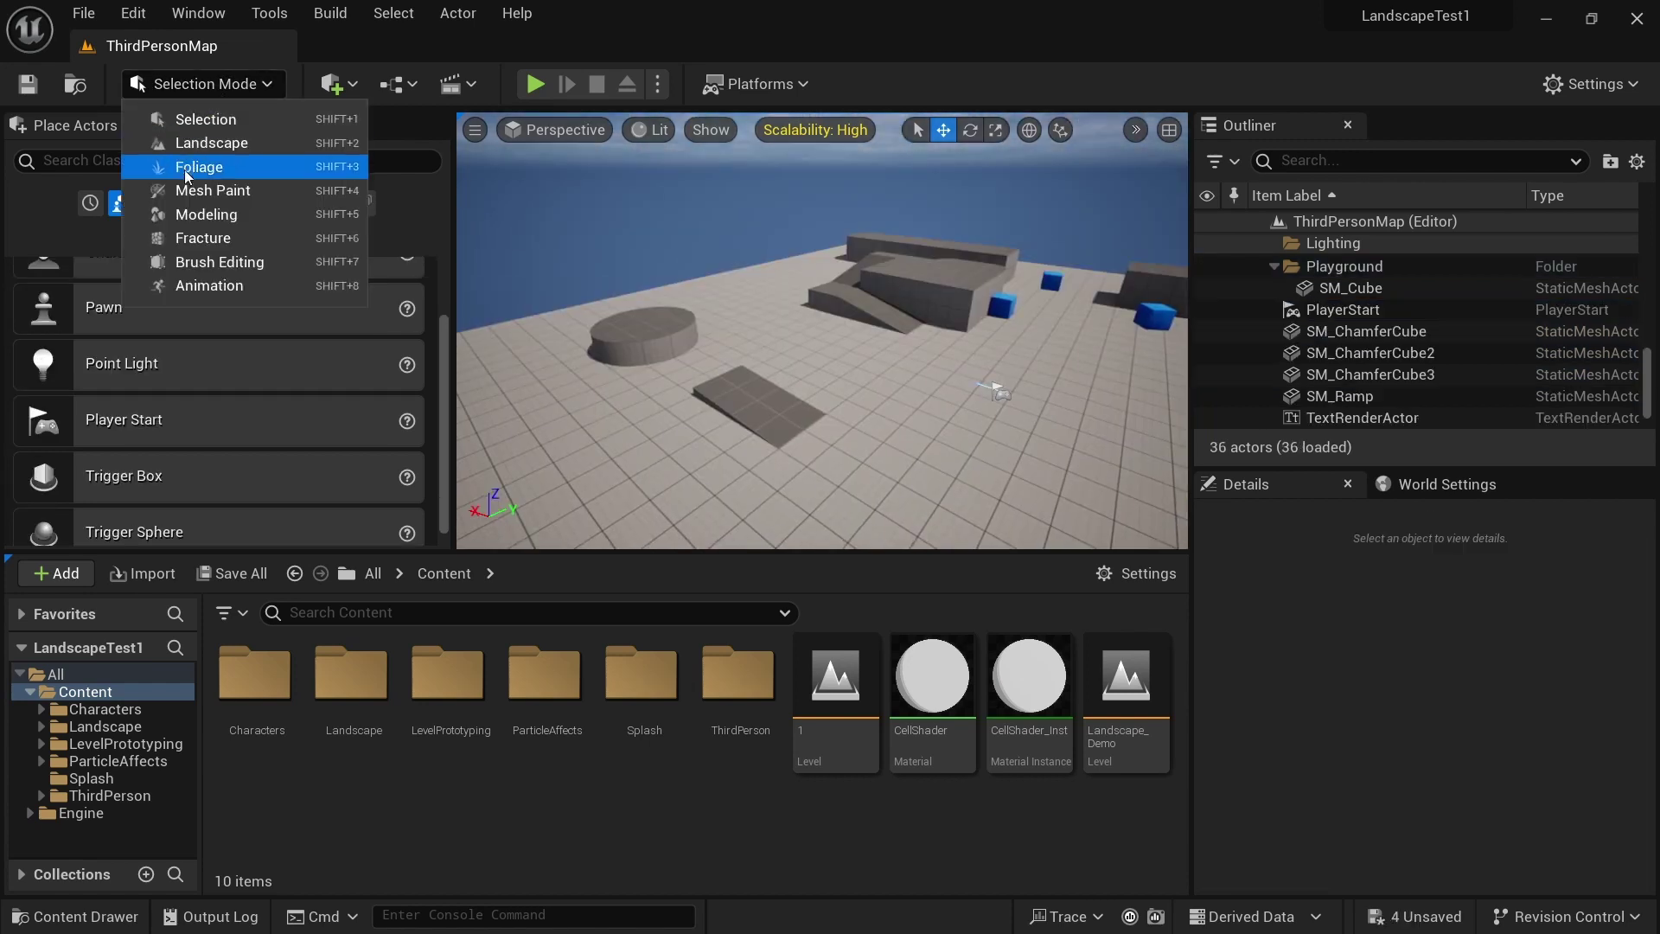
click(209, 142)
scroll(122, 393, down, 5)
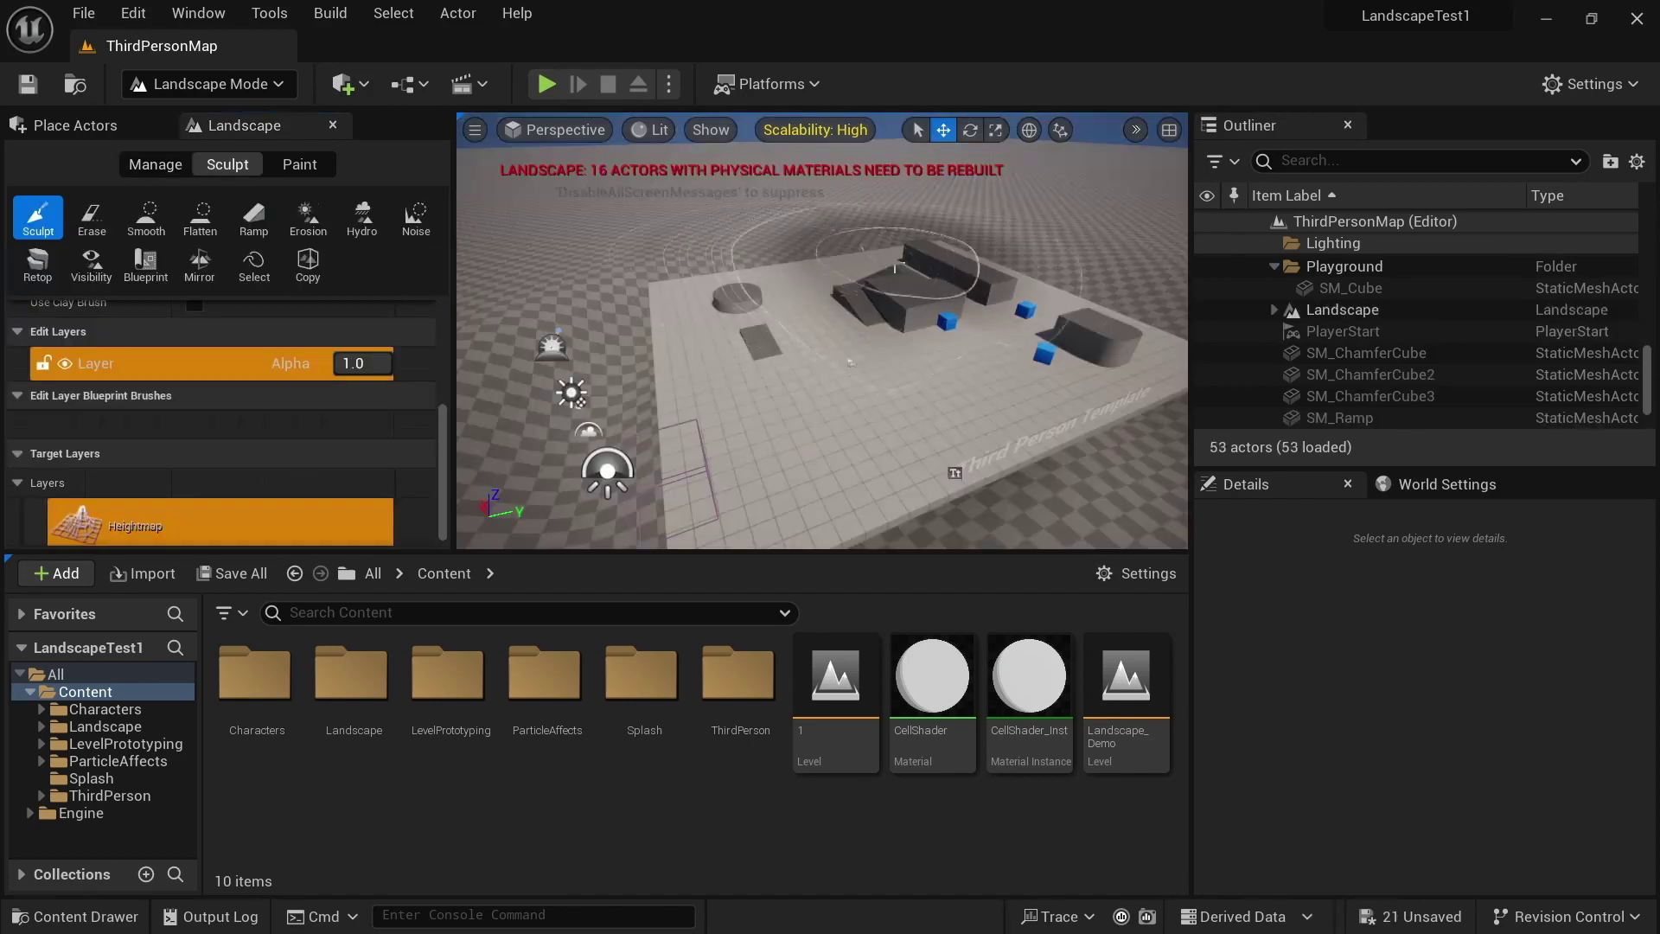
mouse_move(821, 328)
right_down()
mouse_move(960, 346)
mouse_move(899, 341)
mouse_move(942, 329)
right_up()
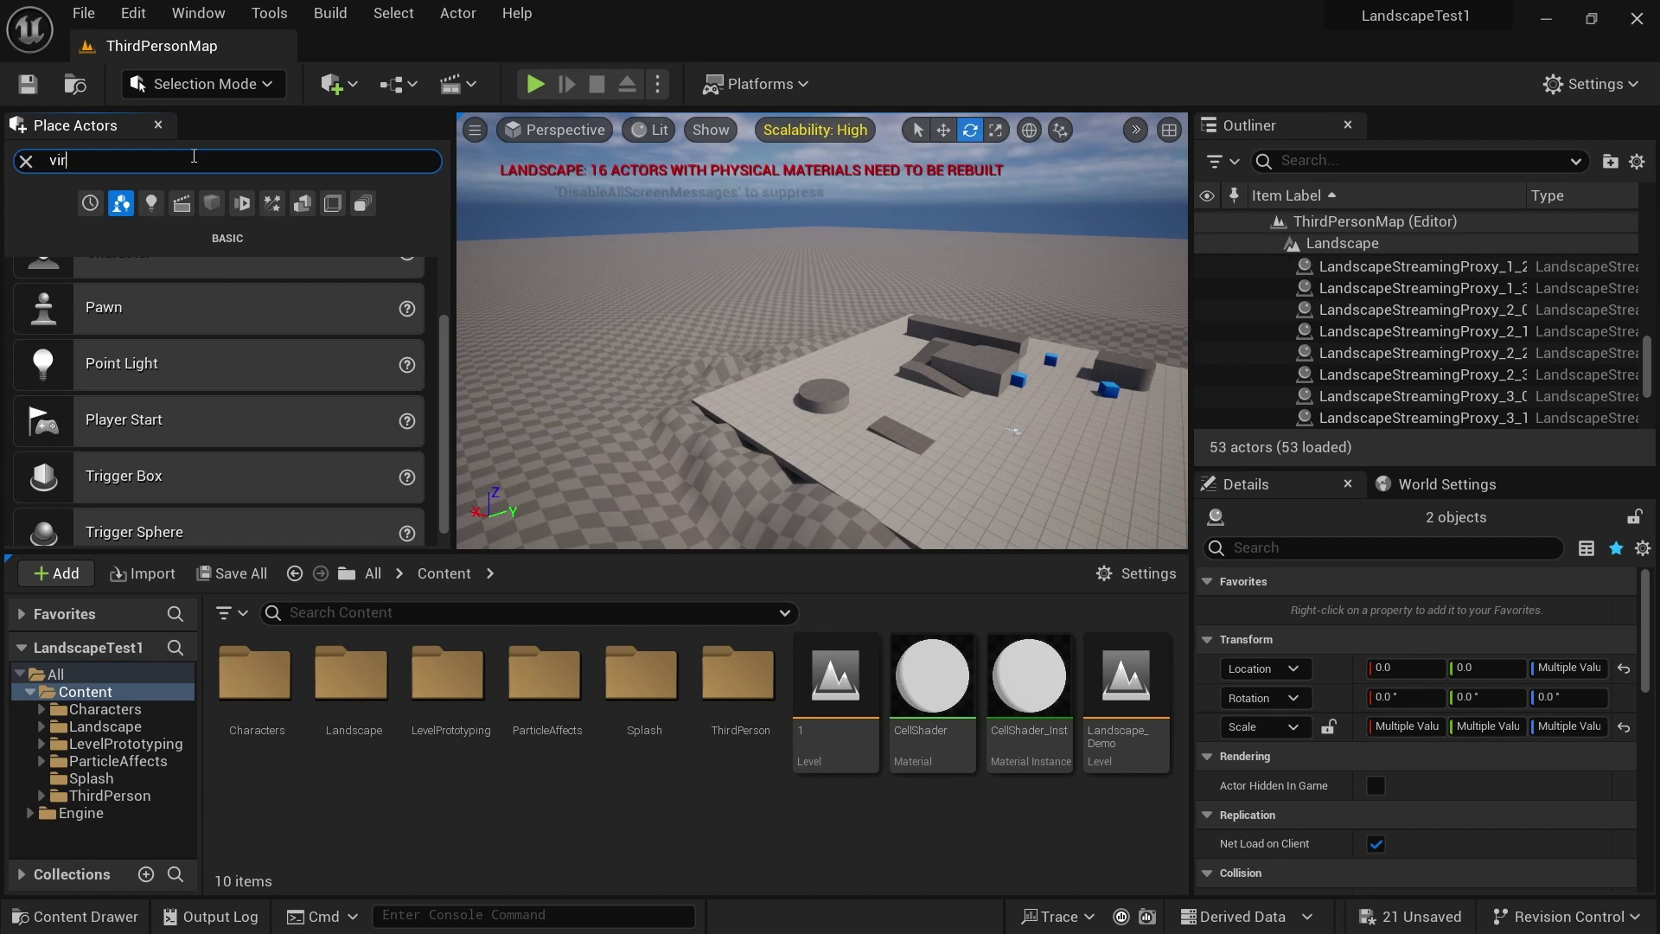
Place a Runtime Virtual Texture Volume in the level and set its Bounds Align Actor to Landscape
drag(171, 204, 611, 300)
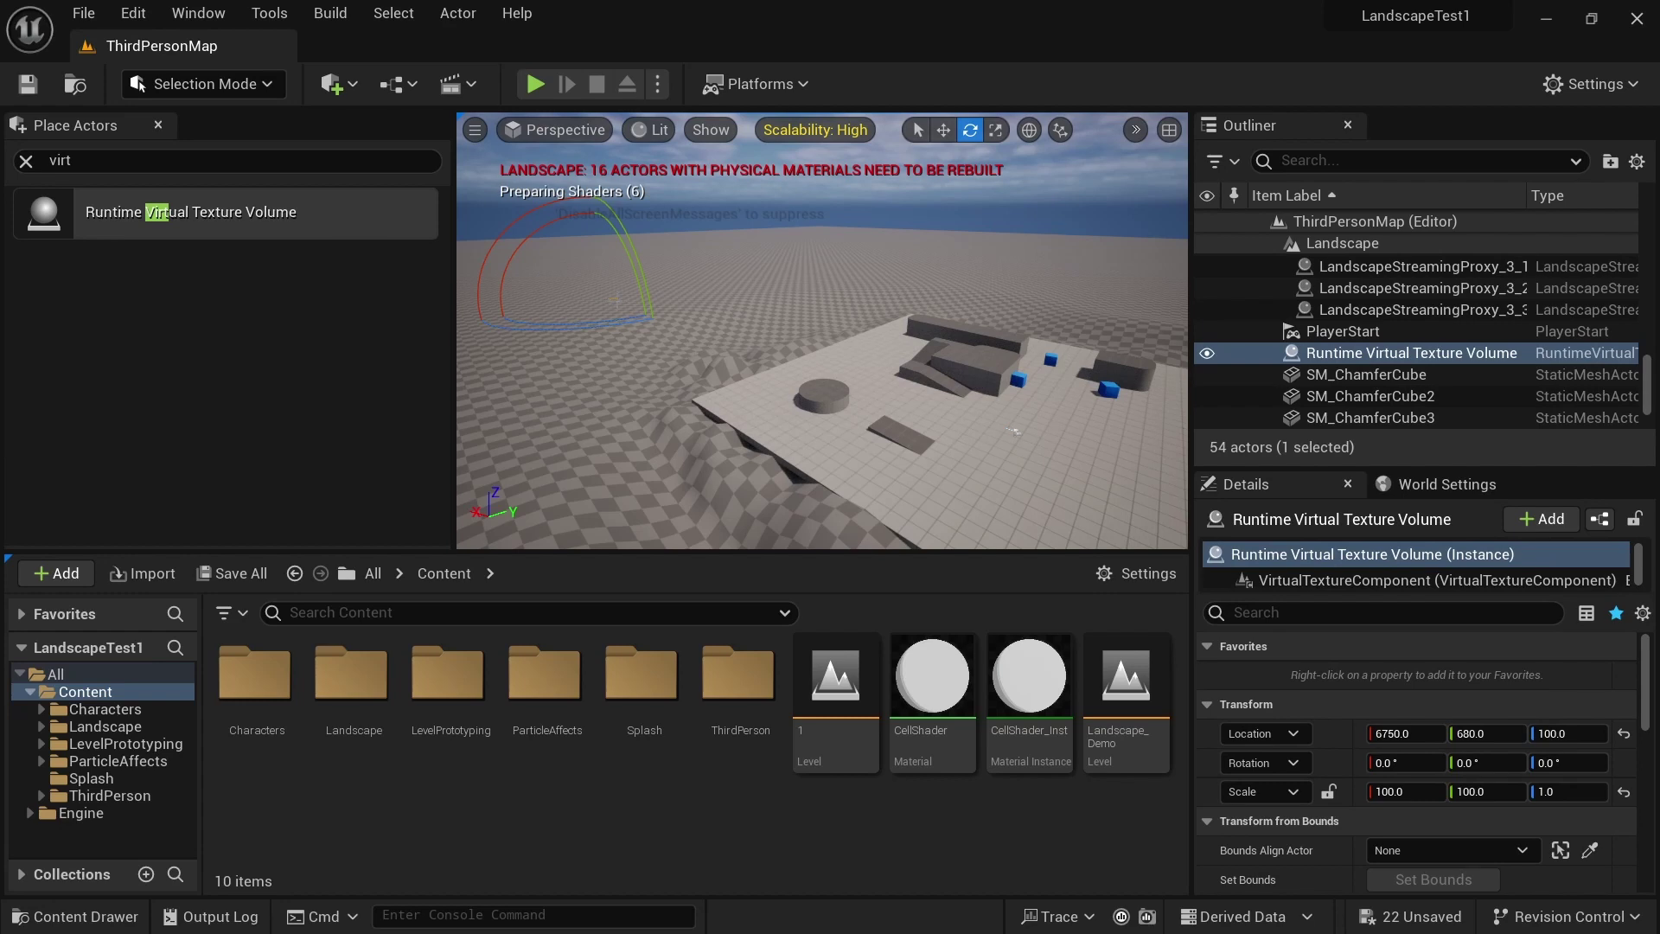
scroll(1343, 738, down, 2)
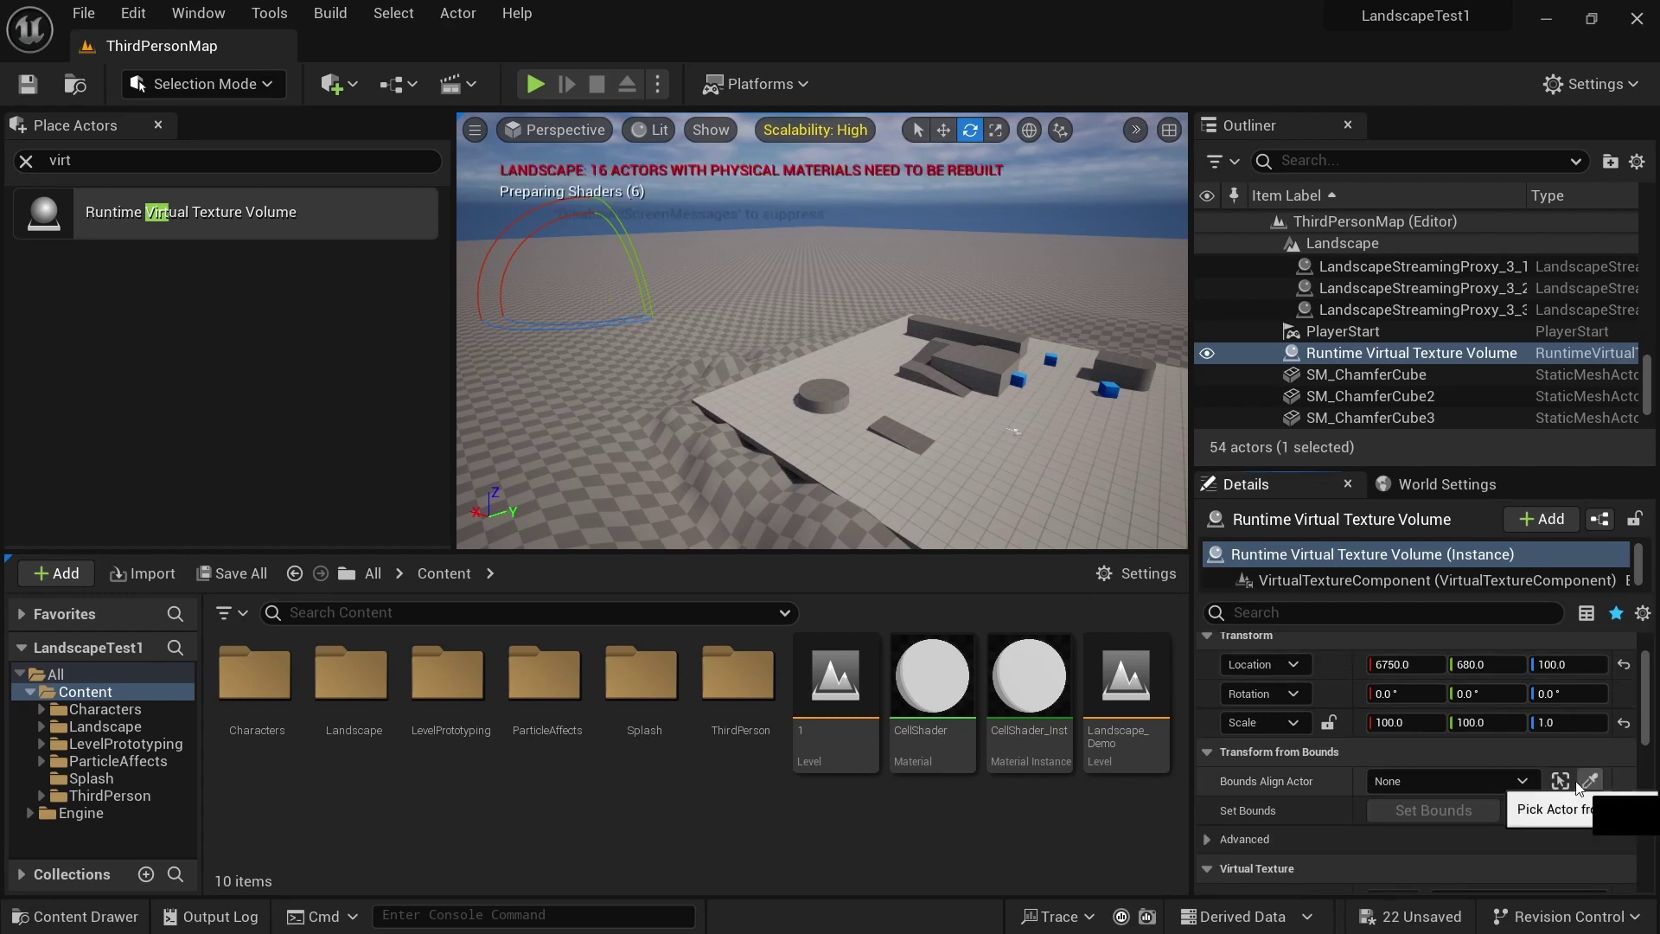
click(1589, 781)
scroll(1404, 362, up, 4)
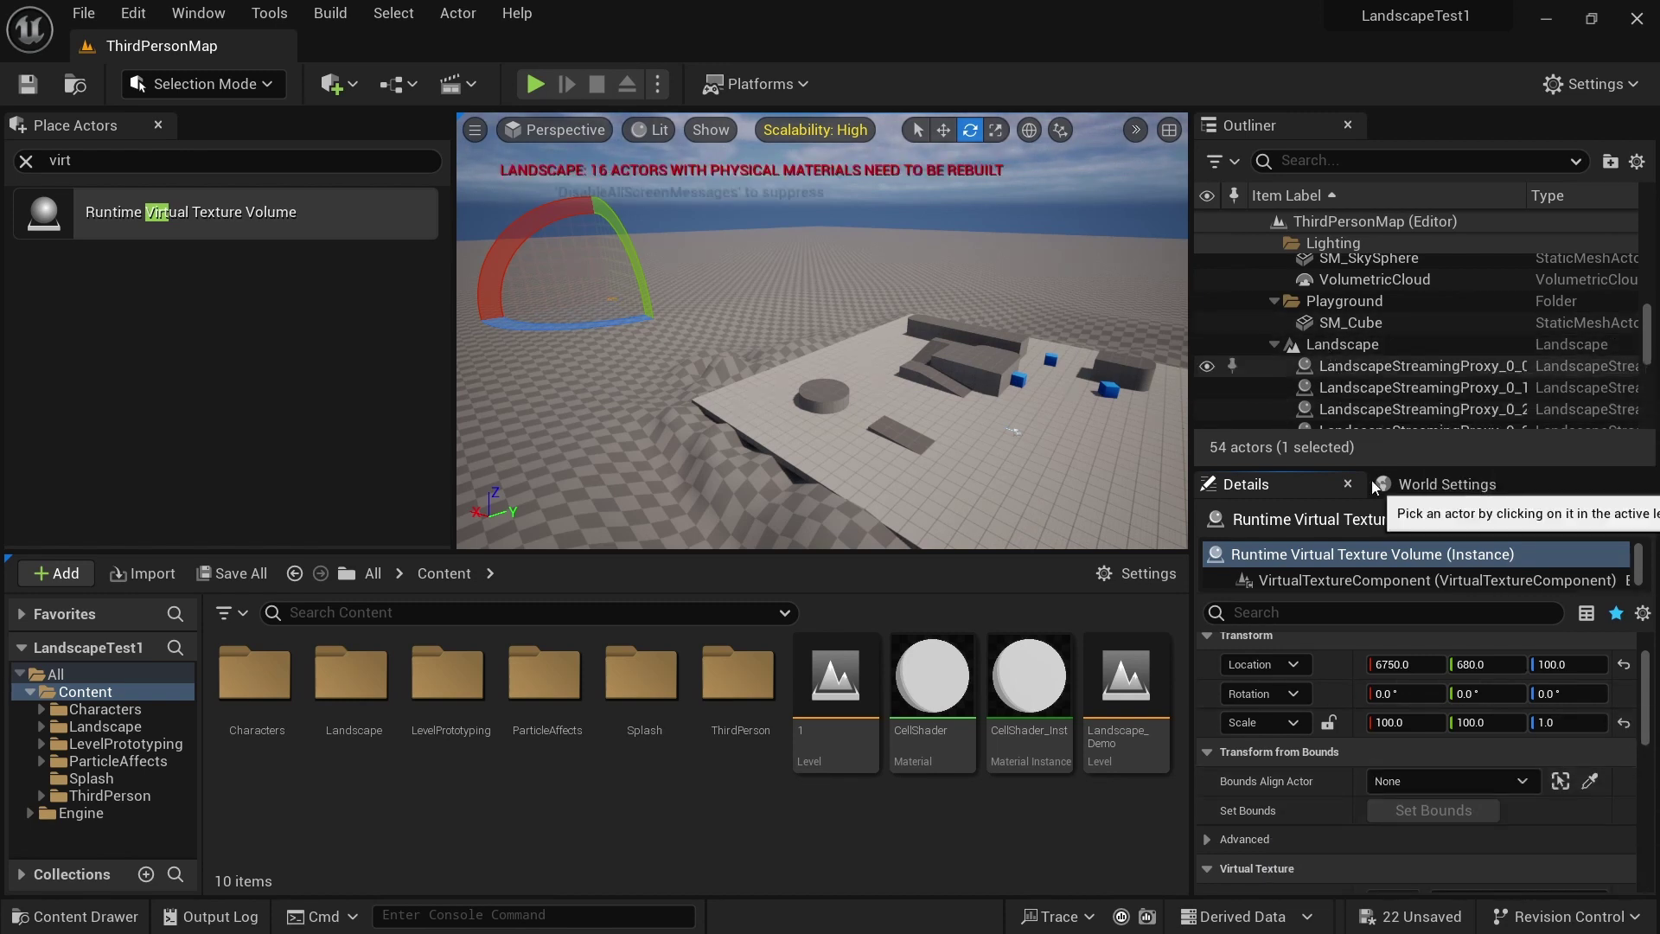
click(1459, 773)
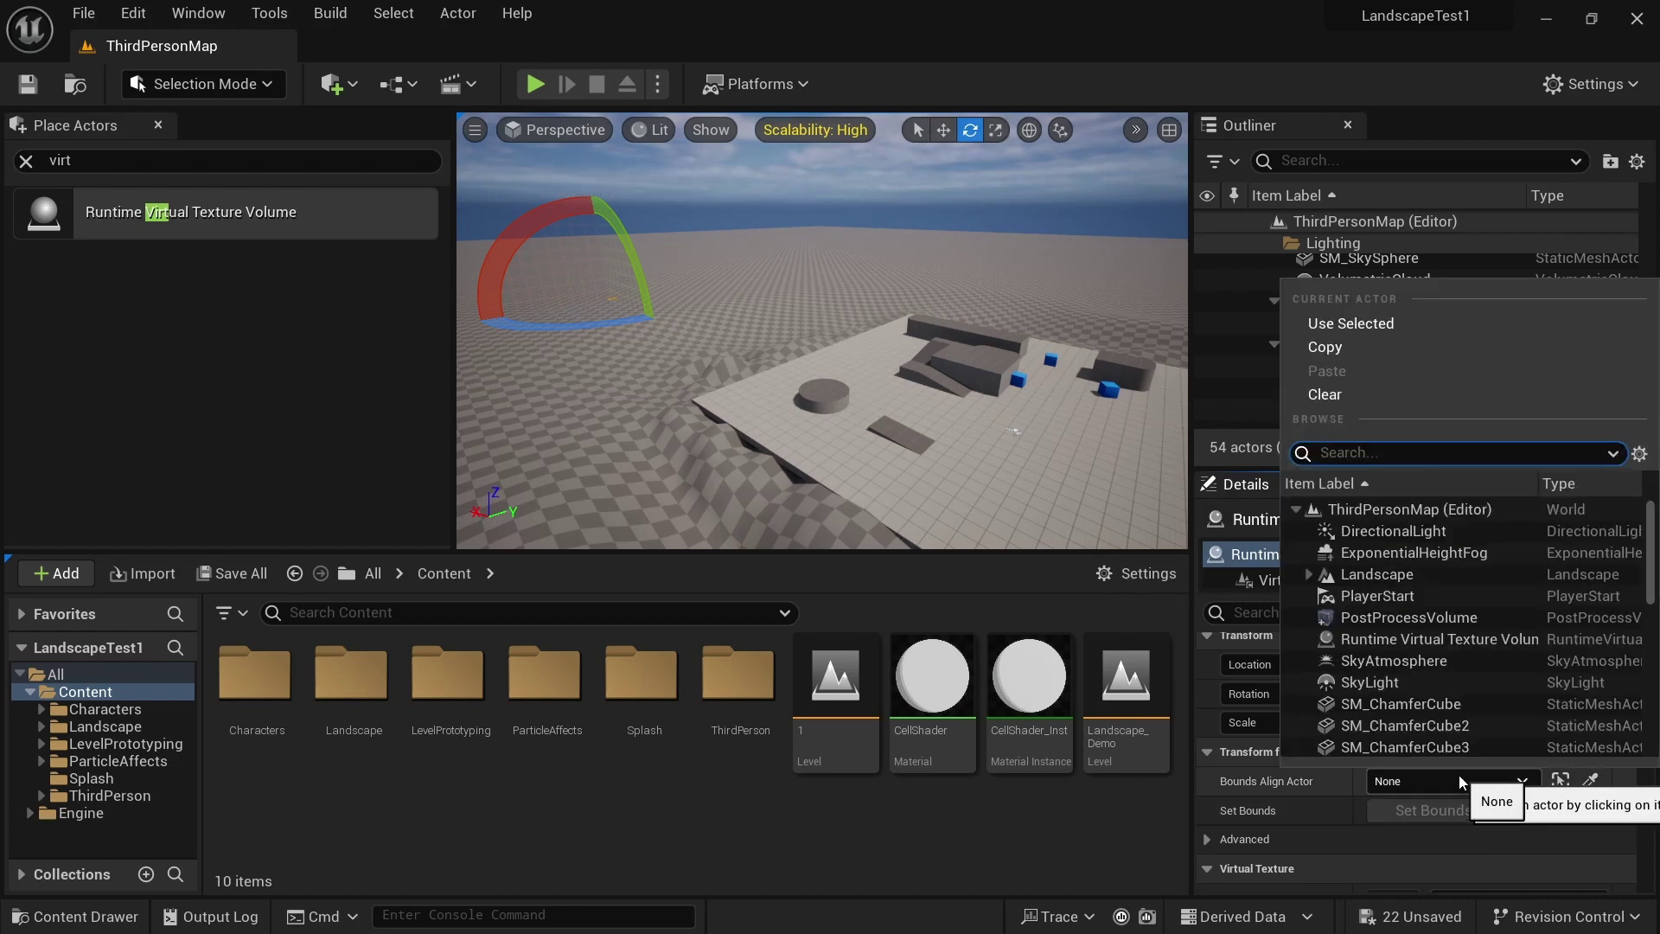
text(lan)
click(1383, 530)
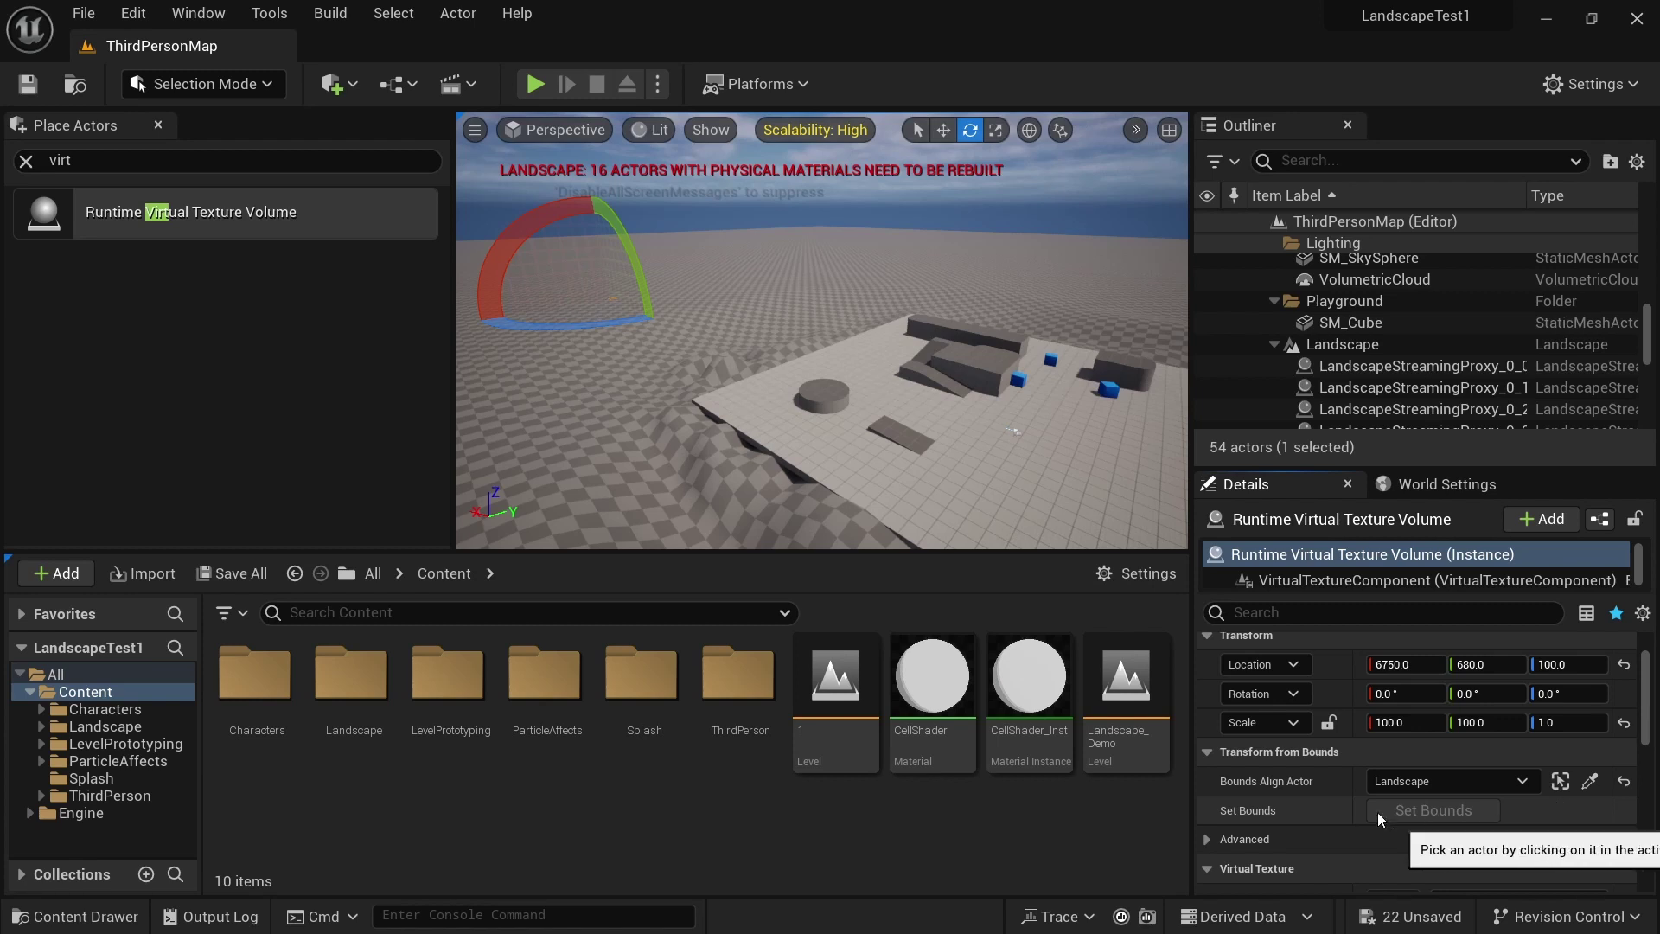
Assign NewRuntimeVirtualTexture as the volume's virtual texture
scroll(1392, 818, down, 3)
click(1474, 769)
click(1434, 522)
click(1589, 644)
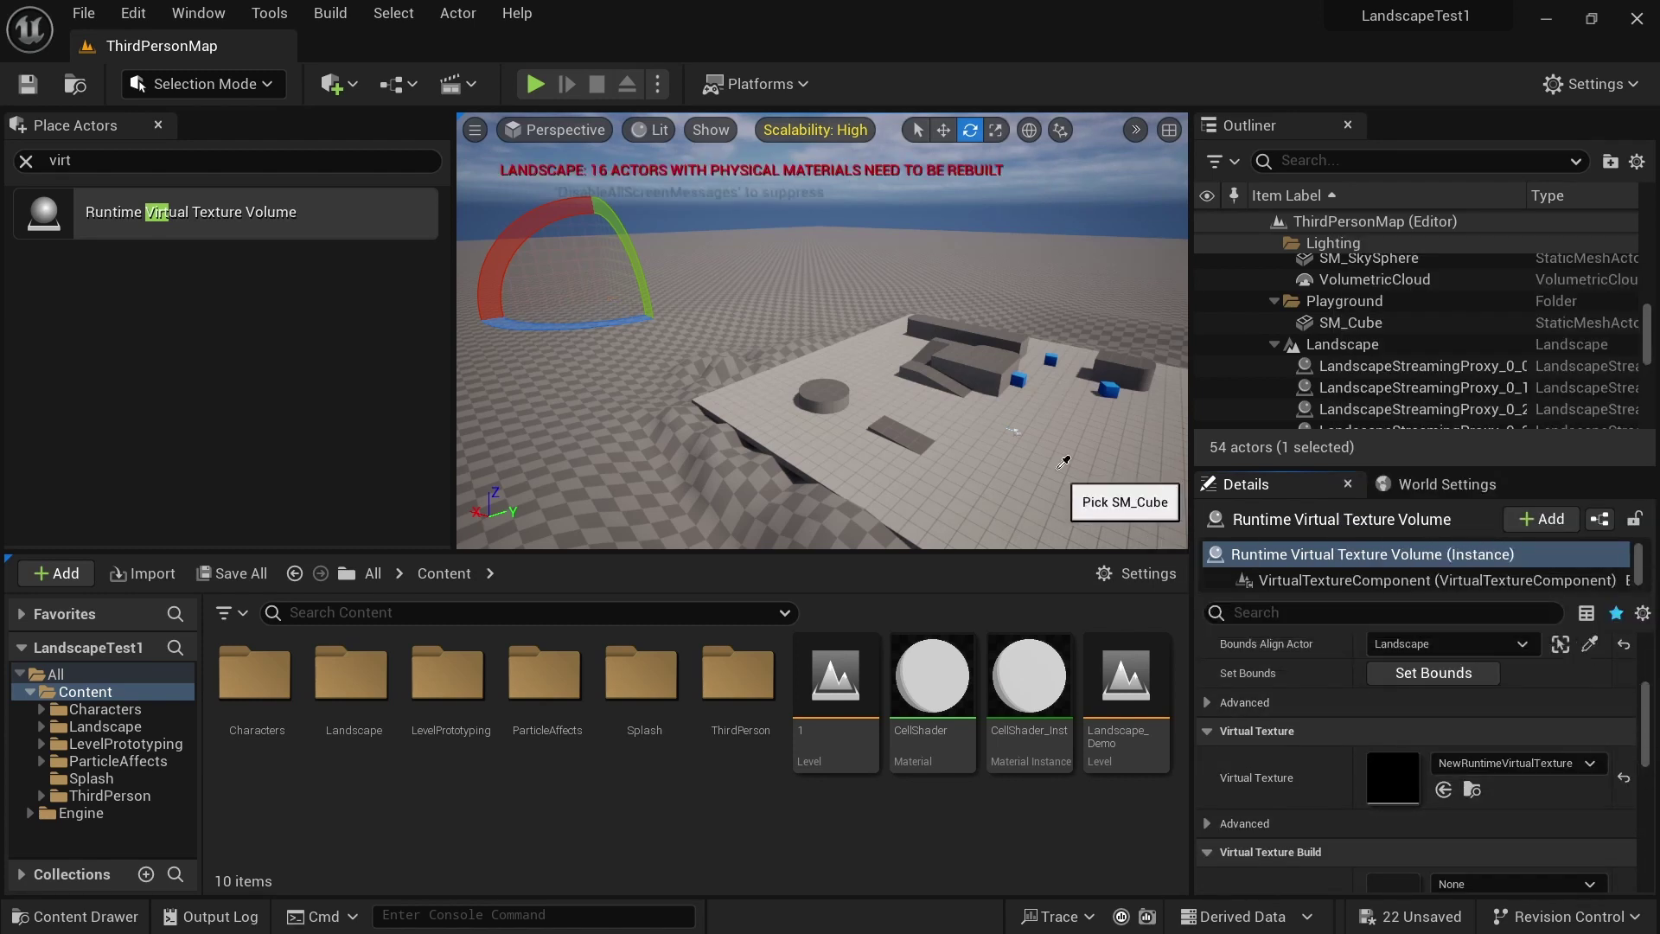
Add one Draw in Virtual Textures element to the Landscape actor and set it to NewRuntimeVirtualTexture
click(1351, 288)
click(1342, 310)
click(1379, 619)
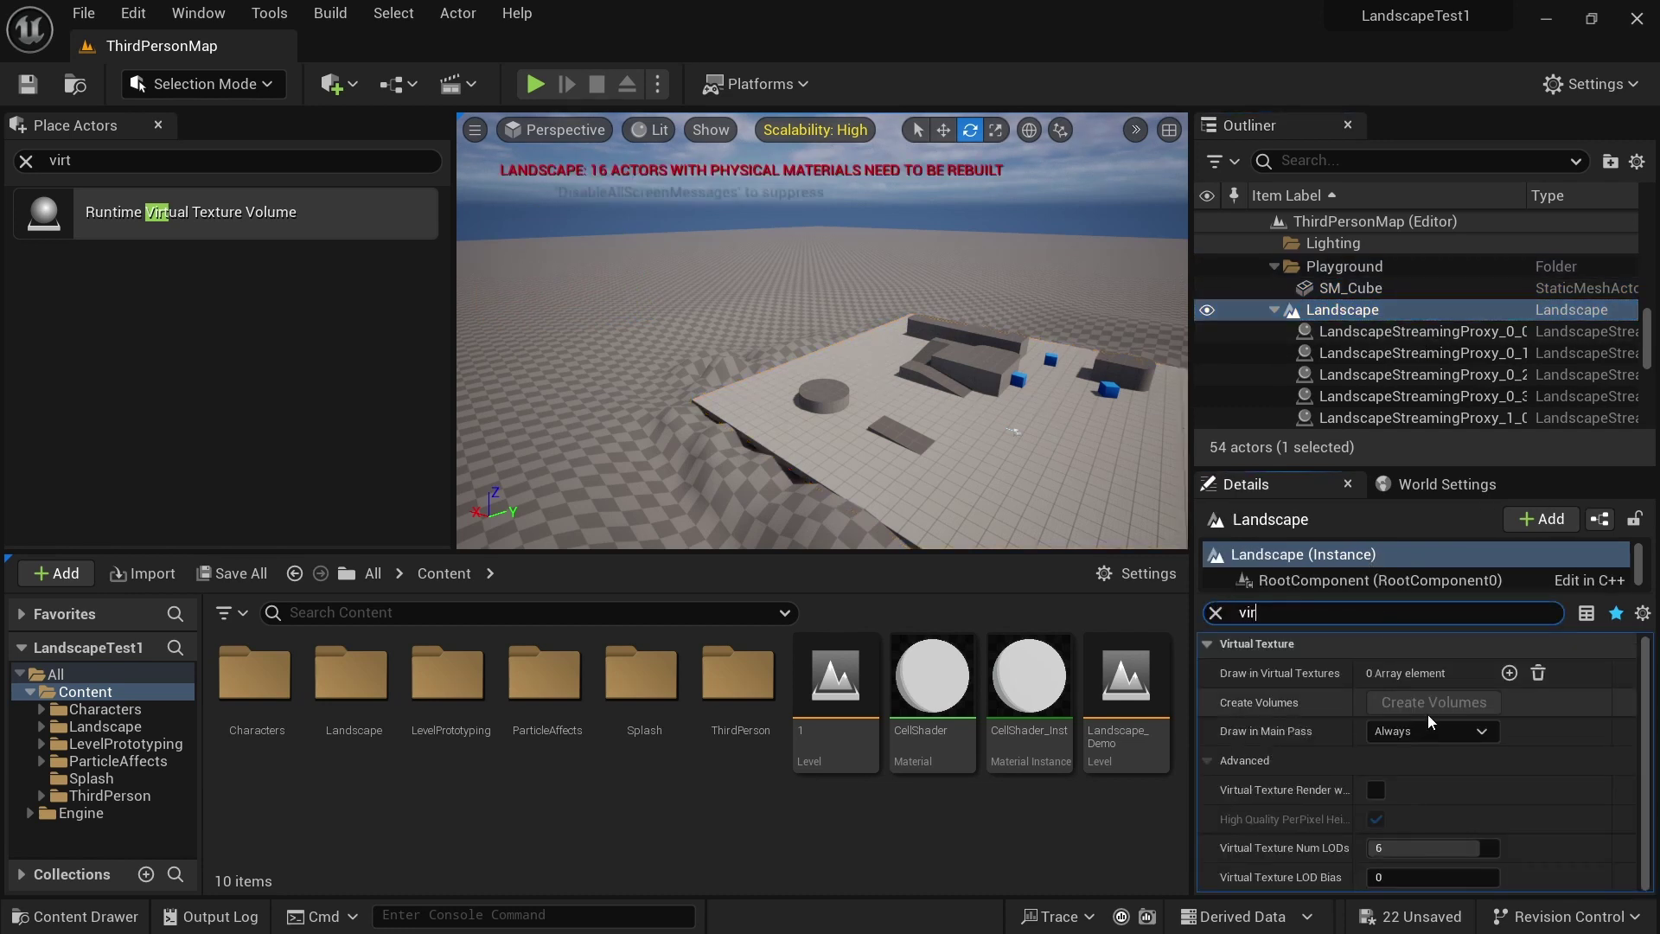
click(1509, 673)
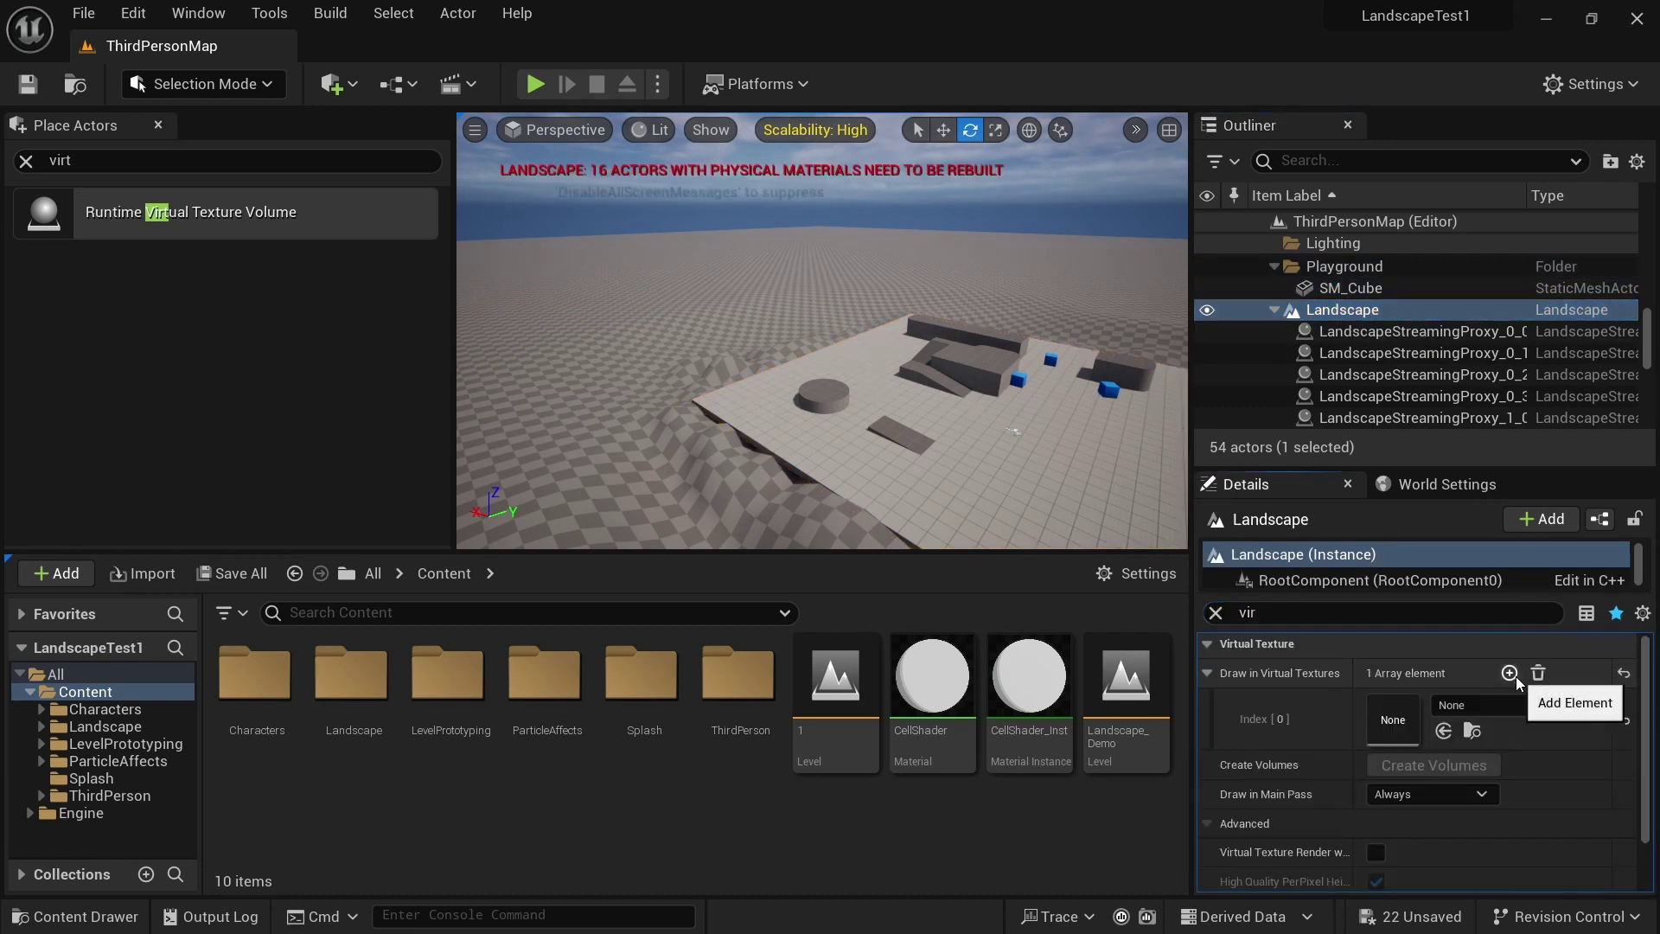
click(1461, 705)
click(1443, 451)
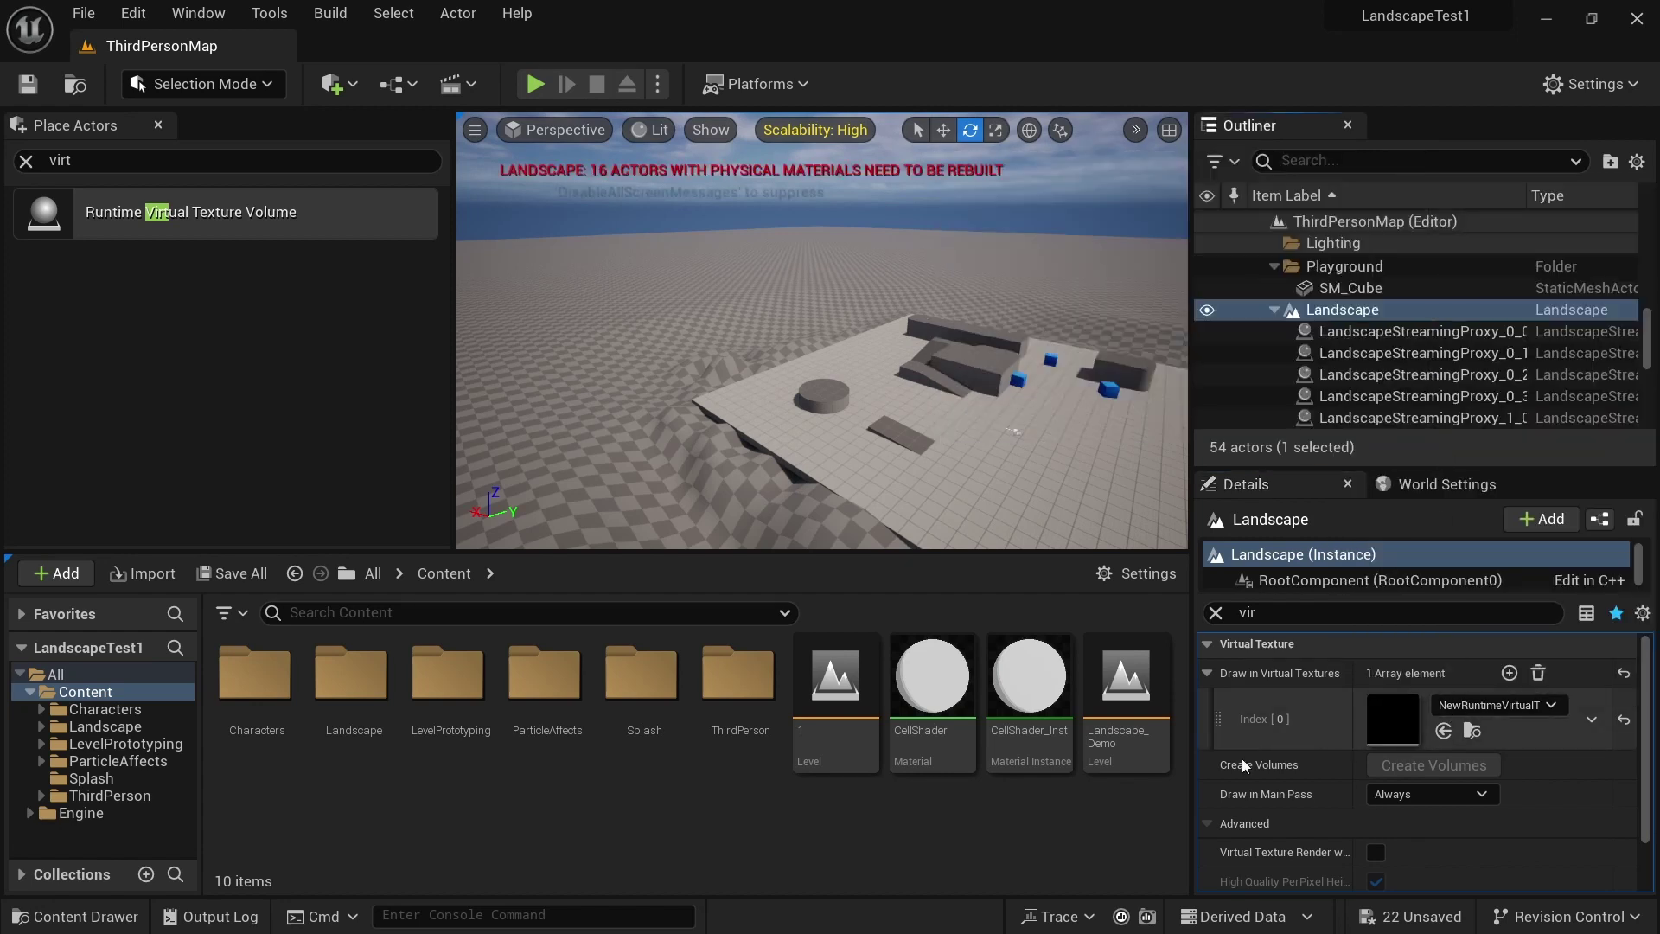
right_drag(821, 346, 858, 357)
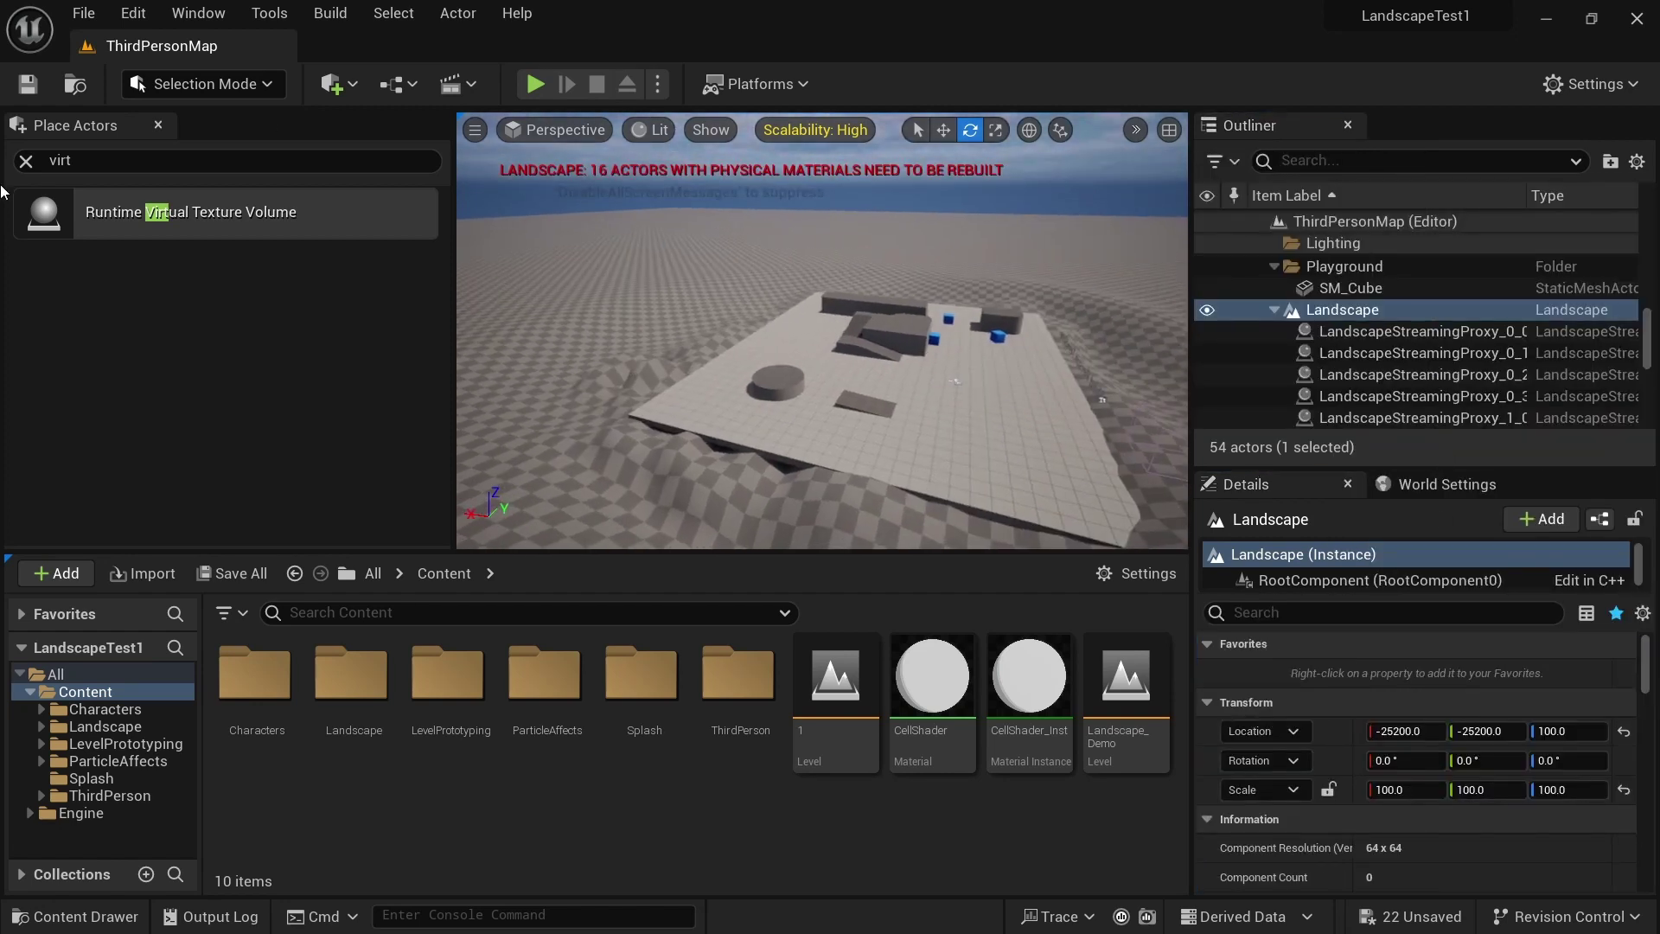
Assign MI_Landscape_Inst from the Landscape folder as the Landscape actor's Landscape Material
click(25, 161)
click(481, 269)
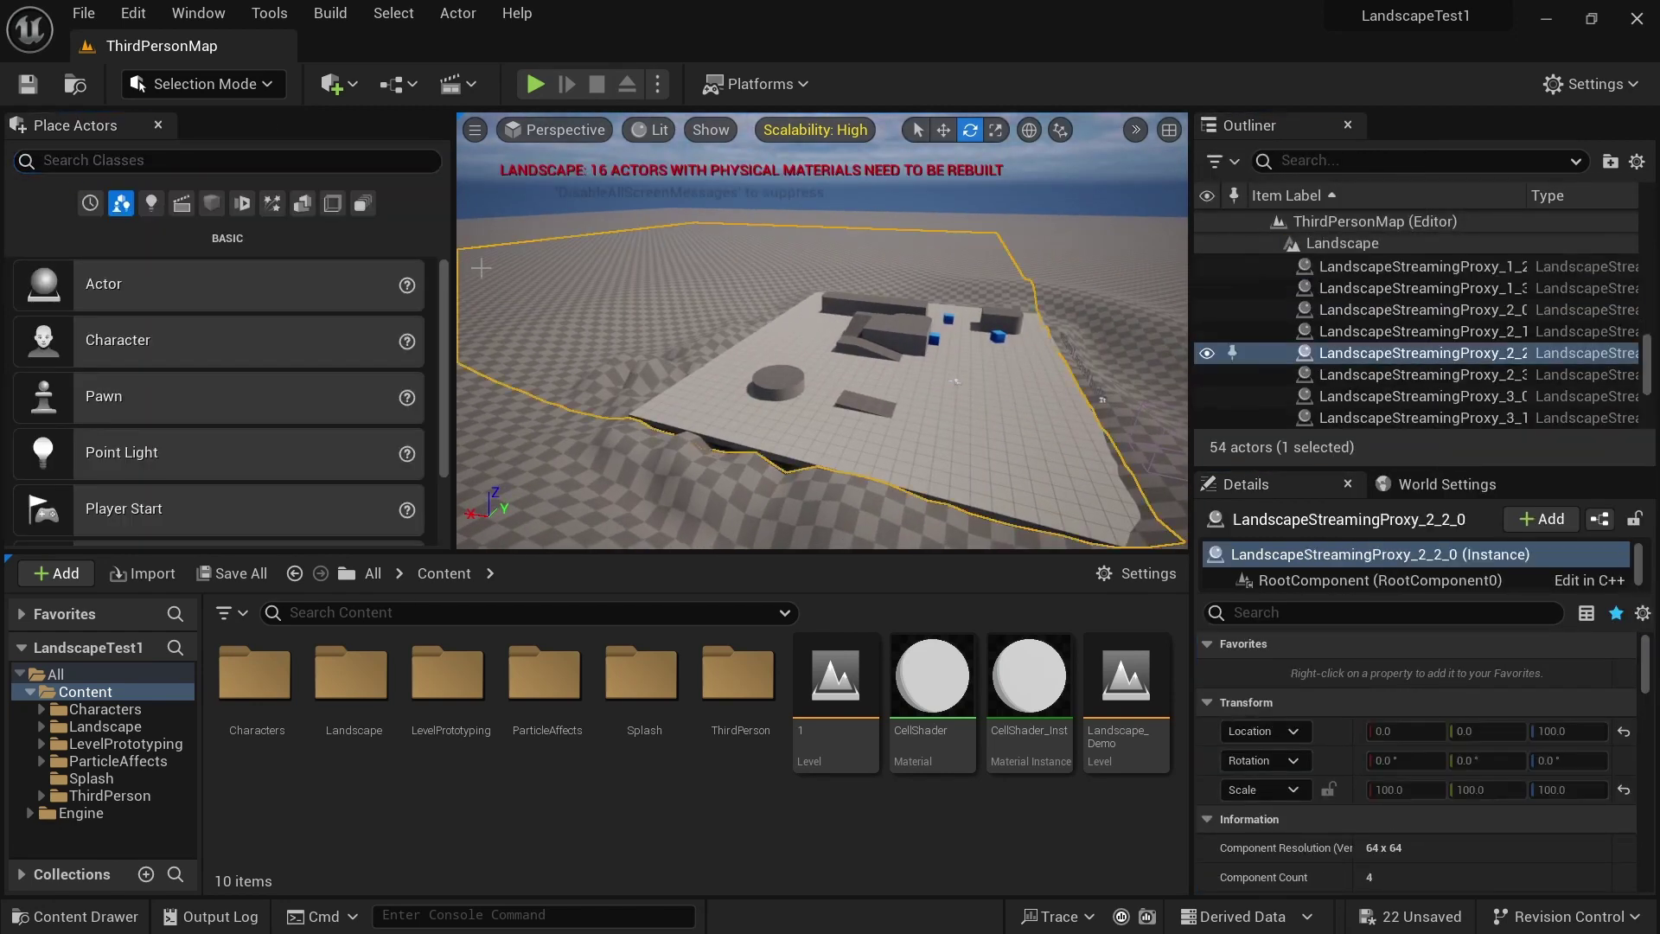
scroll(1407, 363, up, 3)
click(1388, 359)
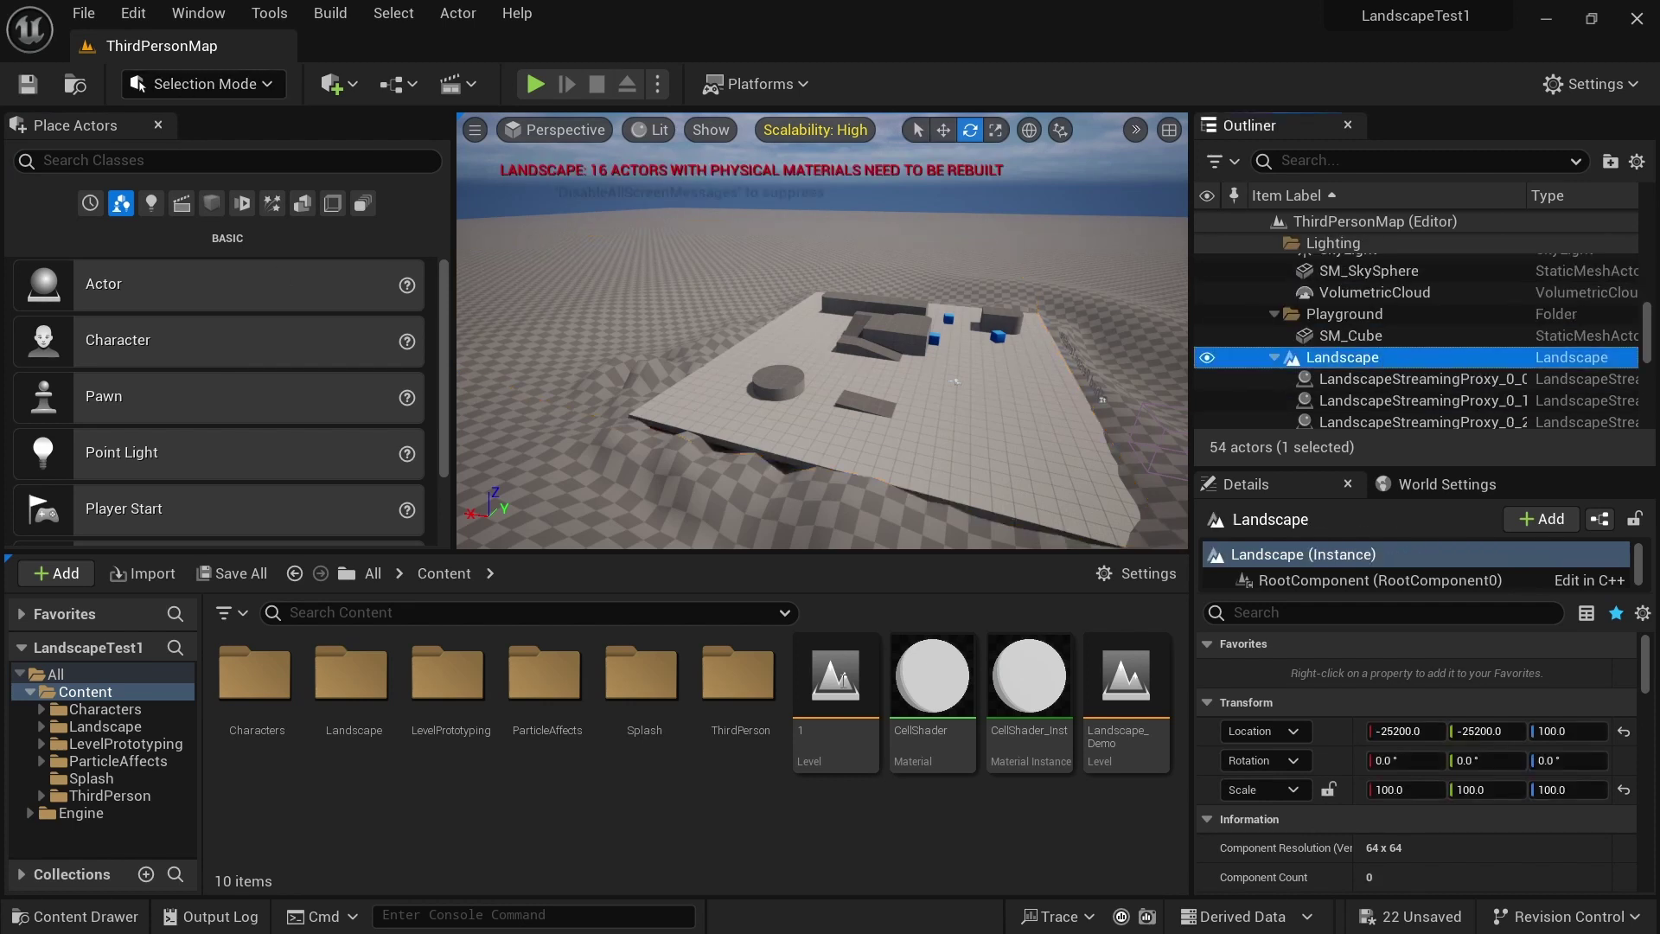
scroll(1418, 778, down, 5)
double_click(350, 674)
scroll(259, 778, down, 1)
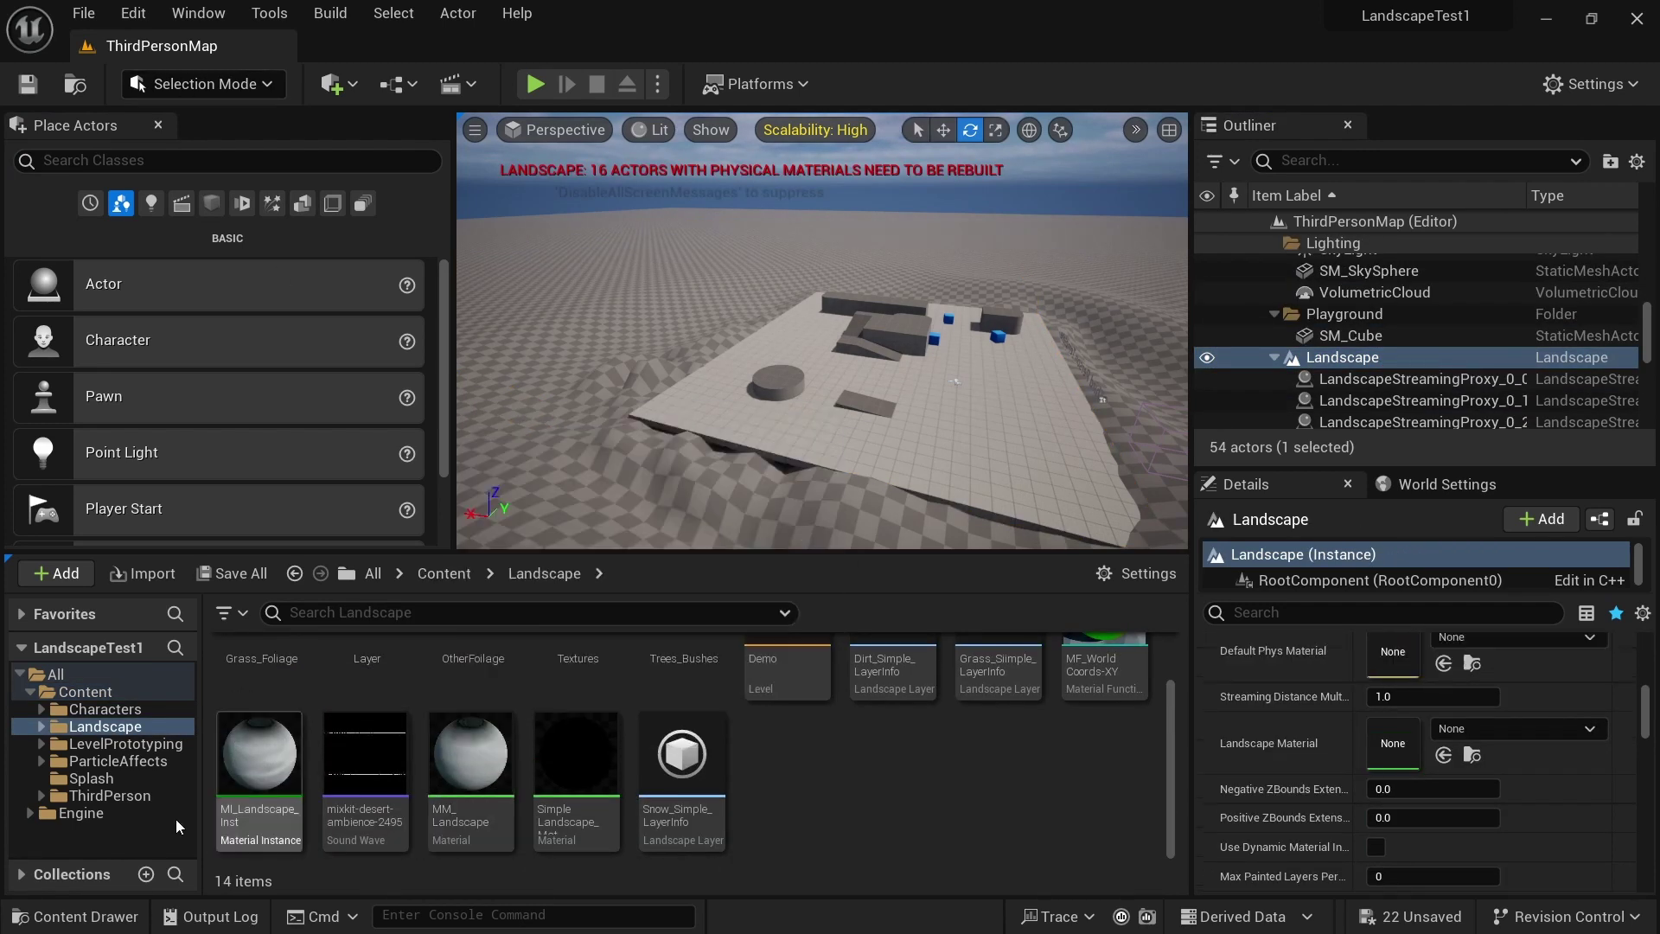
drag(259, 752, 1401, 738)
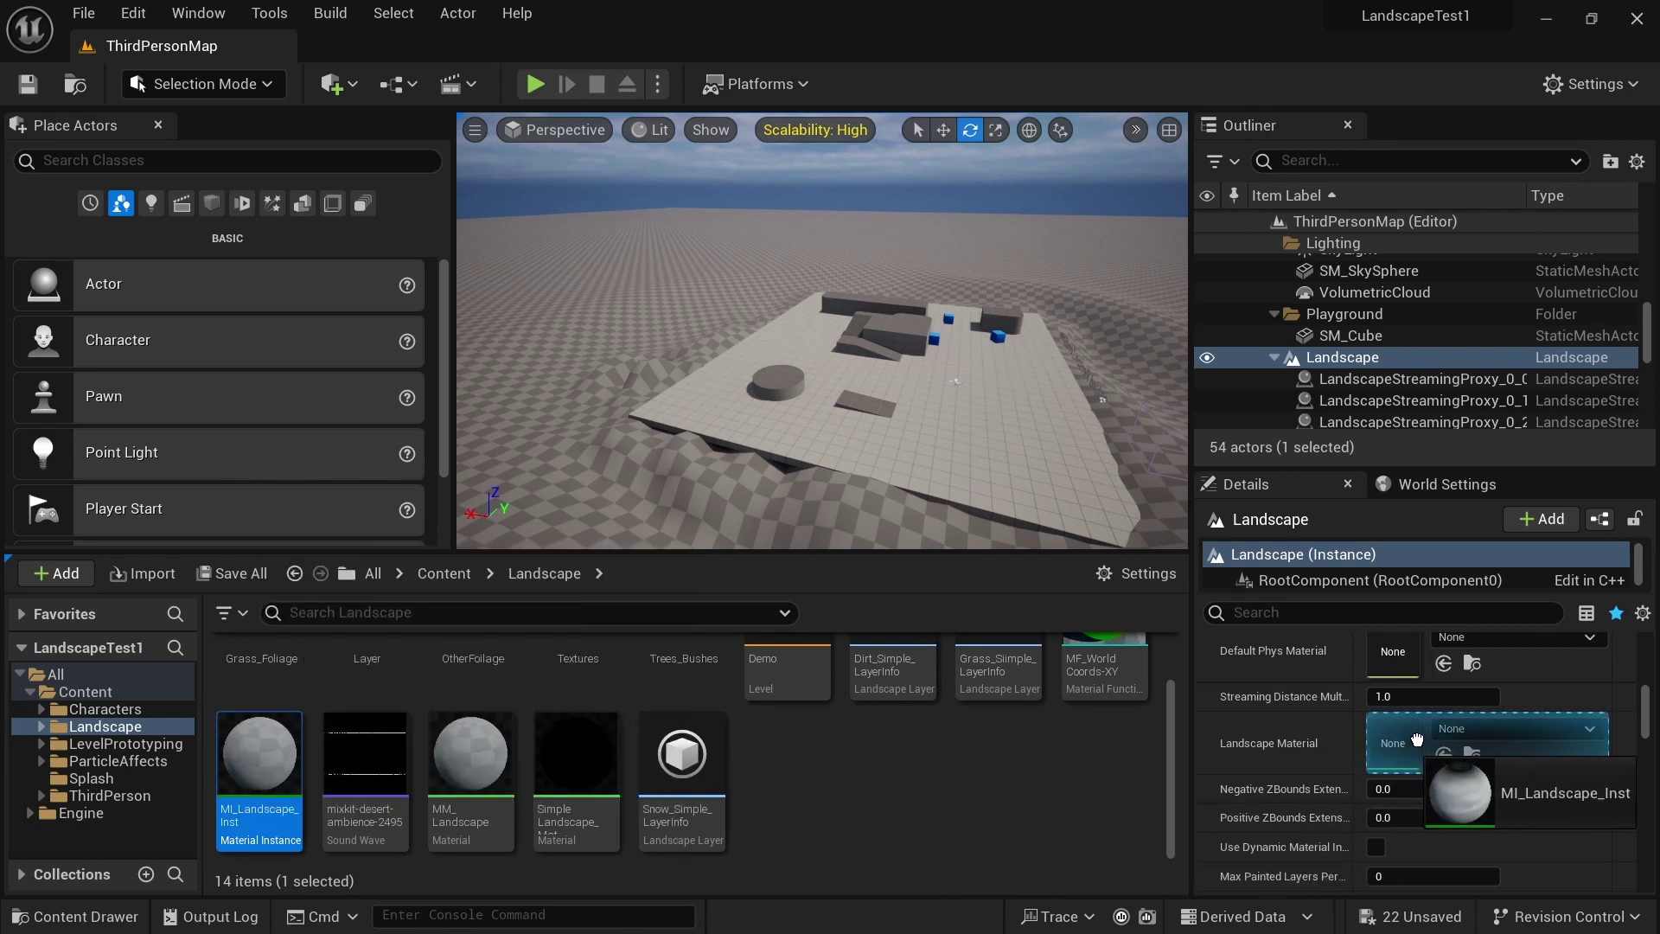
drag(1418, 739, 1418, 739)
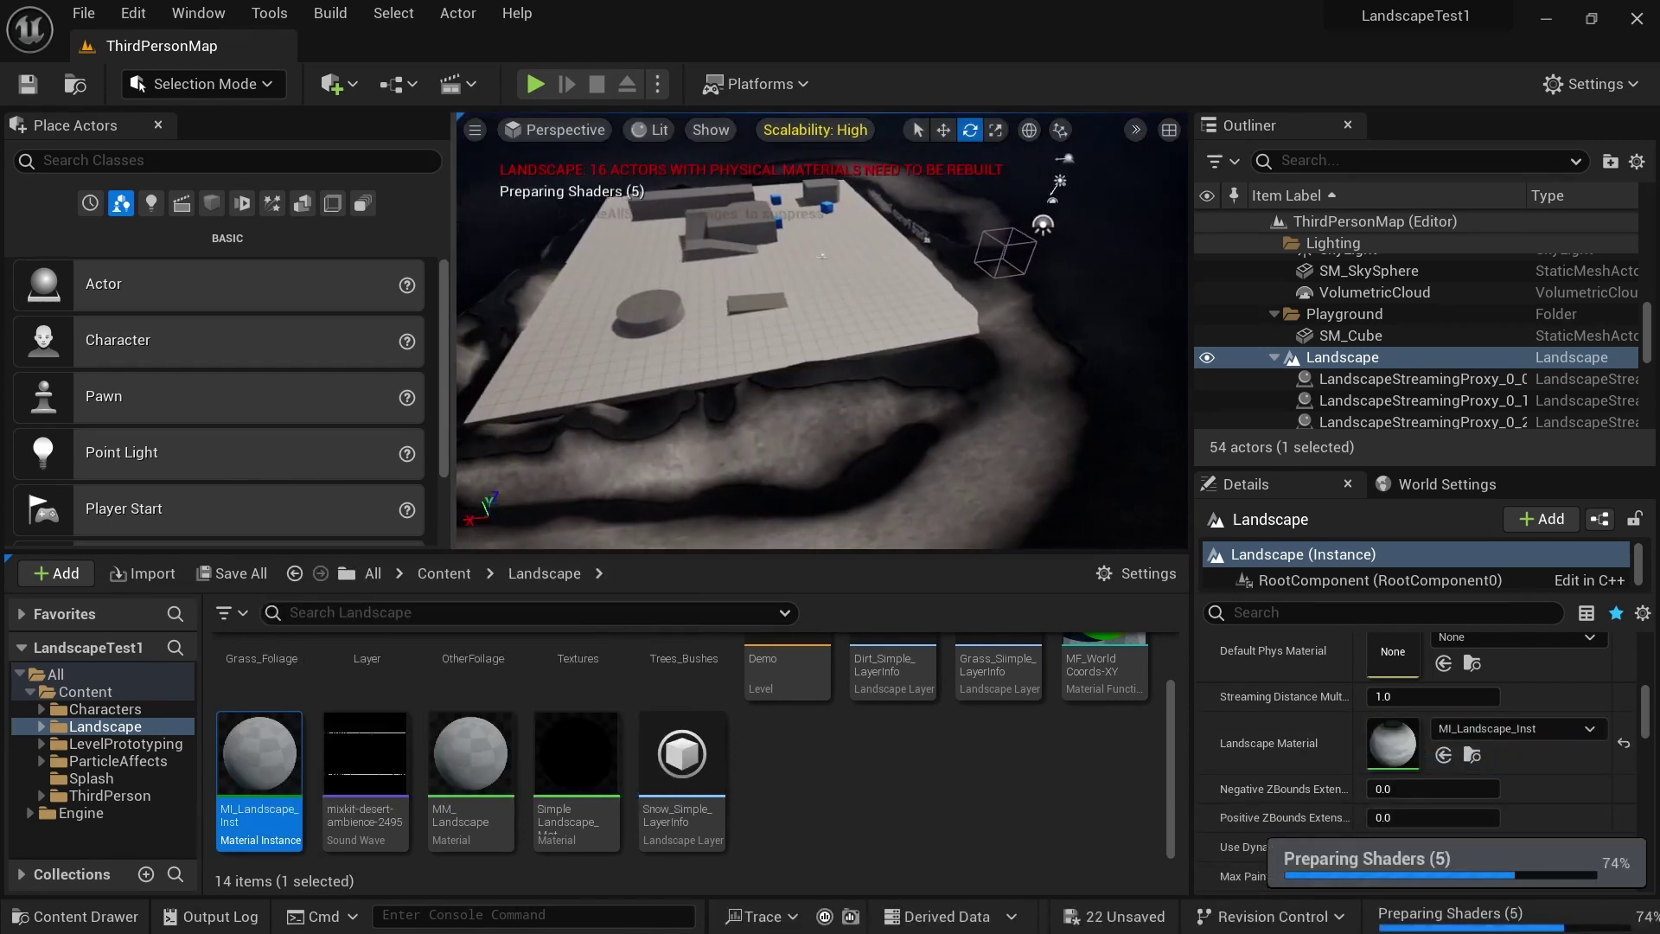
Switch to painting in Landscape mode and assign Sand_LayerInfo to the Sand target layer
right_drag(648, 341, 532, 276)
click(173, 84)
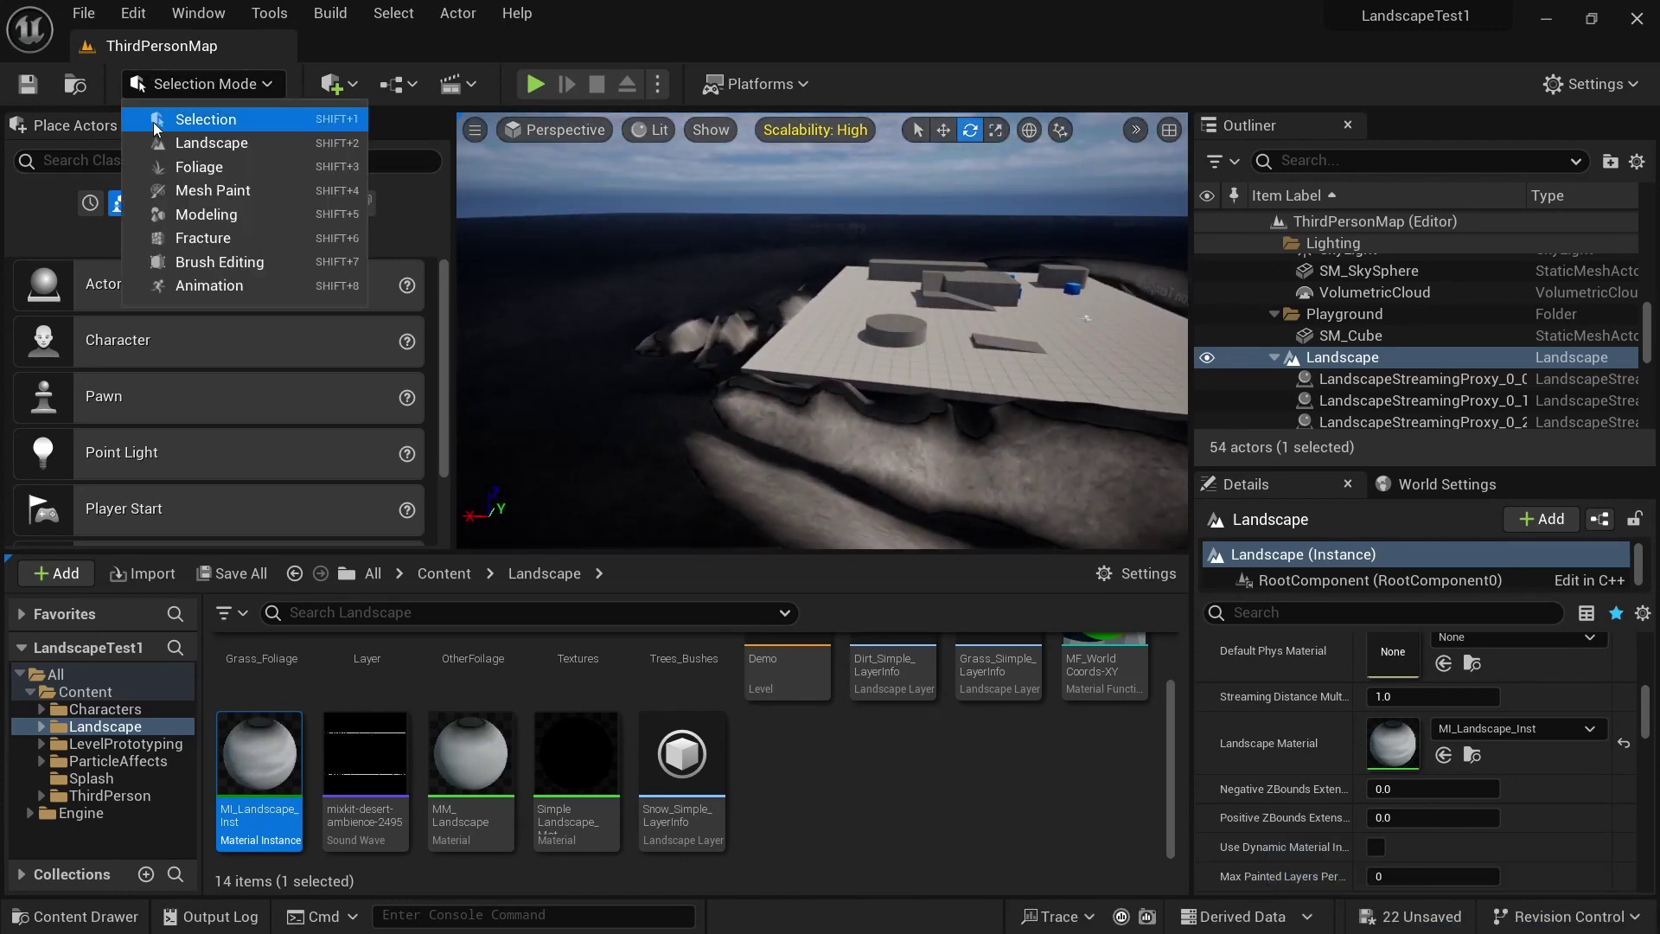
click(187, 144)
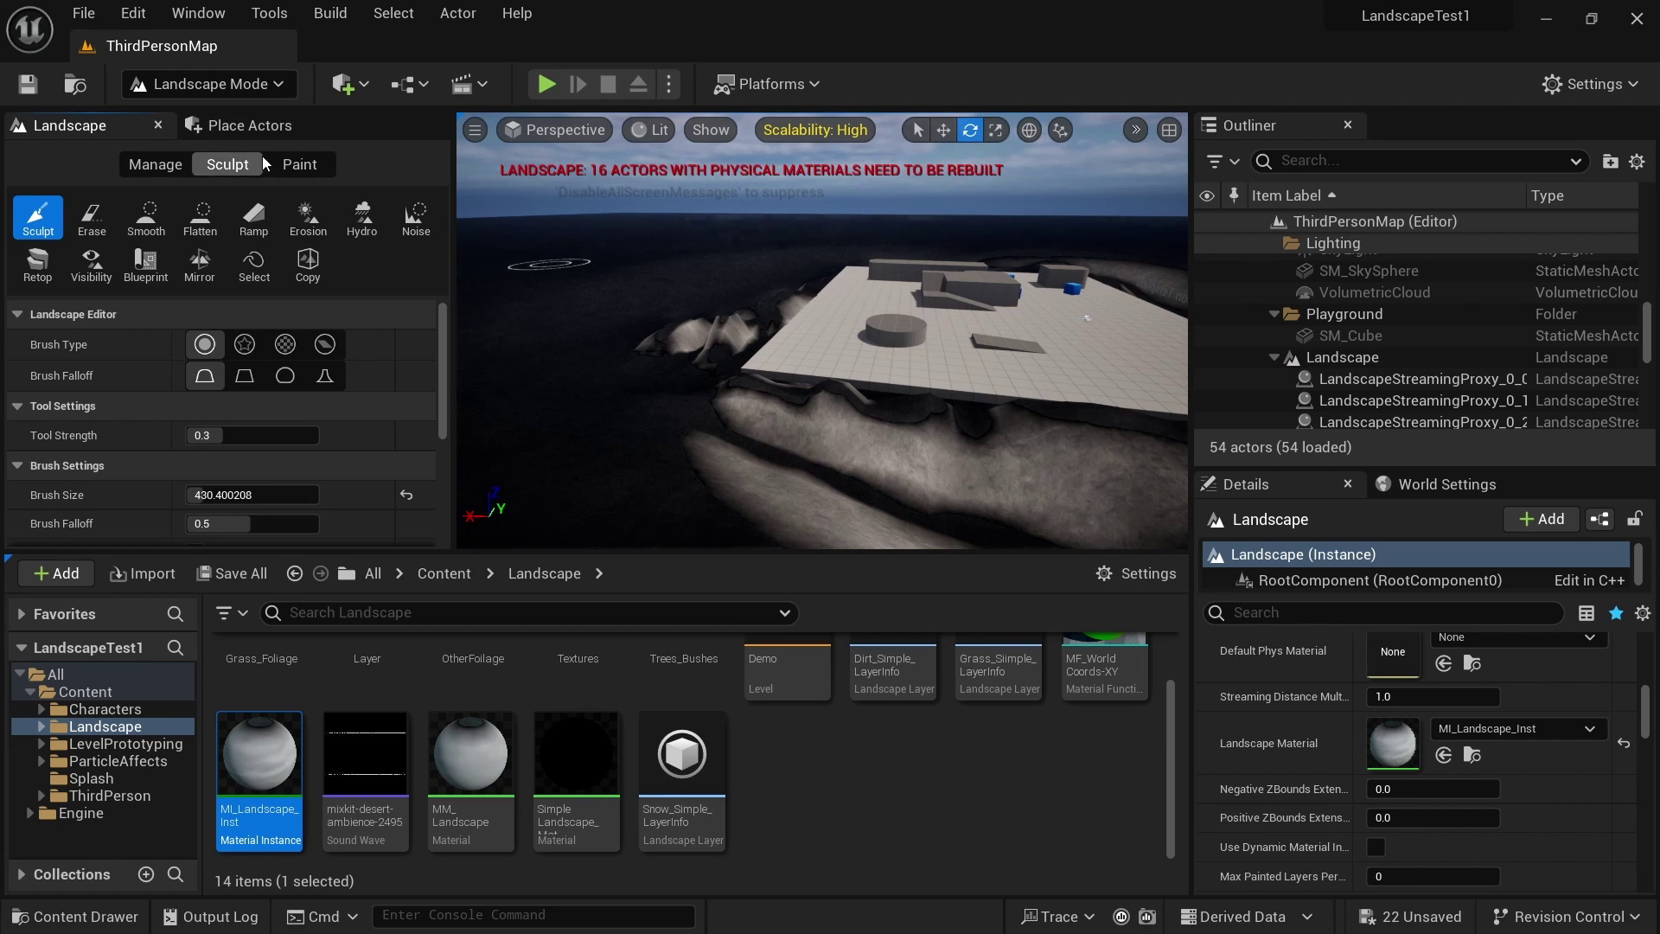
click(299, 166)
scroll(108, 442, down, 10)
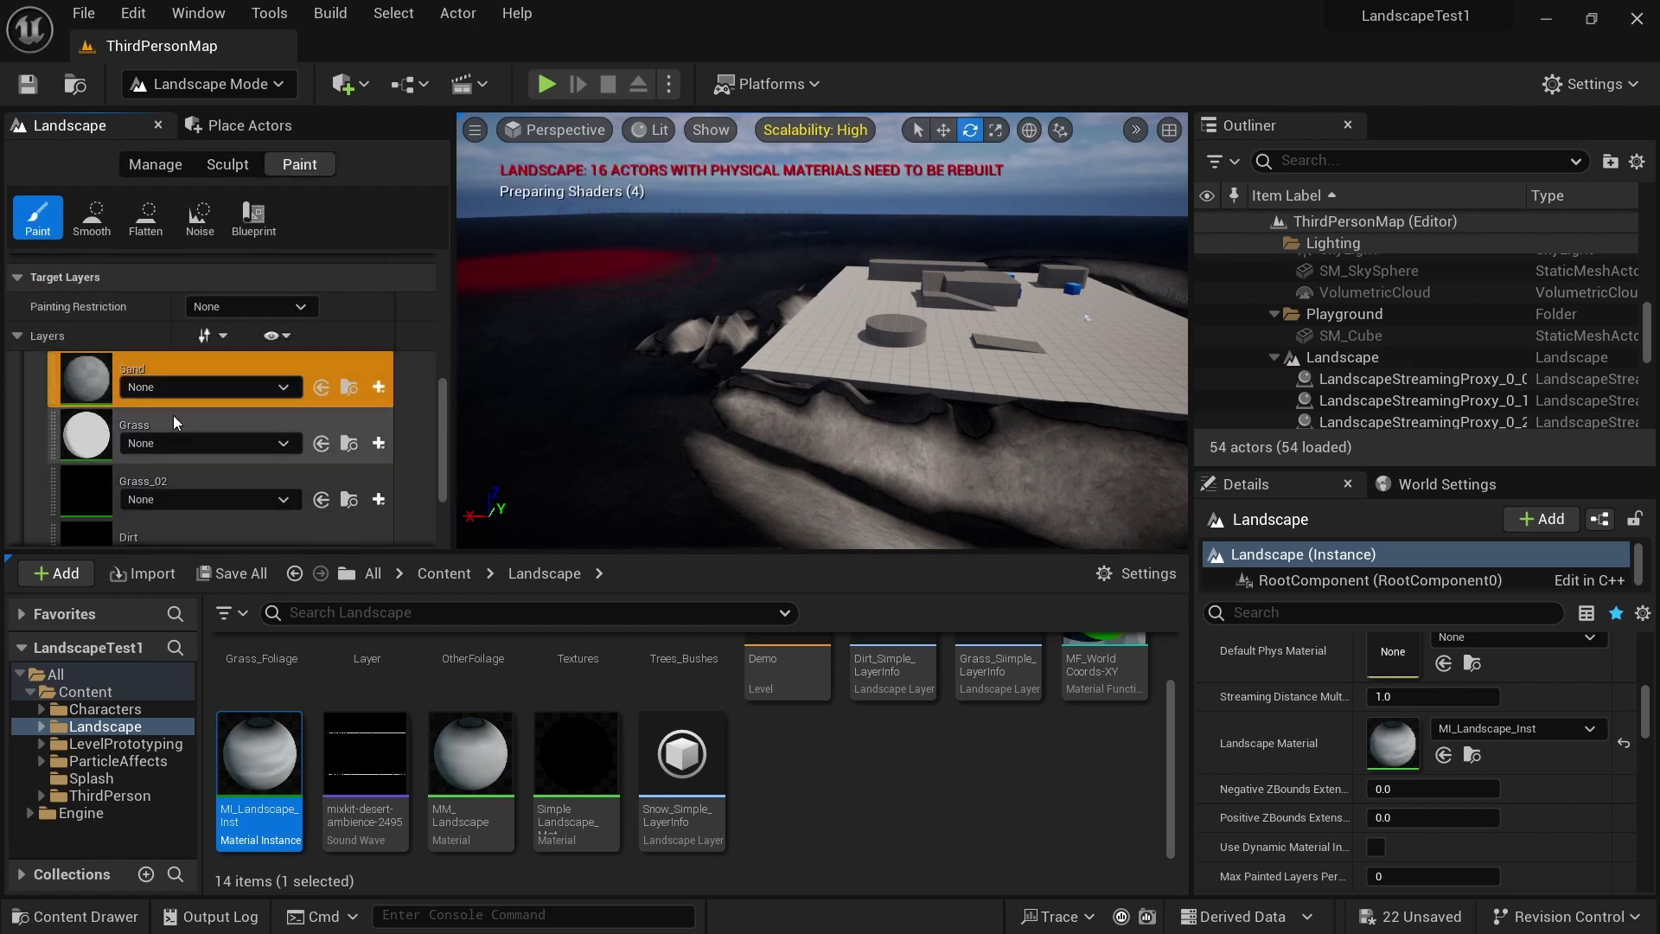
click(199, 387)
click(226, 594)
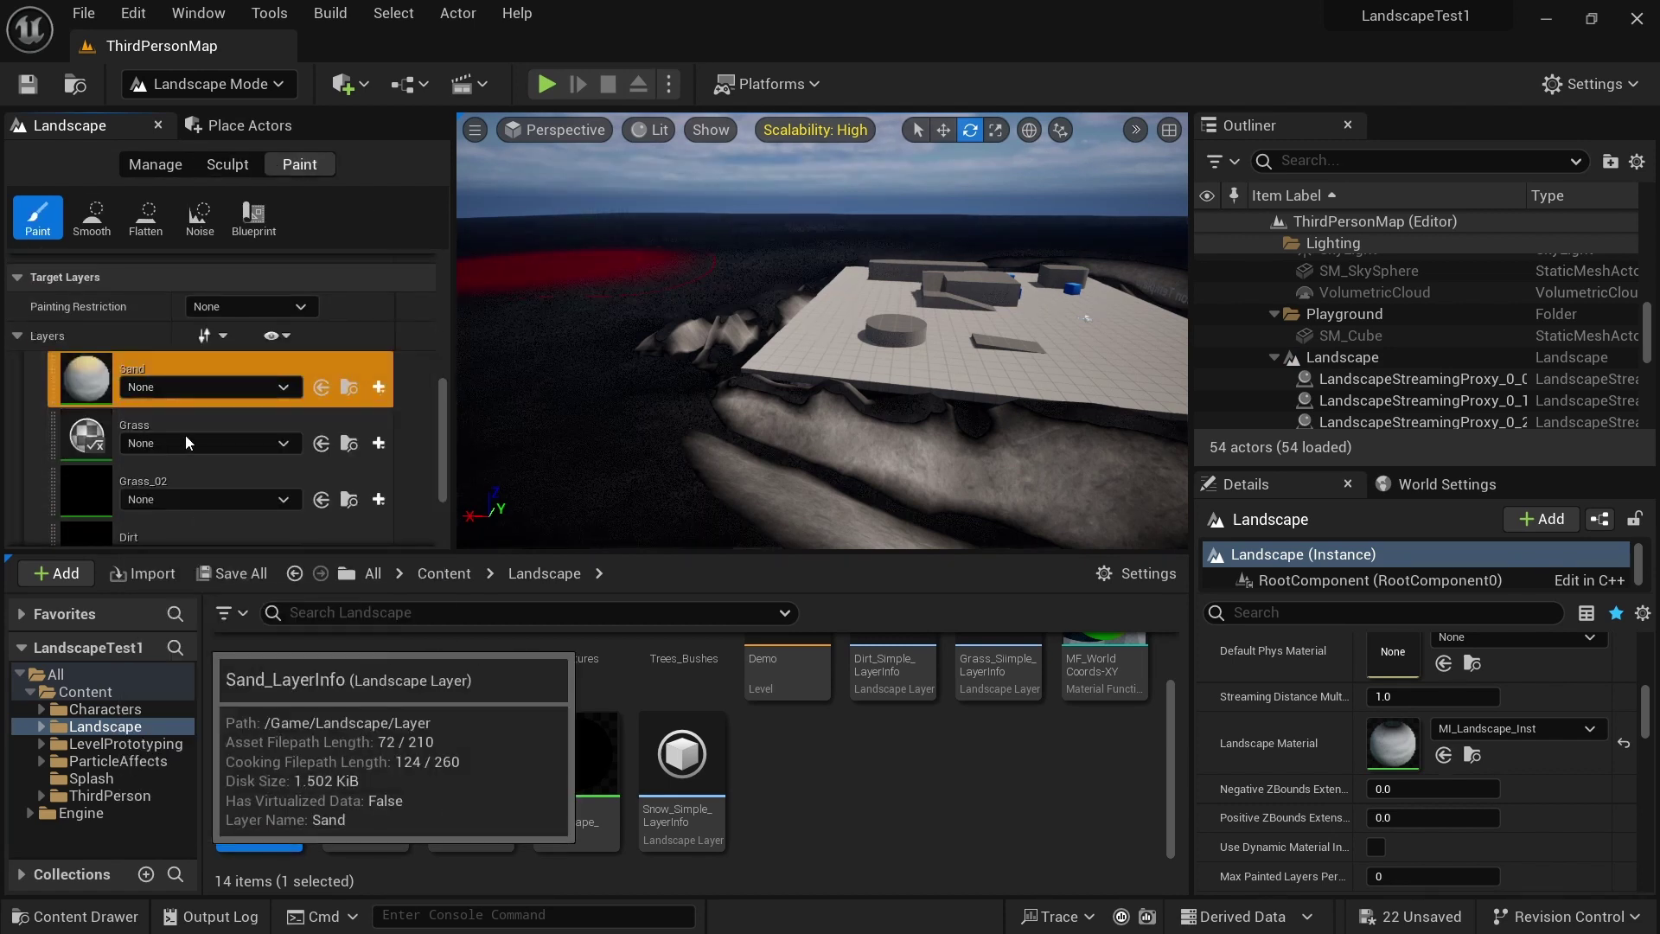
Assign the matching layer infos to the Grass, Grass_02, Dirt, Cliff and Snow target layers
click(183, 494)
click(180, 444)
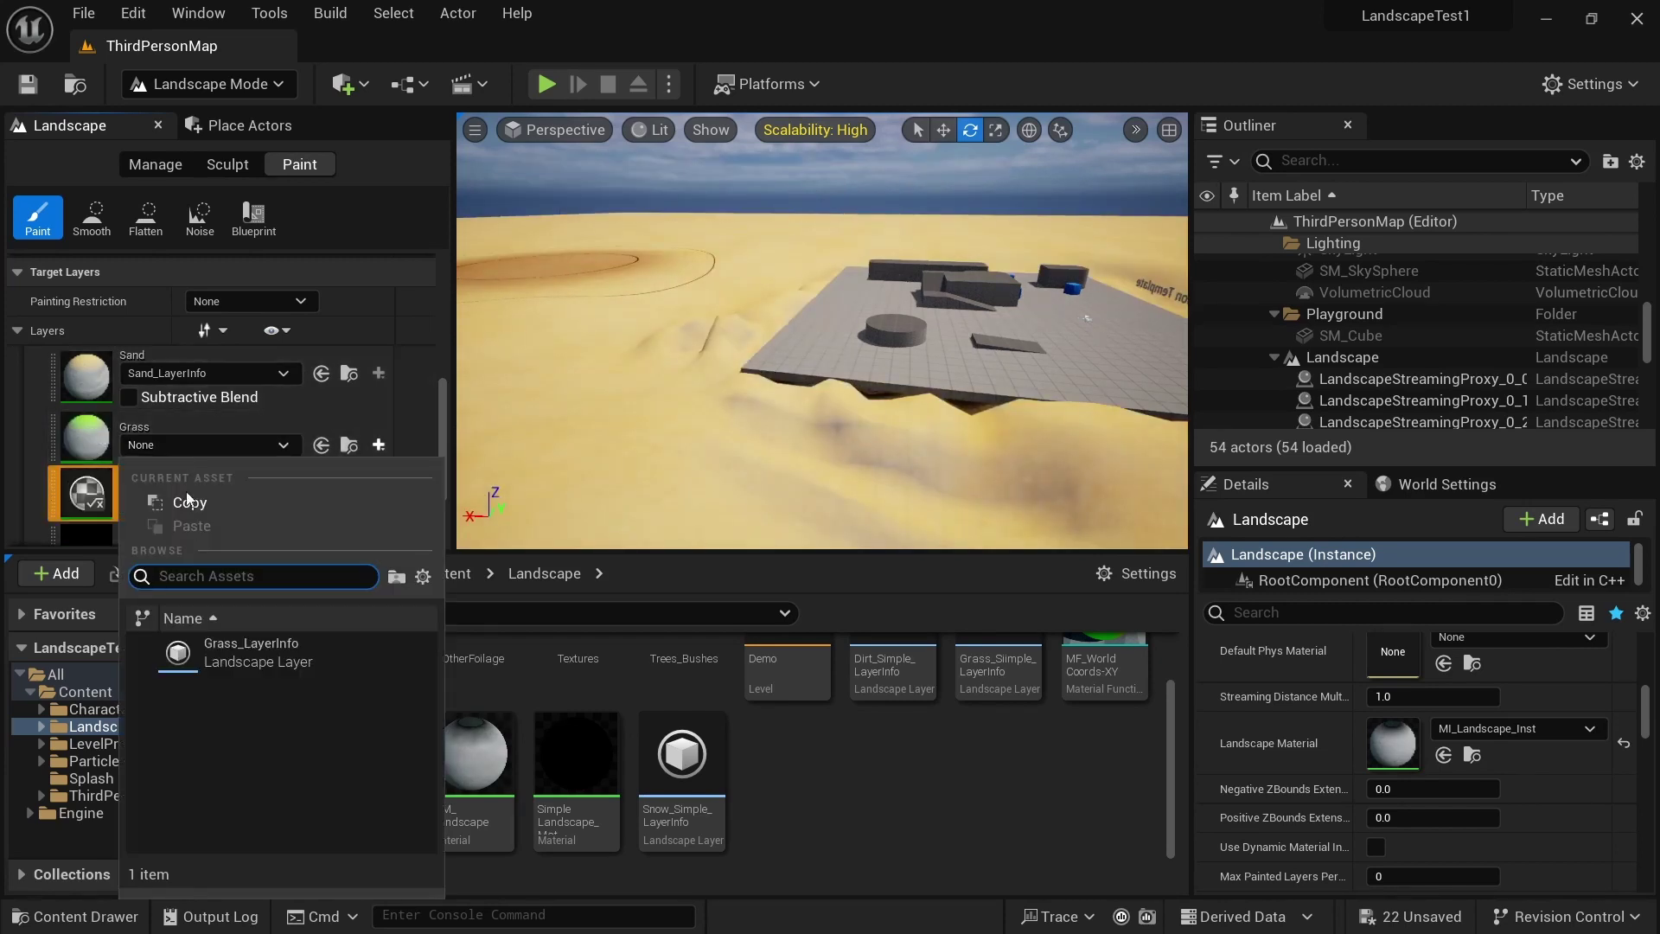
click(240, 645)
click(184, 476)
click(232, 657)
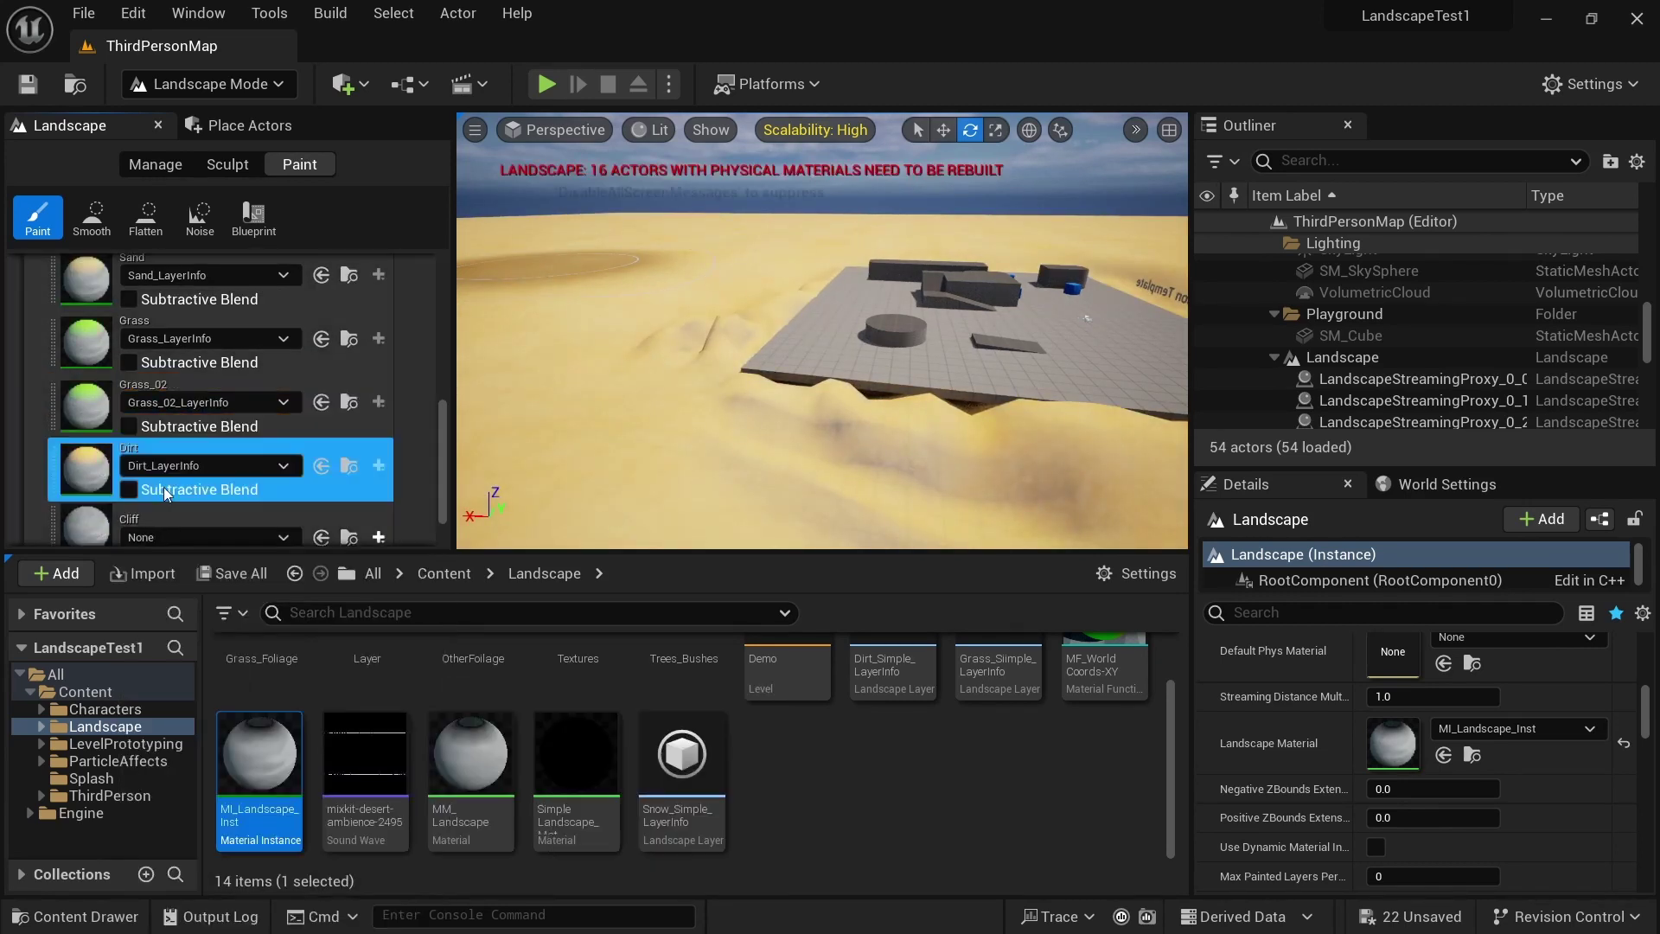
click(160, 470)
click(221, 689)
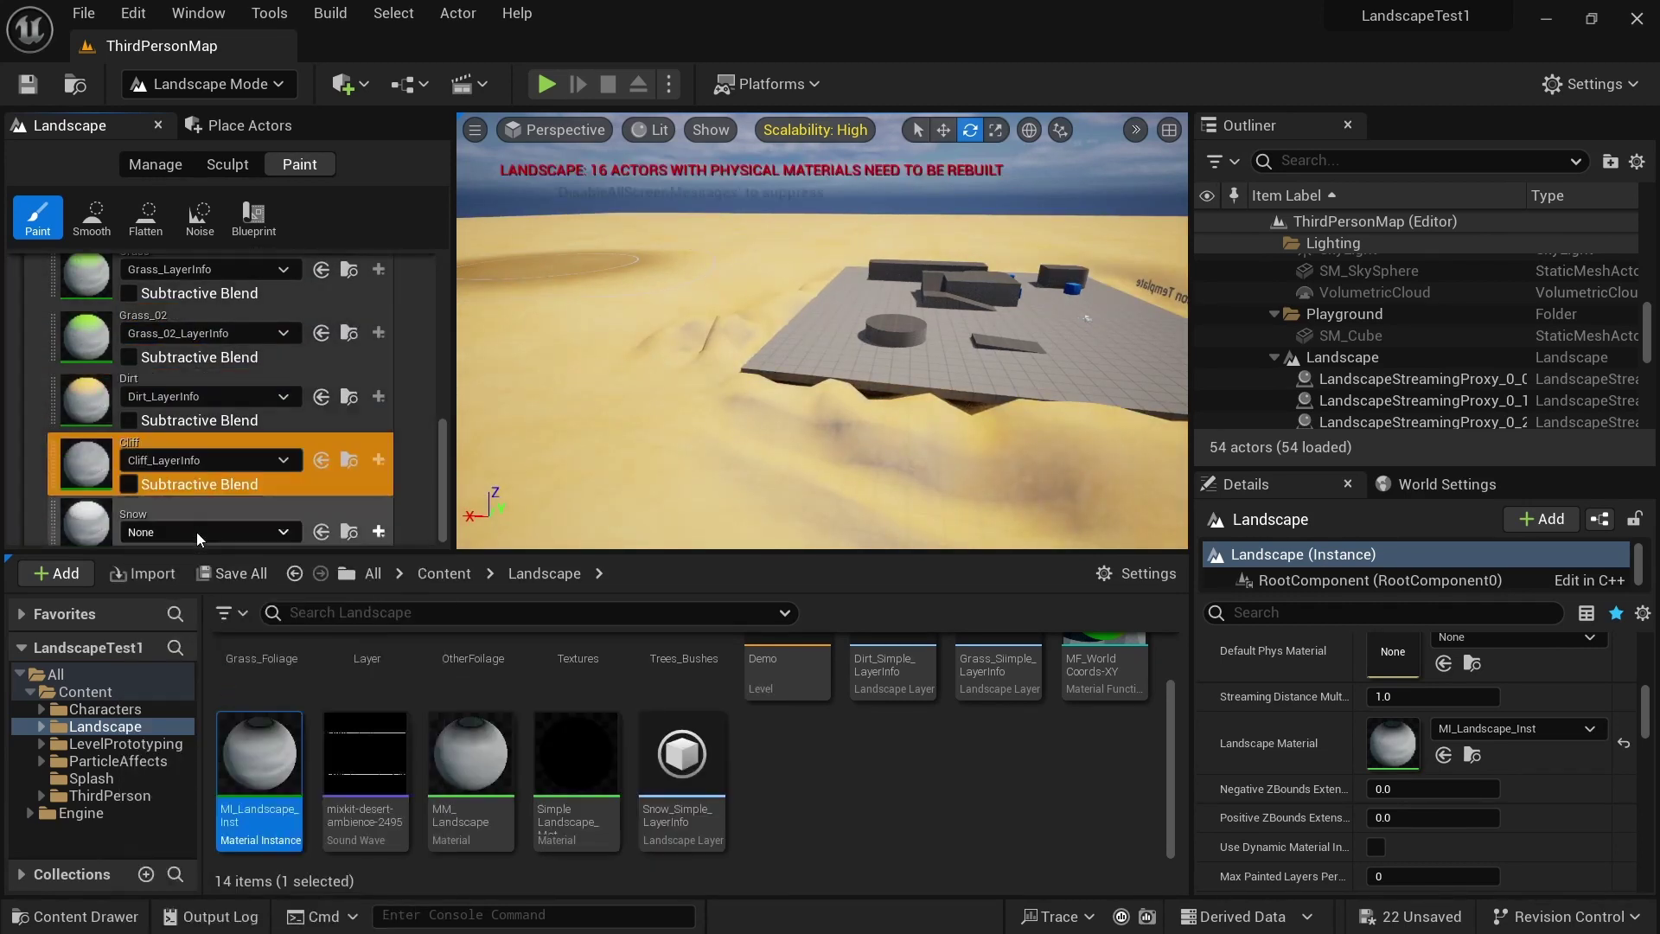
click(195, 537)
click(240, 282)
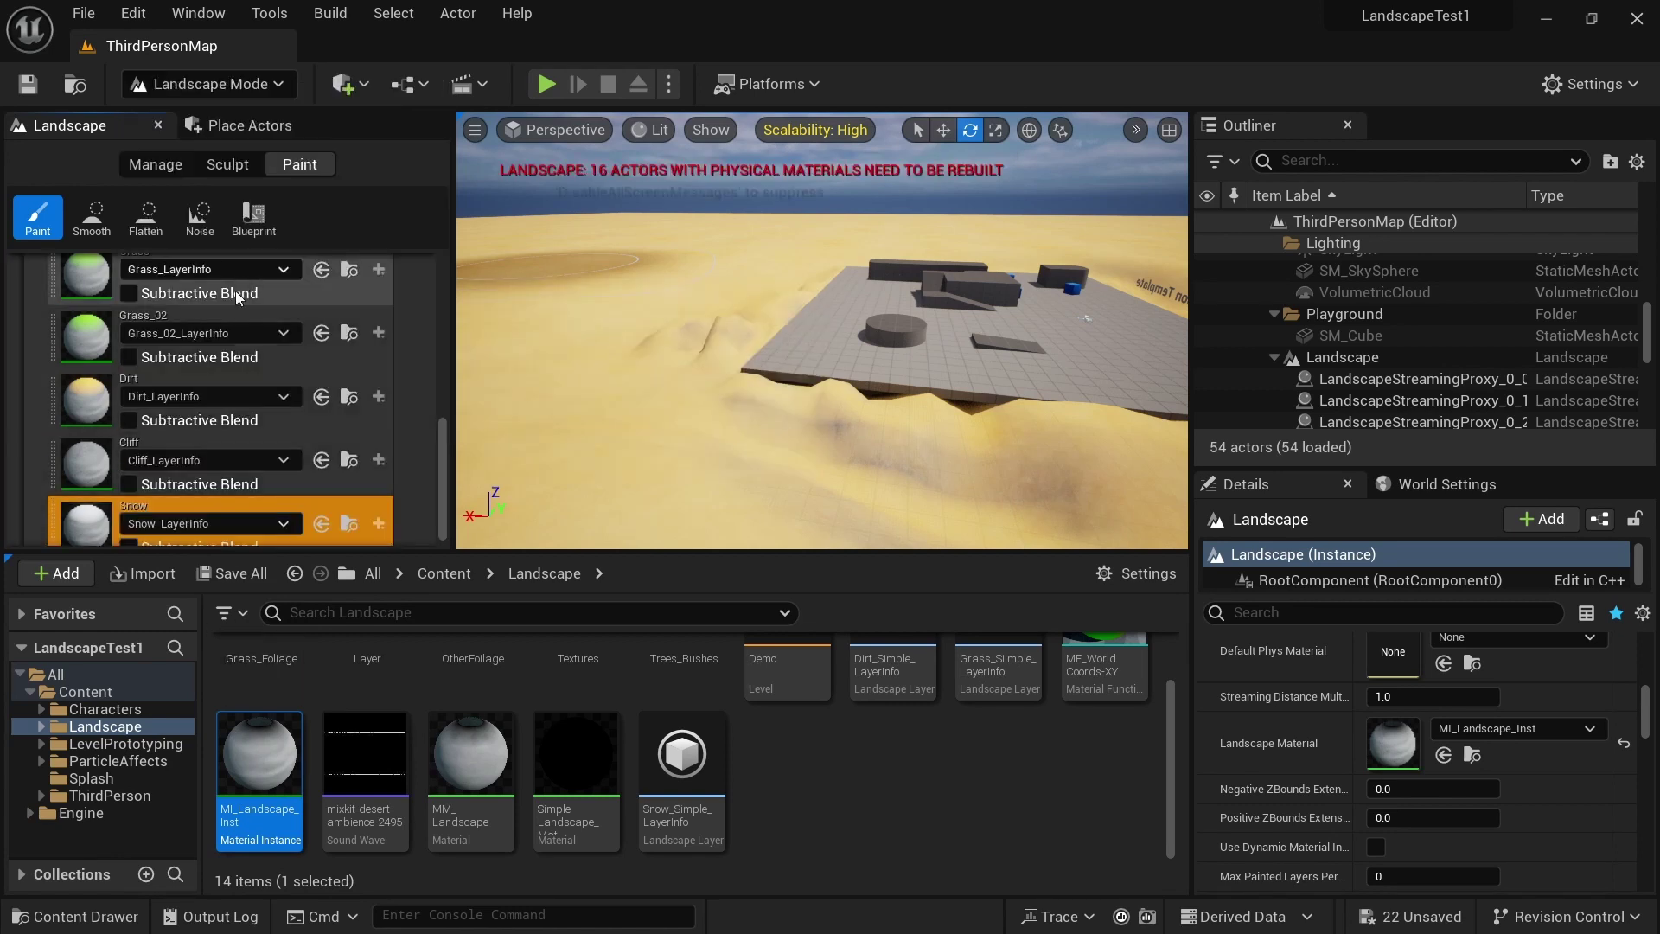
Clear the Sand layer and fill the whole landscape with the Grass layer
mouse_move(821, 345)
right_down()
mouse_move(536, 320)
mouse_move(864, 324)
right_up()
scroll(294, 380, down, 2)
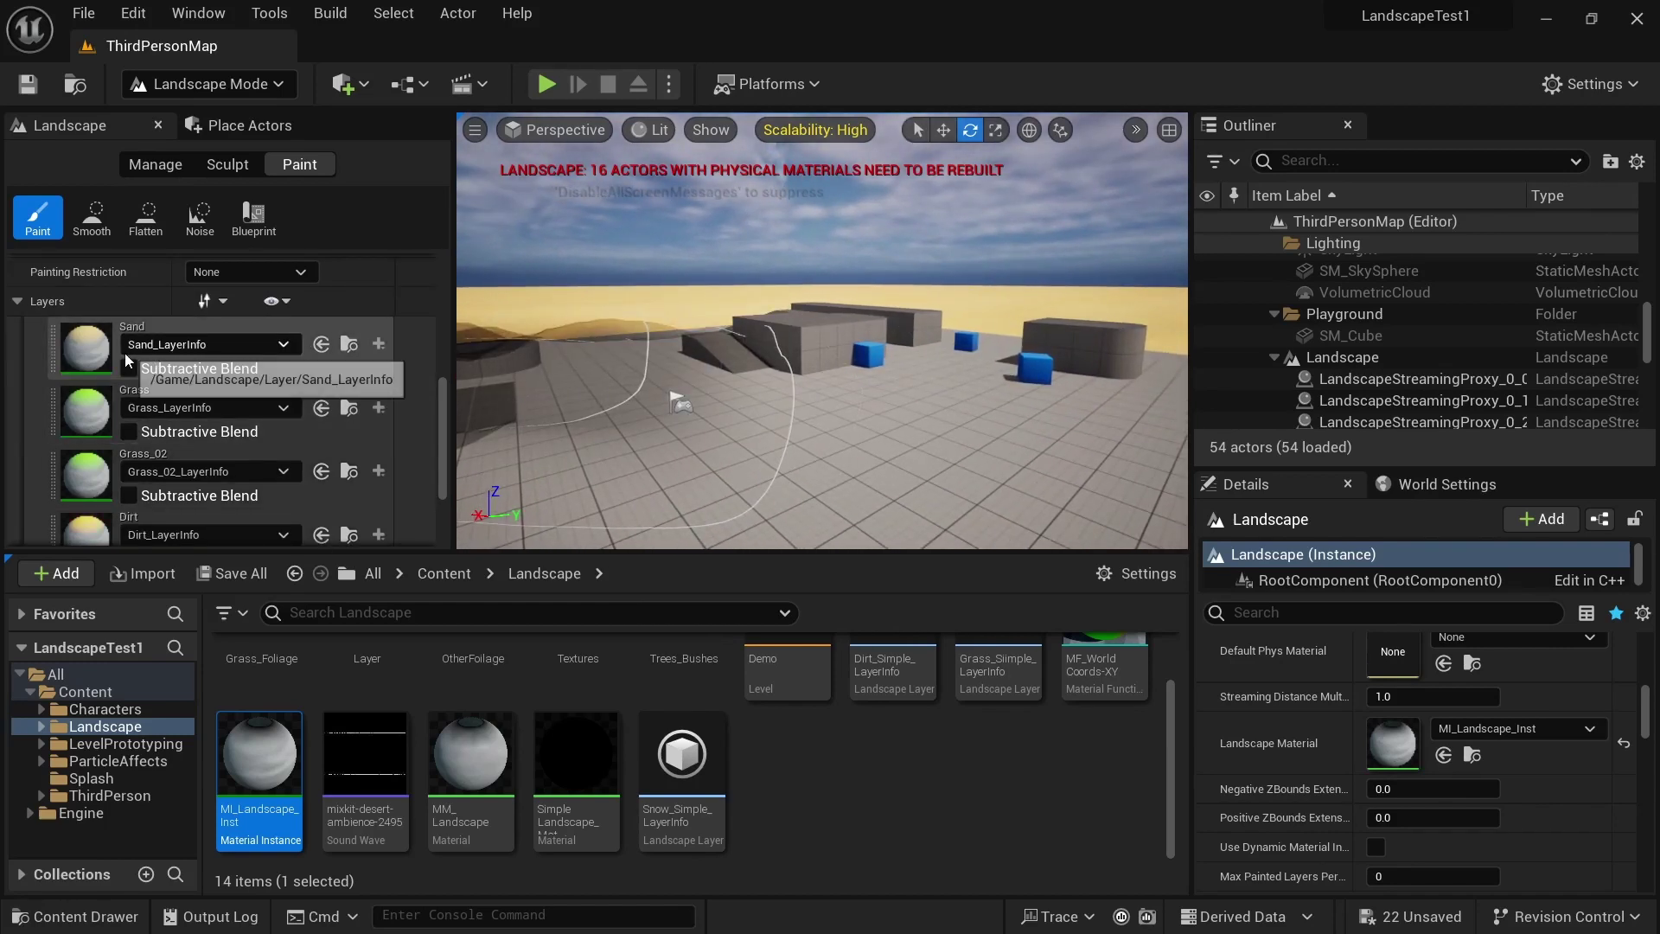
right_click(90, 348)
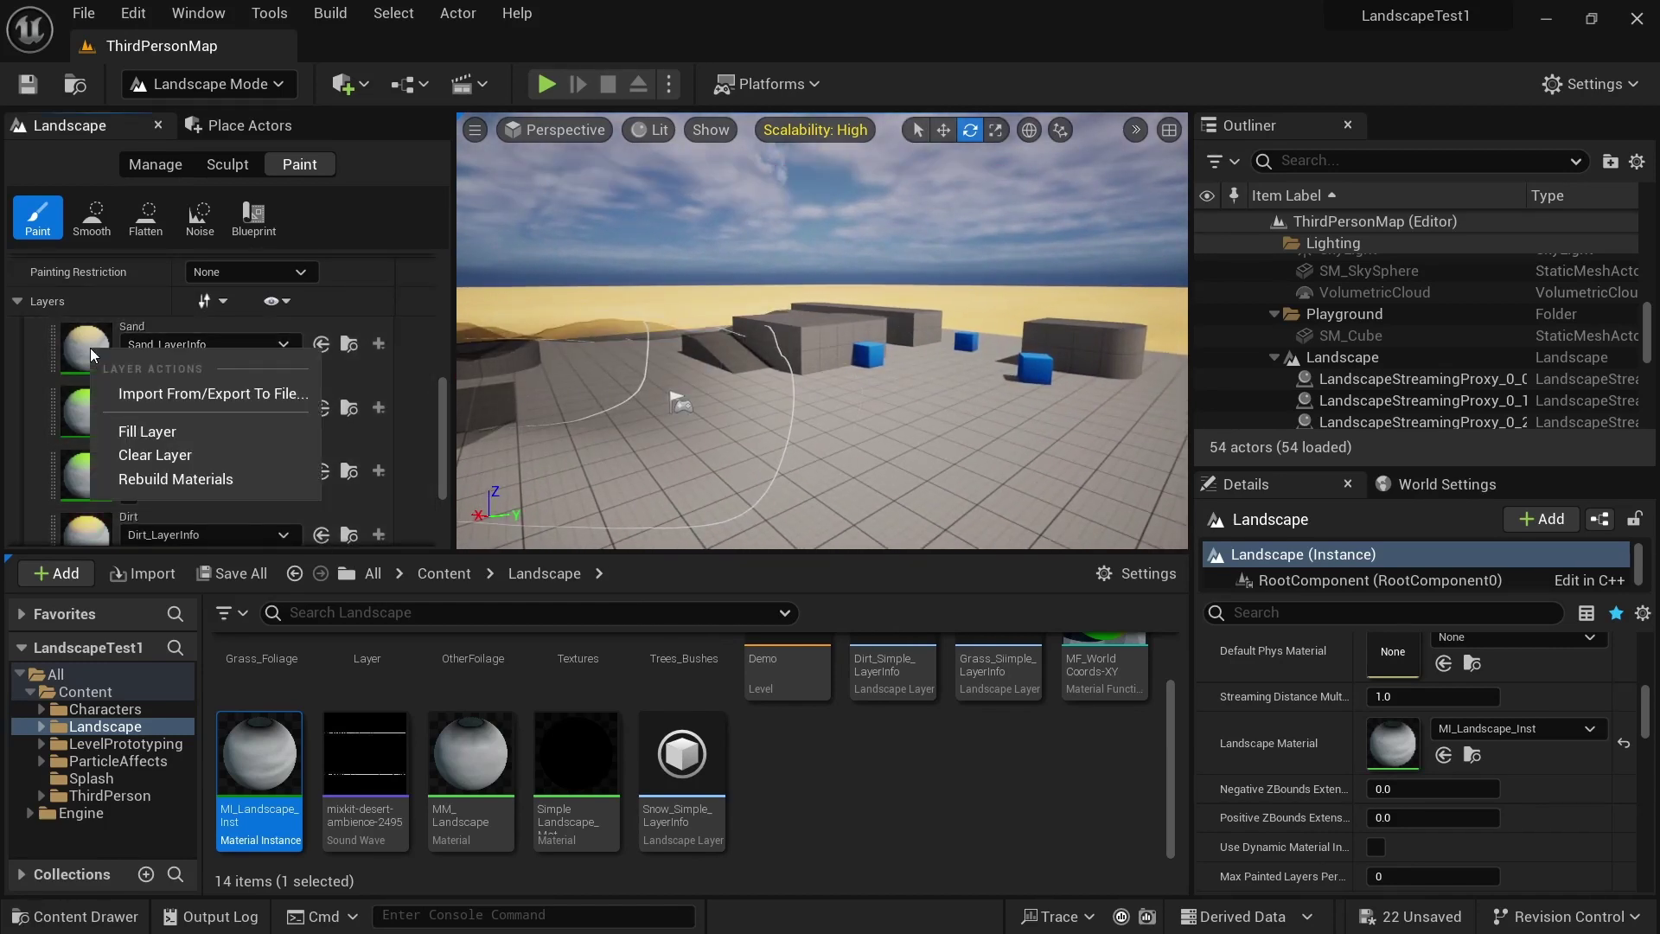
click(155, 455)
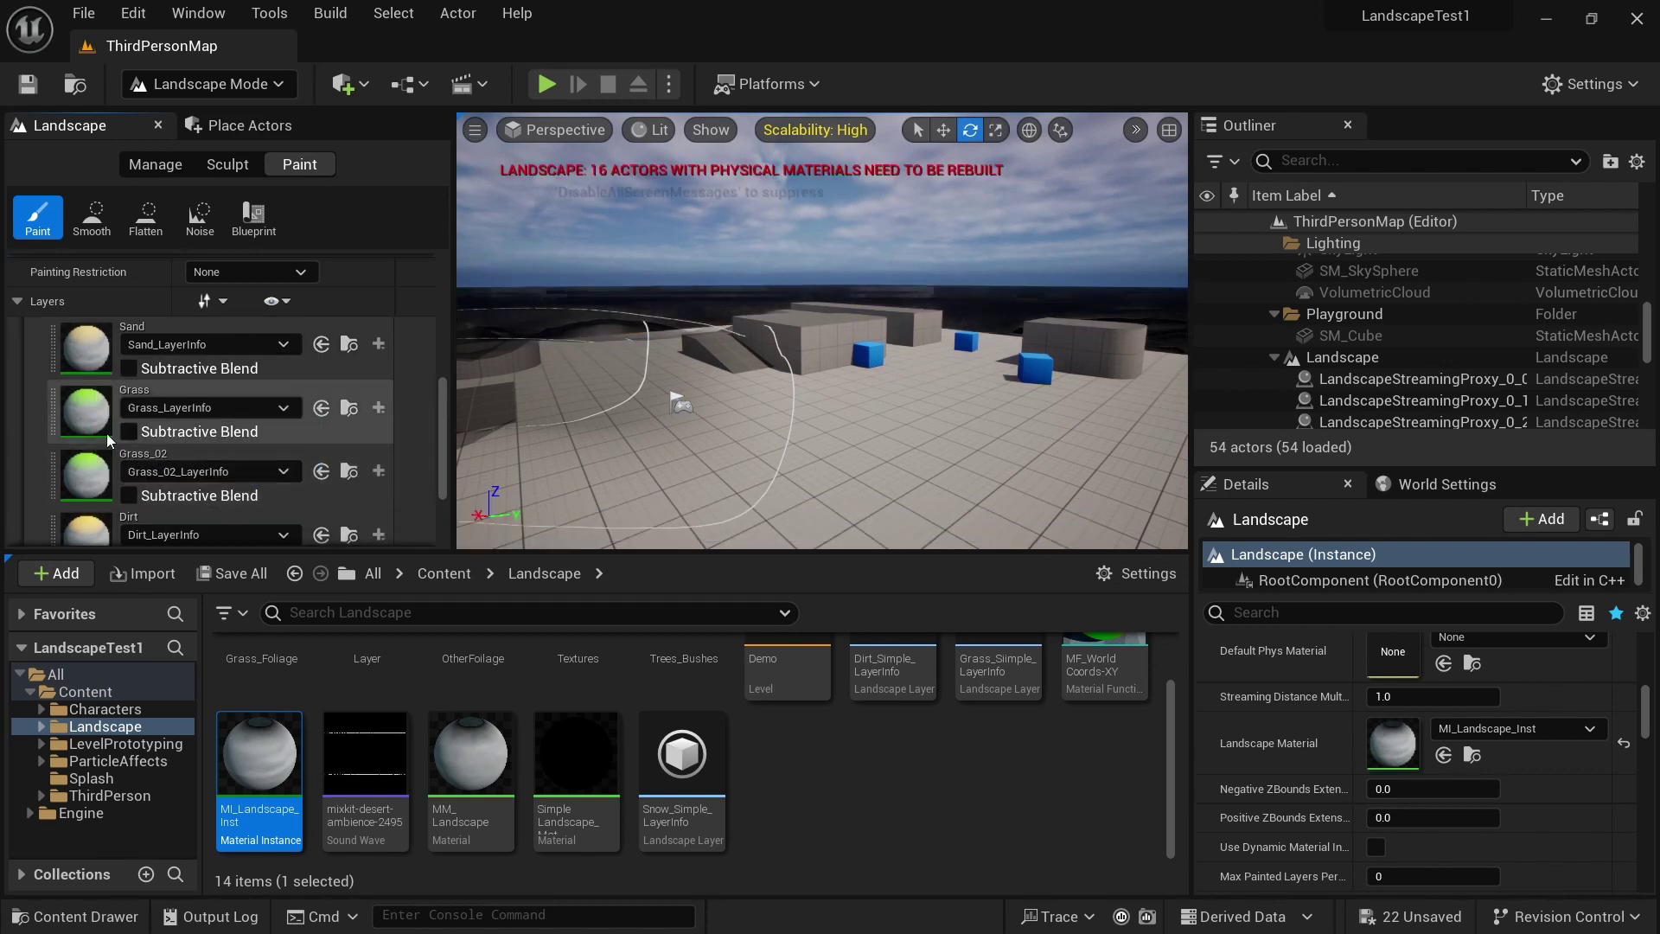
right_click(86, 416)
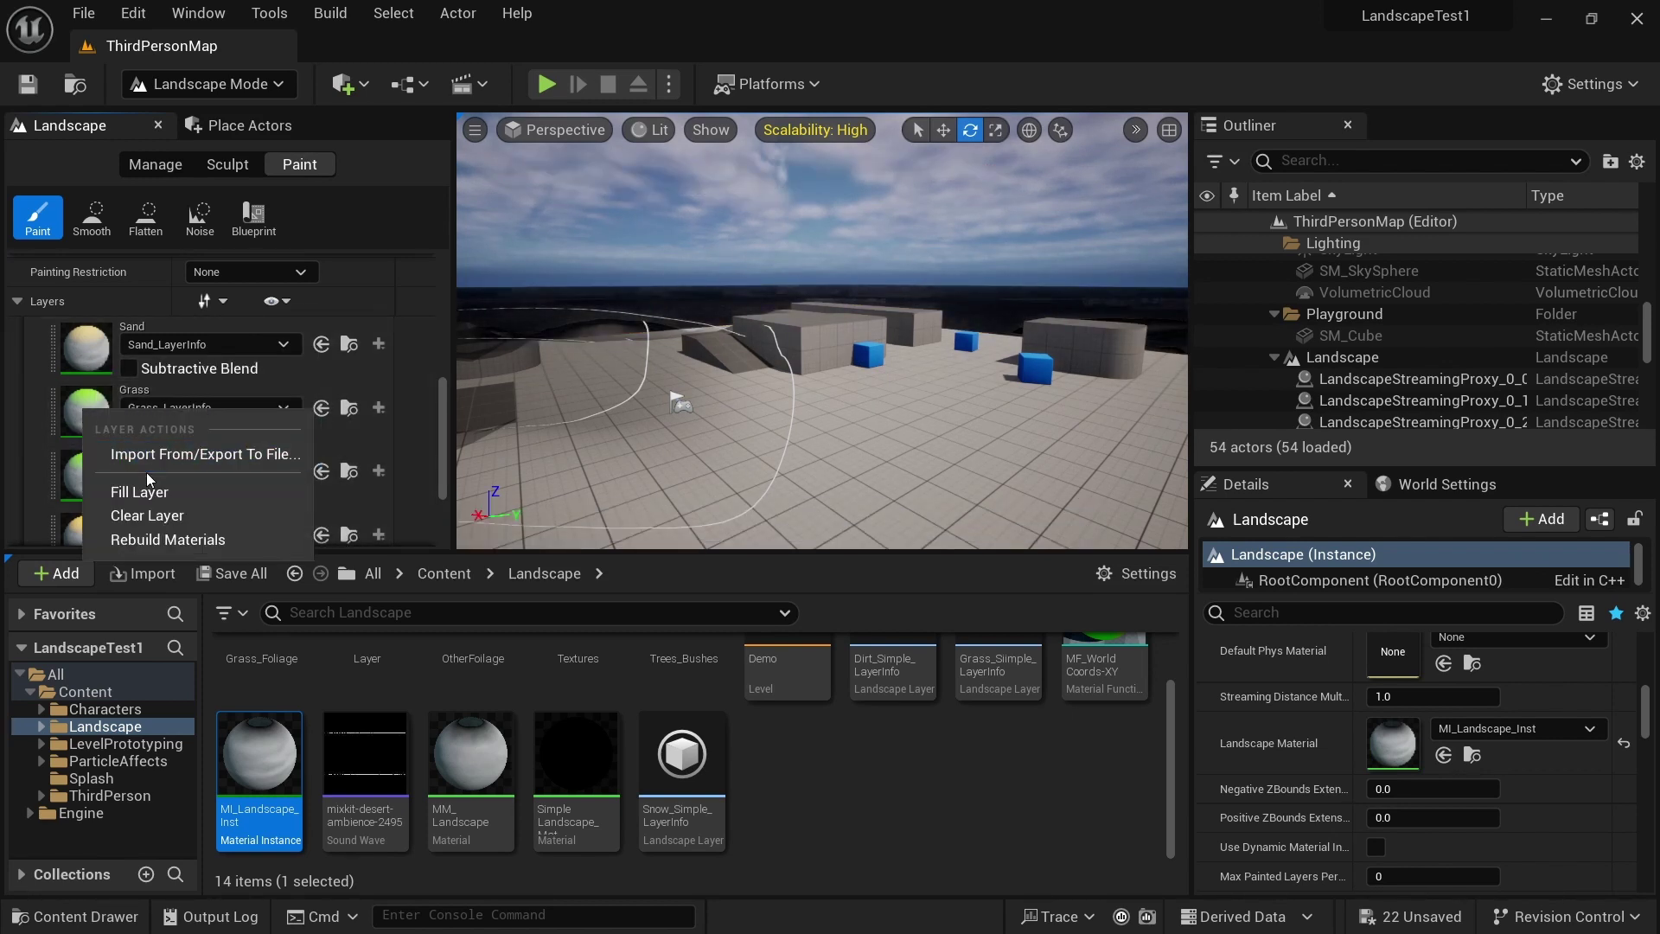
click(154, 487)
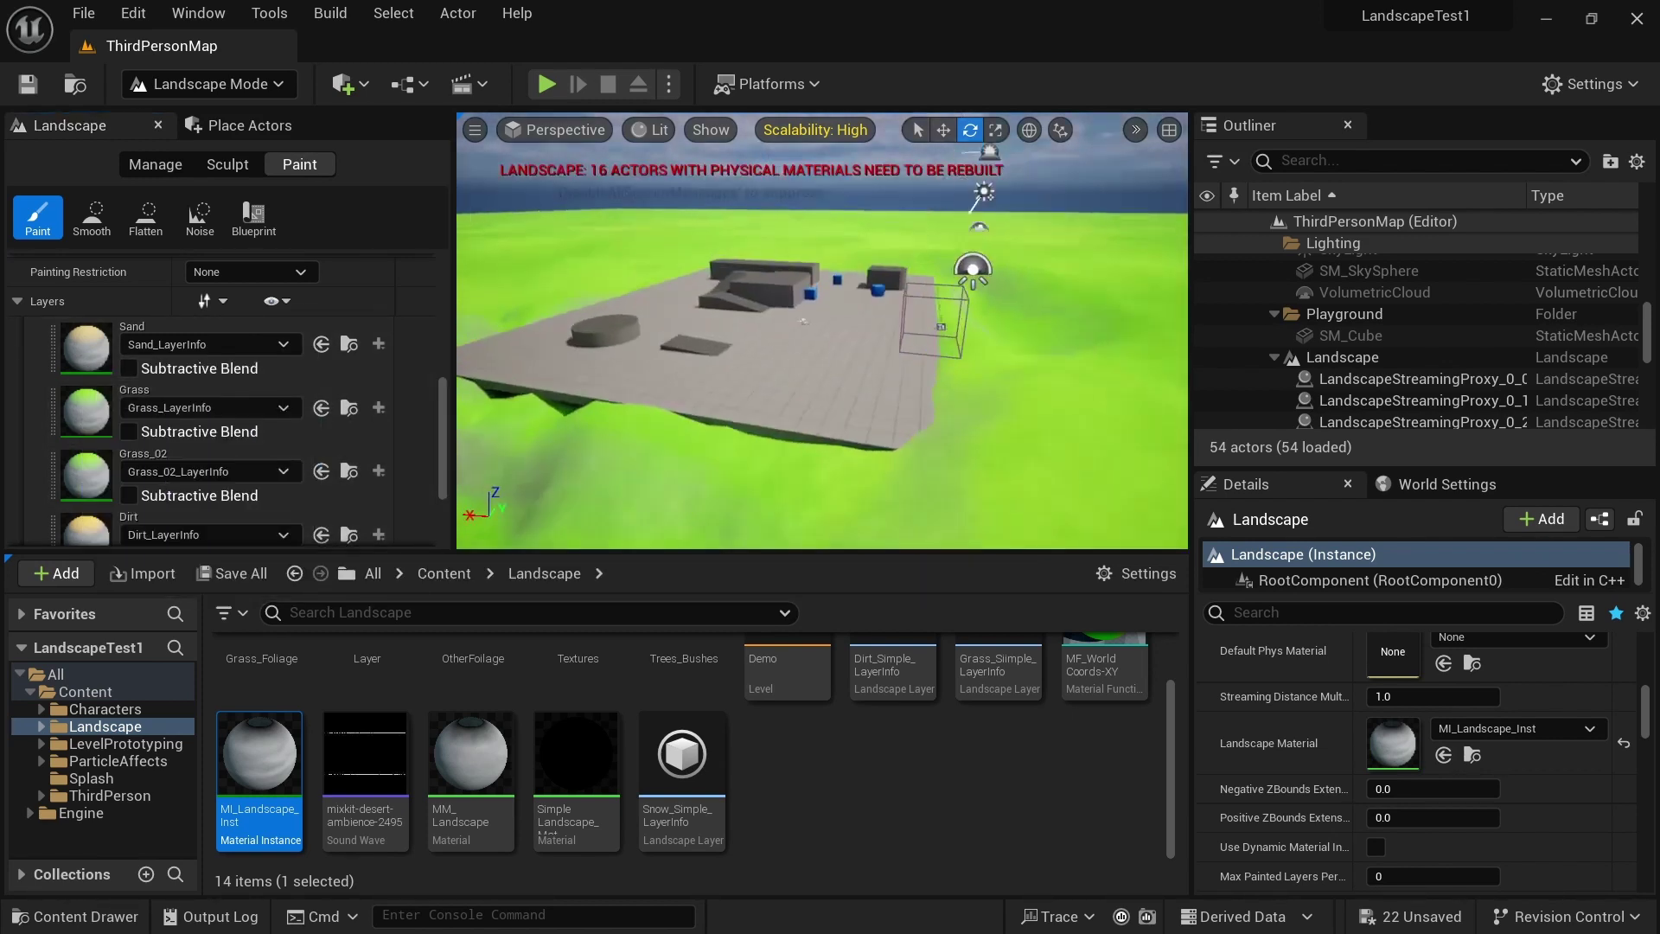
Examine the grass coverage and colour across the landscape, switching between the Grass paint layer and the sculpt tools
key(w)
right_drag(792, 318, 745, 334)
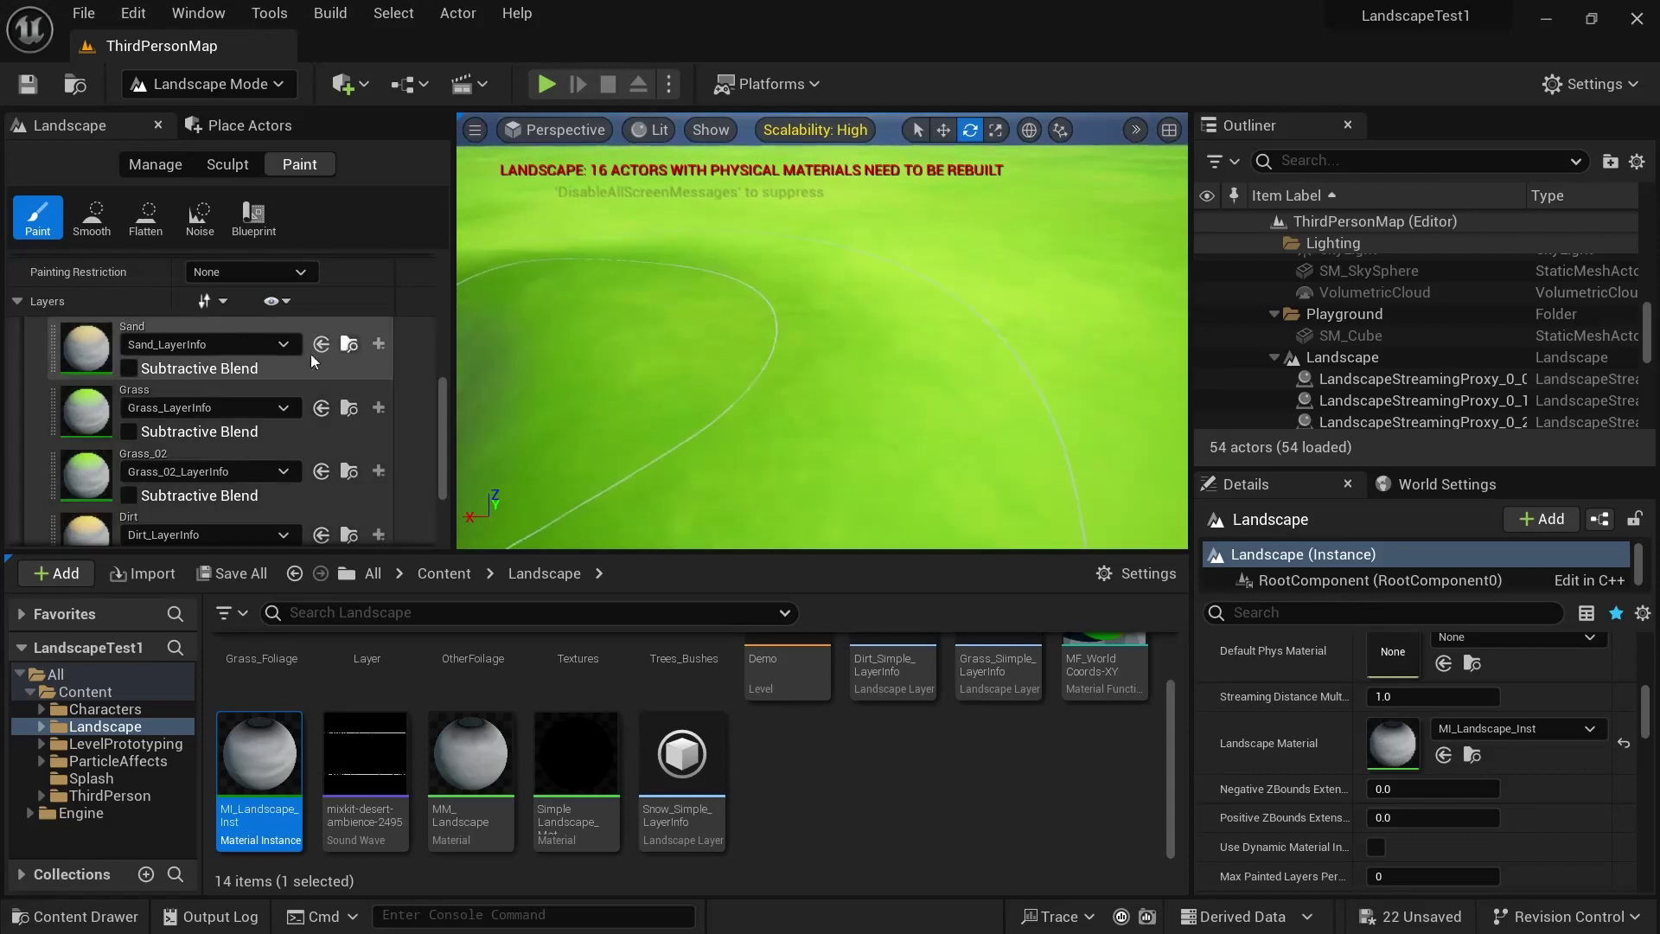
click(107, 386)
right_drag(968, 326, 657, 345)
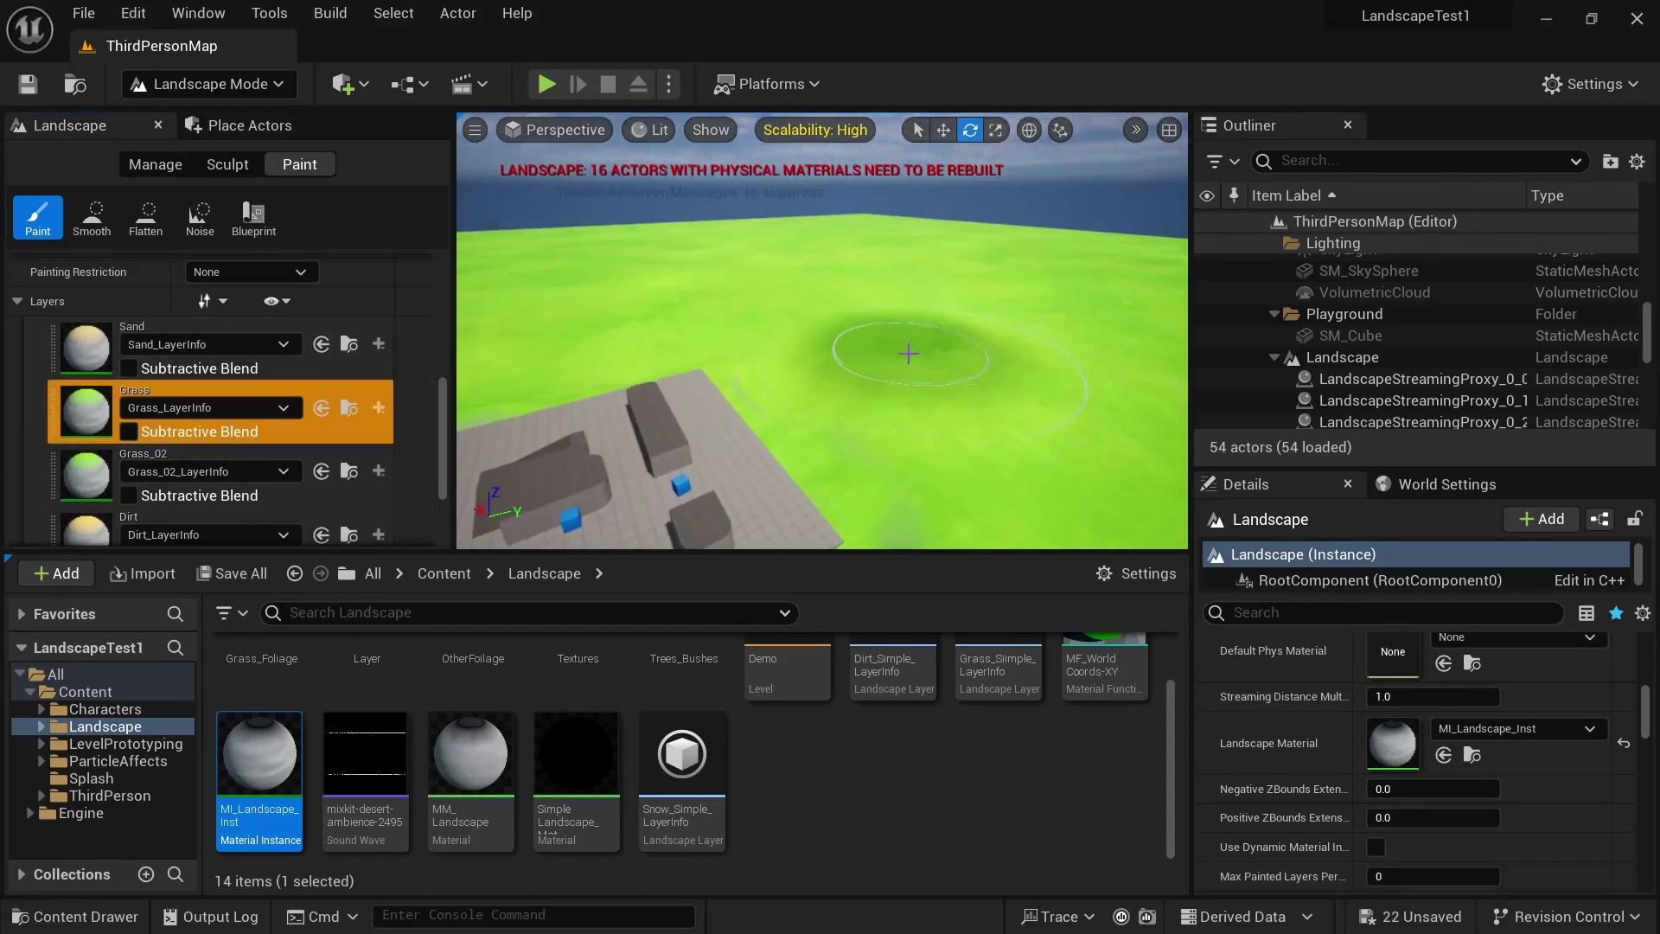
click(227, 164)
right_drag(978, 329, 978, 292)
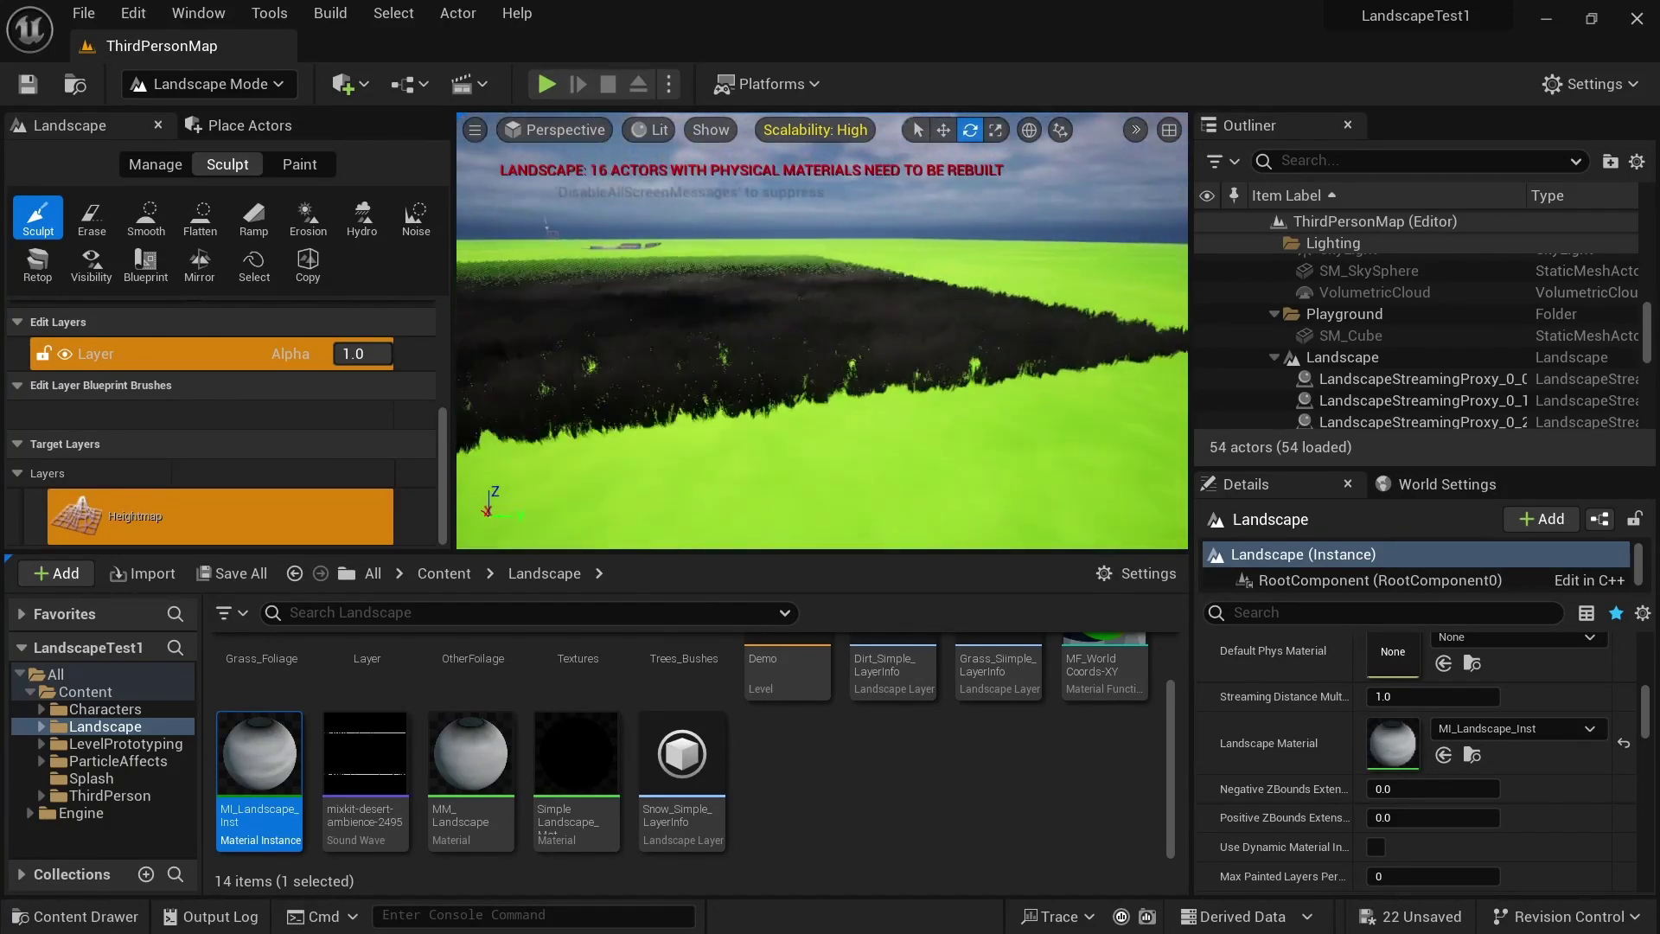
mouse_move(727, 326)
right_down()
mouse_move(727, 372)
mouse_move(727, 325)
right_up()
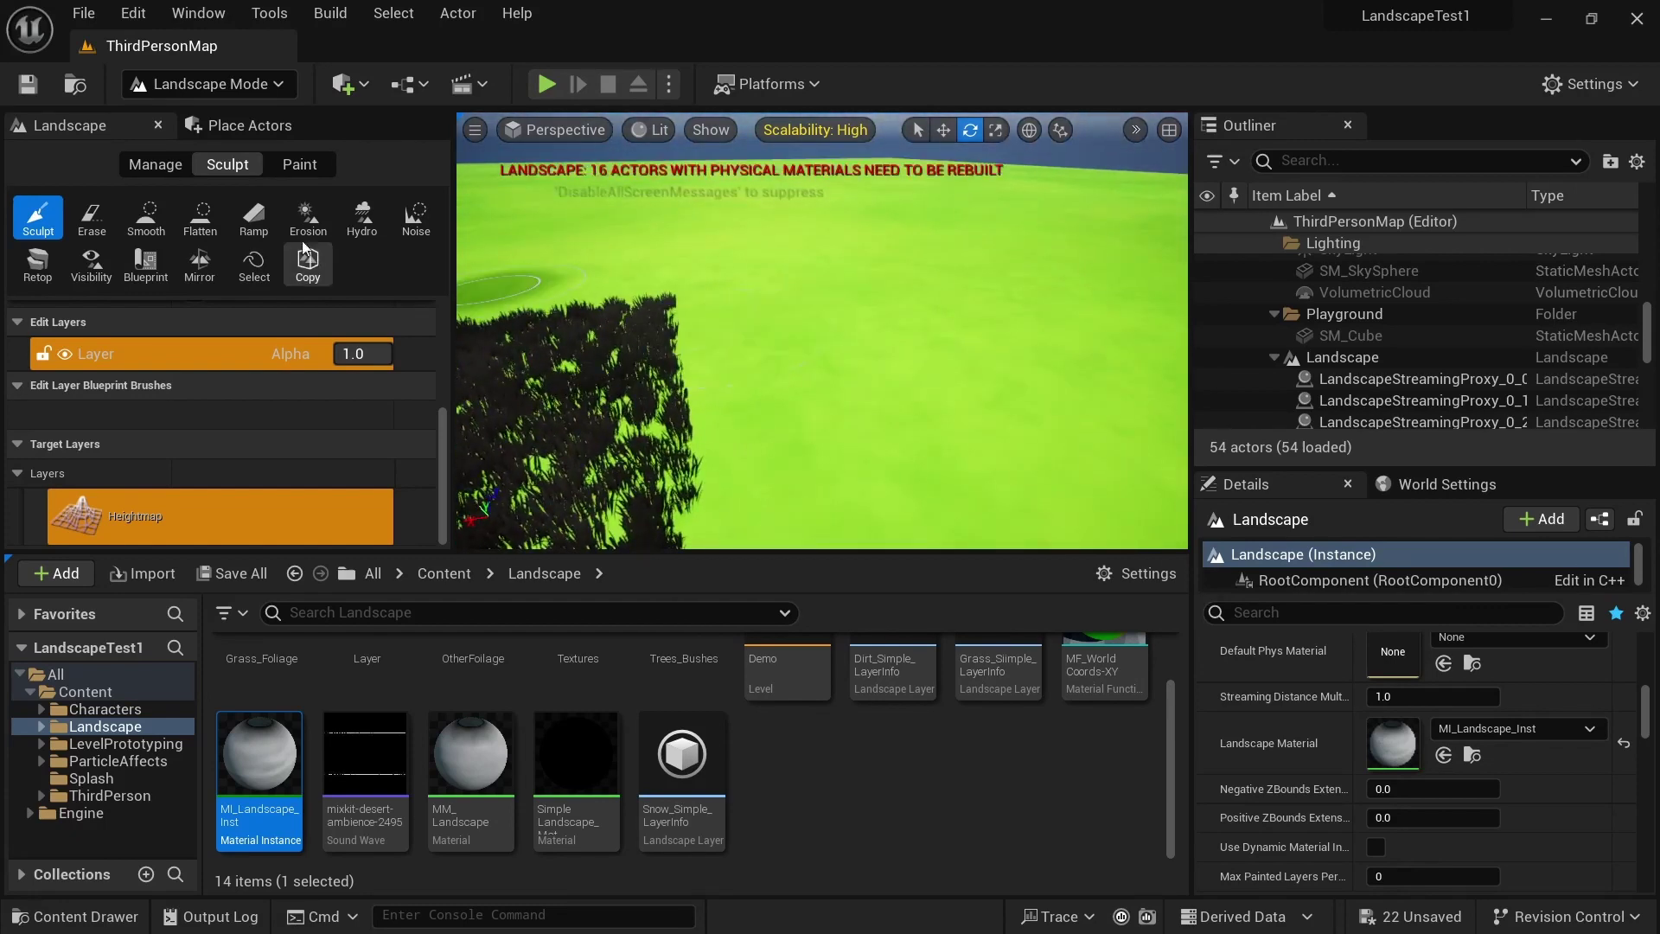
click(300, 166)
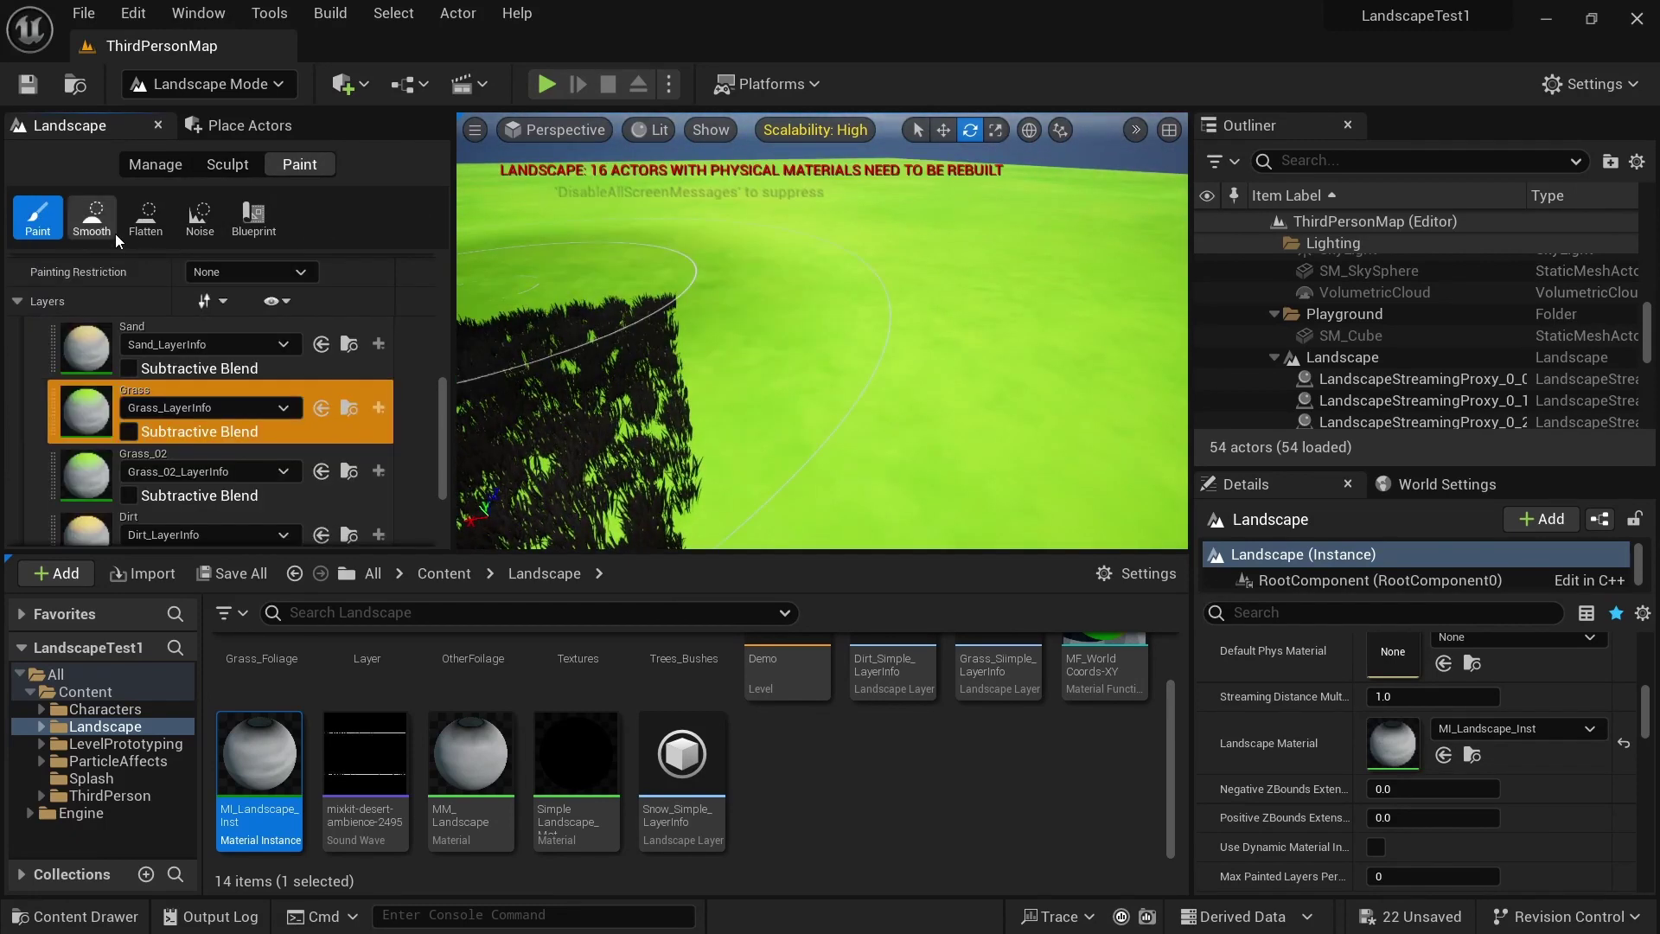
click(226, 164)
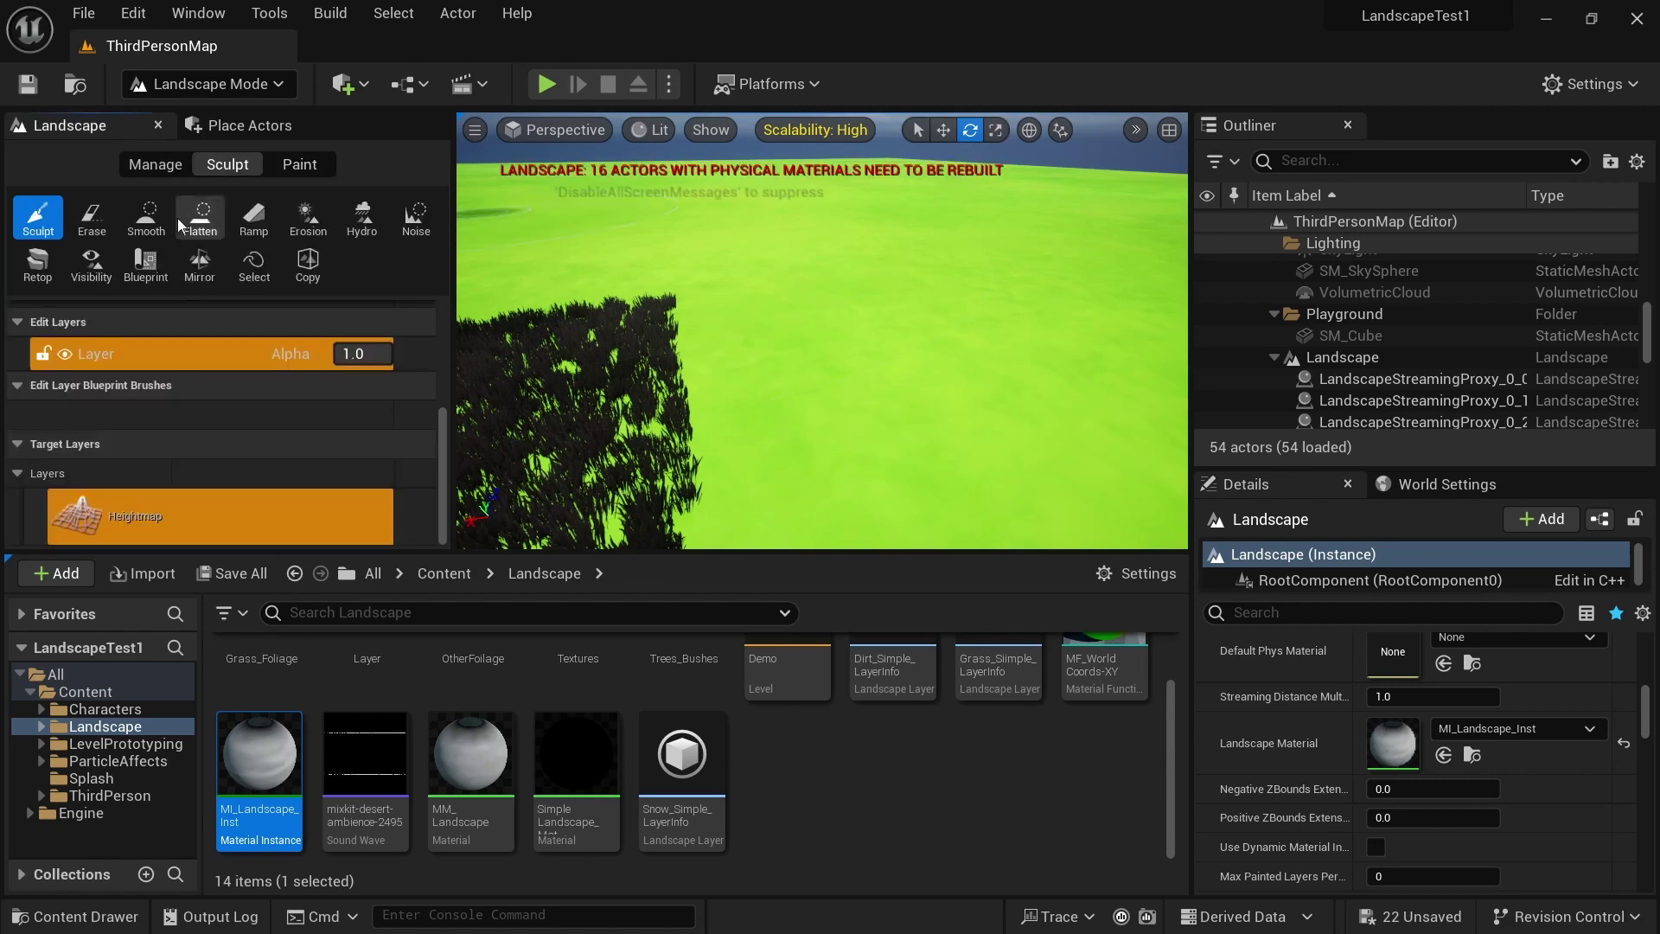
right_drag(610, 240, 610, 212)
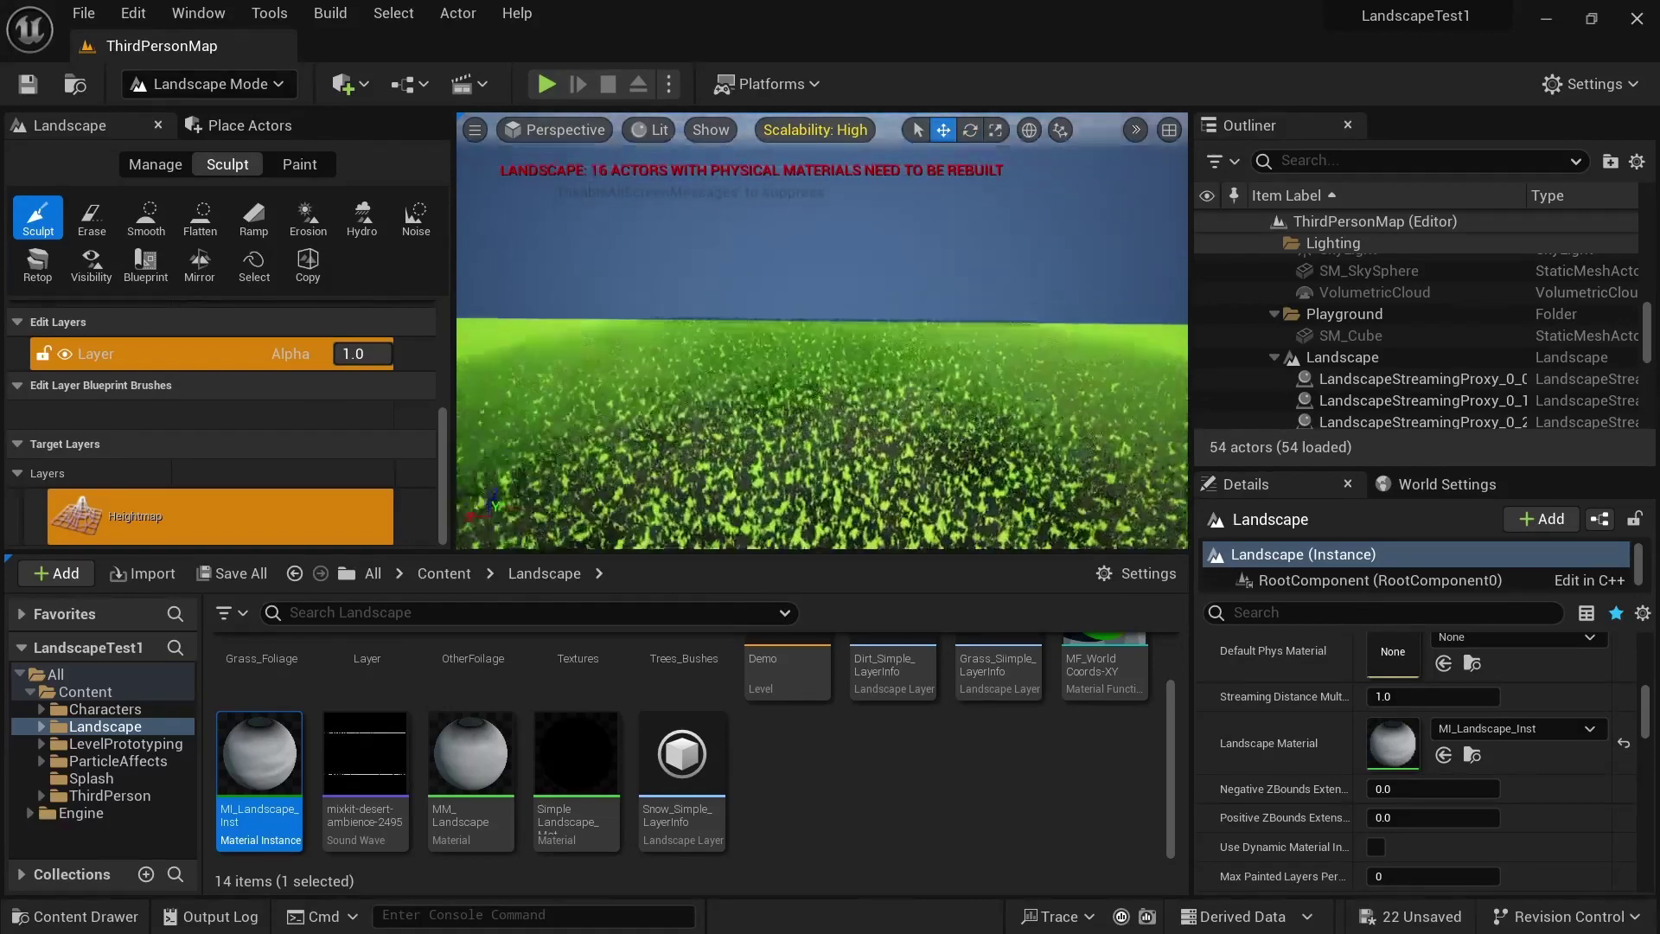
scroll(873, 347, up, 3)
right_drag(874, 347, 1115, 354)
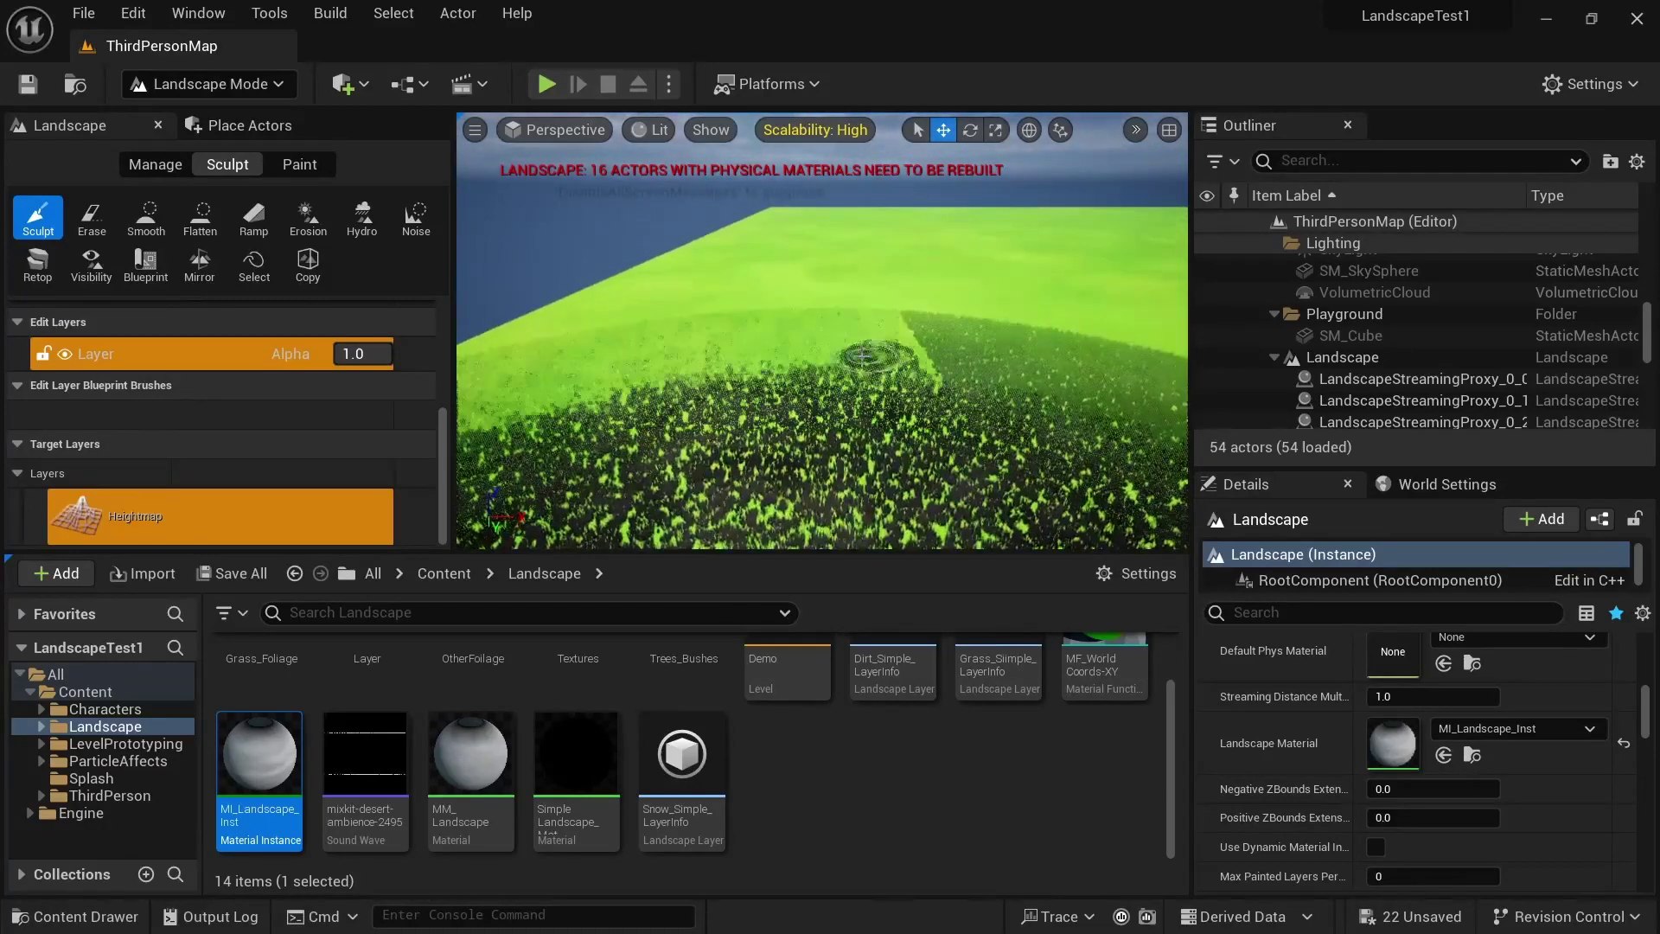
right_drag(828, 356, 831, 406)
right_drag(792, 534, 917, 467)
mouse_move(663, 502)
right_down()
mouse_move(674, 436)
mouse_move(518, 428)
right_up()
Return to Selection mode and set the Runtime Virtual Texture Volume's bounds to the sculpted Landscape again
key(shift+1)
right_drag(821, 363, 754, 371)
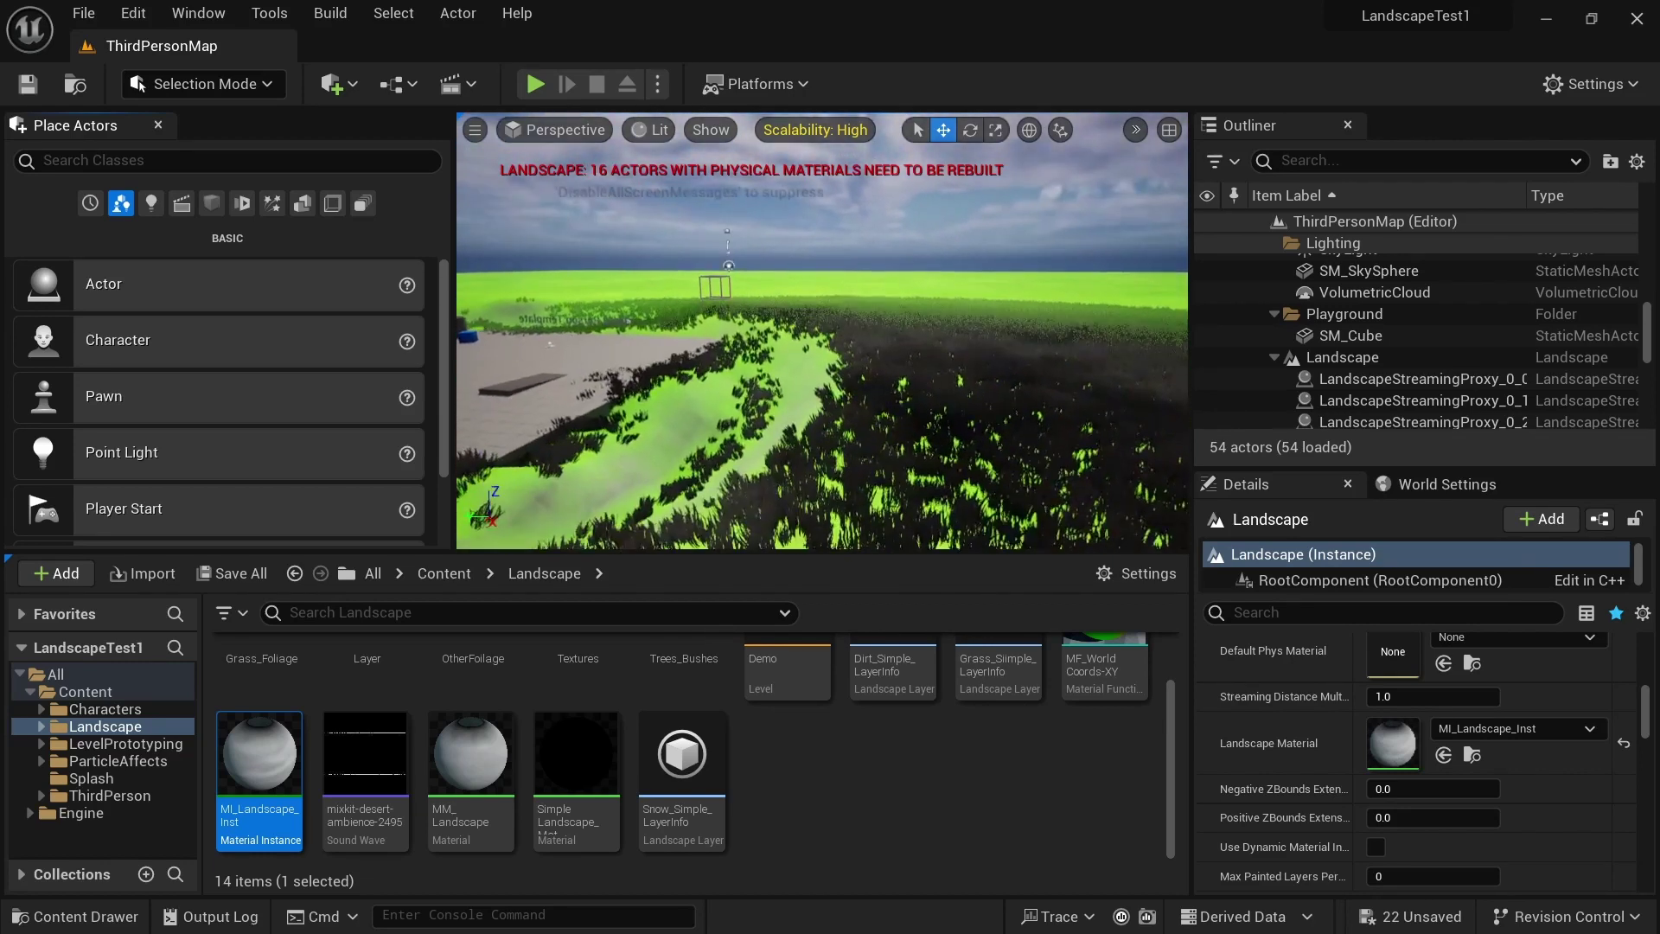
scroll(1383, 360, up, 4)
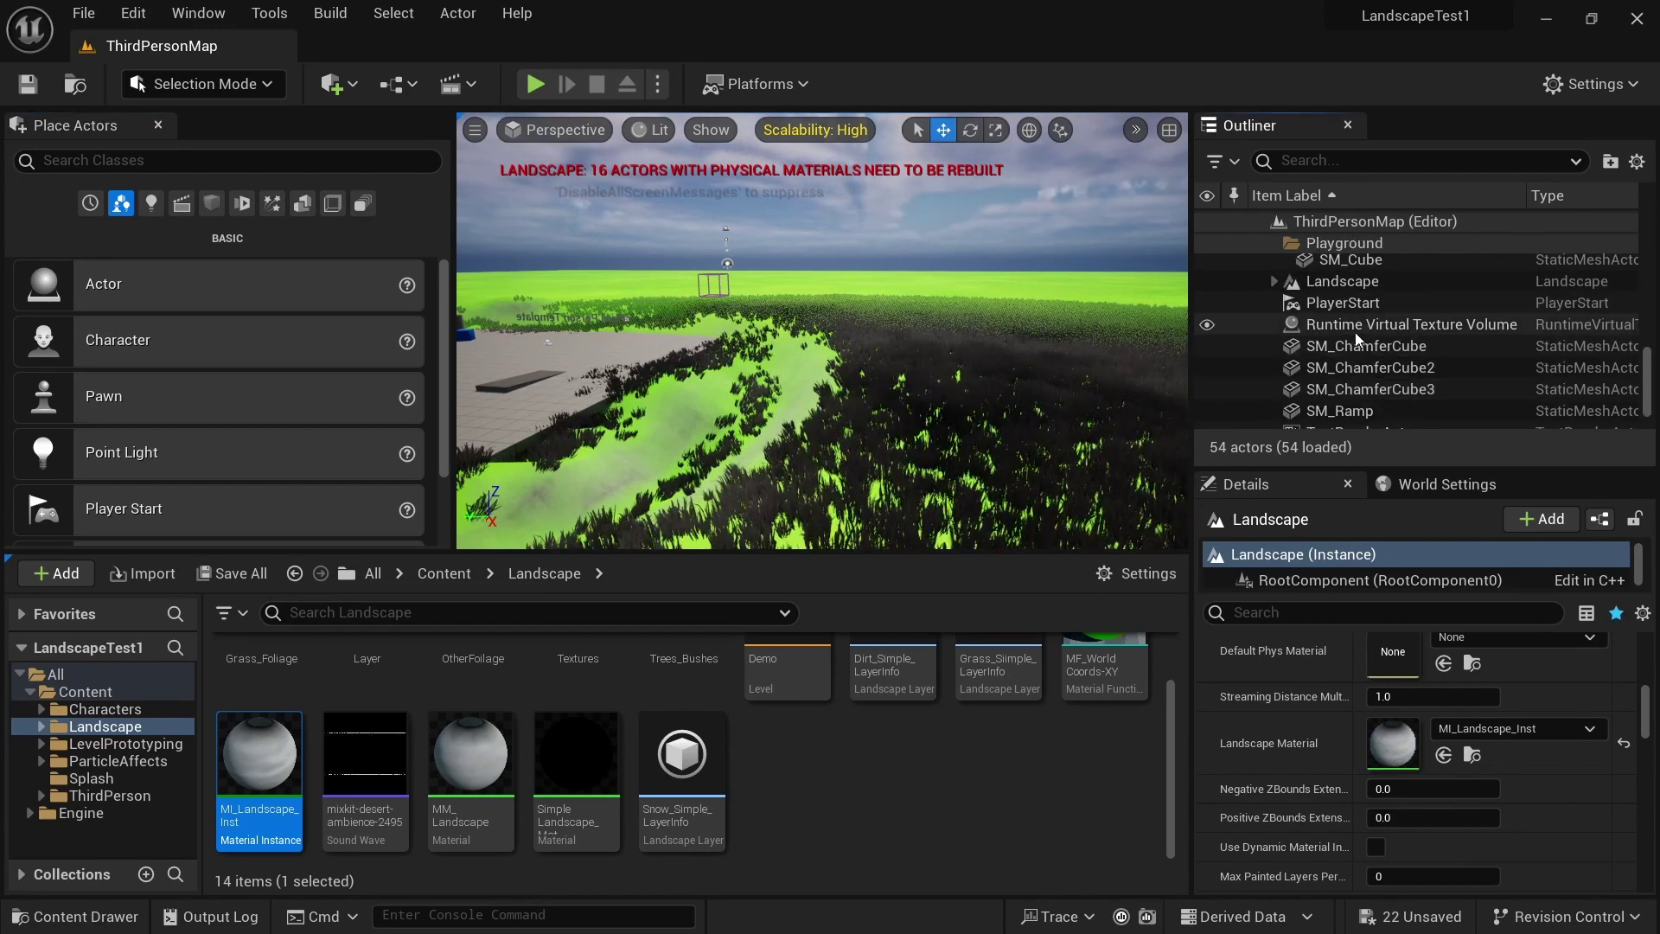
click(1355, 334)
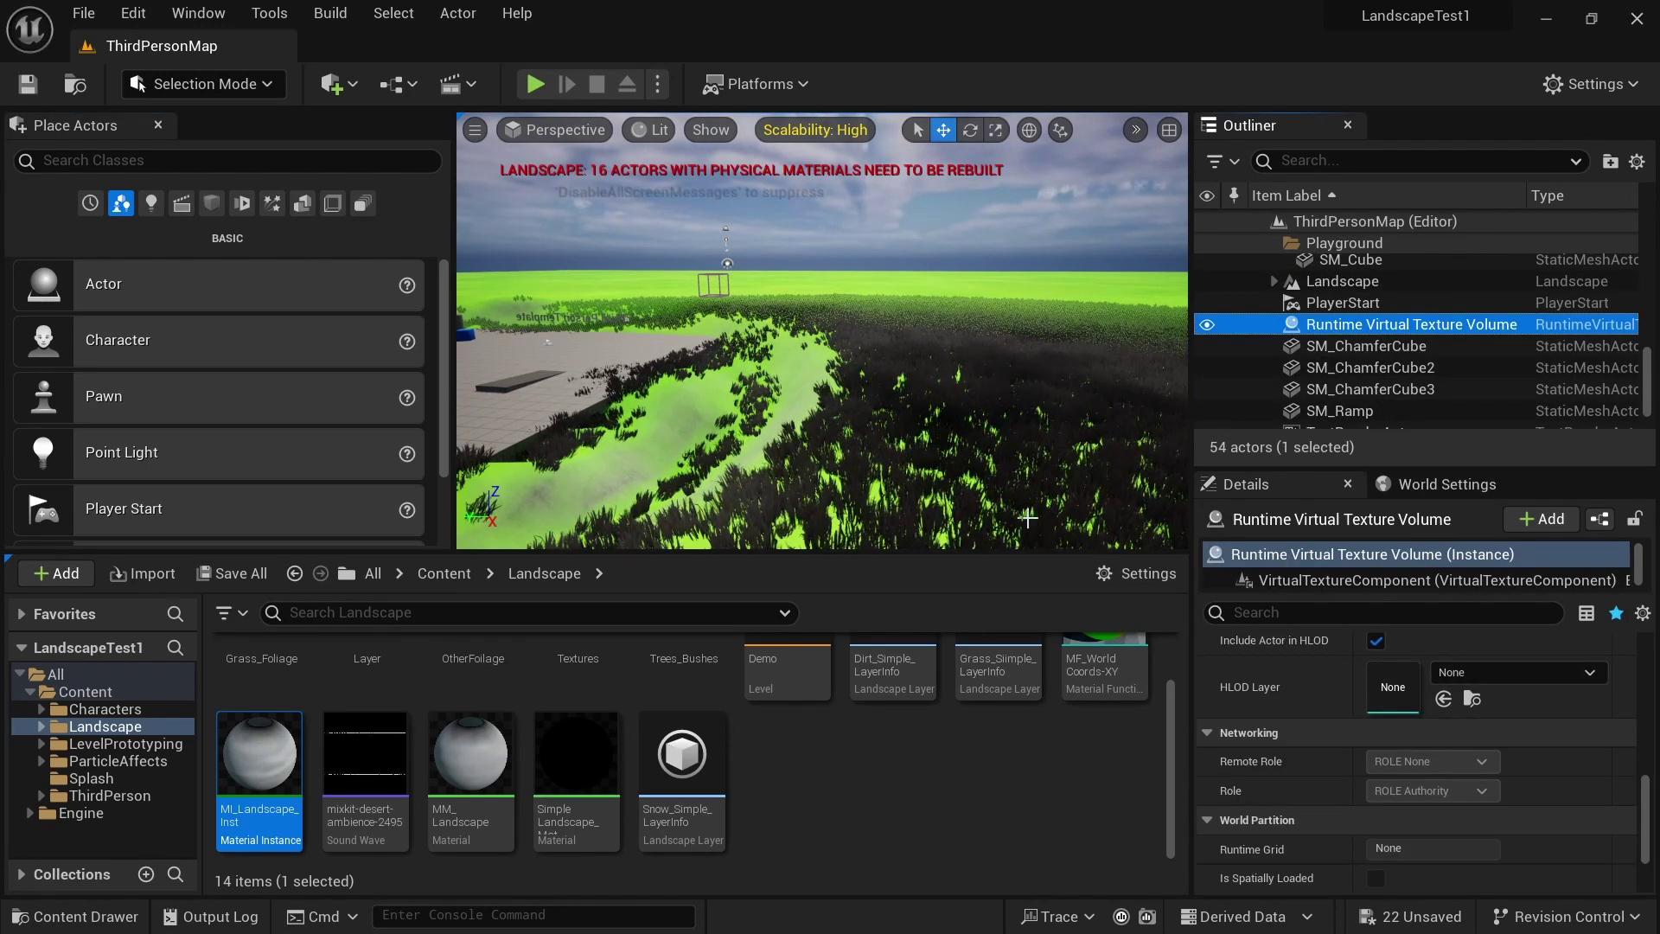
scroll(1412, 731, down, 5)
scroll(1413, 729, up, 5)
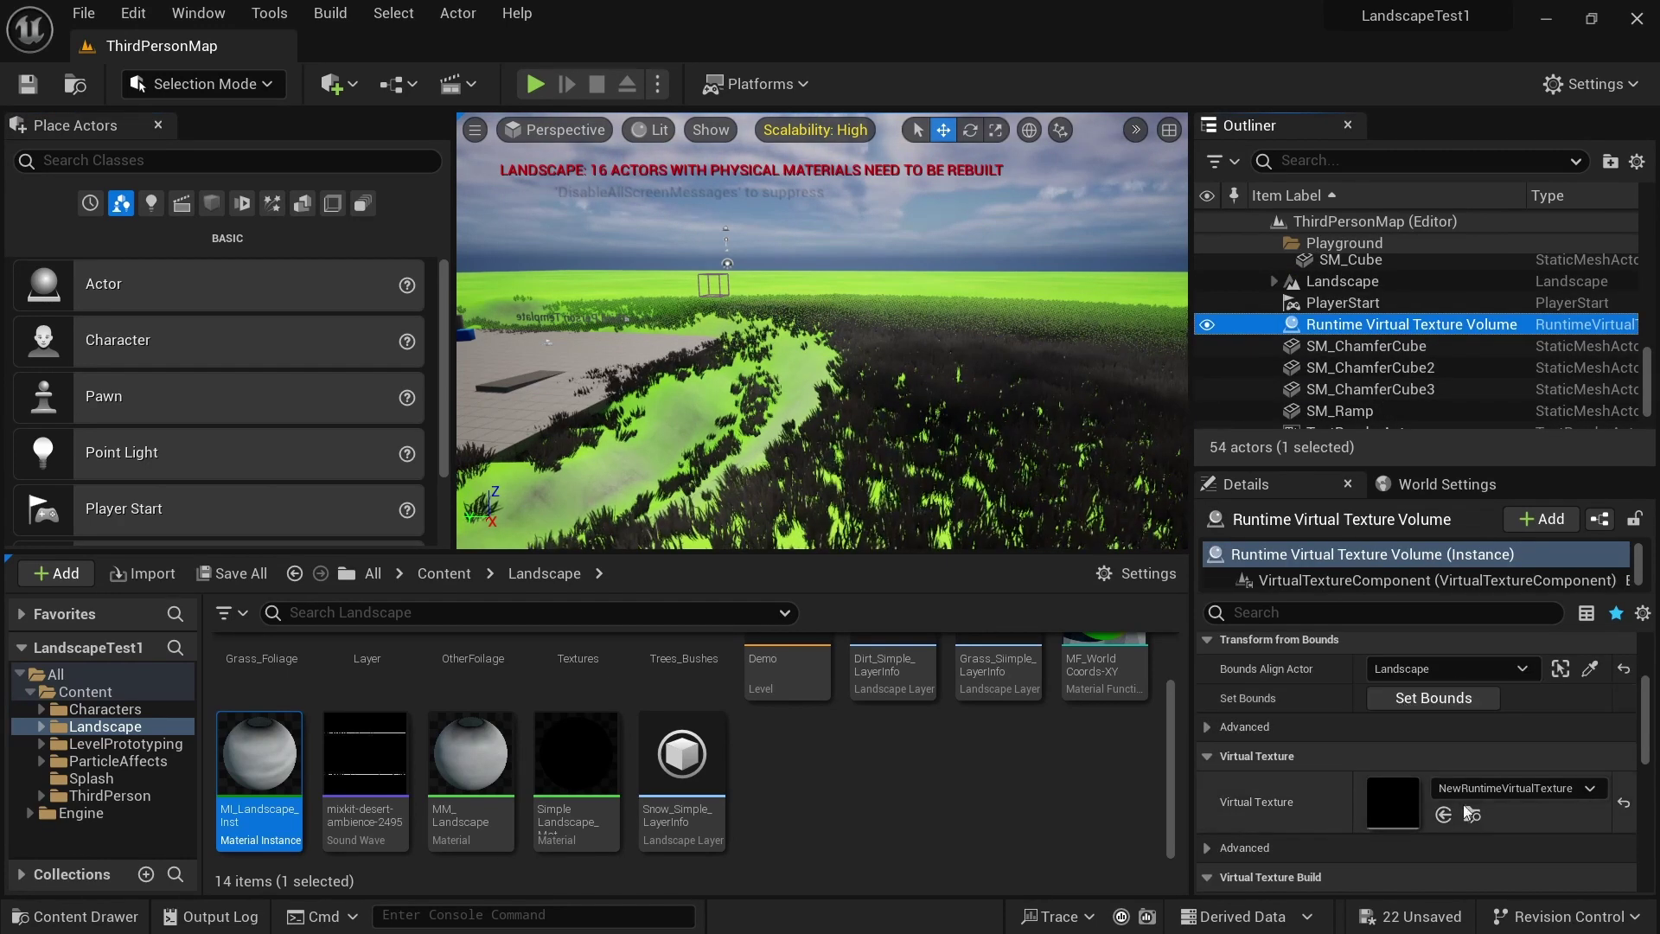
click(1413, 739)
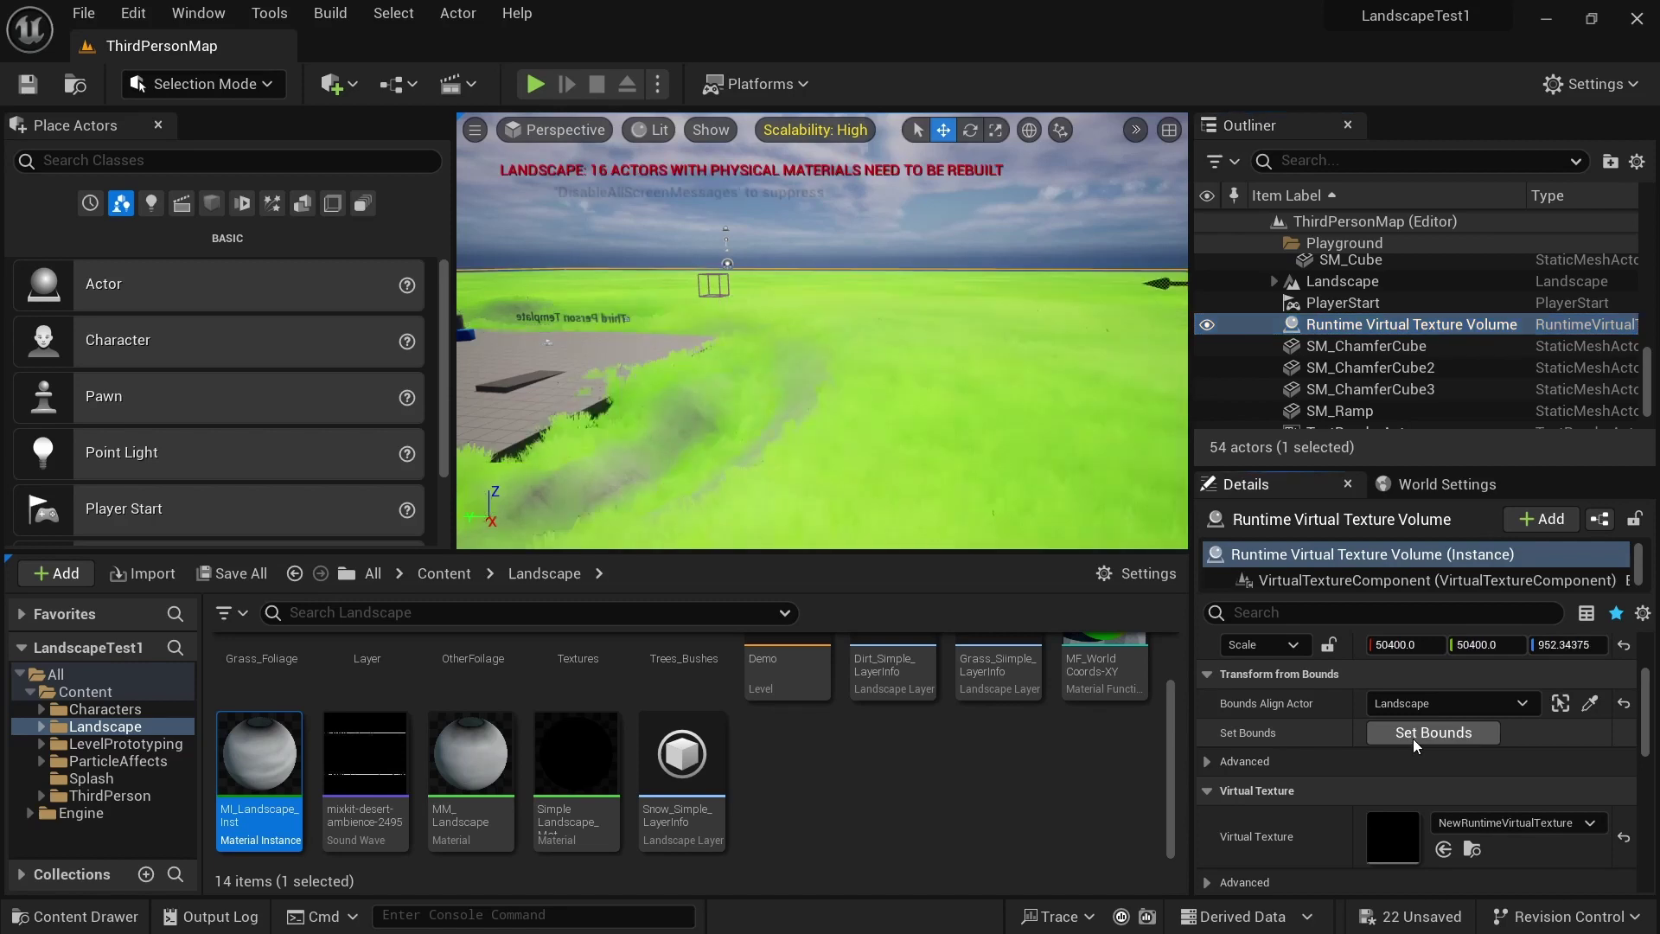
right_drag(821, 345, 721, 367)
right_drag(864, 363, 735, 347)
Expand the Selected GameMode classes in World Settings to examine the Default Pawn Class
click(1447, 484)
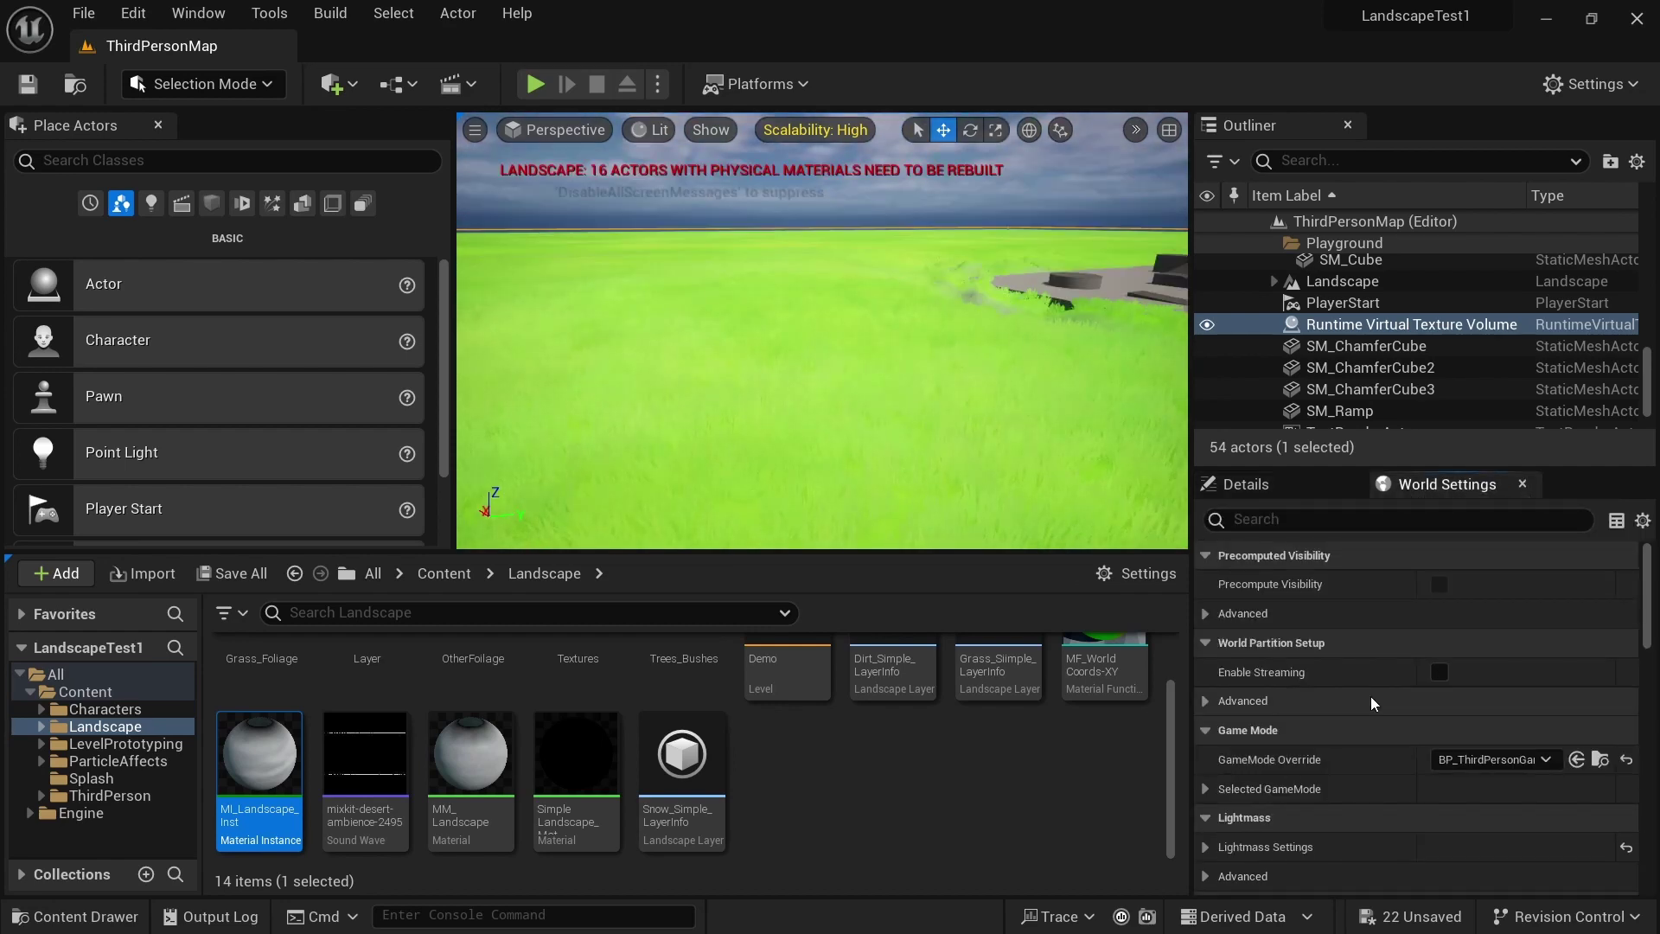
click(1444, 788)
scroll(1450, 743, down, 1)
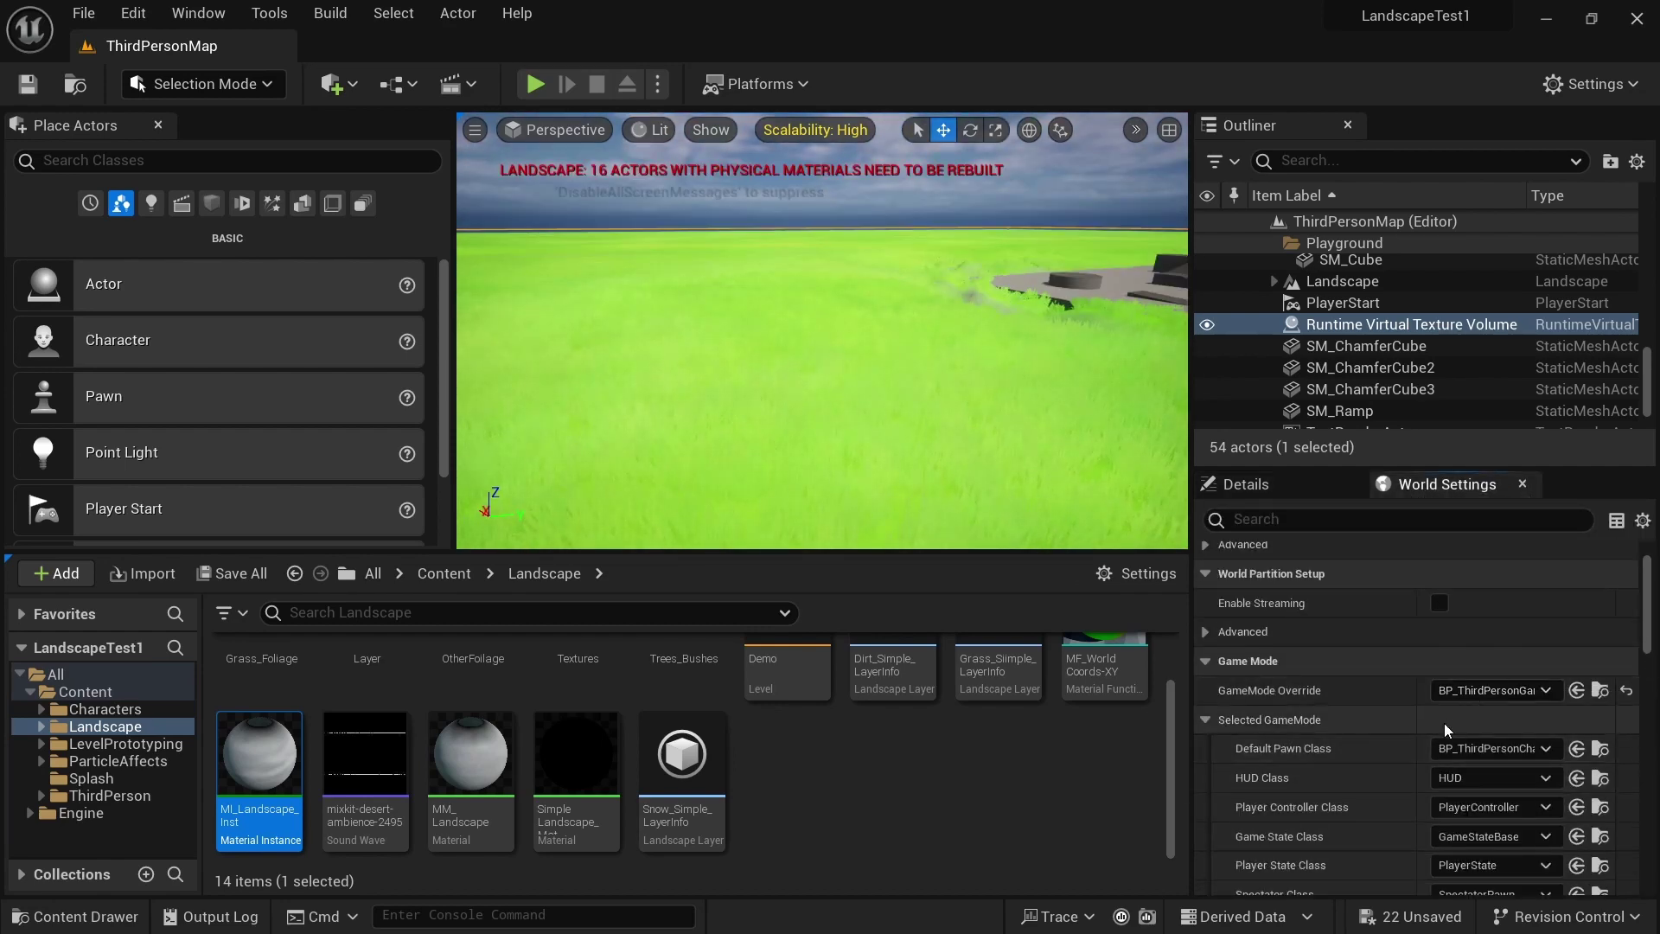
scroll(1451, 726, down, 1)
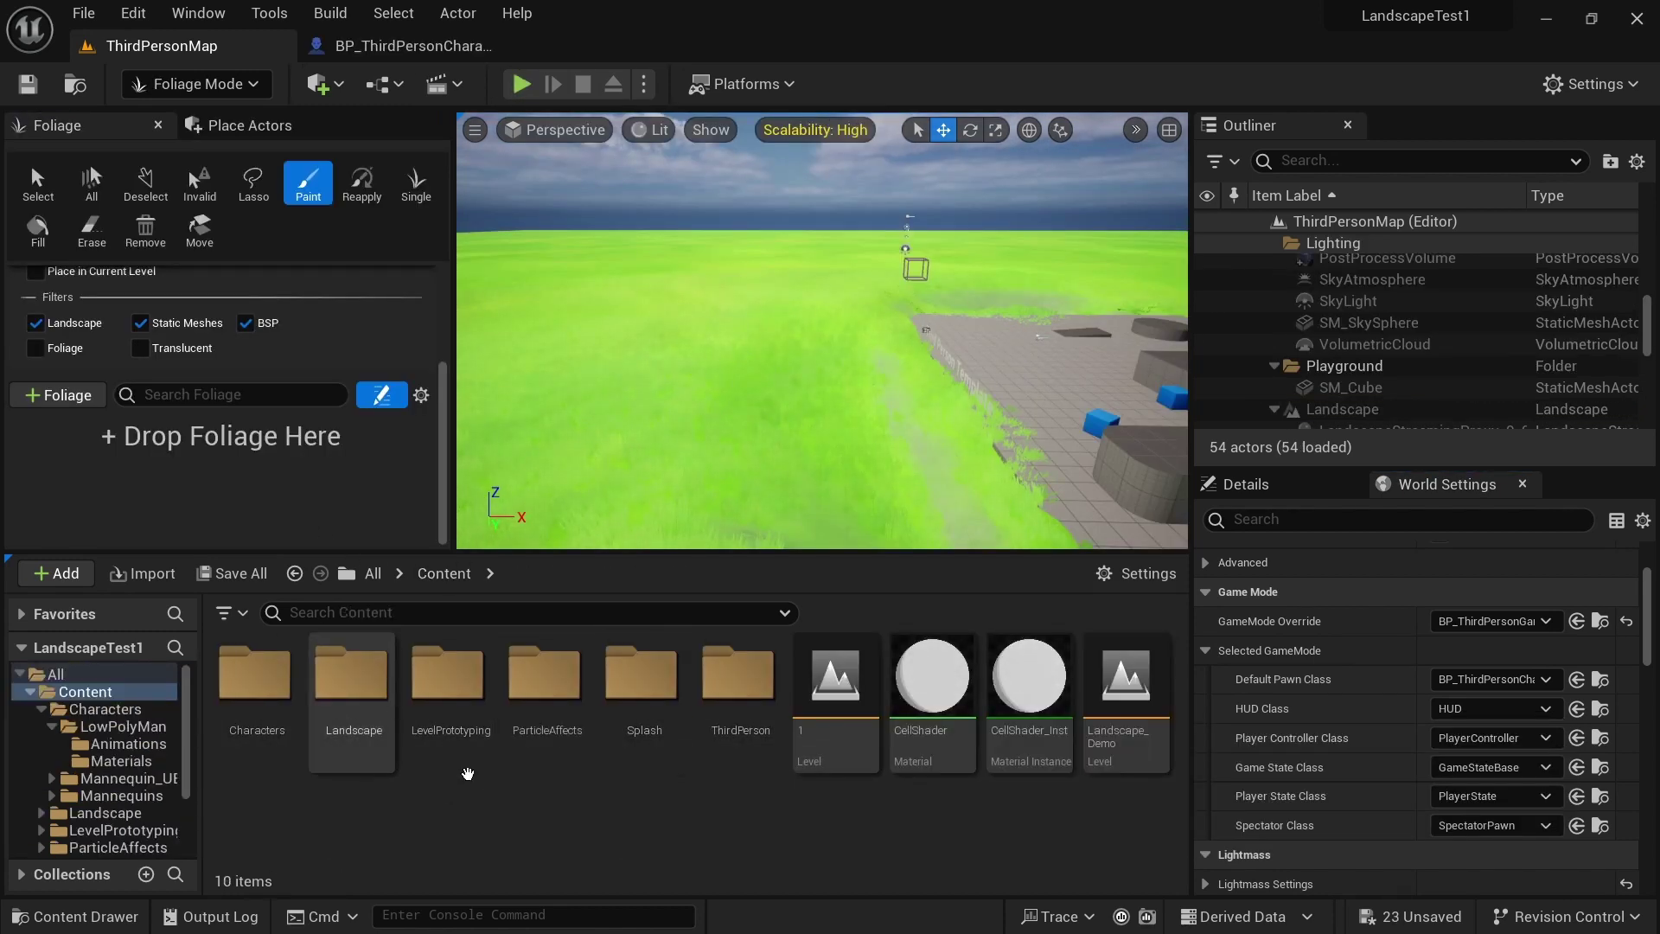
Add the Bush_01, Bush_02 and Bush_03 meshes from Landscape/Trees_Bushes/Bush as foliage types, saving each foliage type asset in the Bush folder
double_click(350, 678)
double_click(233, 683)
click(125, 772)
click(251, 679)
double_click(251, 679)
click(270, 691)
shift+click(447, 683)
drag(371, 678, 275, 469)
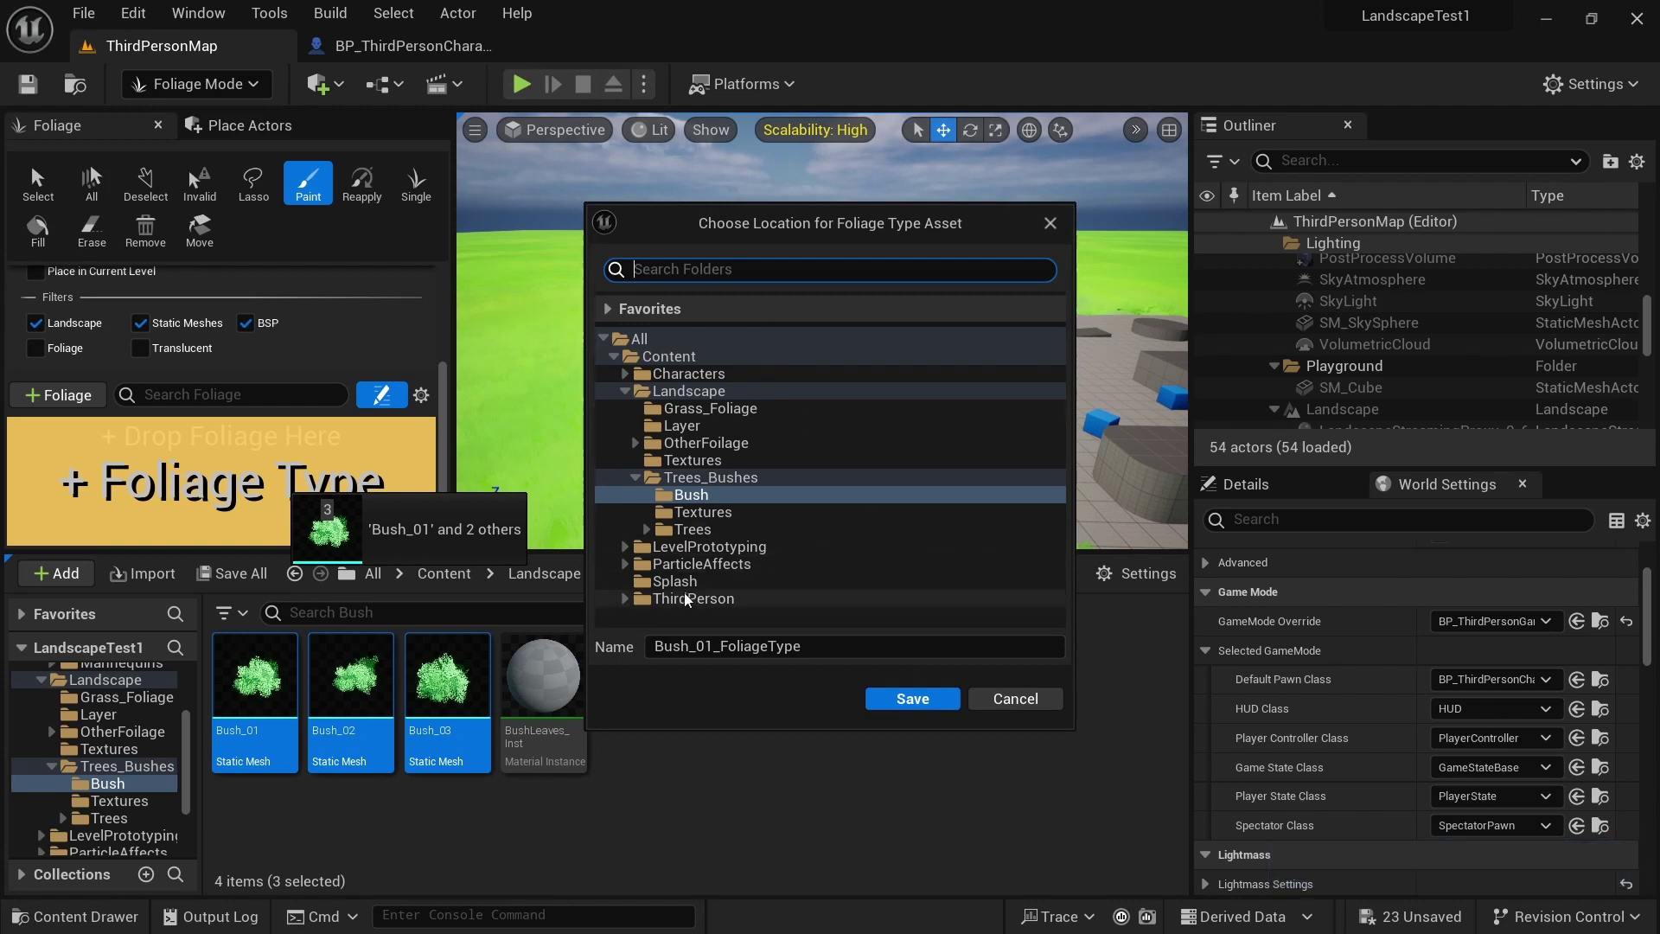
click(921, 702)
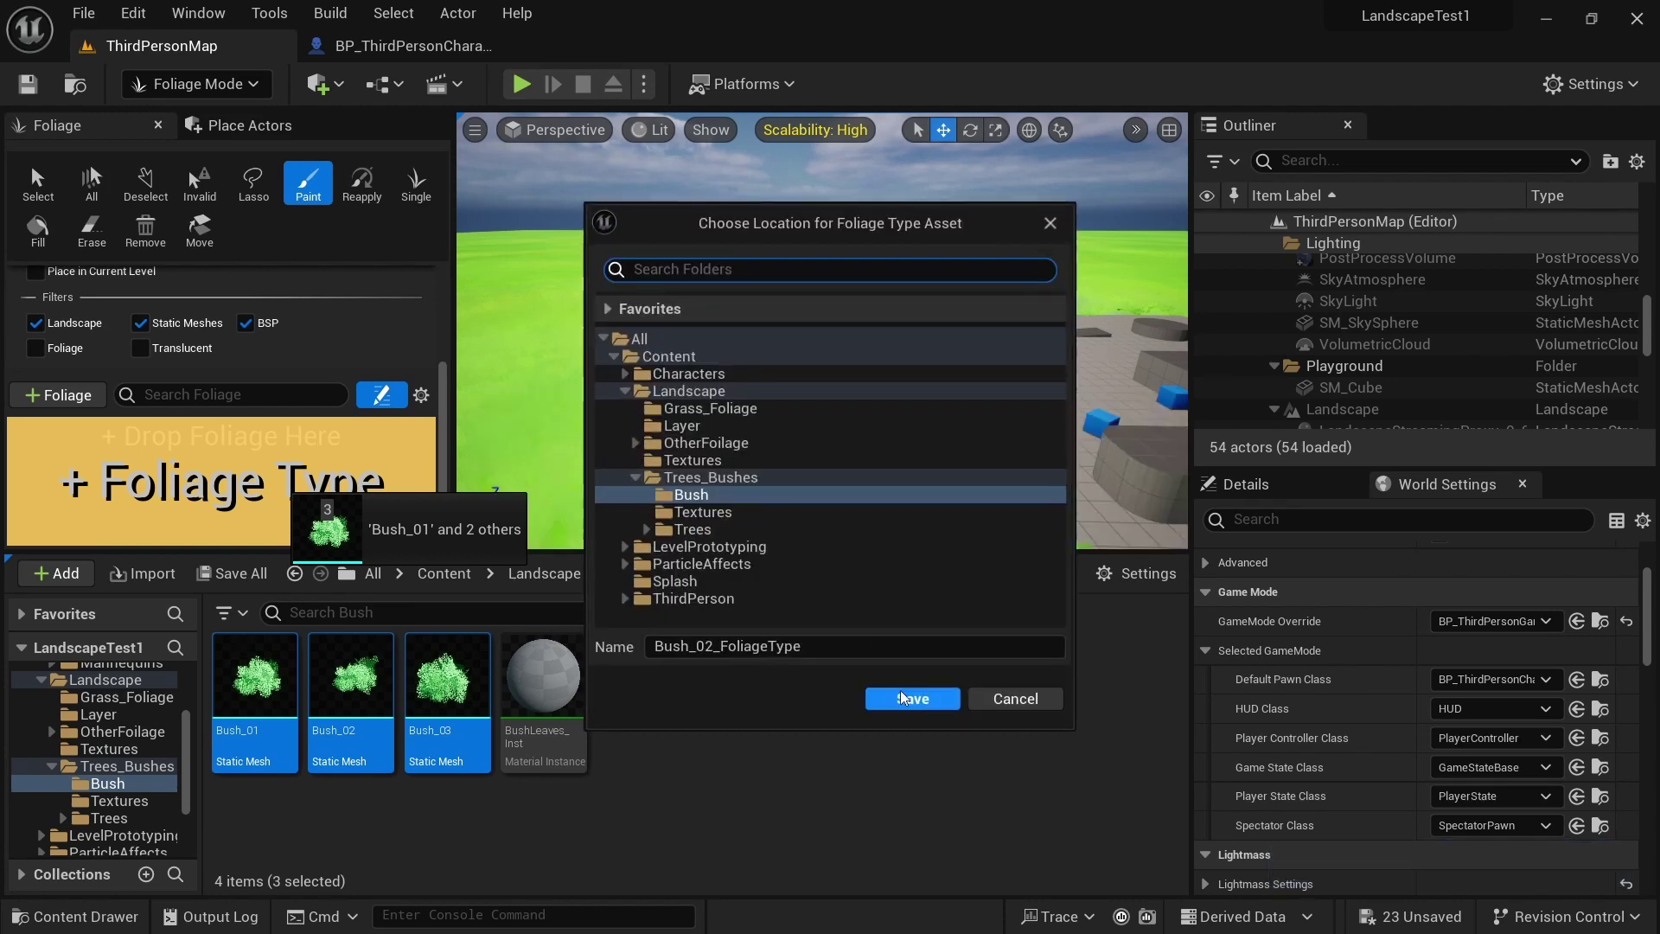
click(902, 699)
click(902, 698)
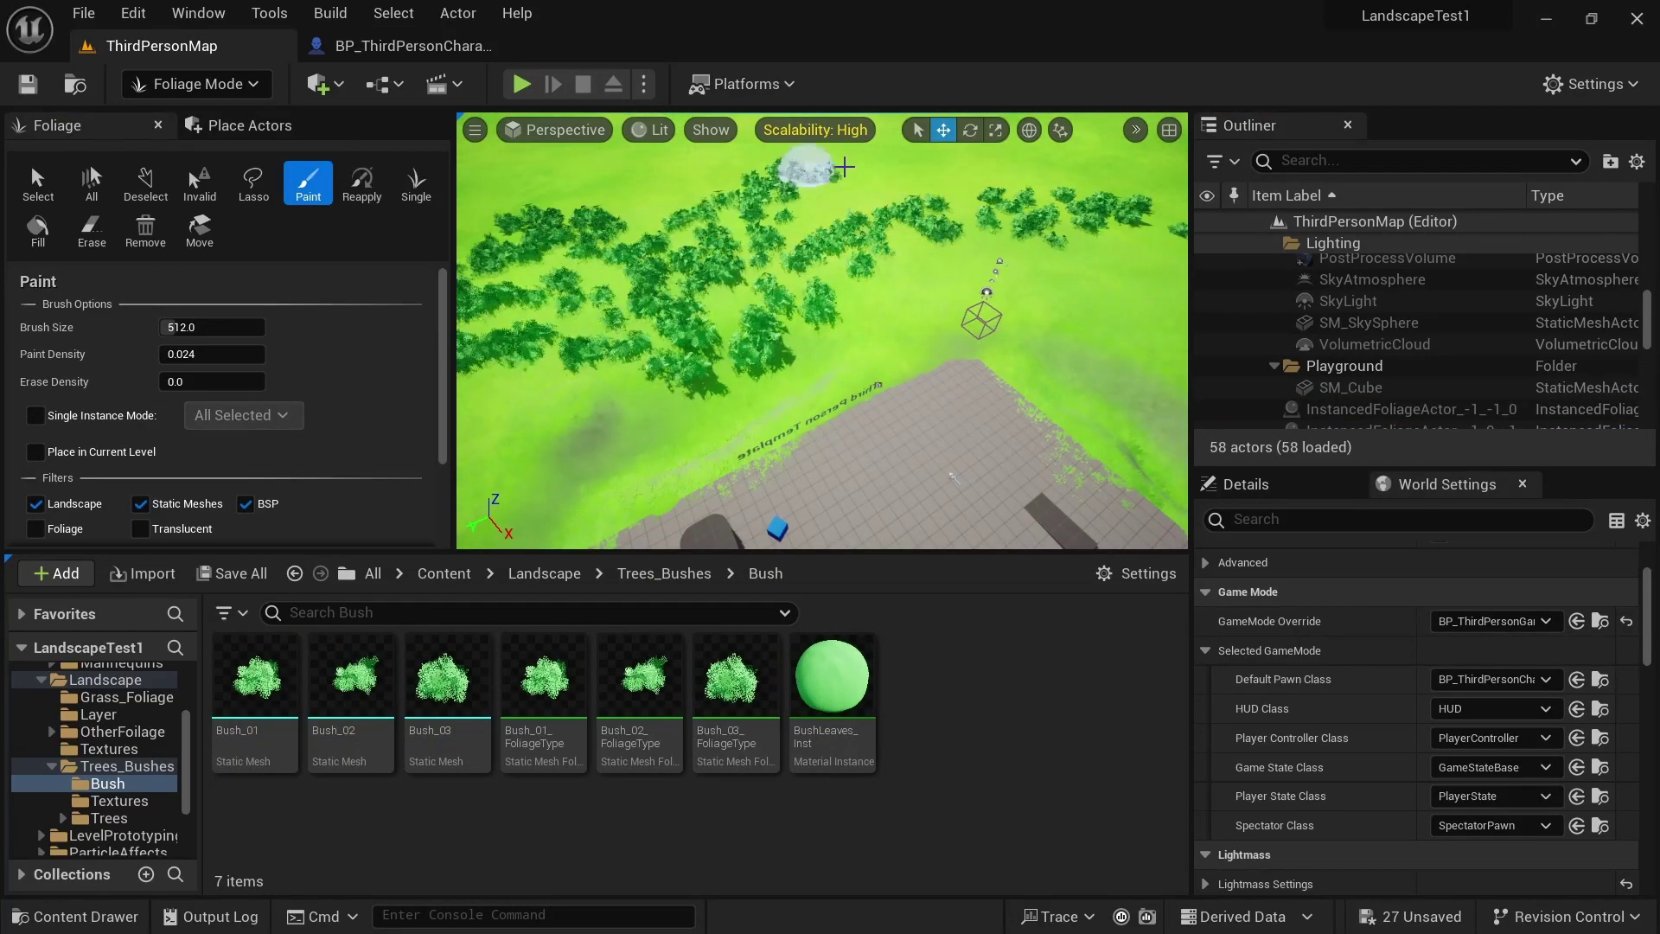
right_drag(828, 222, 936, 237)
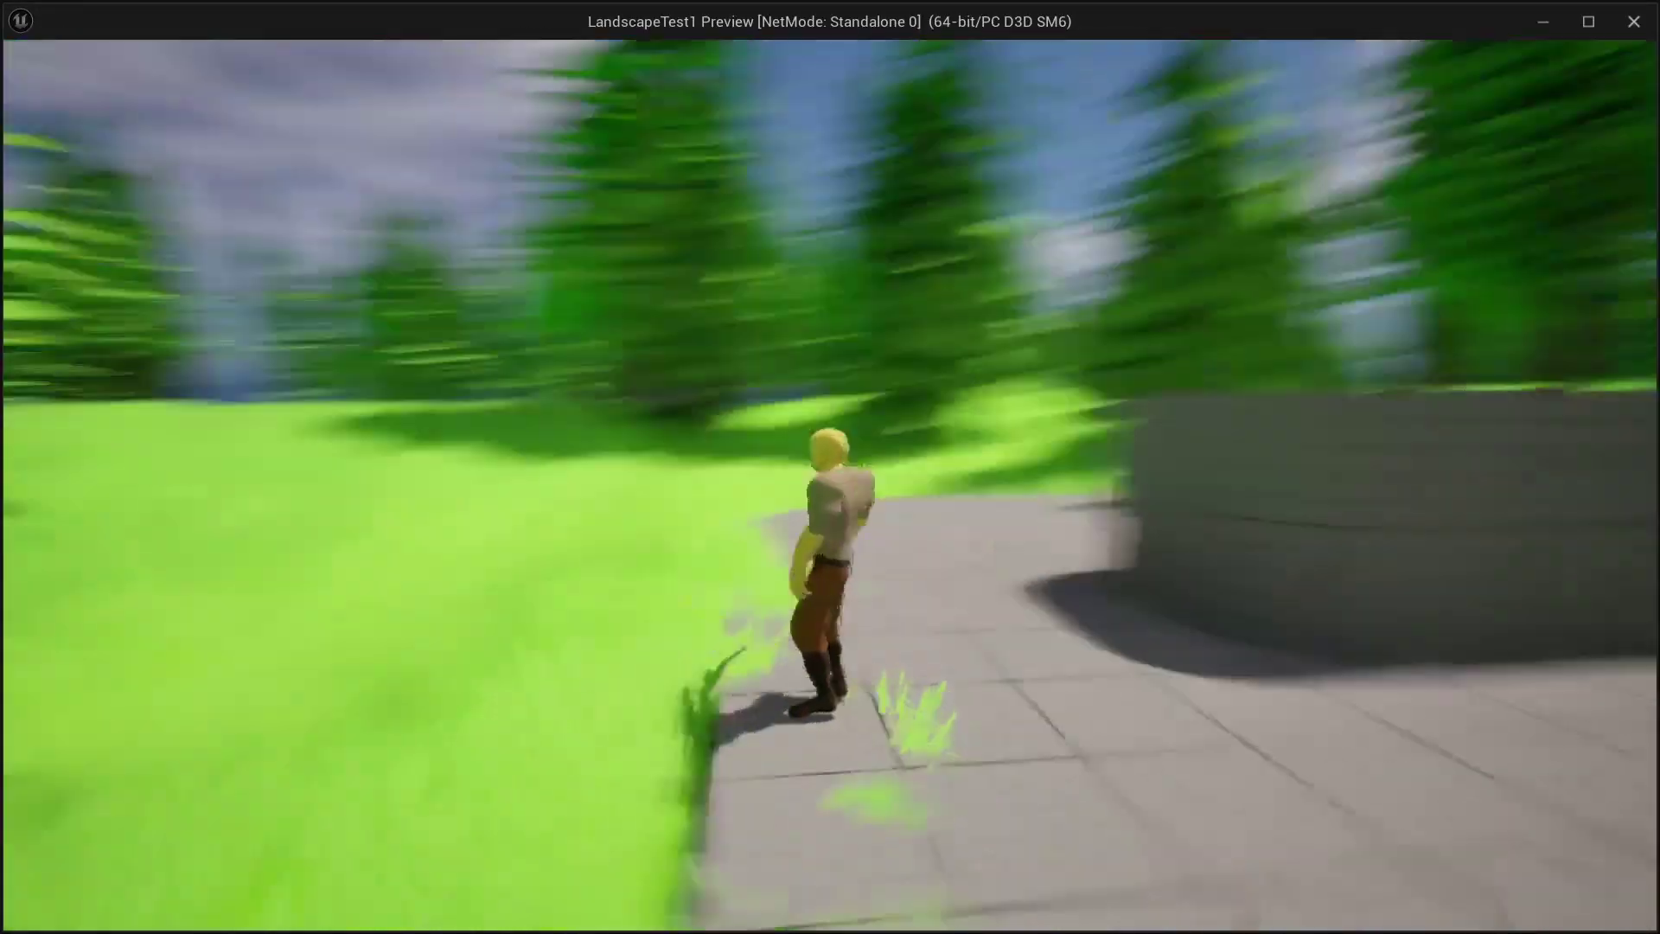
Run and jump with the character around the playground and grass in the preview to examine the trees, bushes and grass
key(s)
key(d)
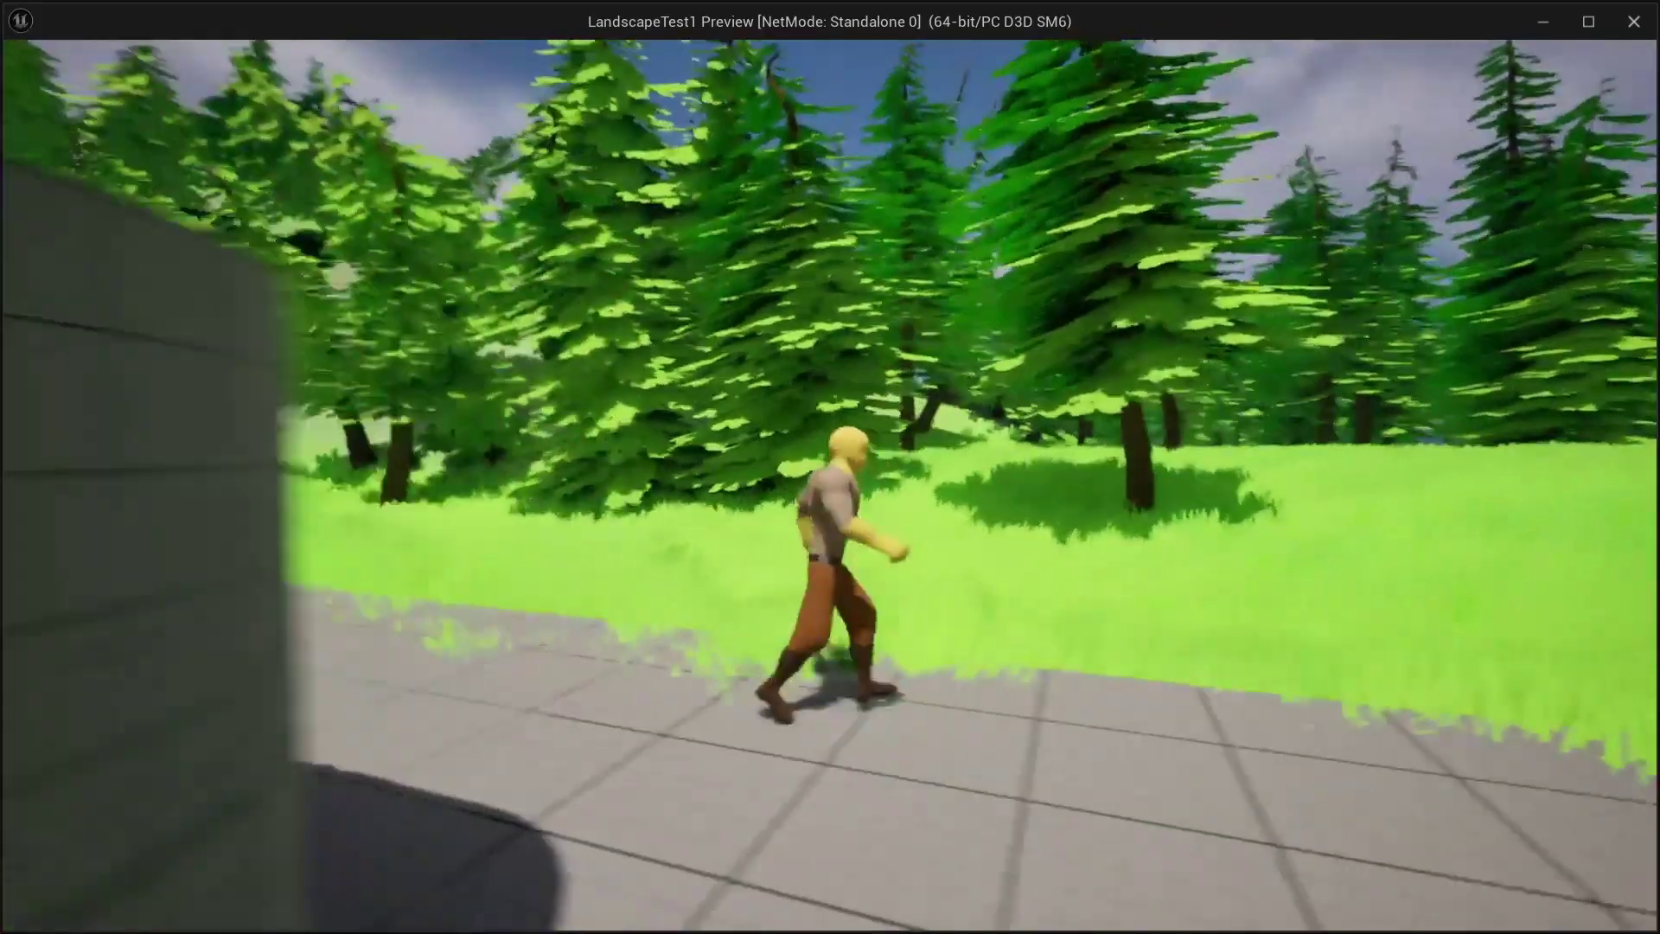
key(w)
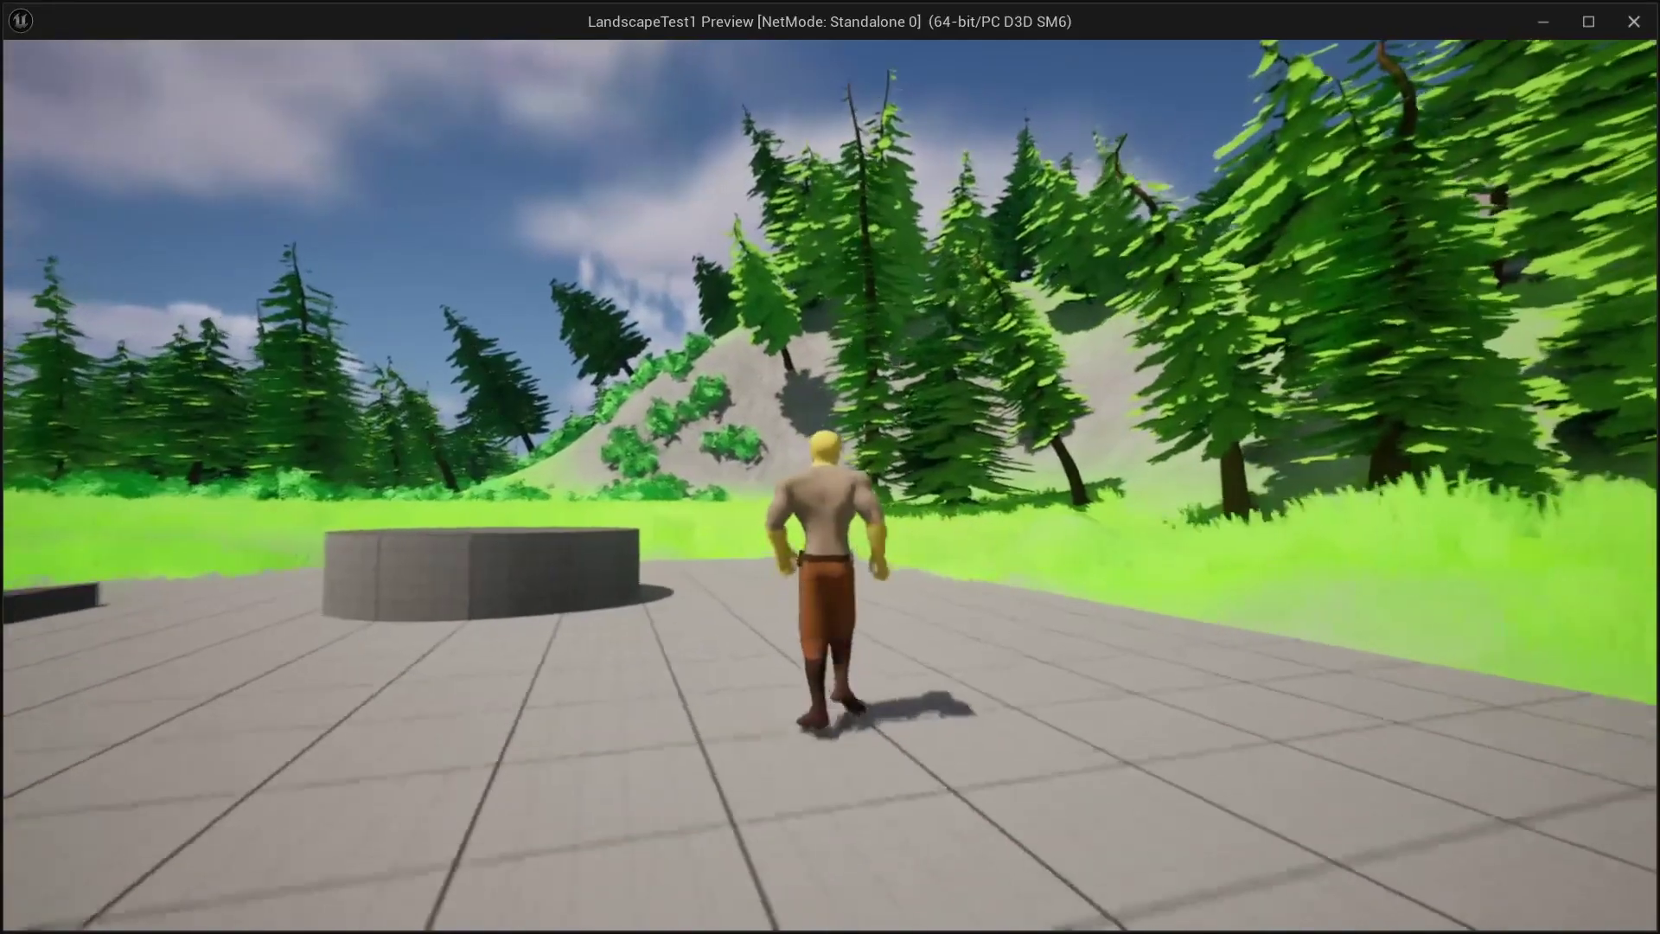
key(space)
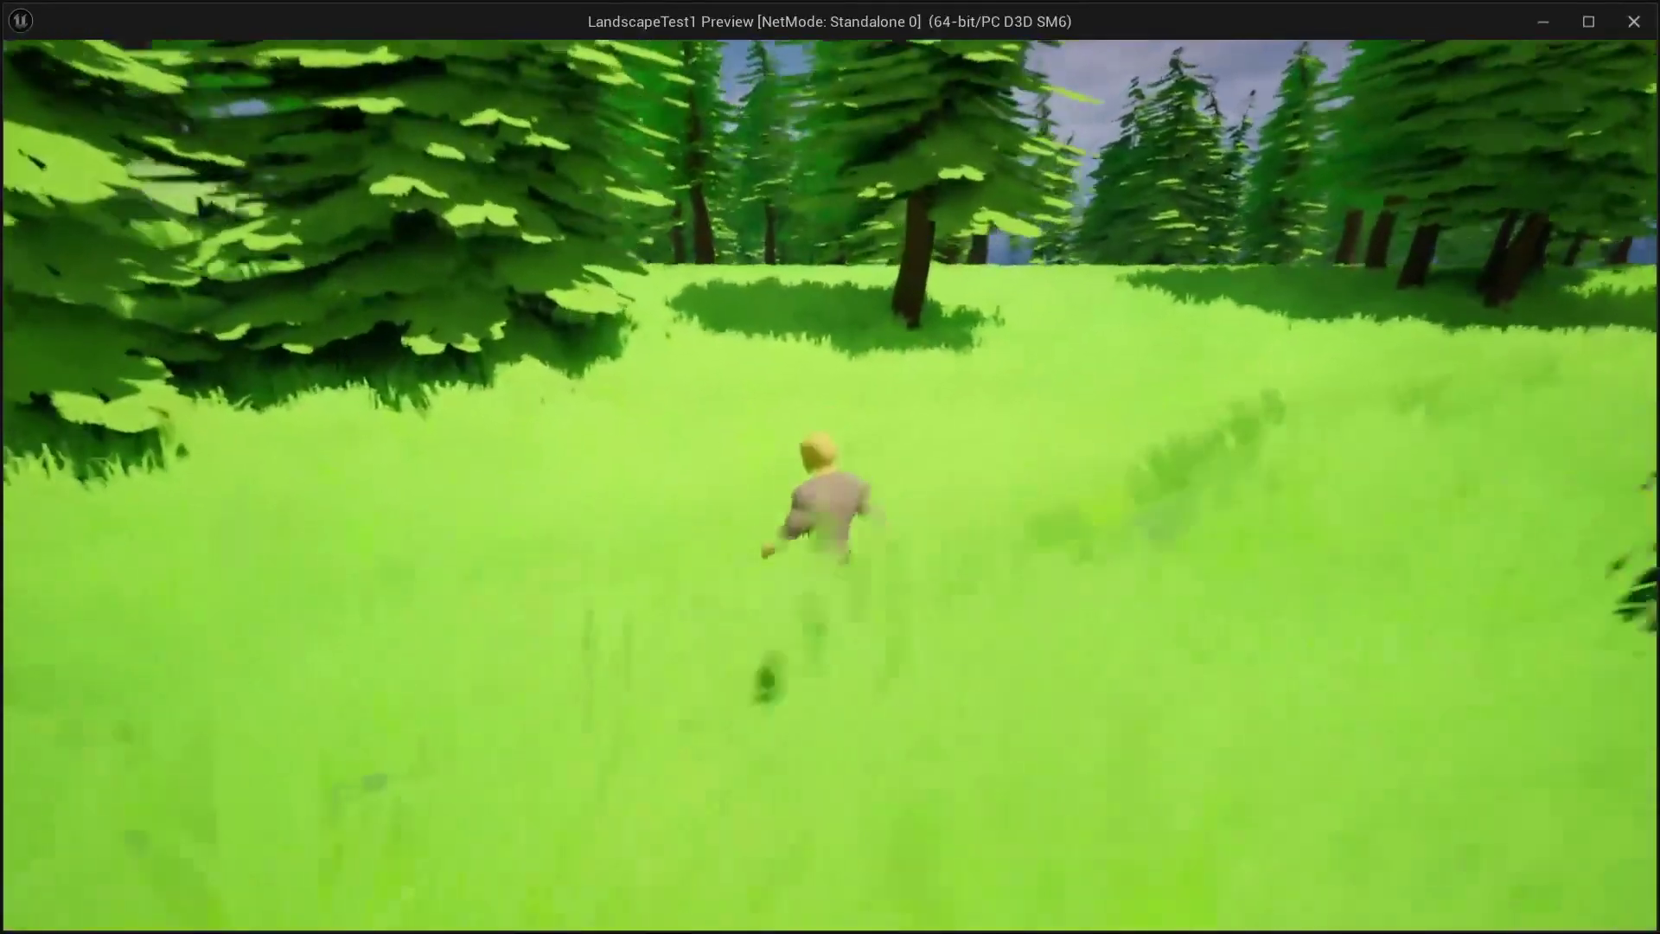